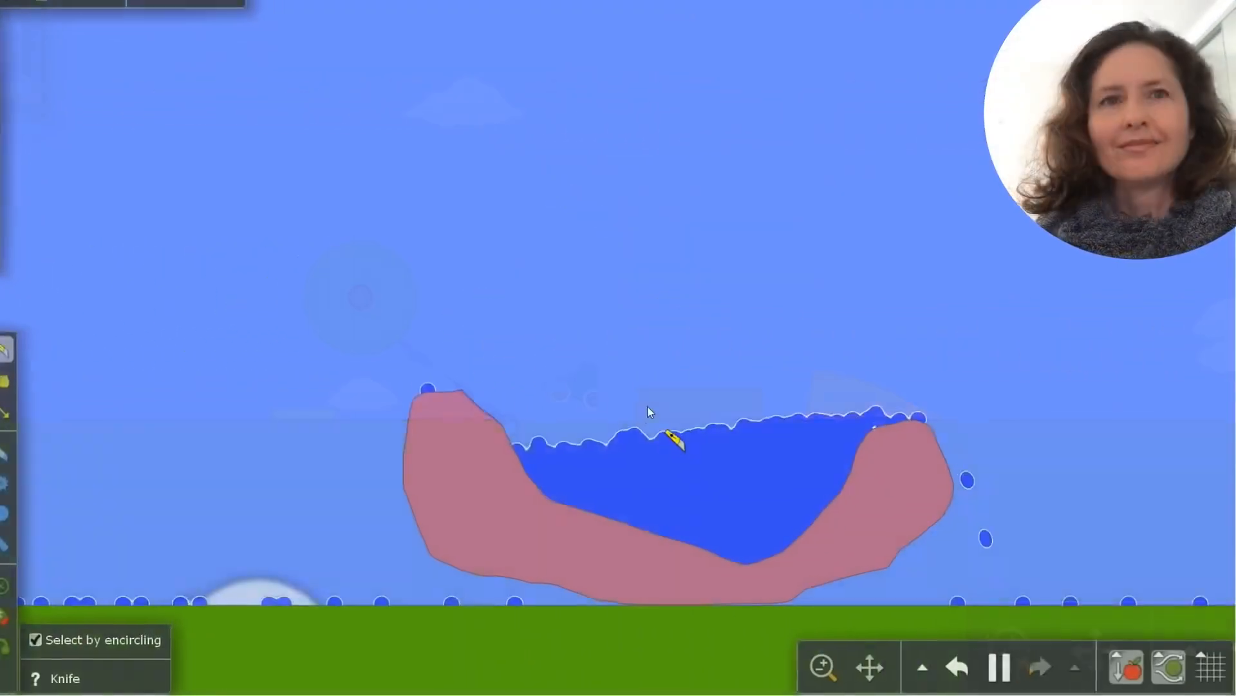
left_click_drag(648, 407, 902, 586)
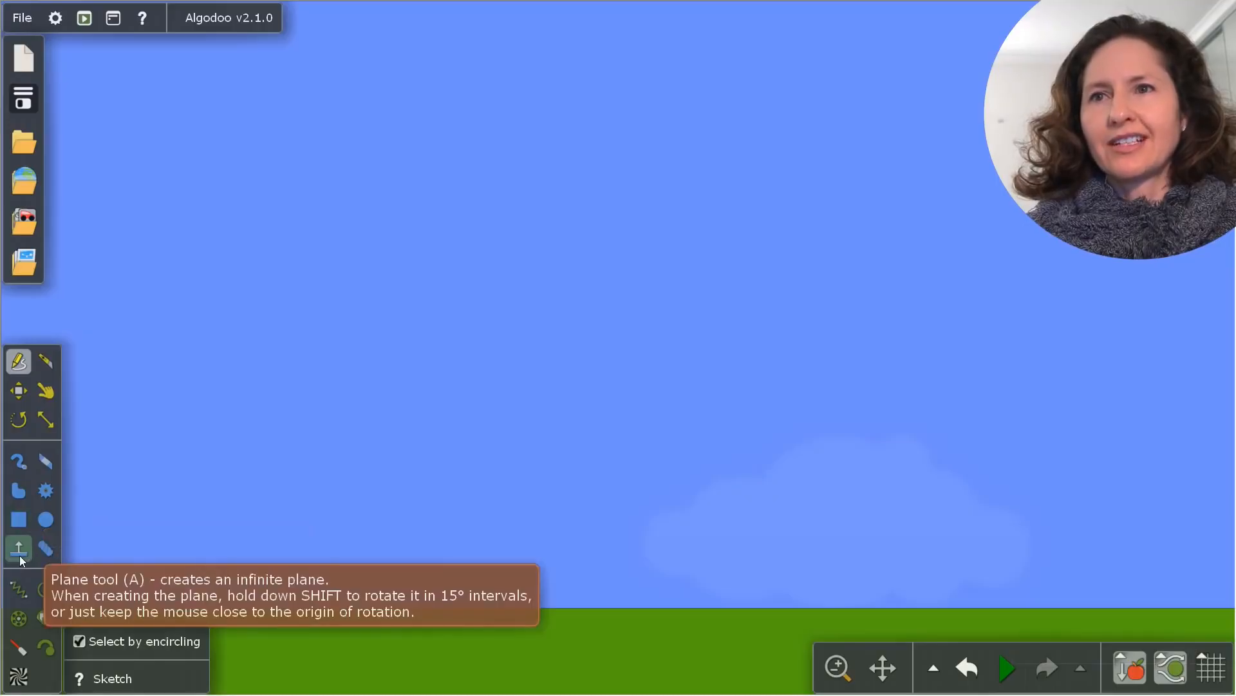
Run the simulation and draw two equal tall boxes standing side by side on the ground with a small gap
left_click(18, 521)
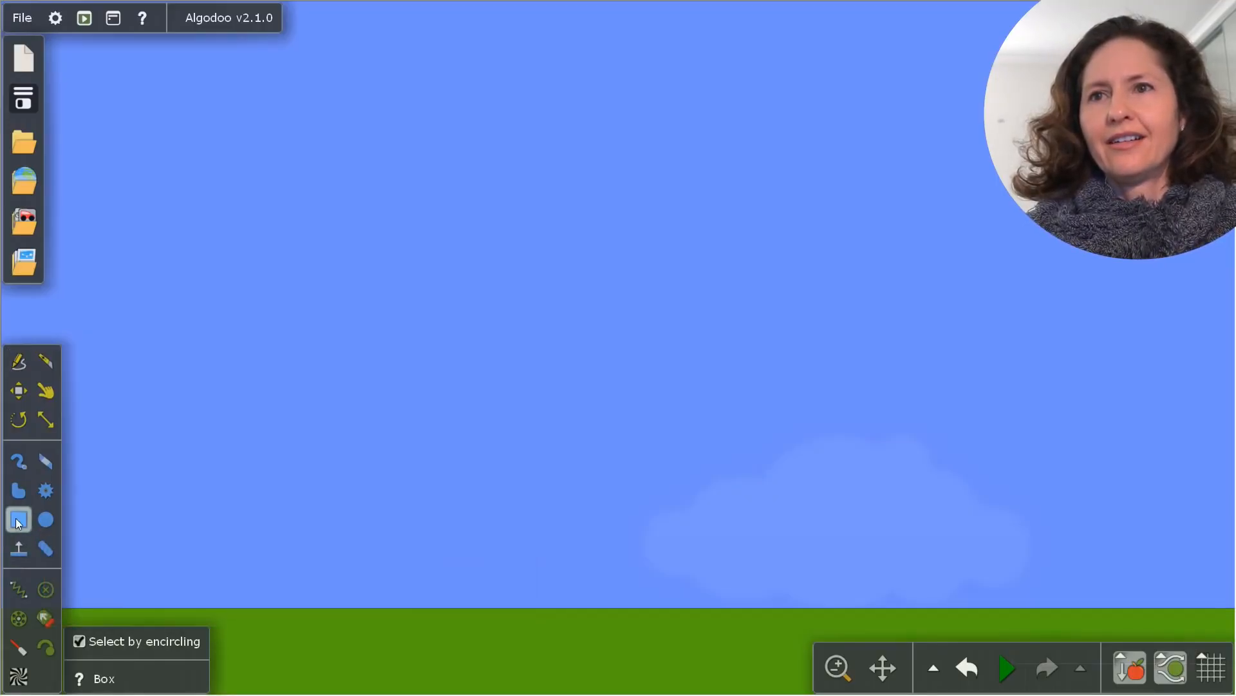
key("space")
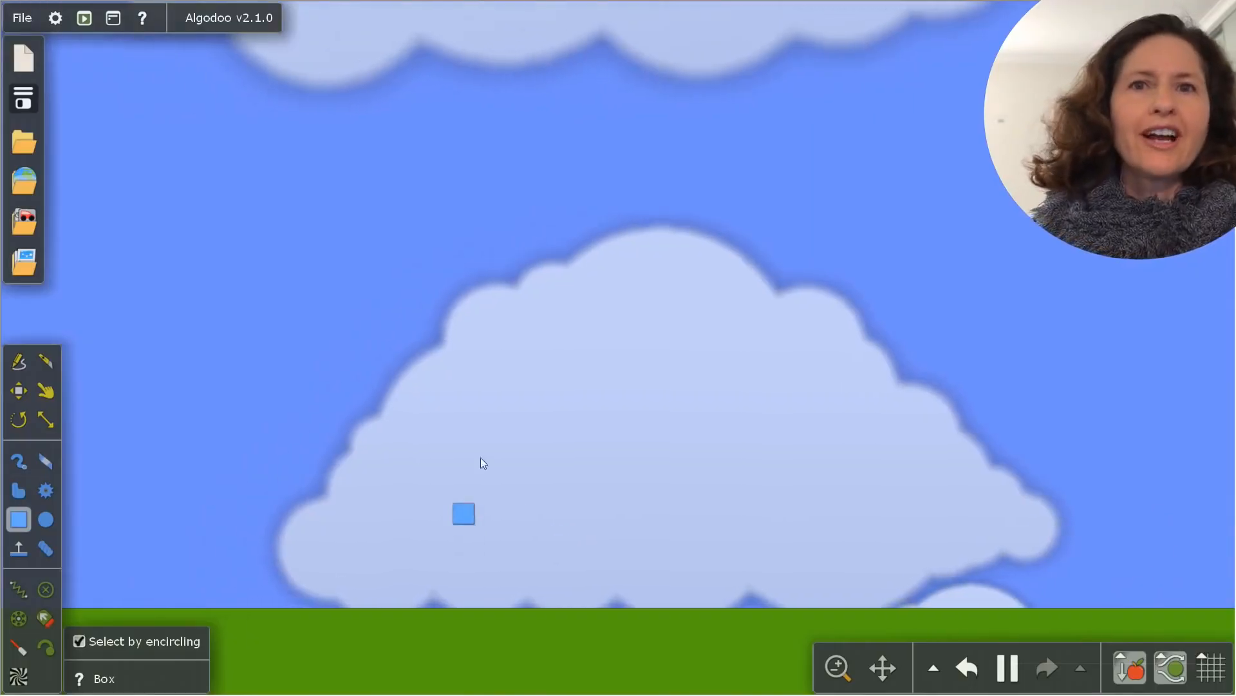
mouse_move(484, 430)
left_mouse_down()
mouse_move(472, 447)
mouse_move(505, 411)
mouse_move(479, 435)
left_mouse_up()
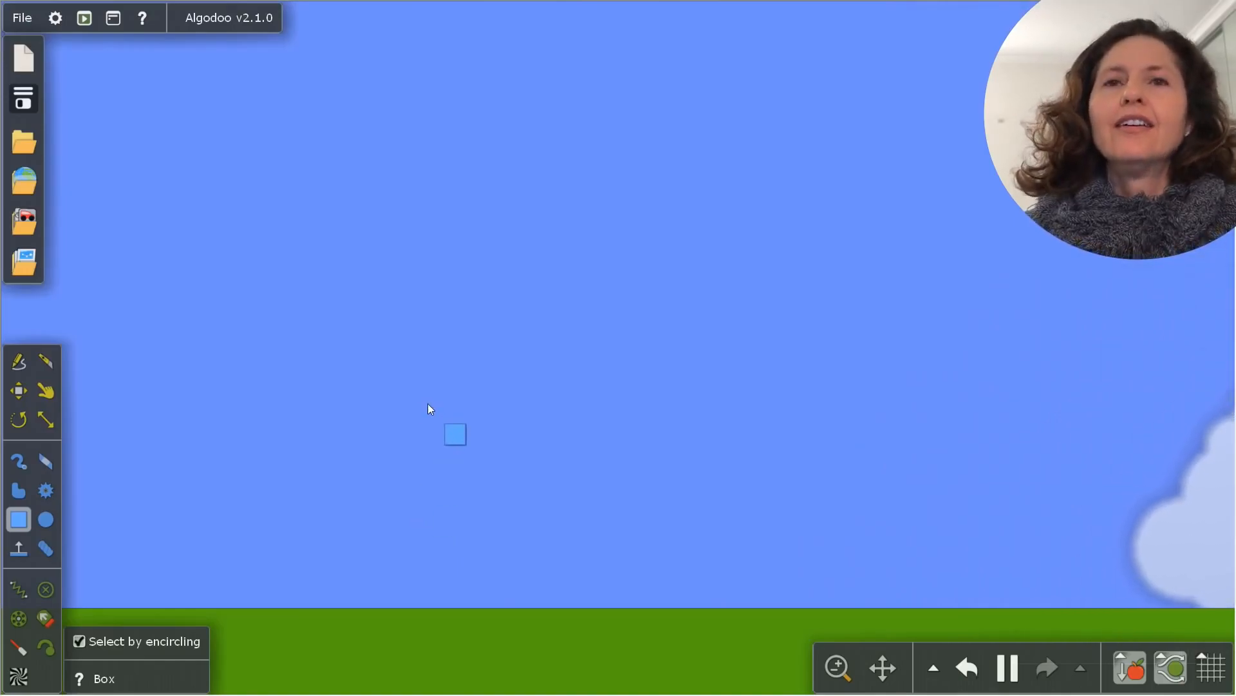
mouse_move(427, 403)
left_mouse_down()
mouse_move(425, 571)
mouse_move(451, 598)
mouse_move(494, 607)
left_mouse_up()
left_click_drag(504, 403, 570, 607)
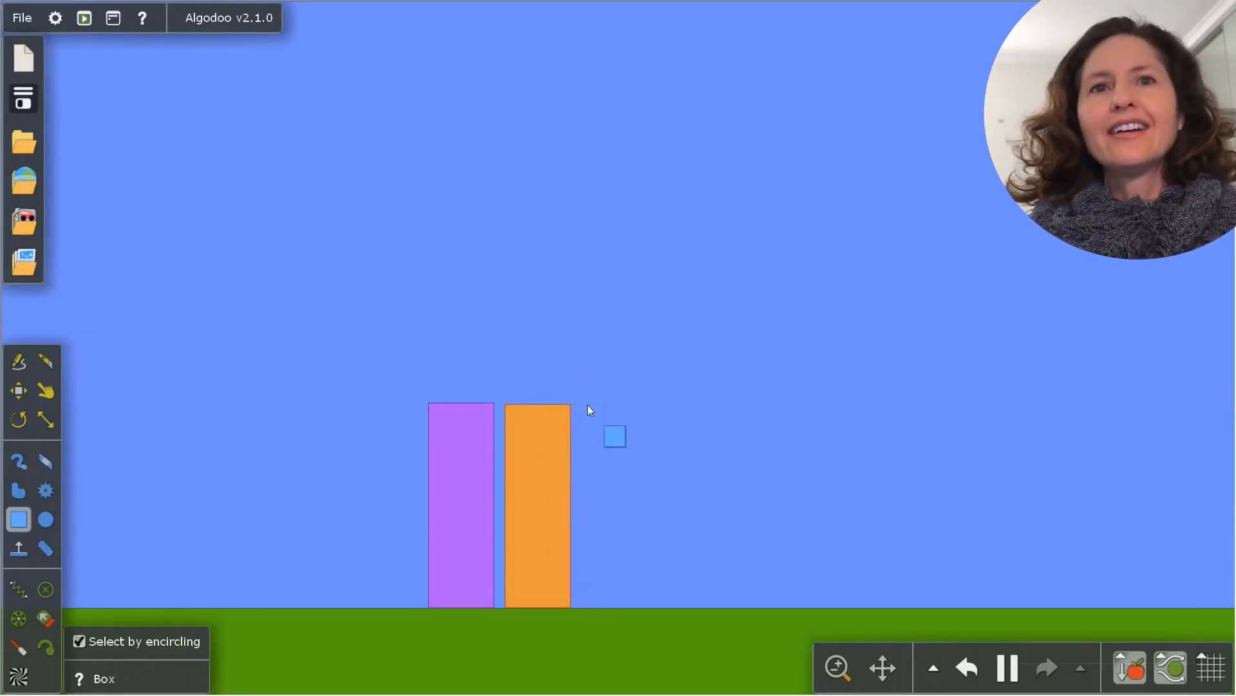
Move the orange pillar farther from the purple one and lay a horizontal box across the tops of both
left_click(46, 390)
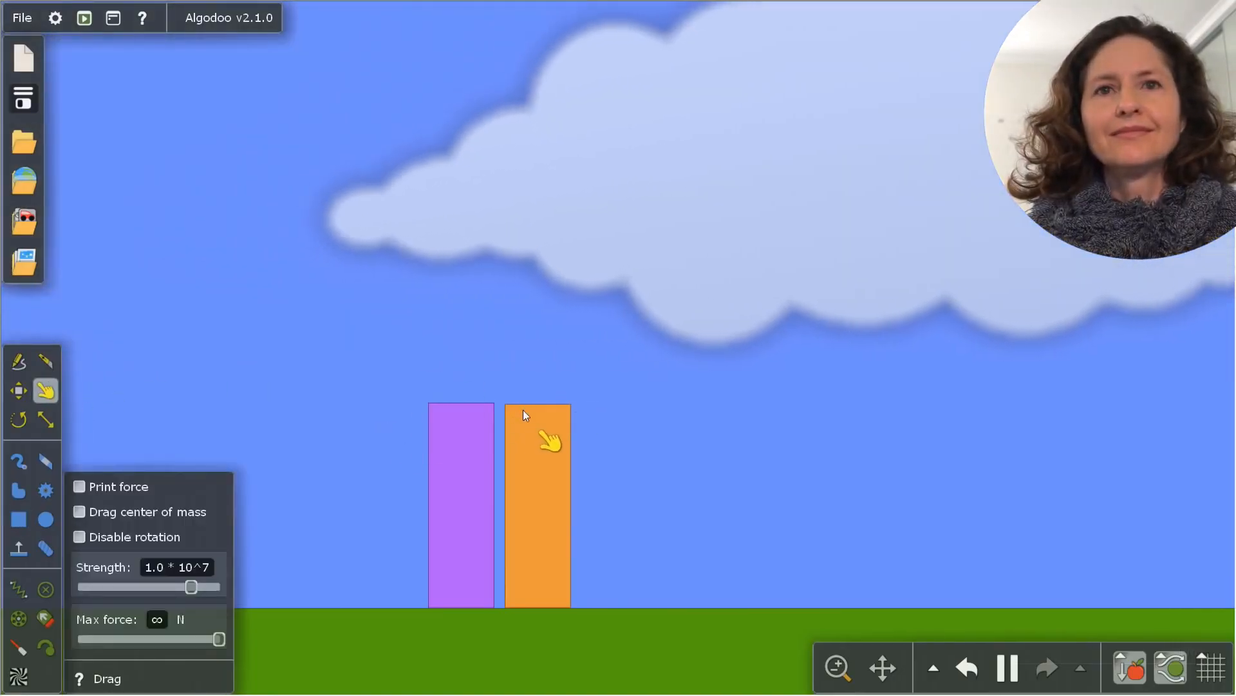
left_click_drag(523, 409, 609, 398)
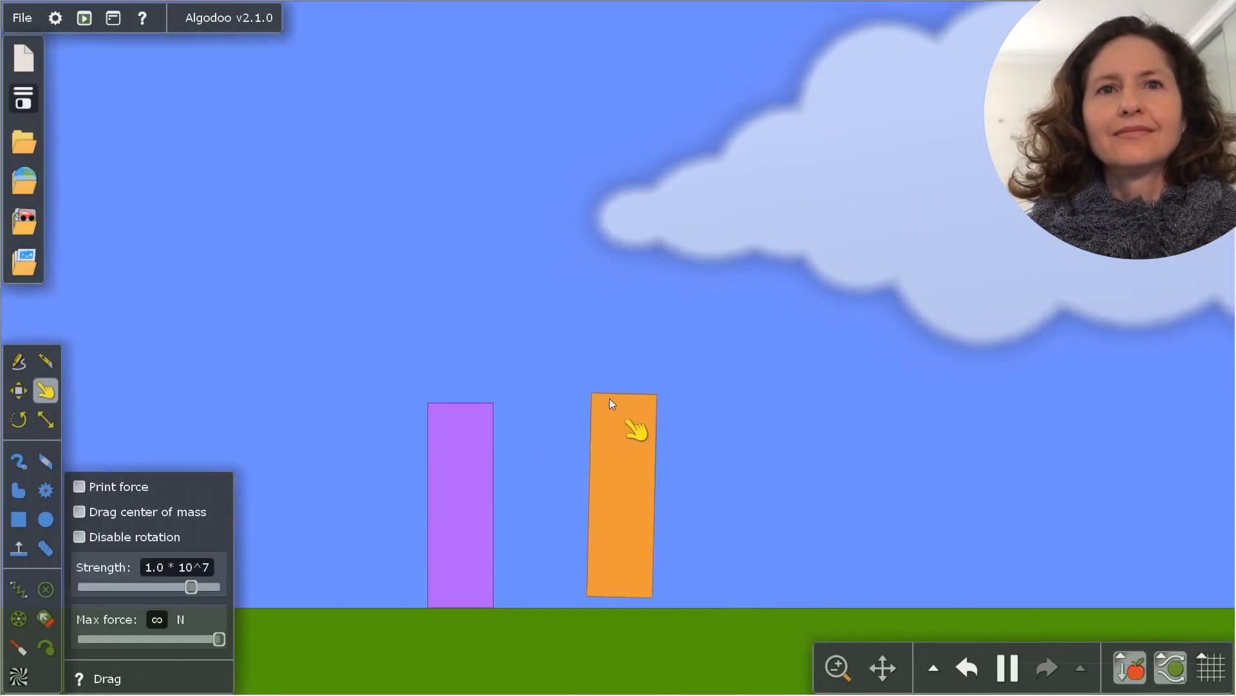
key("b")
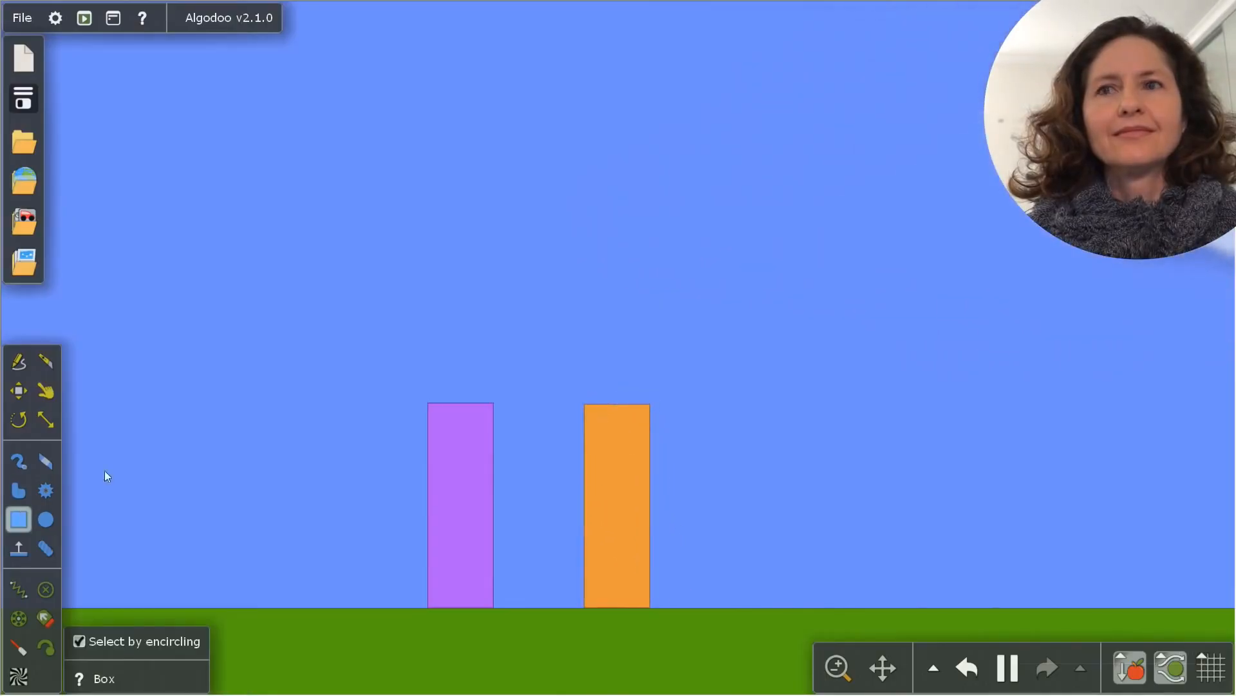
left_click_drag(425, 335, 648, 394)
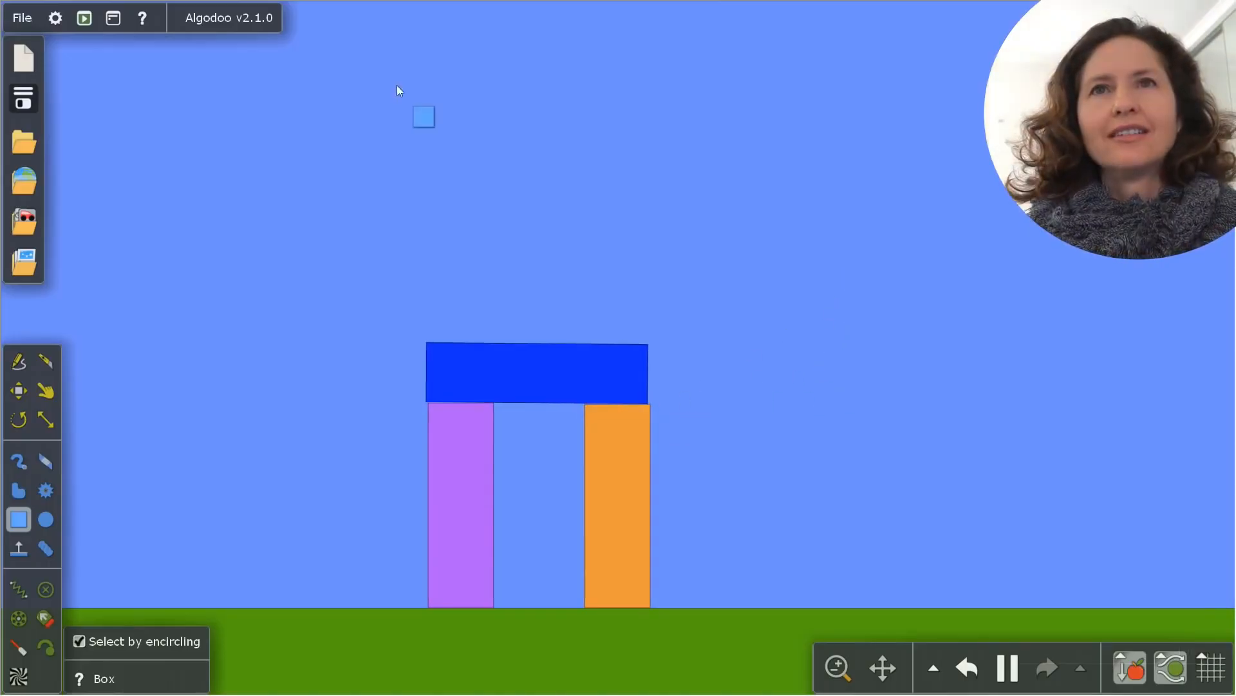
Try to stand two tall boxes on the blue beam, lifting the fallen one back up, and undo back to the three-box arch
left_click_drag(396, 85, 477, 340)
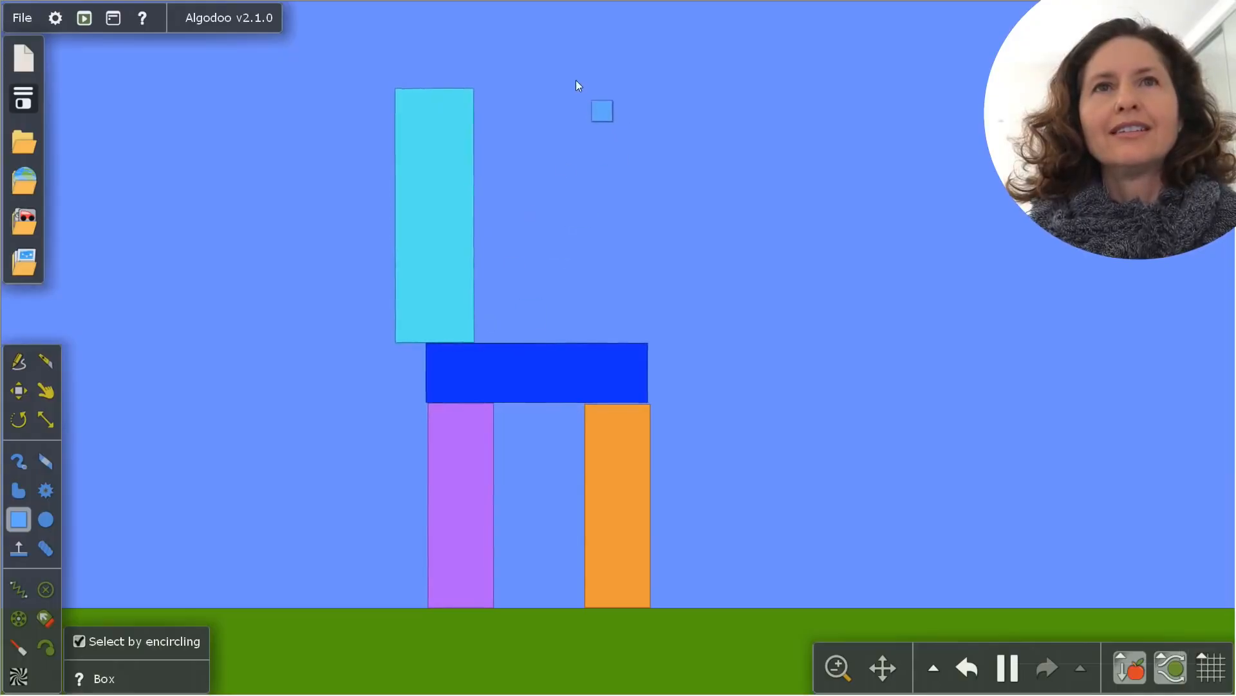
left_click_drag(607, 88, 682, 342)
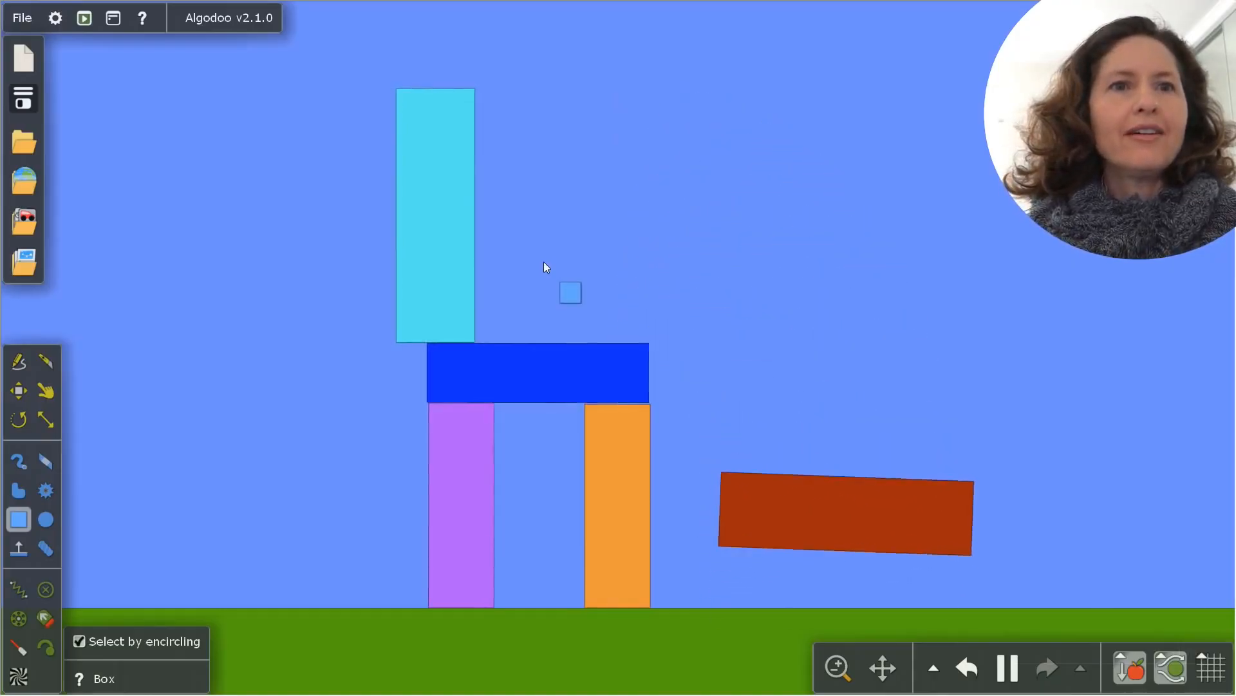
left_click_drag(761, 547, 650, 339)
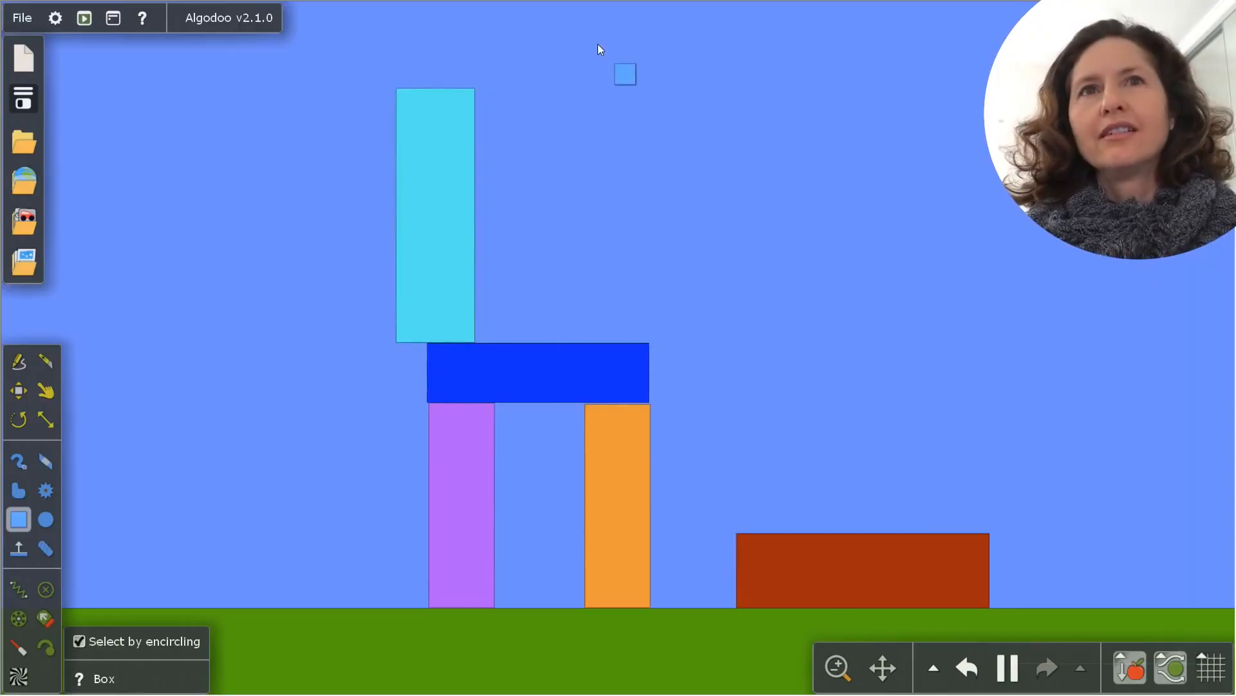
left_click(43, 385)
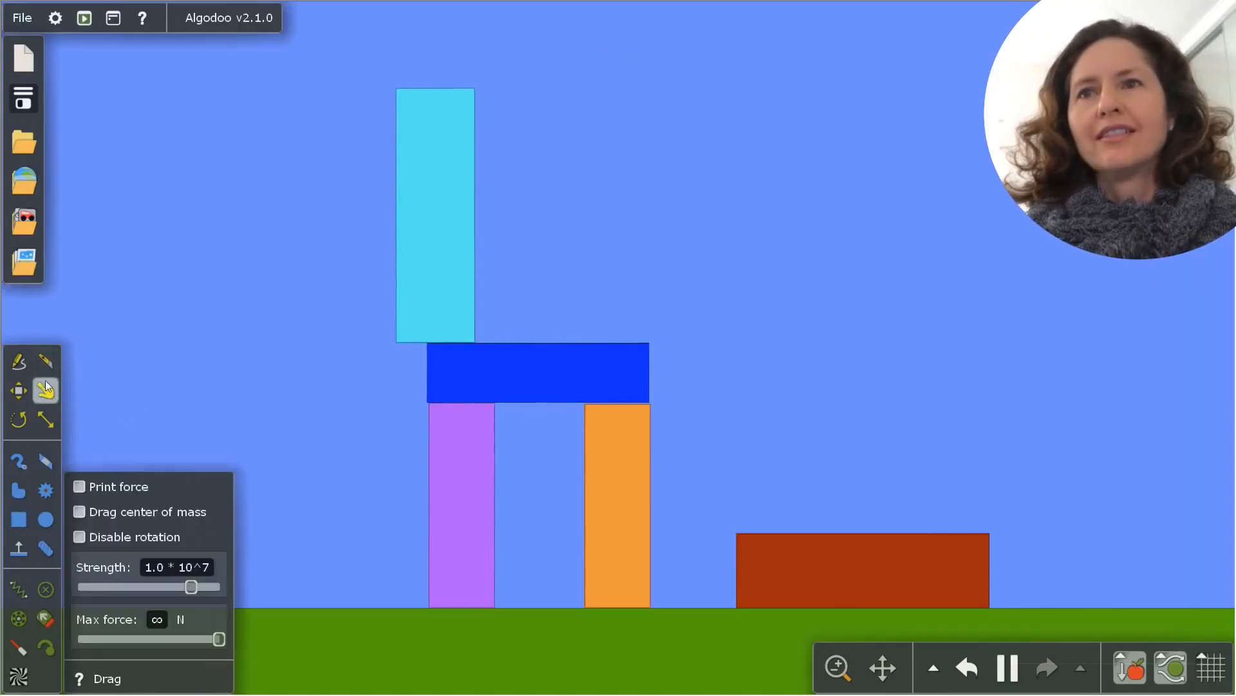
left_click_drag(794, 533, 685, 327)
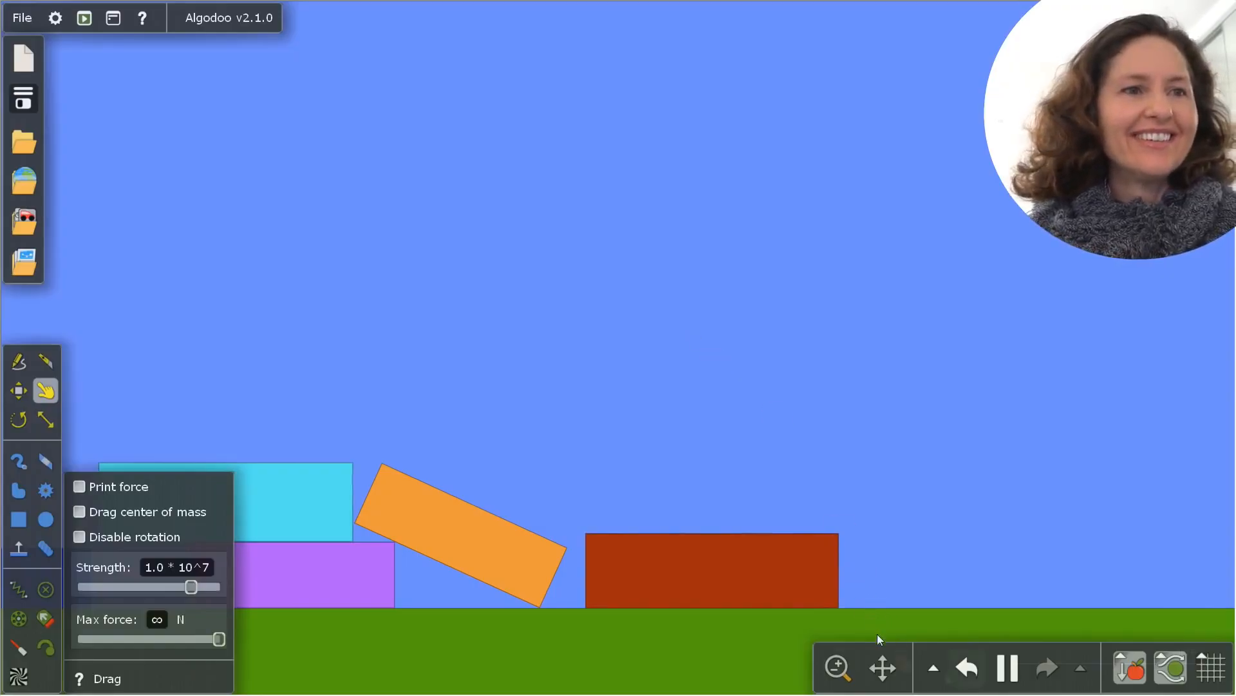
left_click(959, 674)
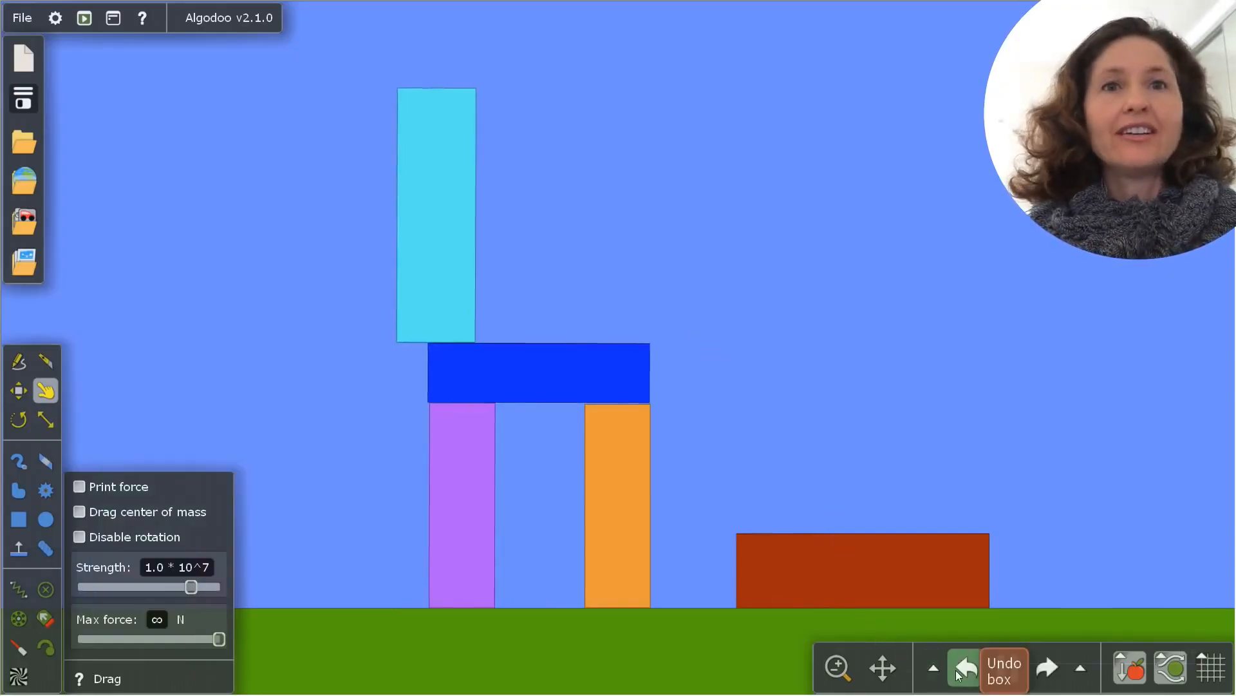
left_click(958, 674)
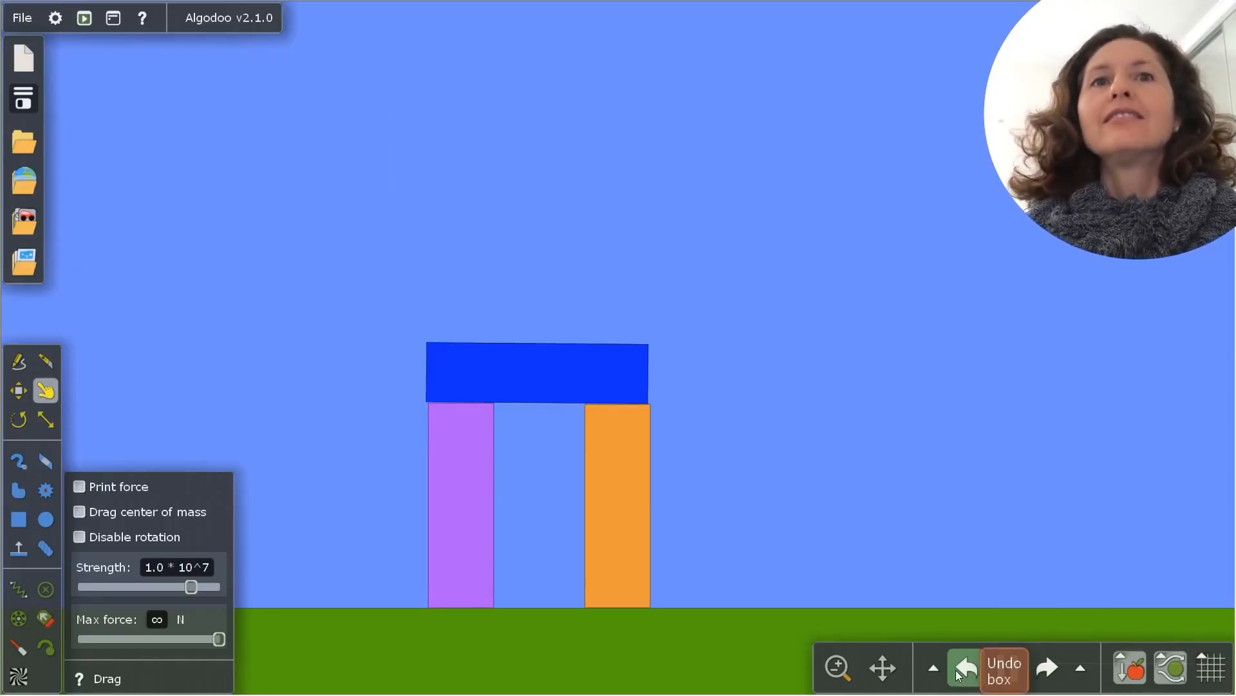
Stand a tall box on each end of the blue beam and lay a horizontal box across their tops
left_click(23, 518)
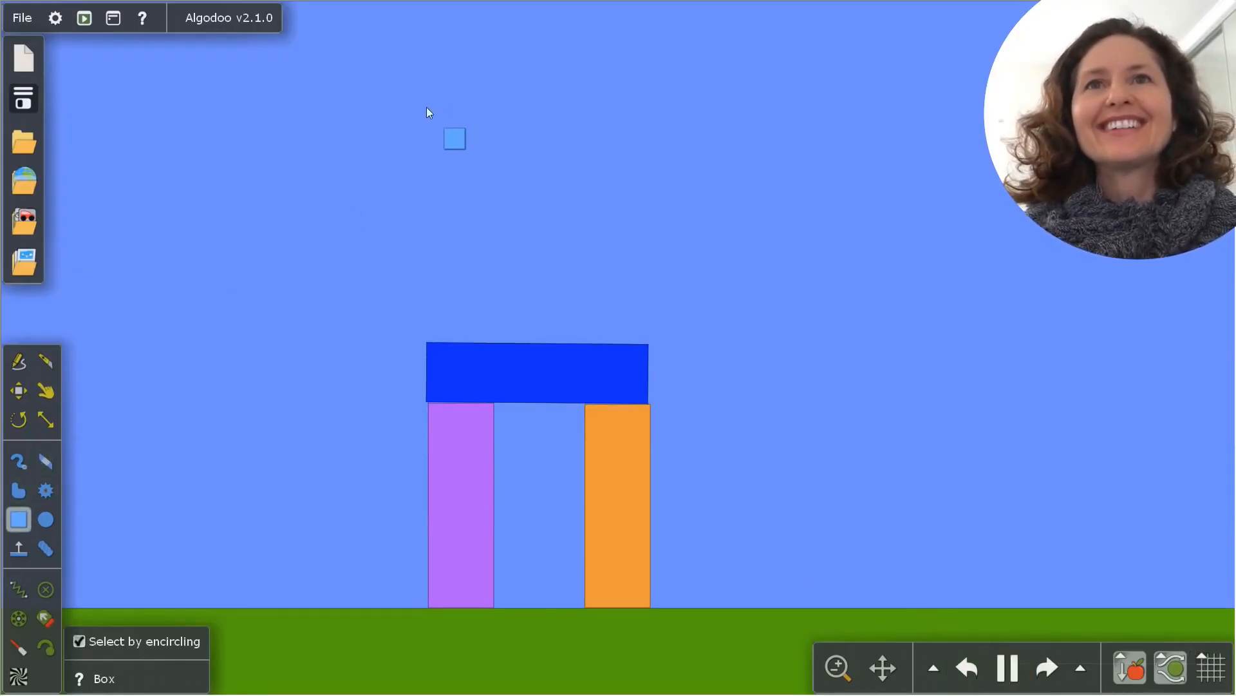
left_click_drag(416, 95, 488, 340)
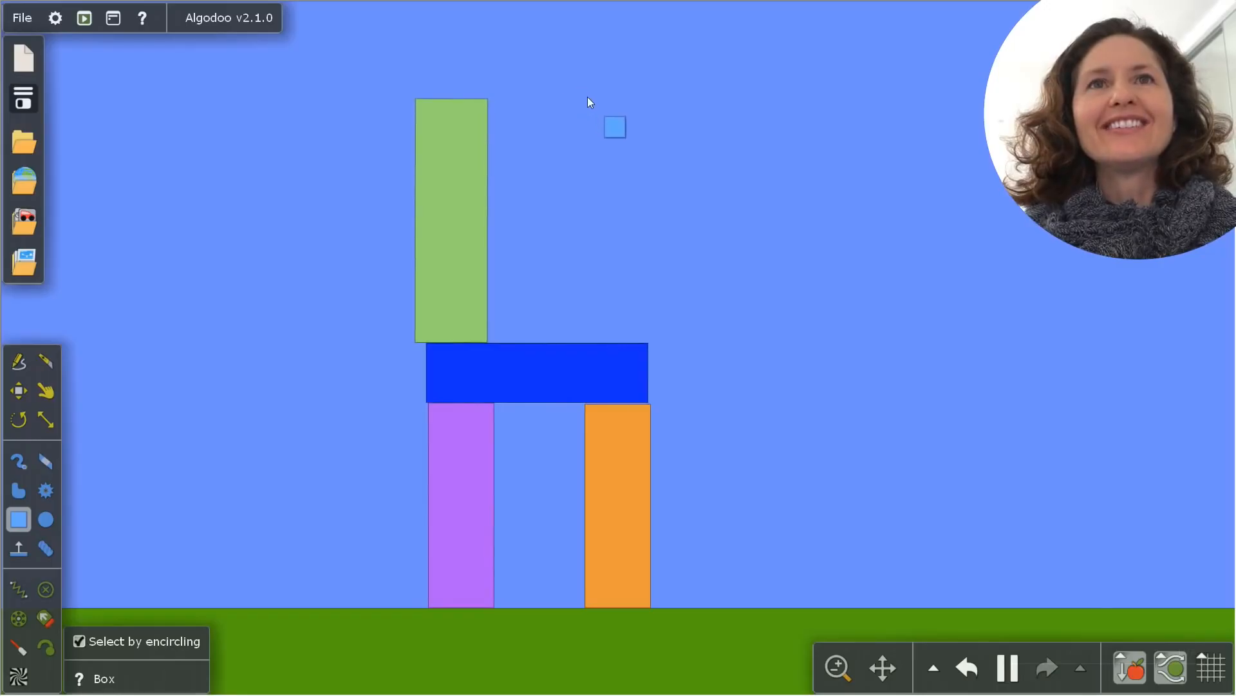
left_click_drag(410, 31, 674, 102)
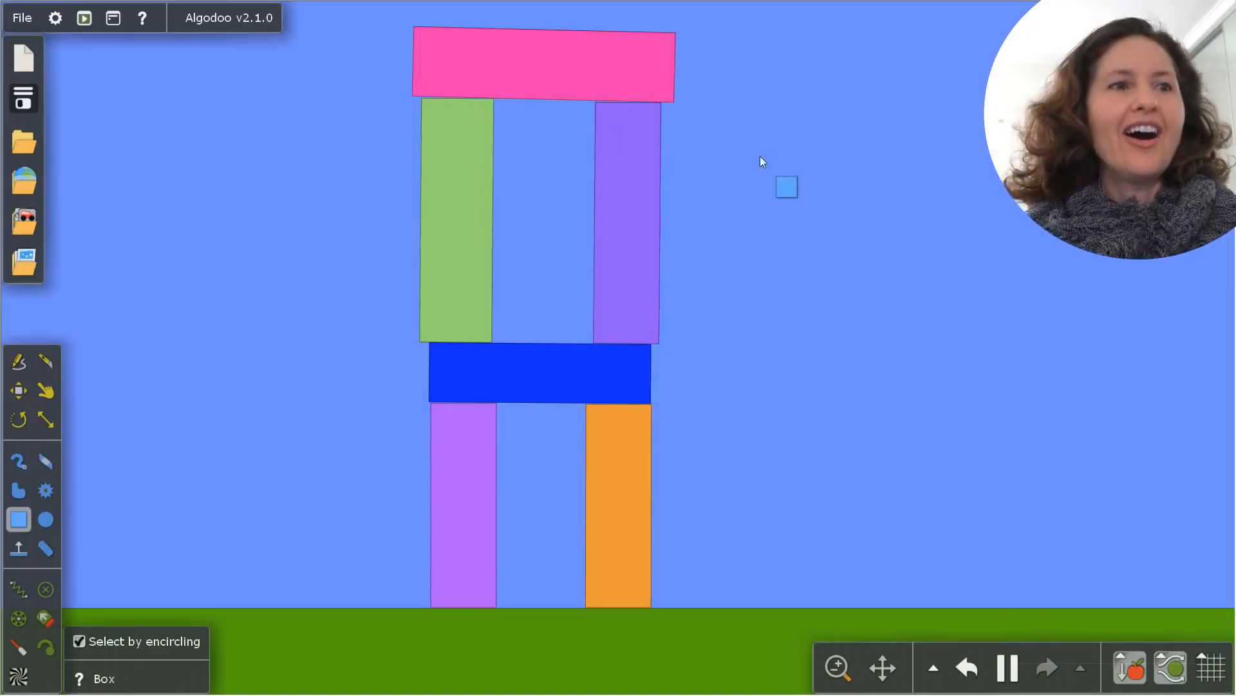
Stand a tall, wide box on the left end of the pink beam
left_click(838, 667)
left_click_drag(854, 621, 835, 619)
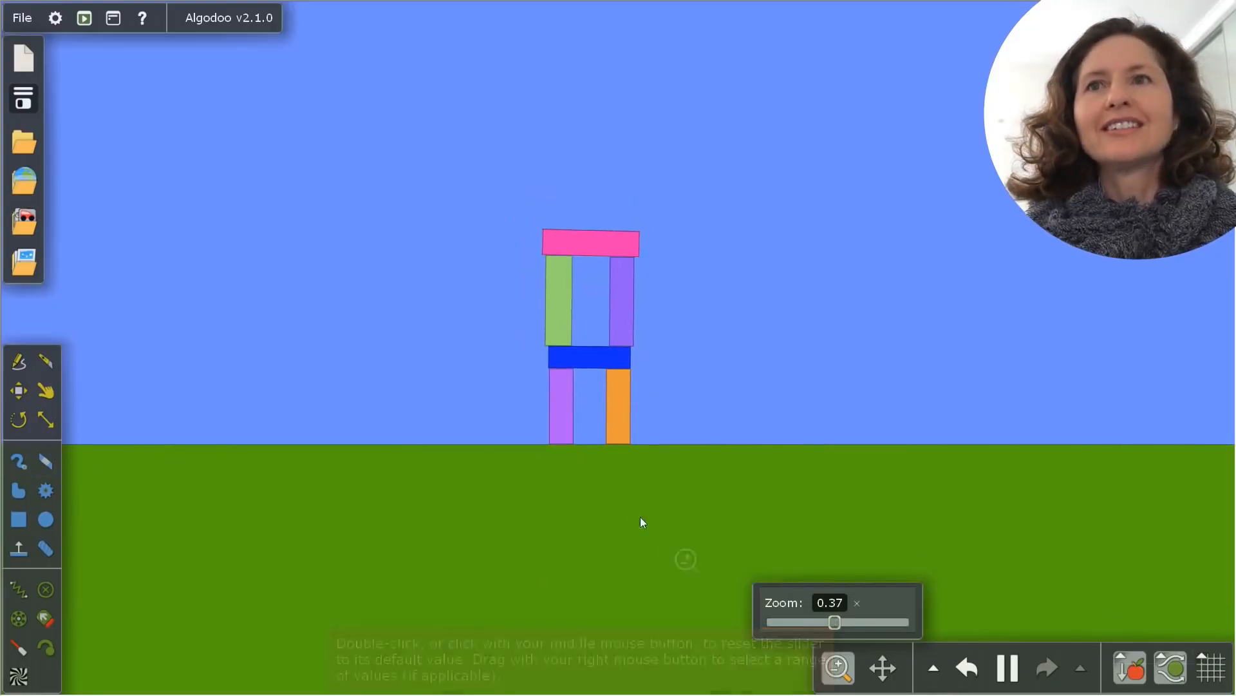
left_click(22, 523)
left_click_drag(536, 124, 578, 228)
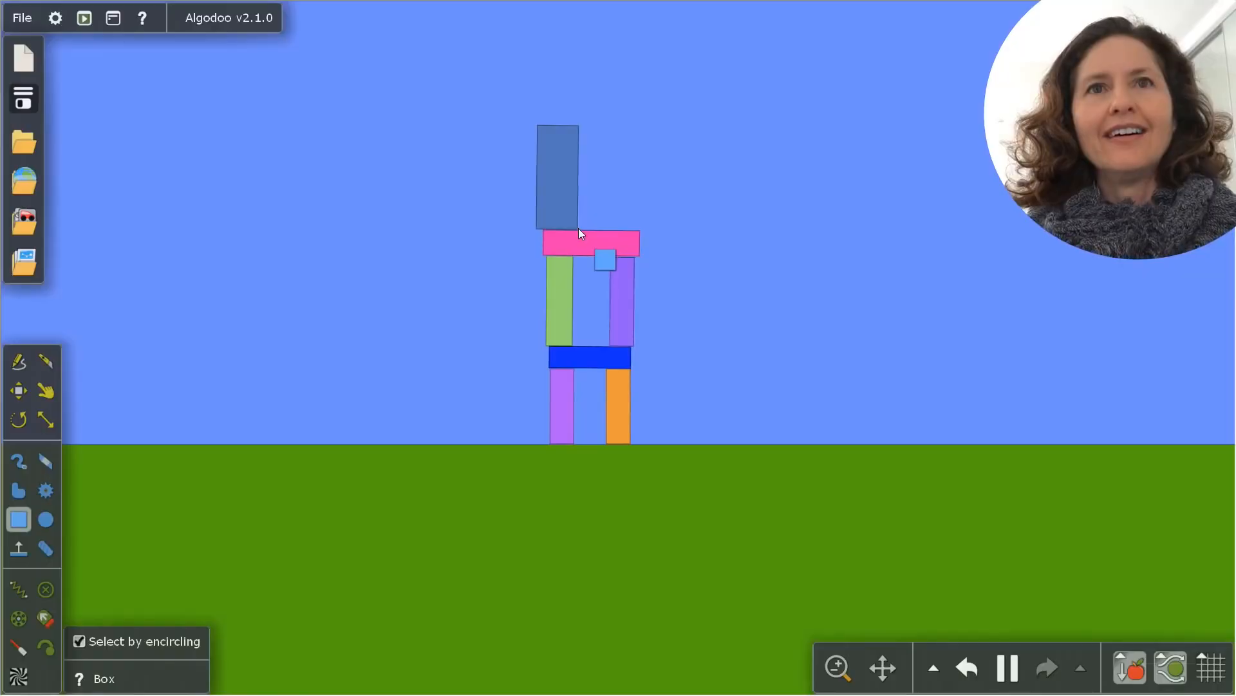
Draw a short box on the pink beam's right end and pull it off the tower, far to the right
left_click_drag(603, 128, 632, 199)
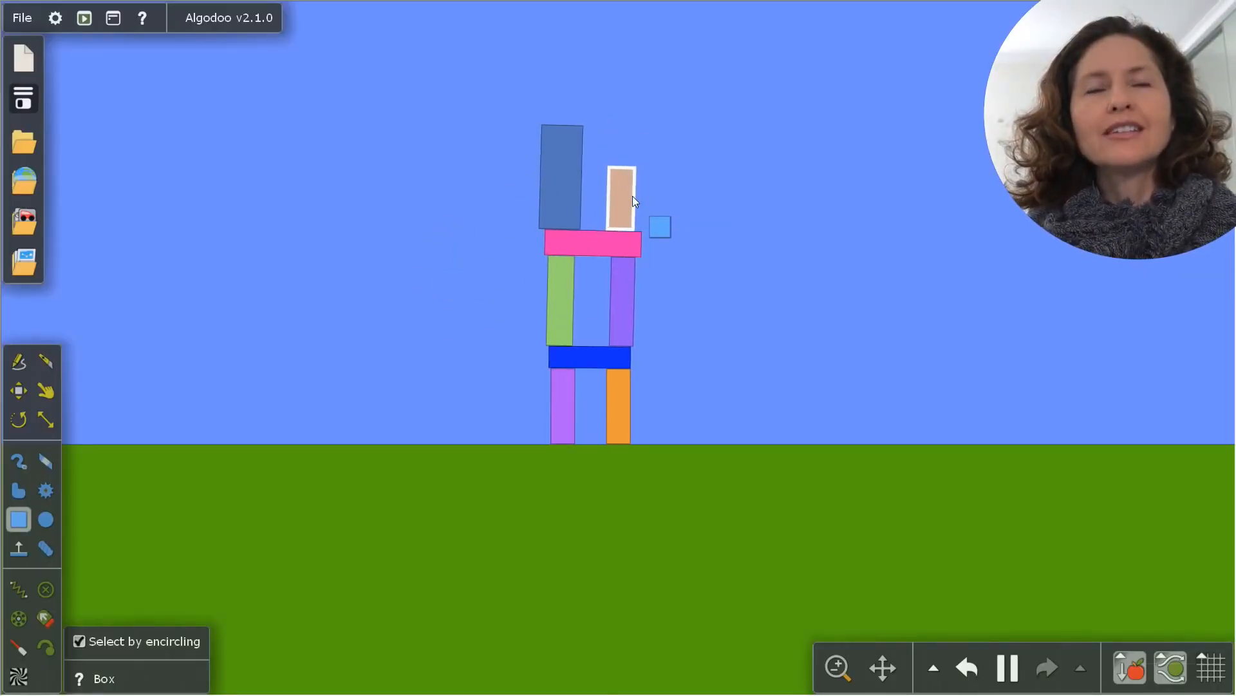
key("2")
left_click_drag(633, 184, 1234, 394)
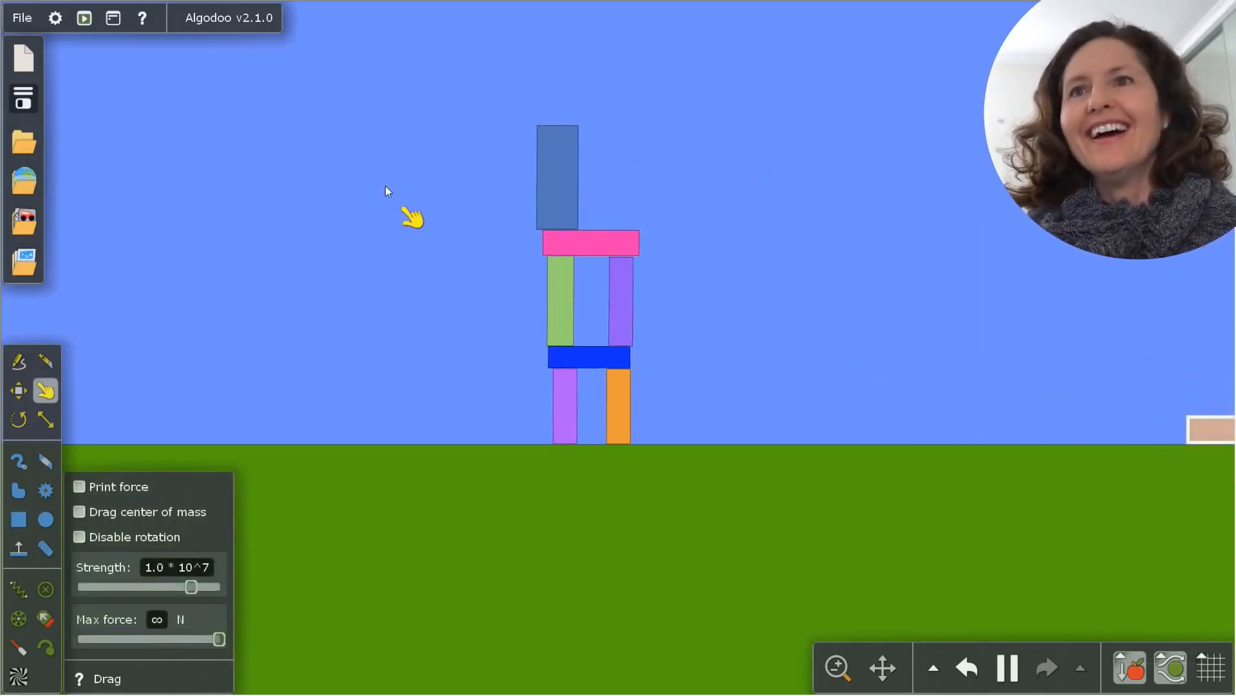
Try to stand a tall box on the pink beam's right end, using the Drag tool on the fallen box
left_click(20, 518)
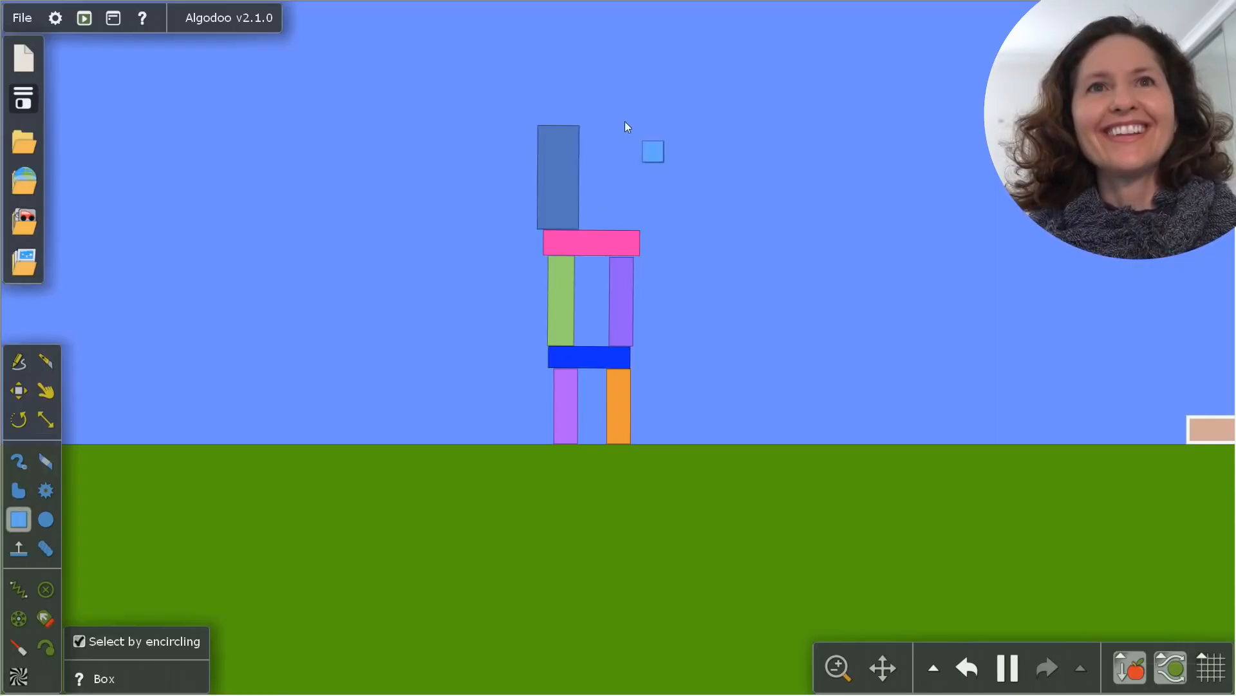
left_click_drag(622, 126, 649, 229)
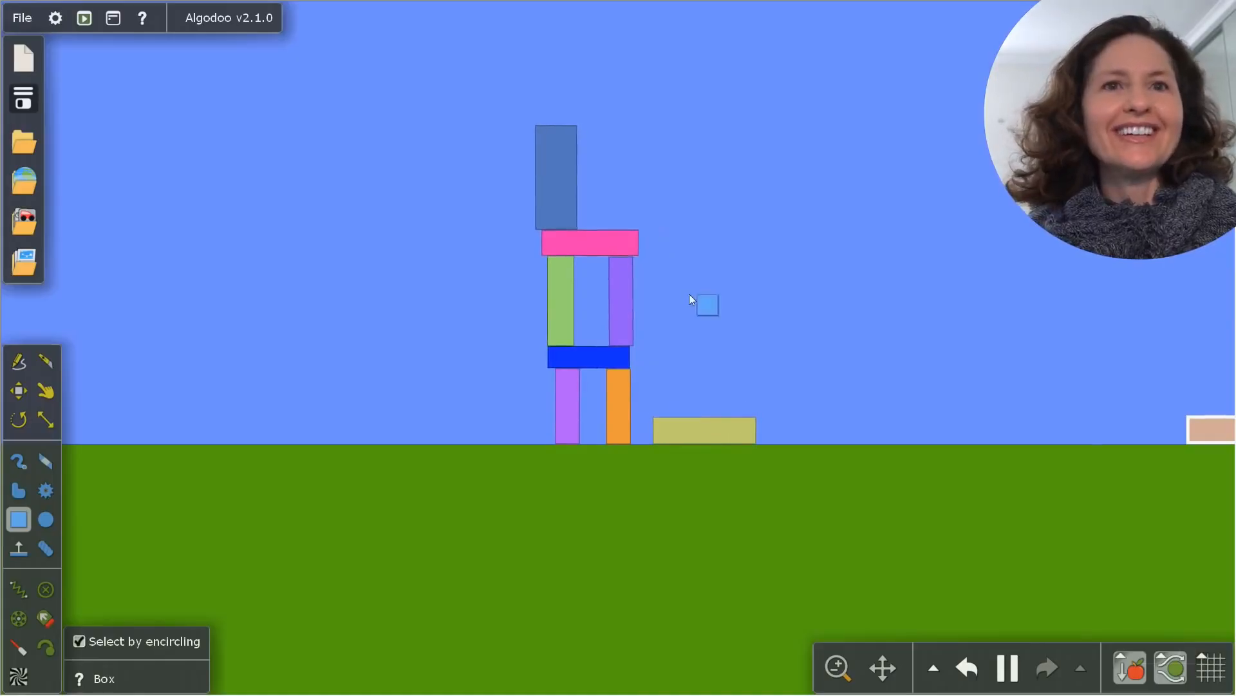
left_click(45, 390)
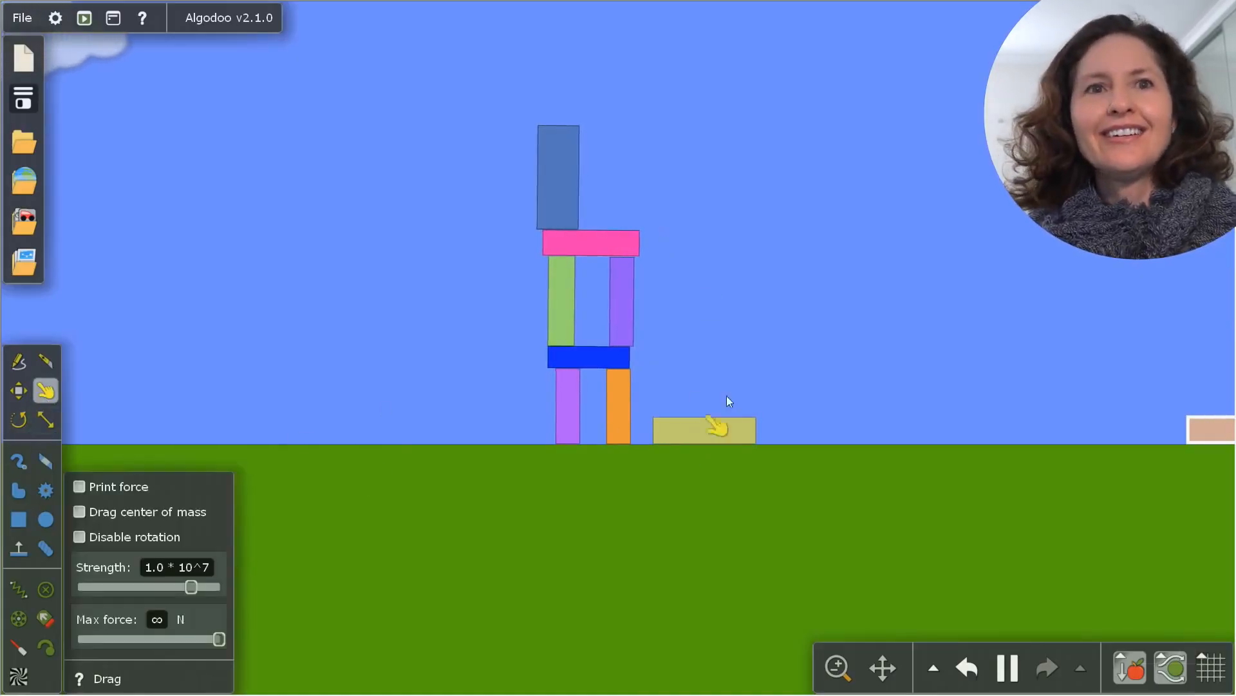
left_click_drag(735, 425, 660, 418)
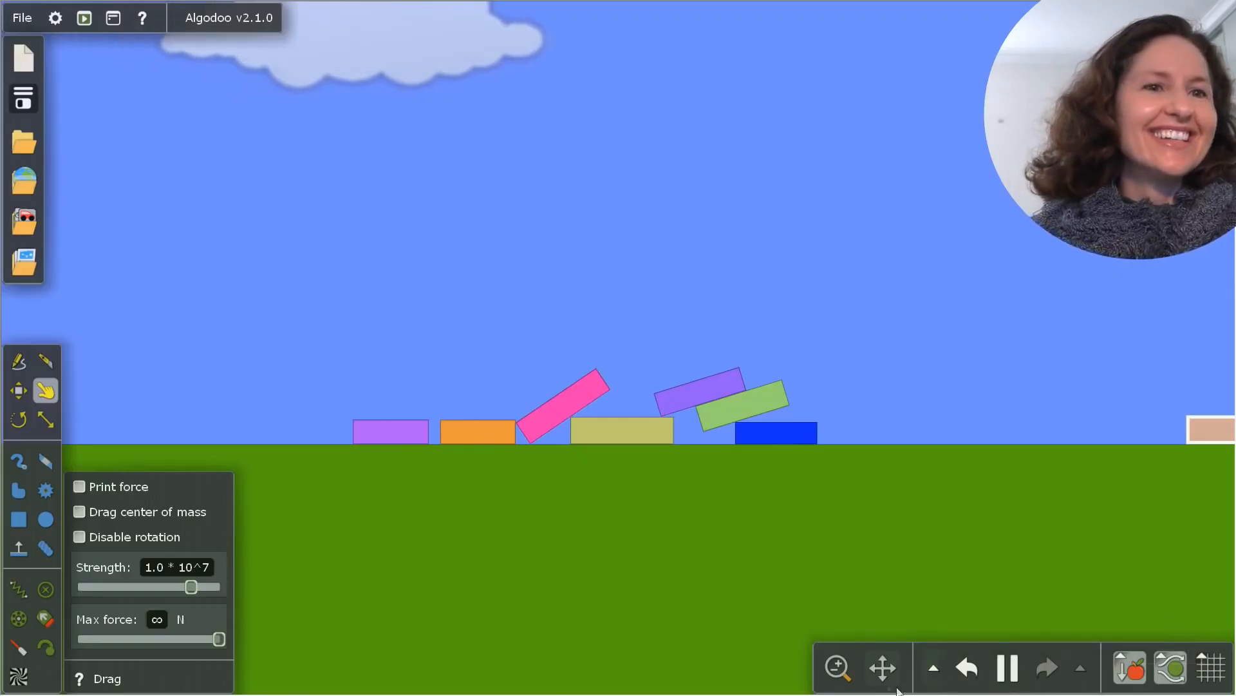
Undo the box drags and both boxes drawn for the pink beam's right end
left_click(966, 667)
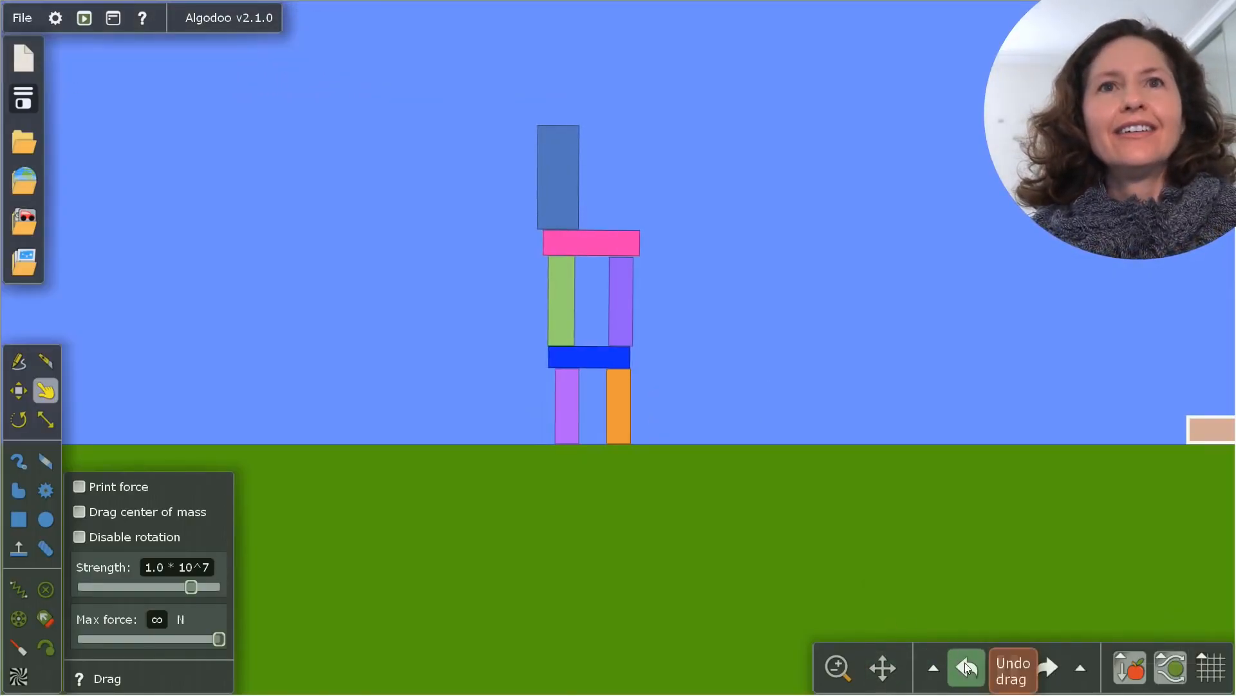
left_click(966, 667)
left_click(966, 667)
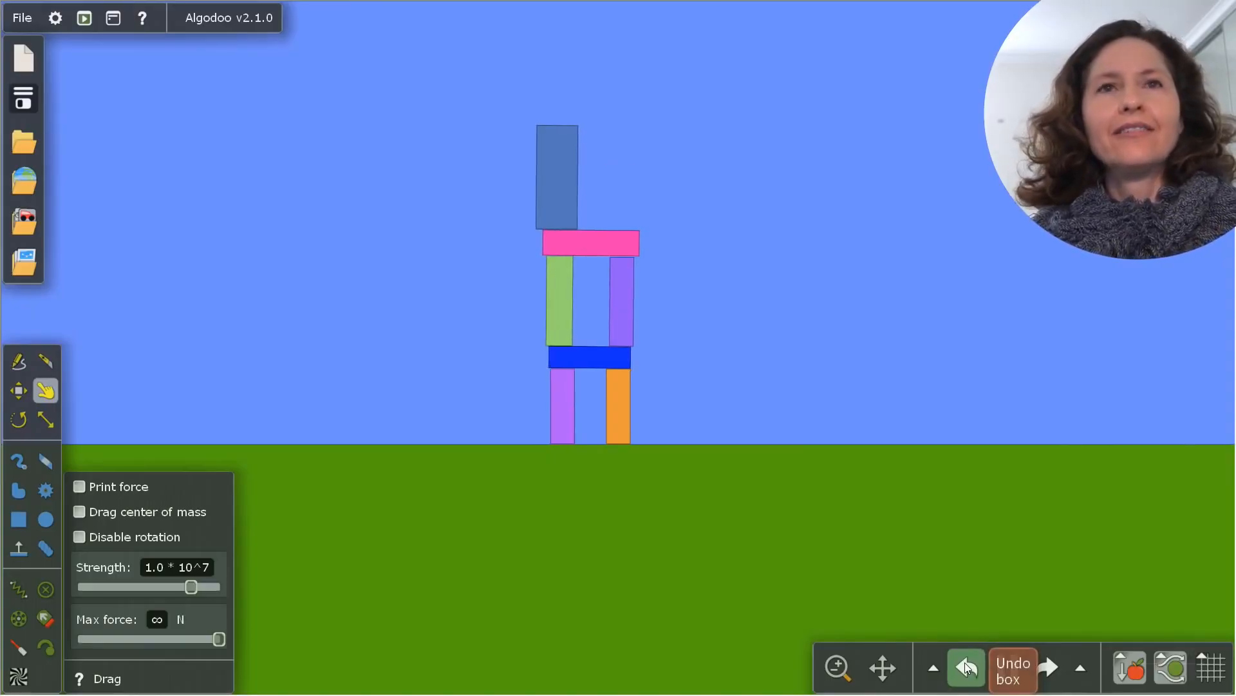
Stand a tall box on the pink beam's right end and lay a smaller horizontal box across the third-storey pillars
left_click(19, 519)
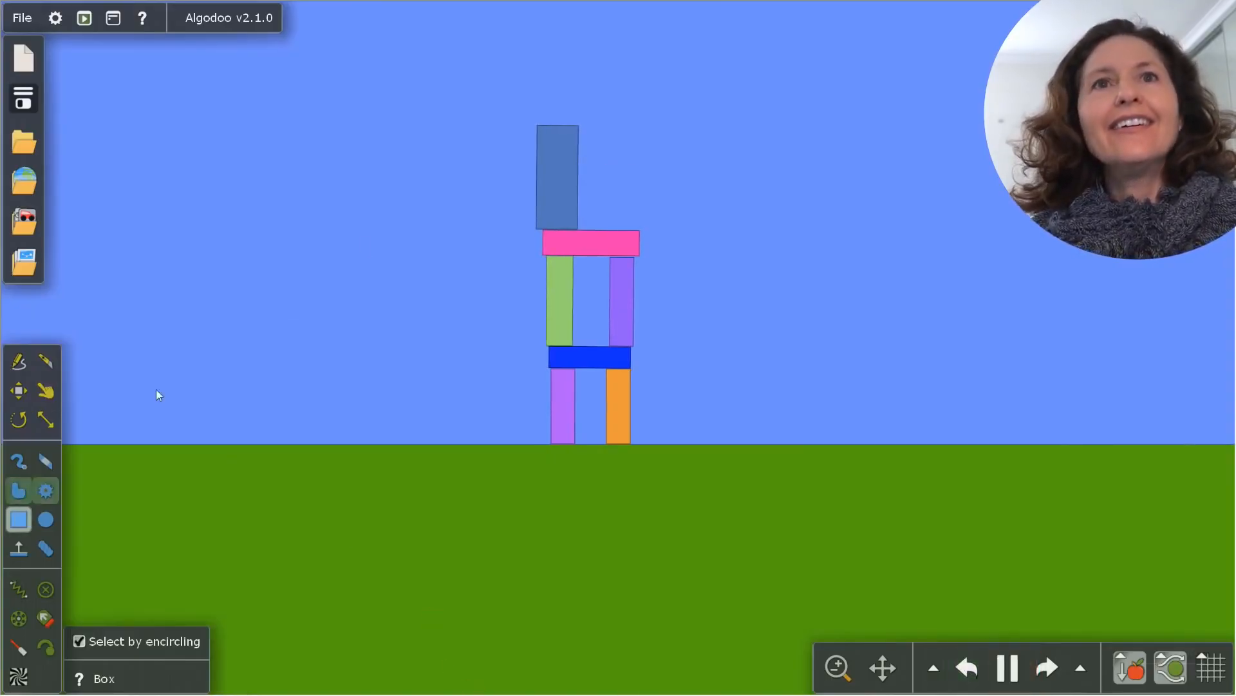
left_click_drag(603, 129, 634, 129)
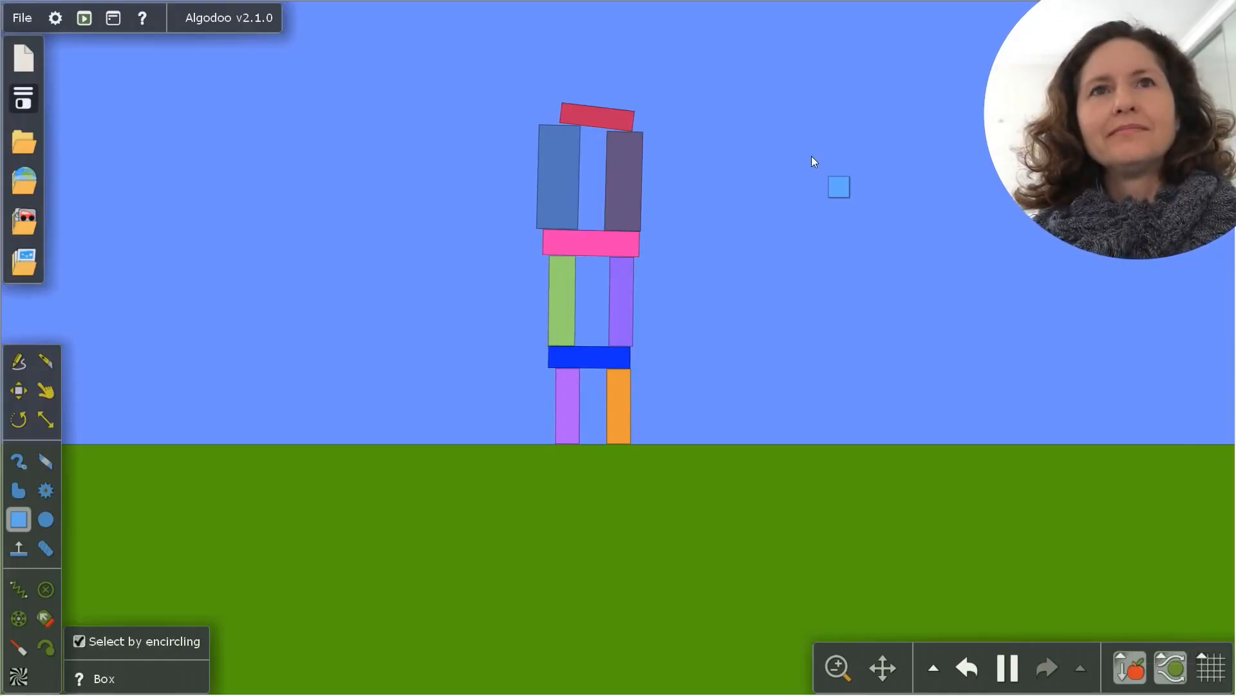
Stand a narrow tall box on the left end of the red beam
mouse_move(812, 157)
left_mouse_down()
mouse_move(808, 360)
mouse_move(812, 324)
mouse_move(592, 272)
mouse_move(558, 237)
mouse_move(556, 204)
mouse_move(567, 236)
left_mouse_up()
mouse_move(559, 172)
left_mouse_down()
mouse_move(586, 275)
mouse_move(622, 177)
left_mouse_up()
left_click_drag(631, 192, 625, 277)
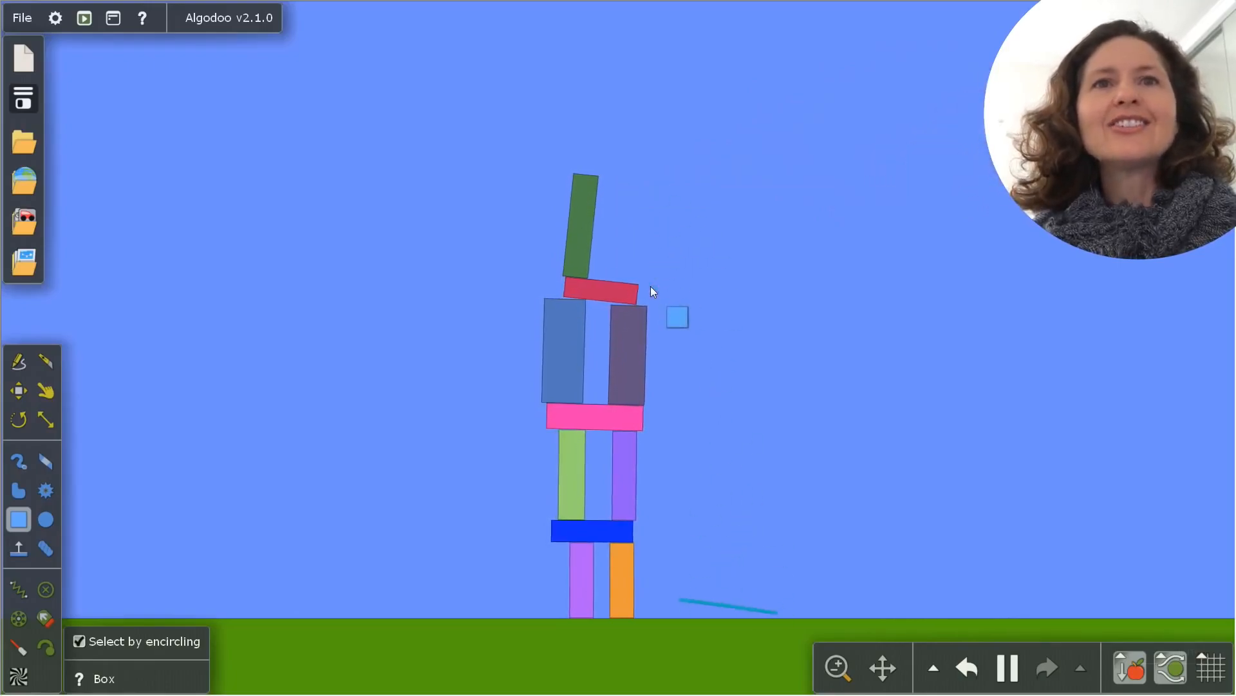
Lay a horizontal box on the dark green pillar and add small boxes on it and on the red beam's right end
left_click_drag(616, 269, 582, 229)
mouse_move(547, 145)
left_mouse_down()
mouse_move(635, 166)
mouse_move(635, 264)
mouse_move(648, 275)
left_mouse_up()
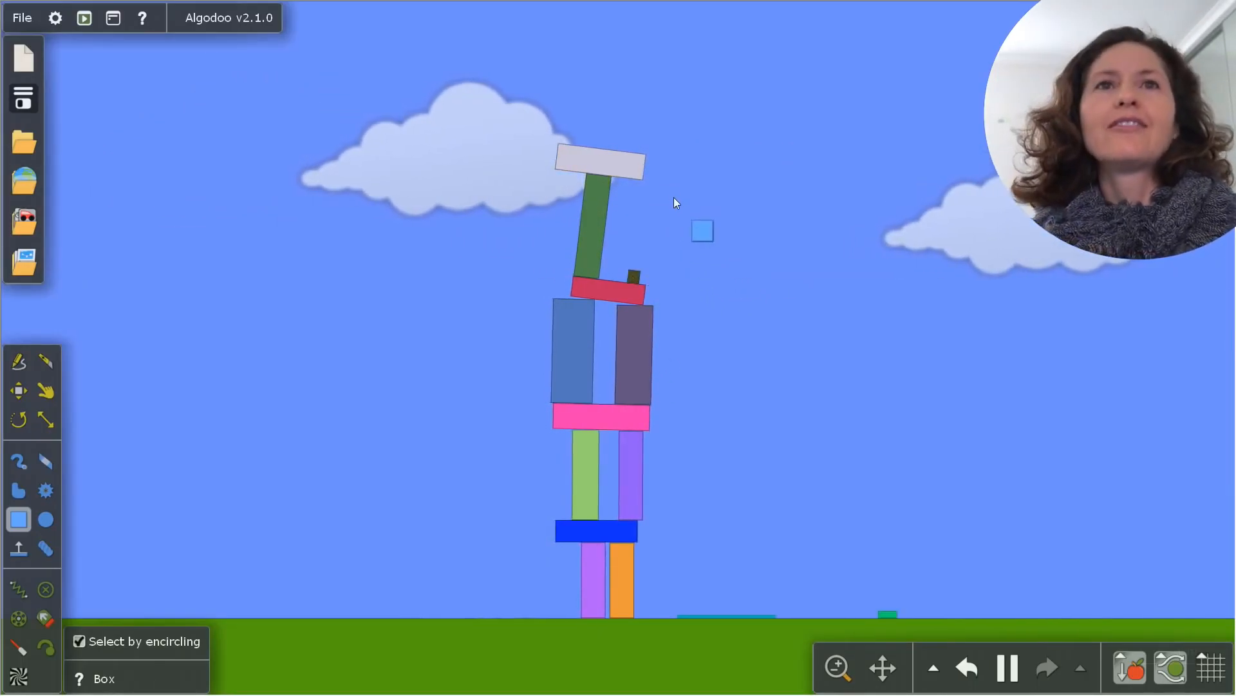
left_click_drag(674, 197, 578, 144)
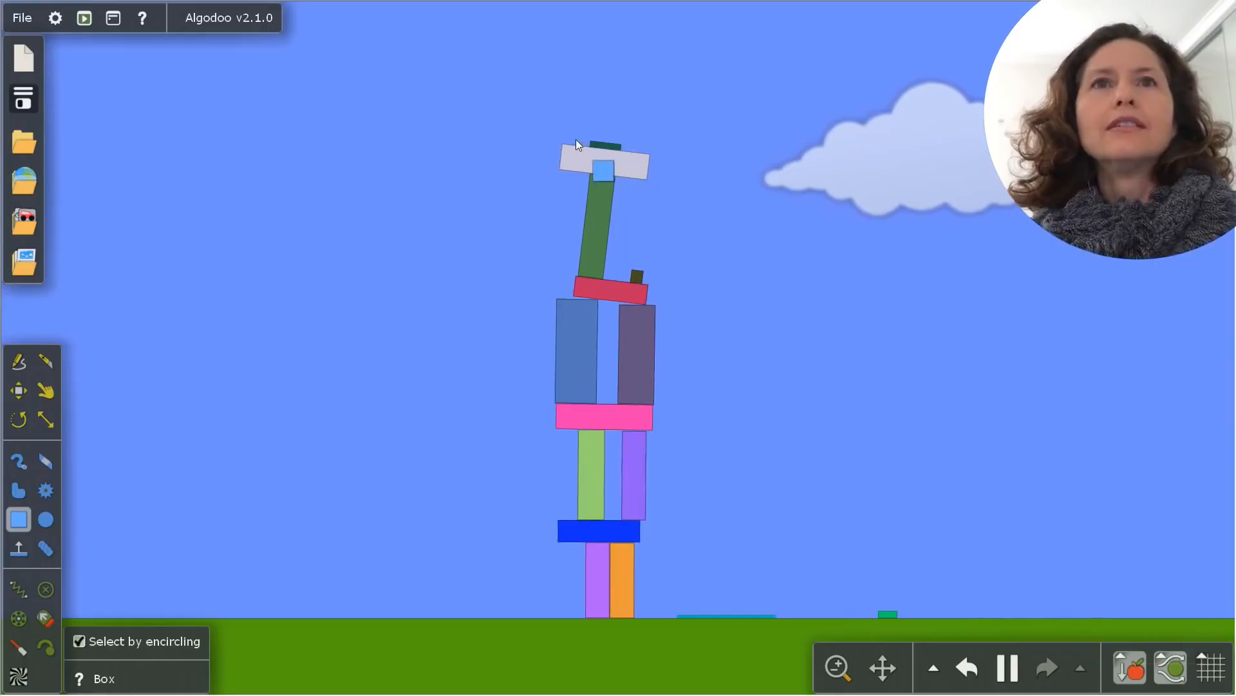
left_click_drag(576, 124, 591, 145)
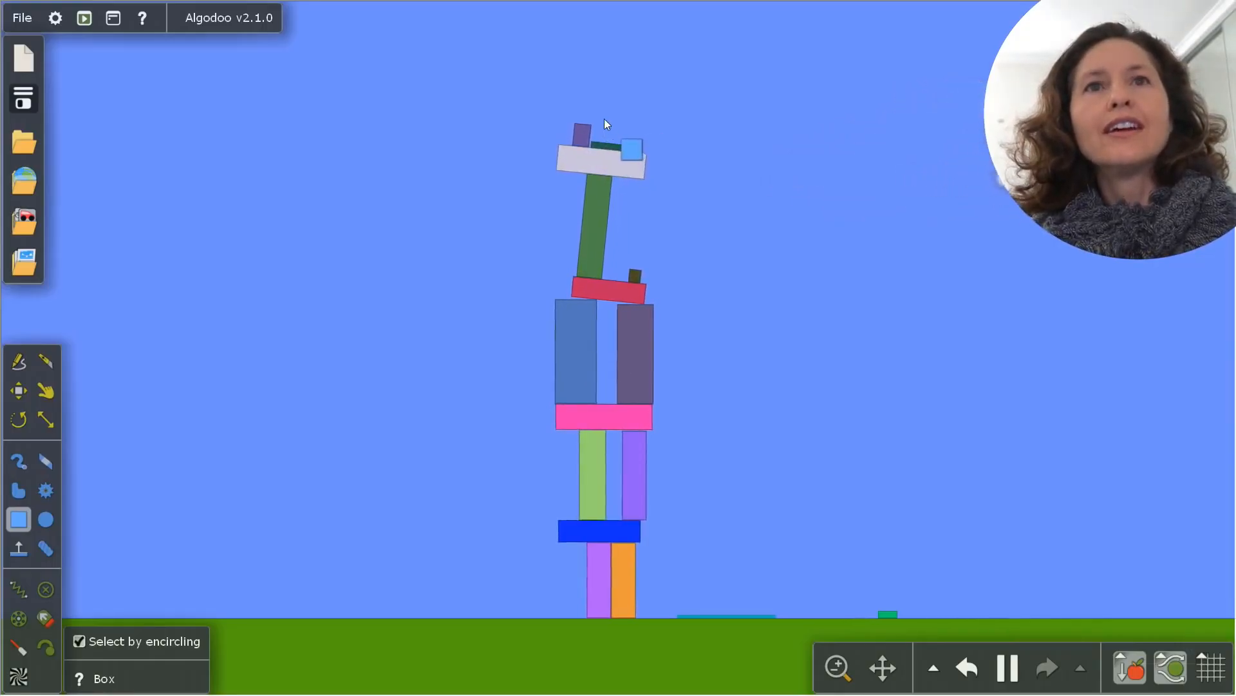
Add a small box on the tower's topmost purple box, and pull the orange and violet pillars out of the lower storeys
left_click_drag(572, 106, 601, 122)
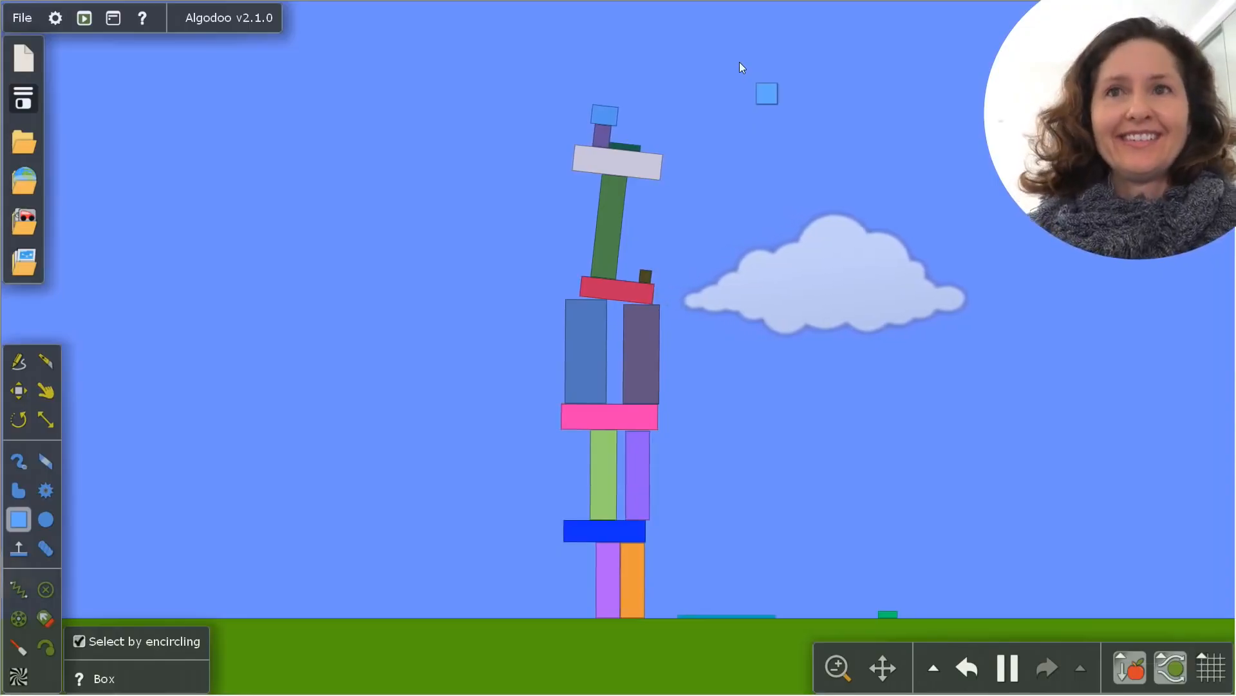
left_click(47, 390)
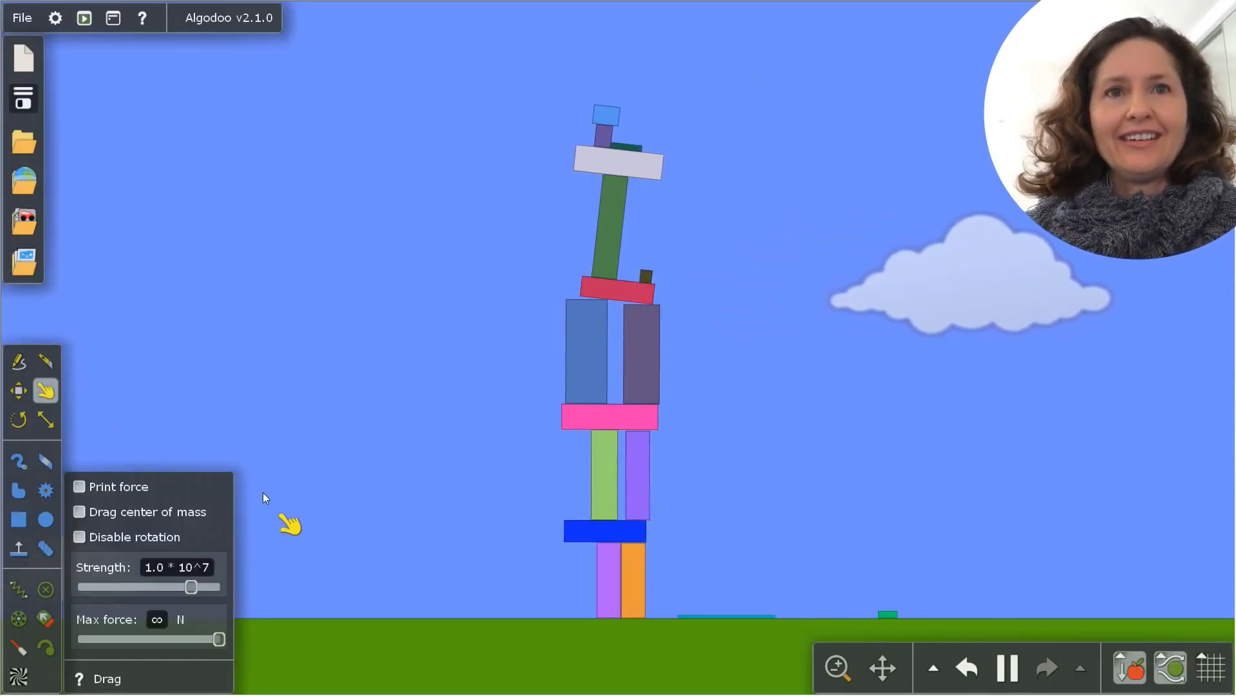
left_click_drag(639, 585, 966, 490)
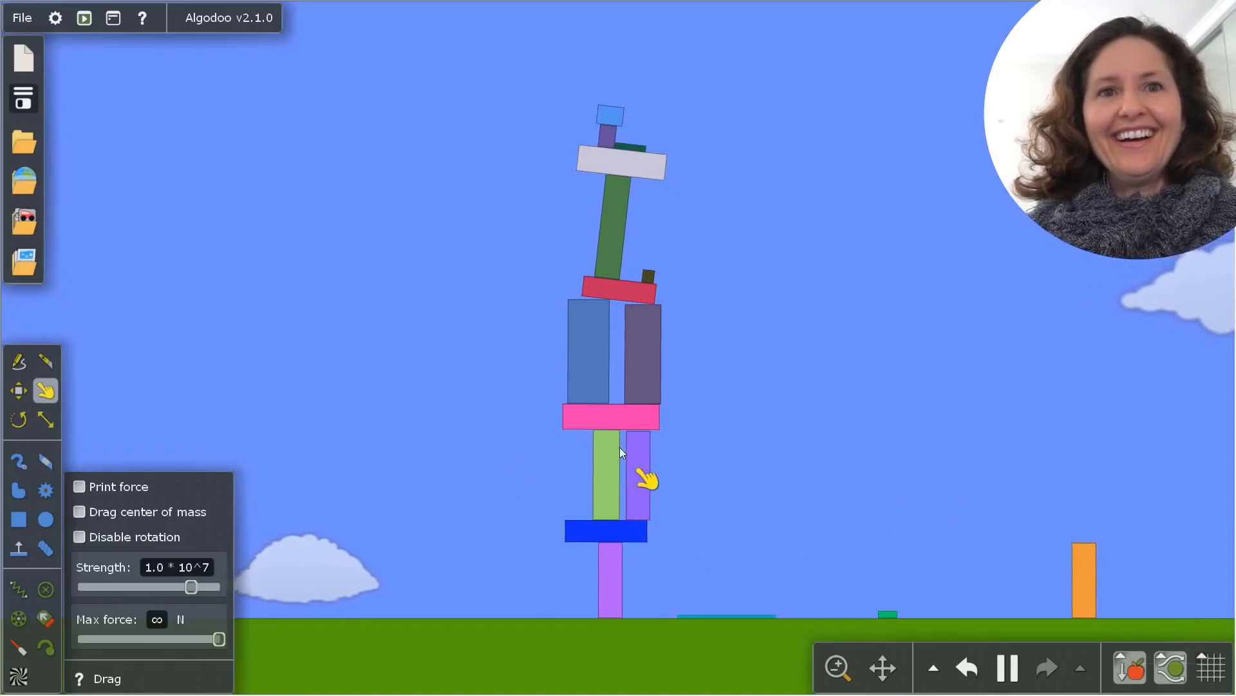
left_click_drag(633, 453, 1121, 193)
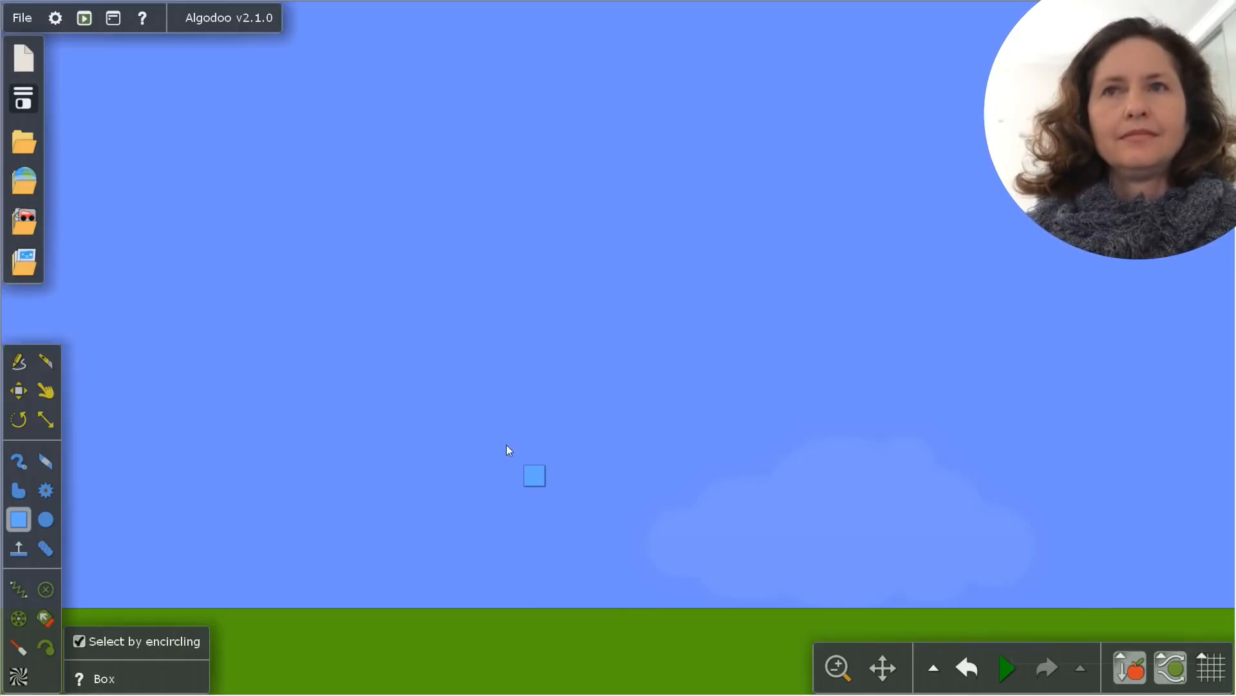
Draw a narrow upright box just above the ground in the empty scene and run the simulation
left_click_drag(477, 499, 496, 591)
key("space")
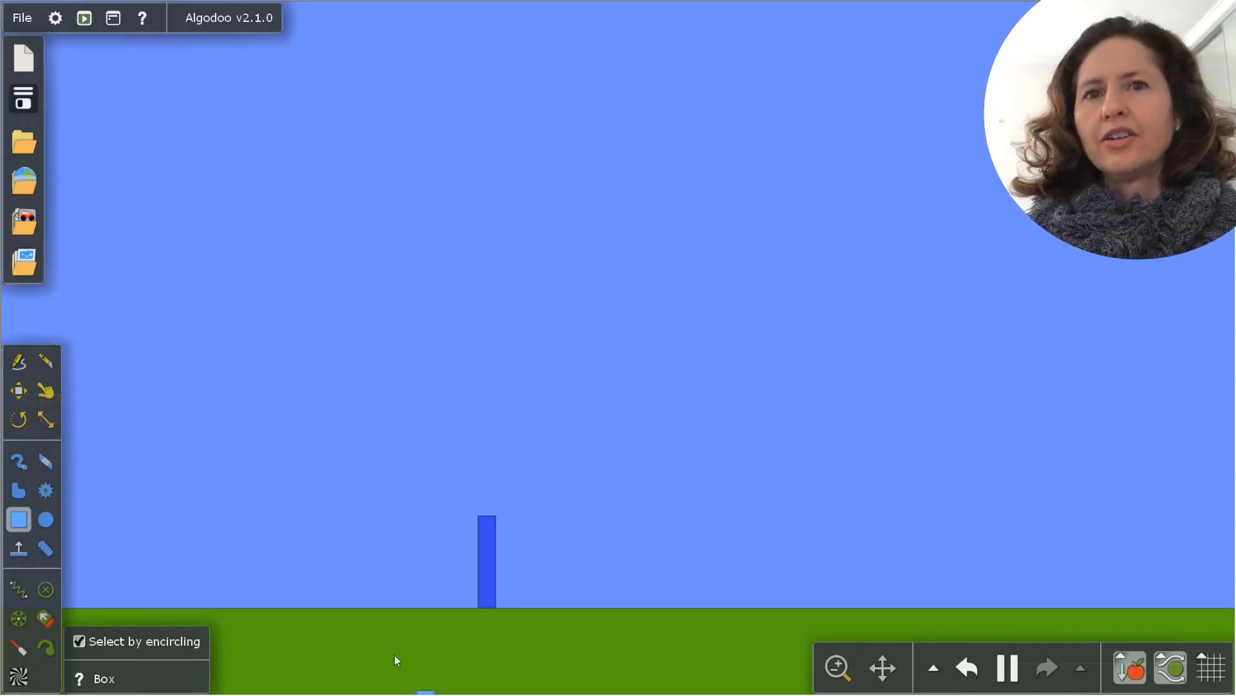
left_click_drag(472, 543, 45, 402)
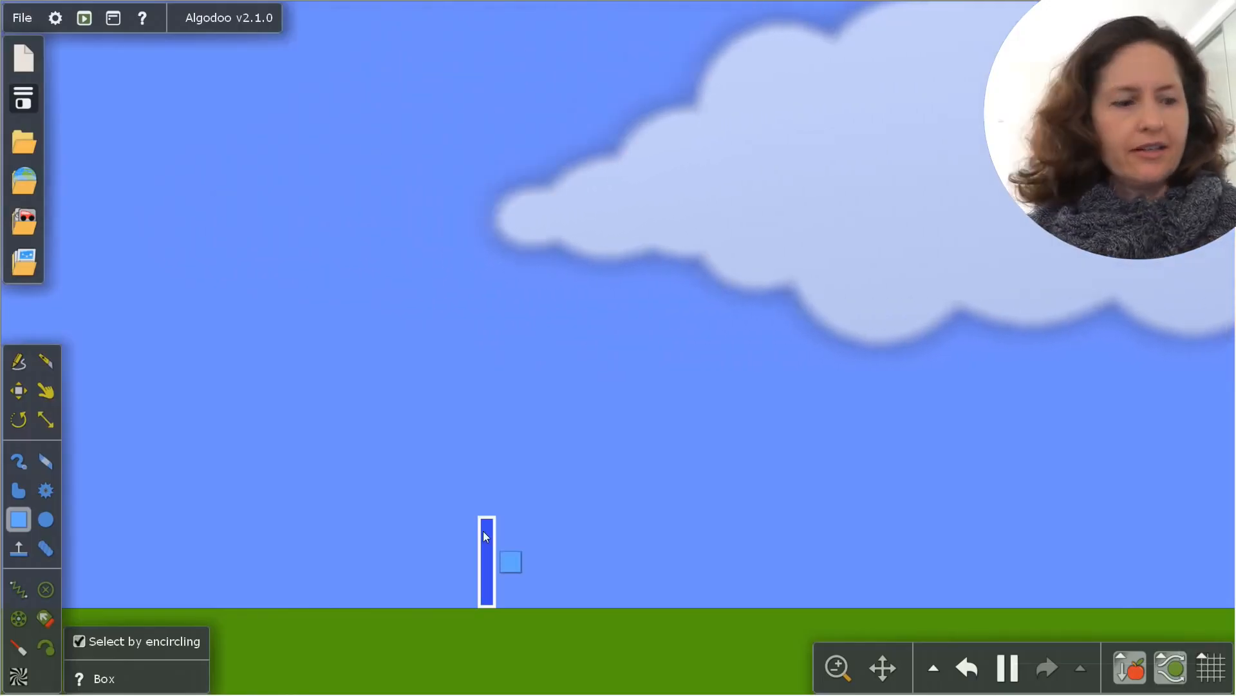
Clone the upright box and arrange the copies as an arch of two pillars with a horizontal beam across them
right_click(486, 536)
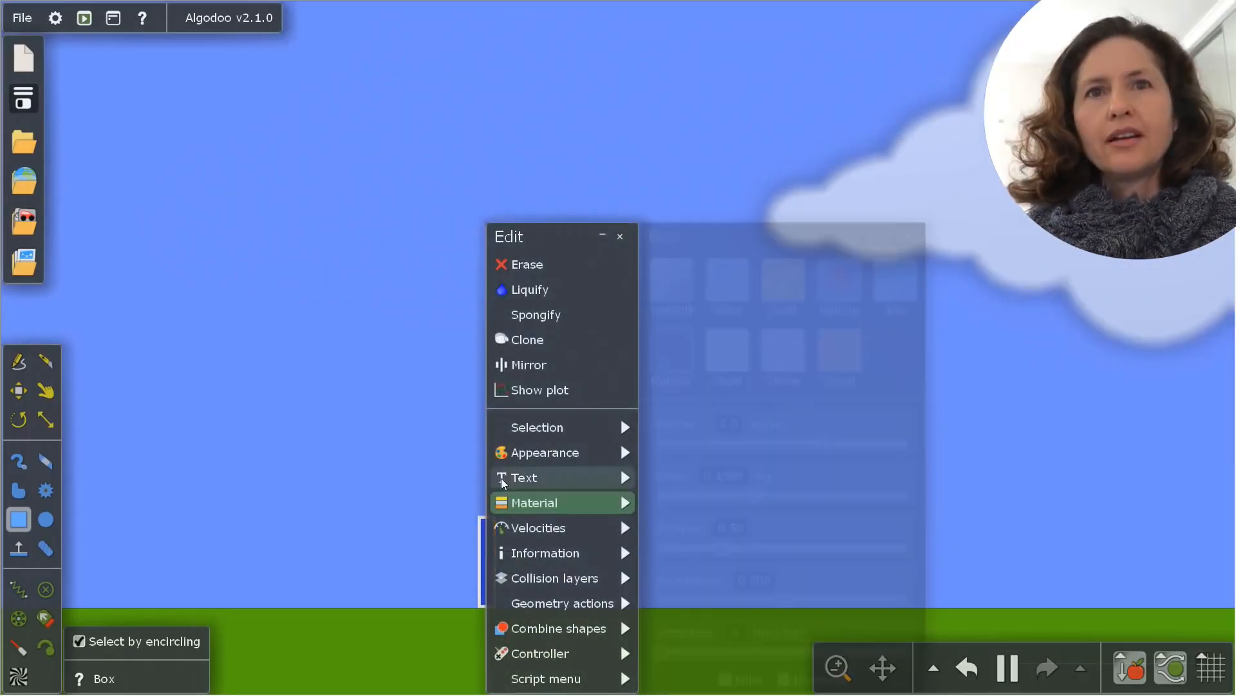
mouse_move(515, 440)
left_click(545, 343)
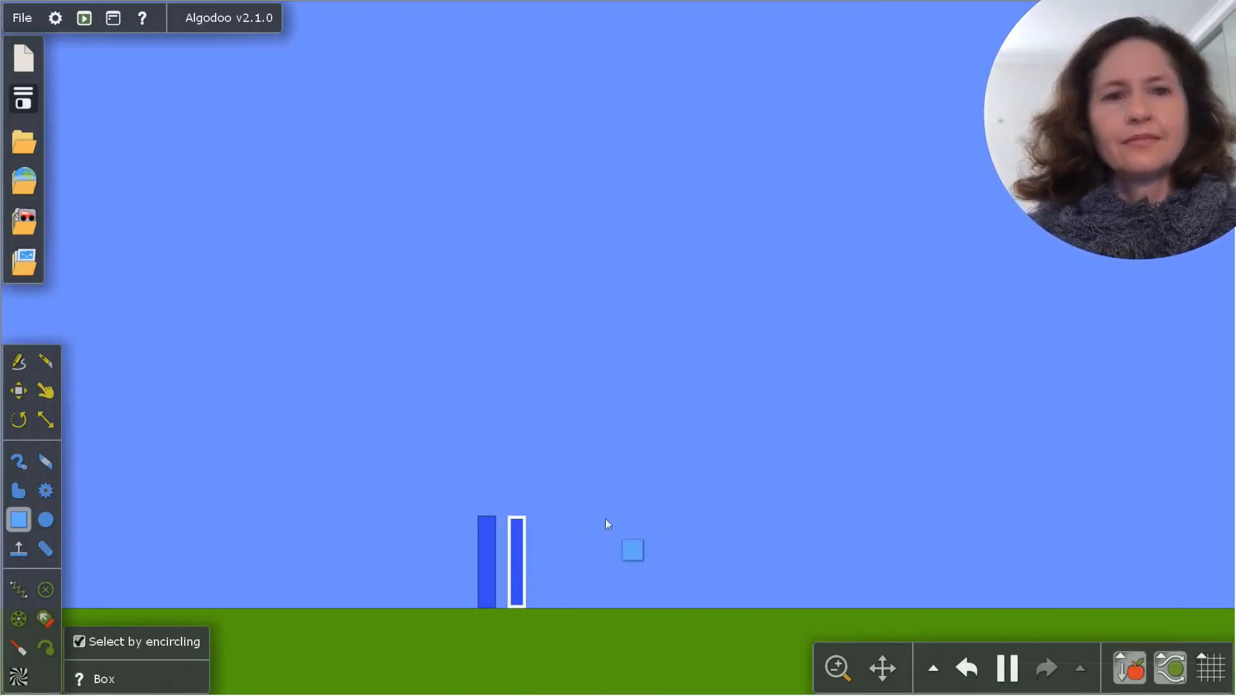
key("ctrl+v")
key("ctrl+v")
key("ctrl+v")
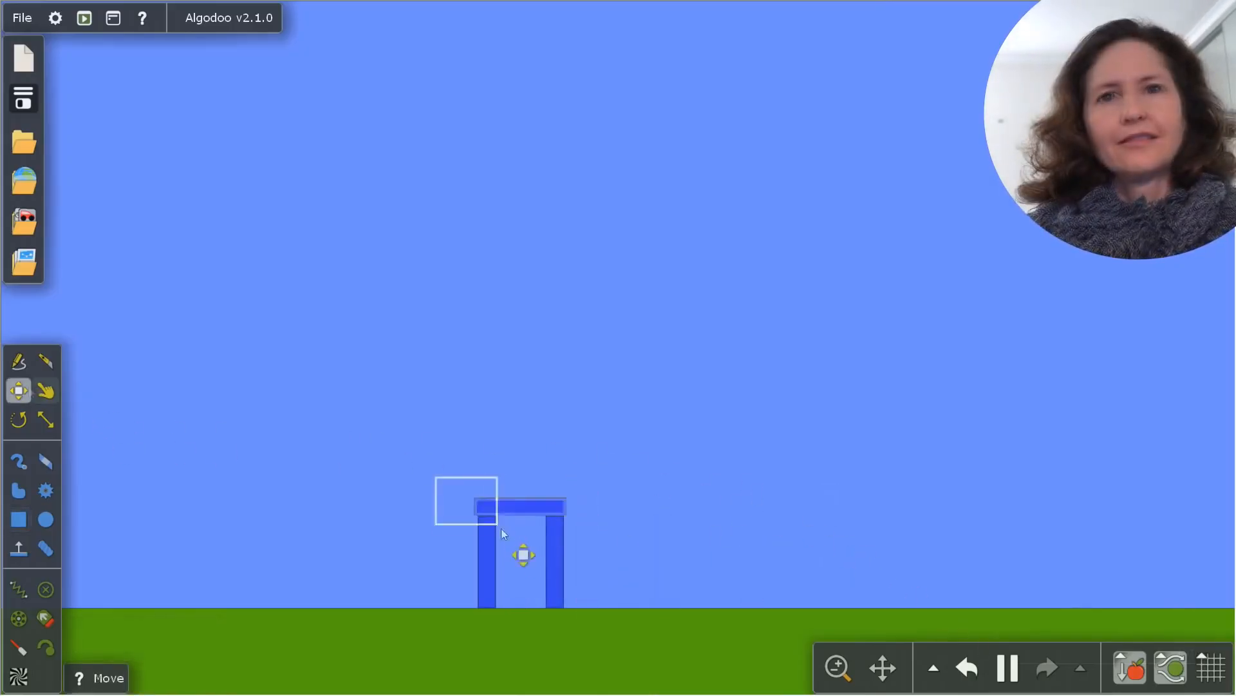
Select the arch's two pillars and beam together and copy them
left_click_drag(501, 528, 596, 618)
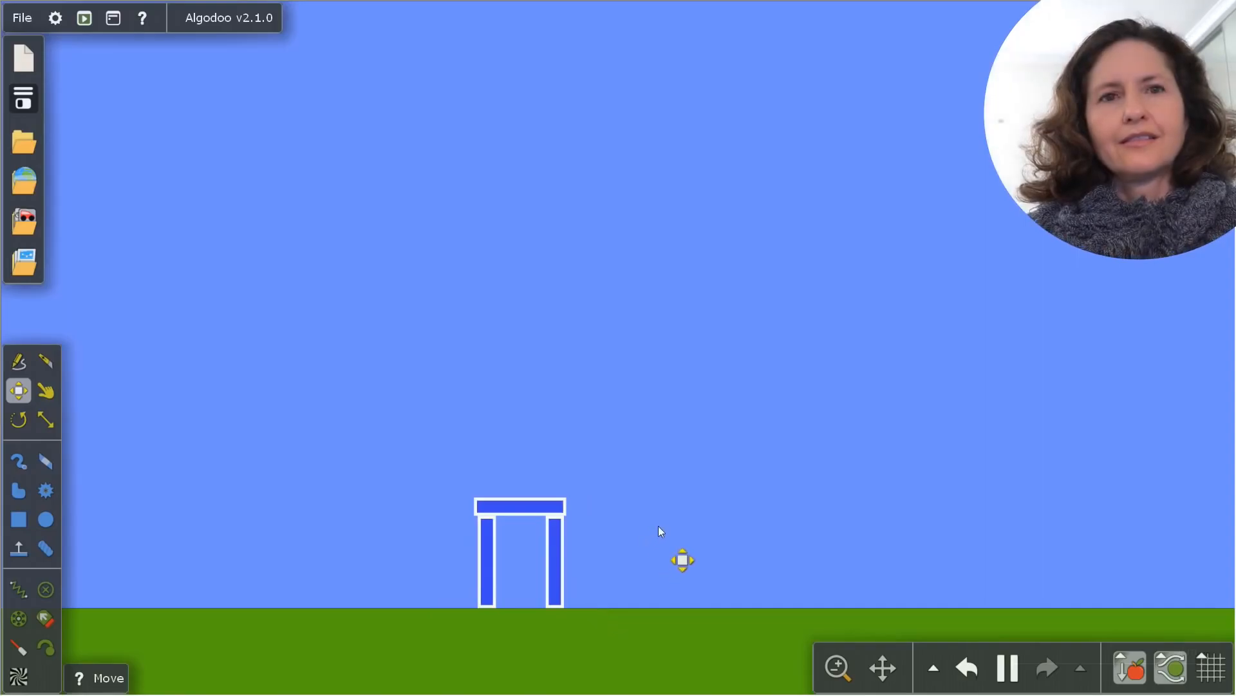
key("ctrl+c")
Try stacking pasted arches into a three-row pyramid with three arches at its base, and undo the added copies
key("ctrl+v")
key("ctrl+v")
key("ctrl+v")
key("ctrl+v")
key("ctrl+v")
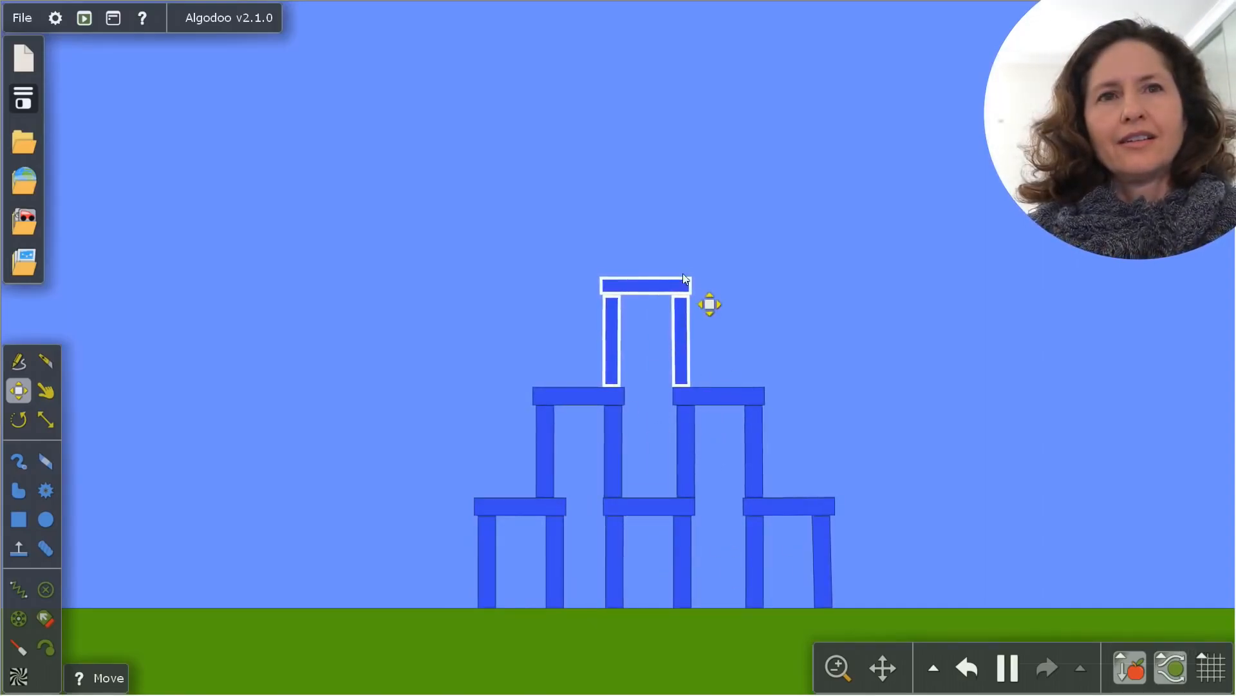
key("ctrl+z")
key("ctrl+z")
key("ctrl+z")
key("ctrl+z")
key("ctrl+z")
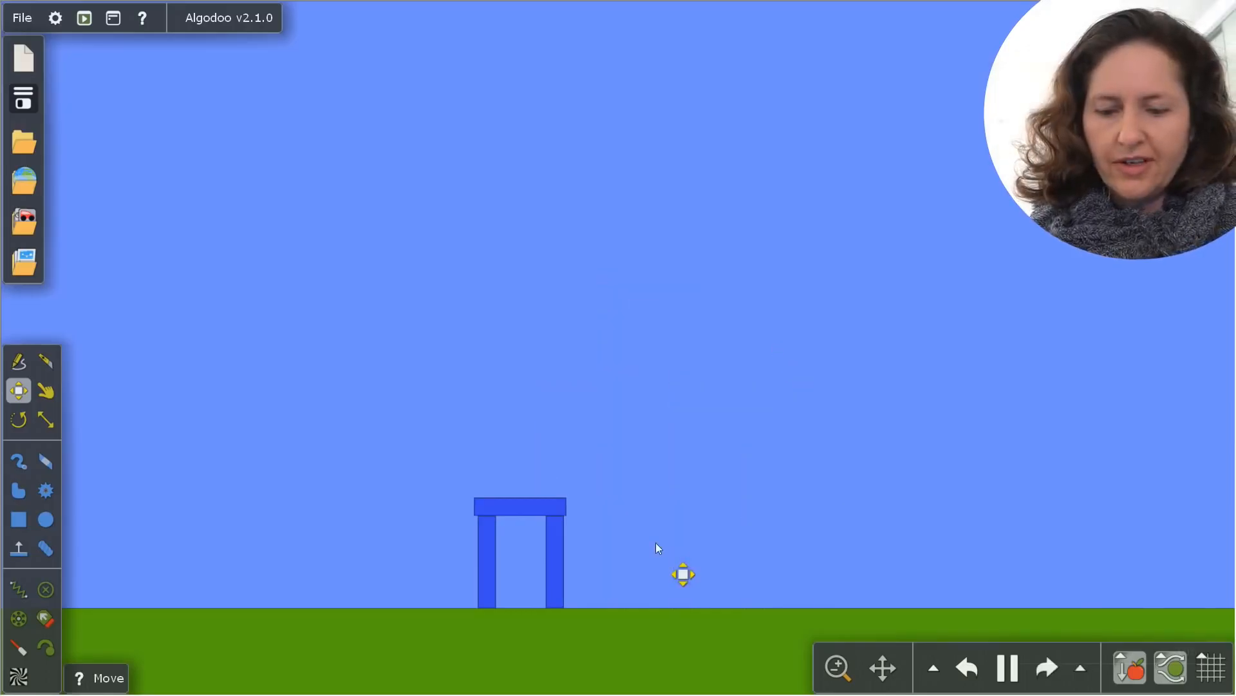
Paste arches into a four-row pyramid with four at the base and one on top, undoing any paste that collapses it
key("ctrl+v")
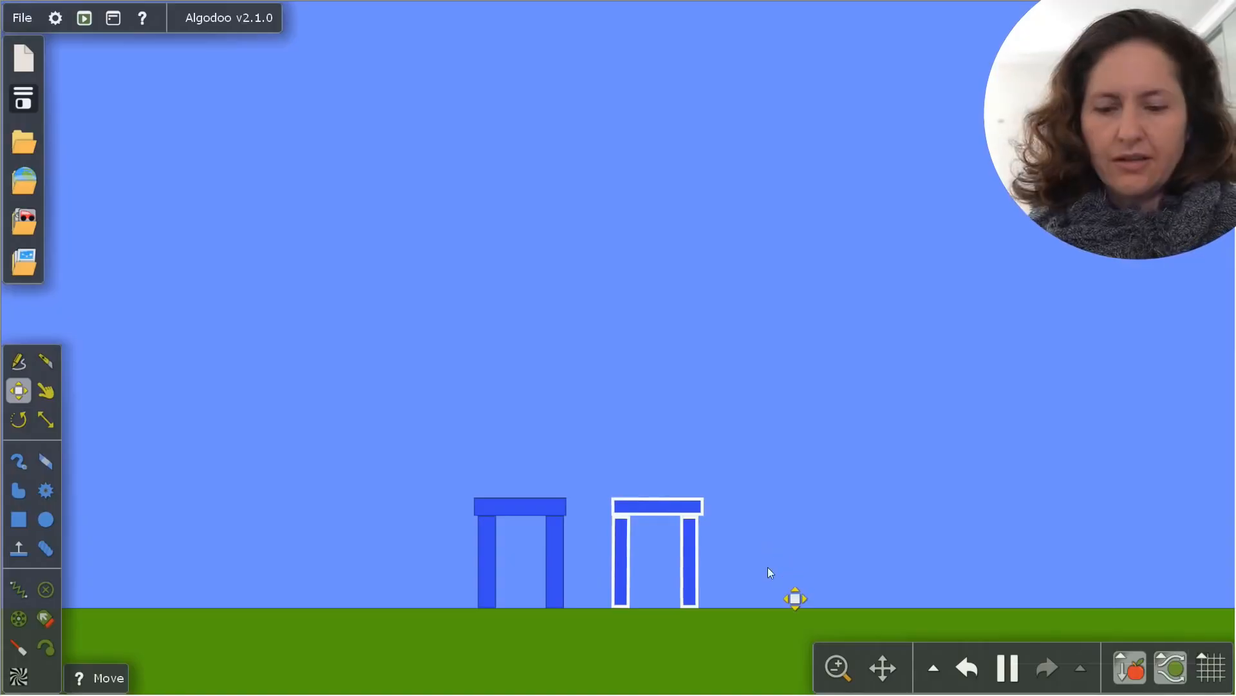
key("ctrl+v")
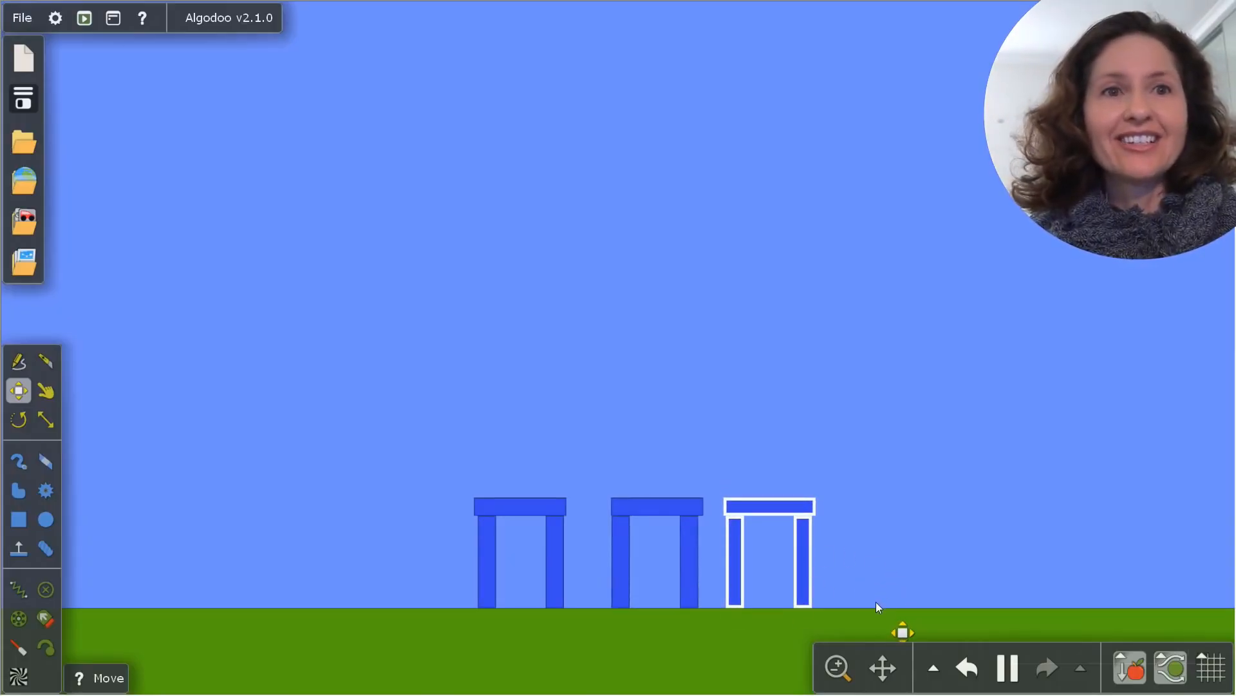
key("ctrl+v")
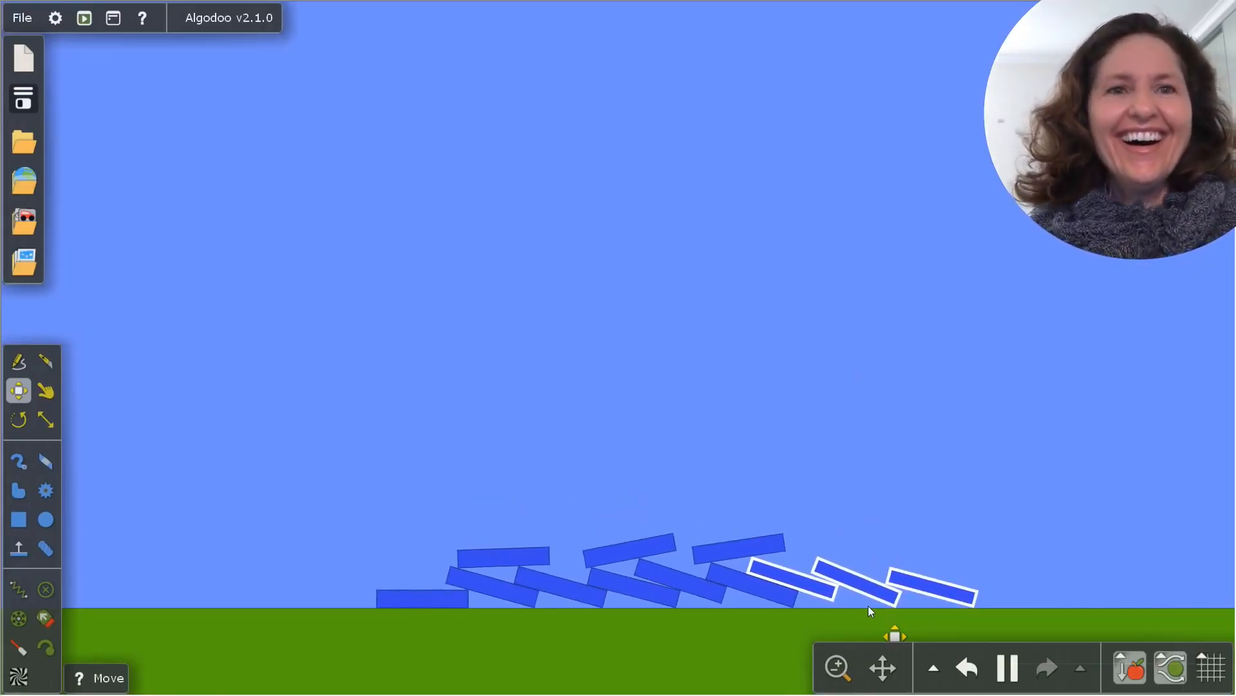
key("ctrl+z")
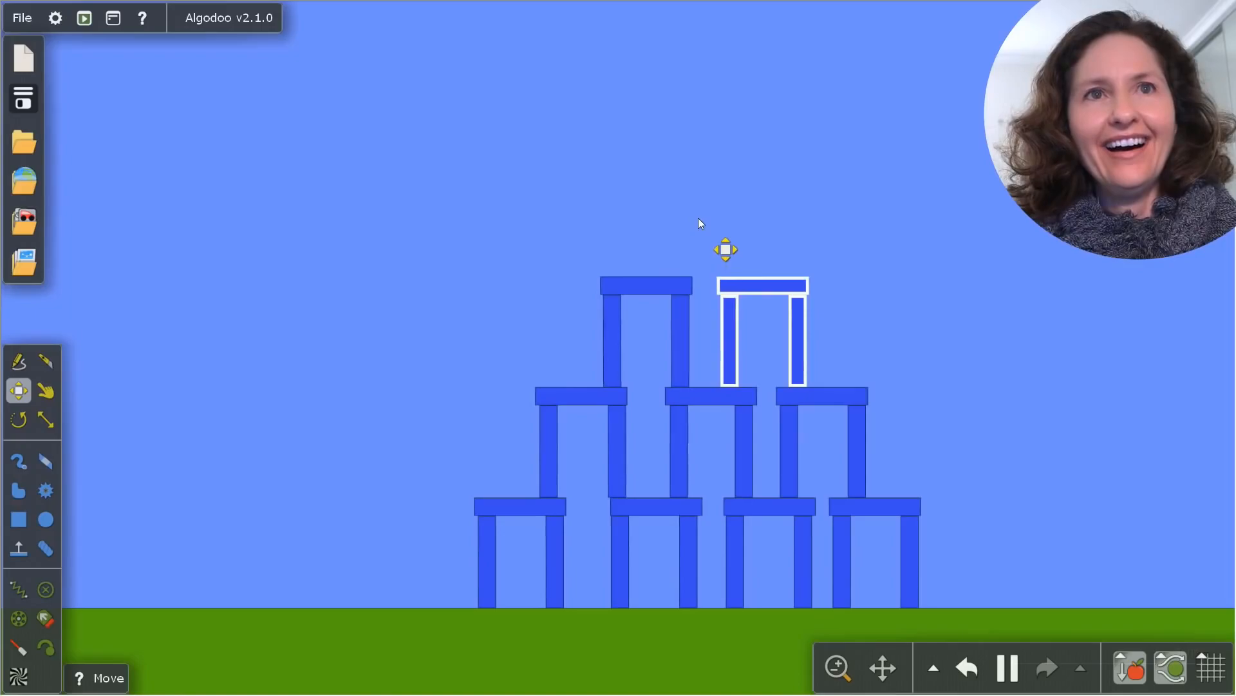
key("ctrl+v")
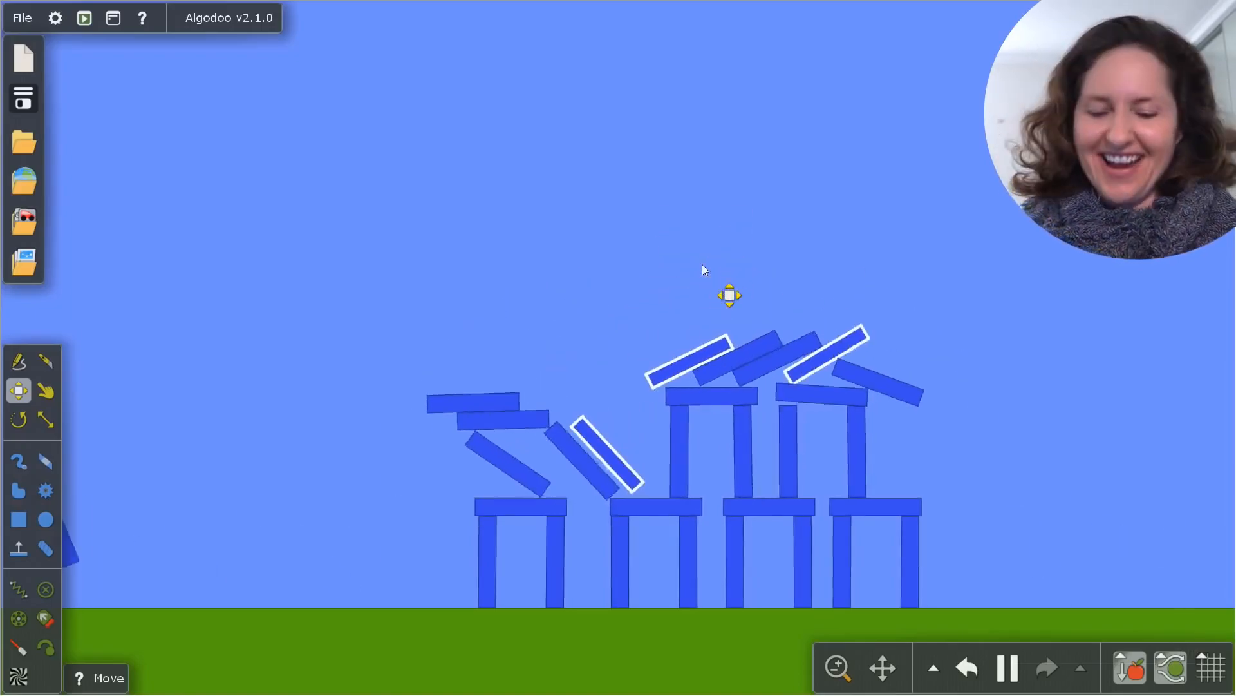
key("ctrl+z")
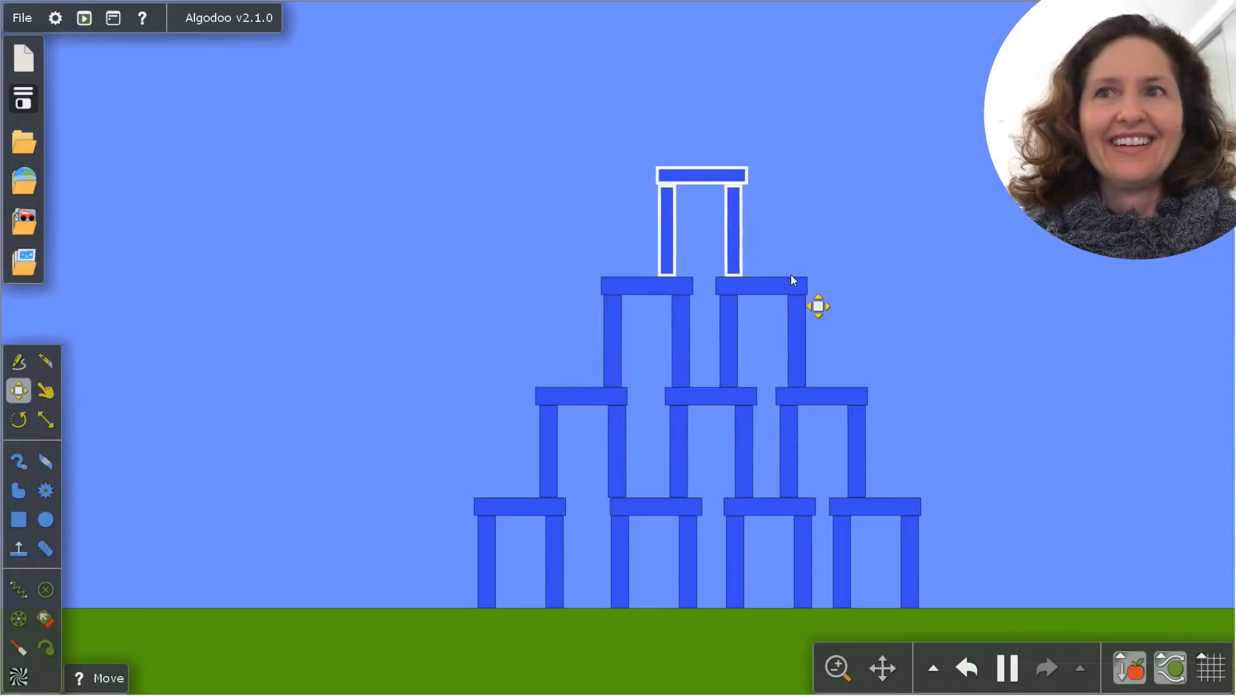
Draw a medium circle and a tiny circle on the ground left of the pyramid, and a larger circle on its right
key("c")
mouse_move(227, 503)
left_mouse_down()
mouse_move(227, 534)
mouse_move(215, 505)
left_mouse_up()
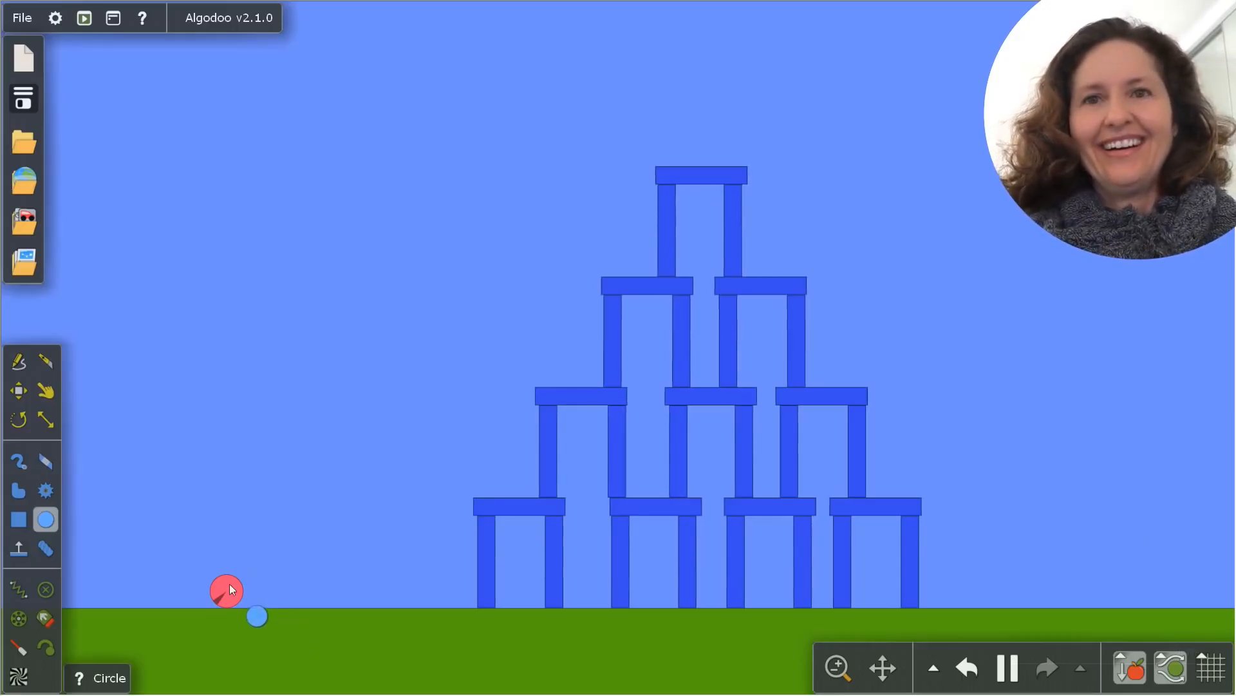
mouse_move(230, 584)
left_mouse_down()
mouse_move(164, 452)
mouse_move(225, 583)
left_mouse_up()
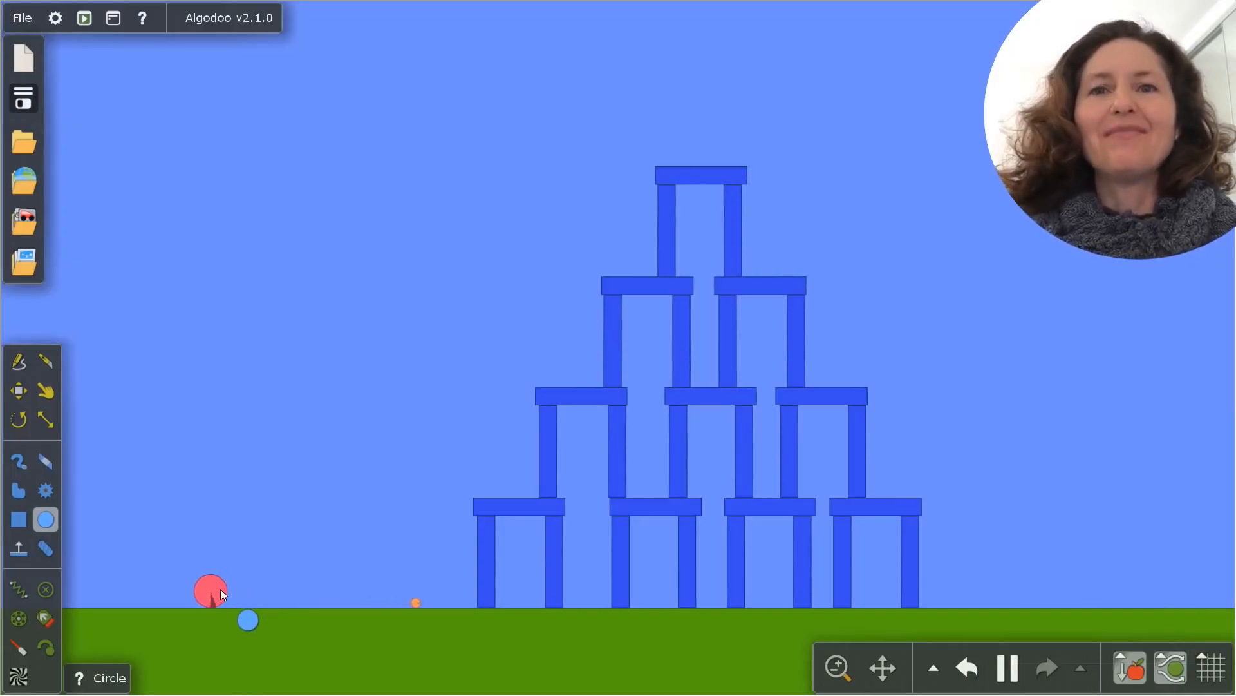
Throw the large dark blue circle at the pyramid several times with the Drag tool, undoing each throw
key("d")
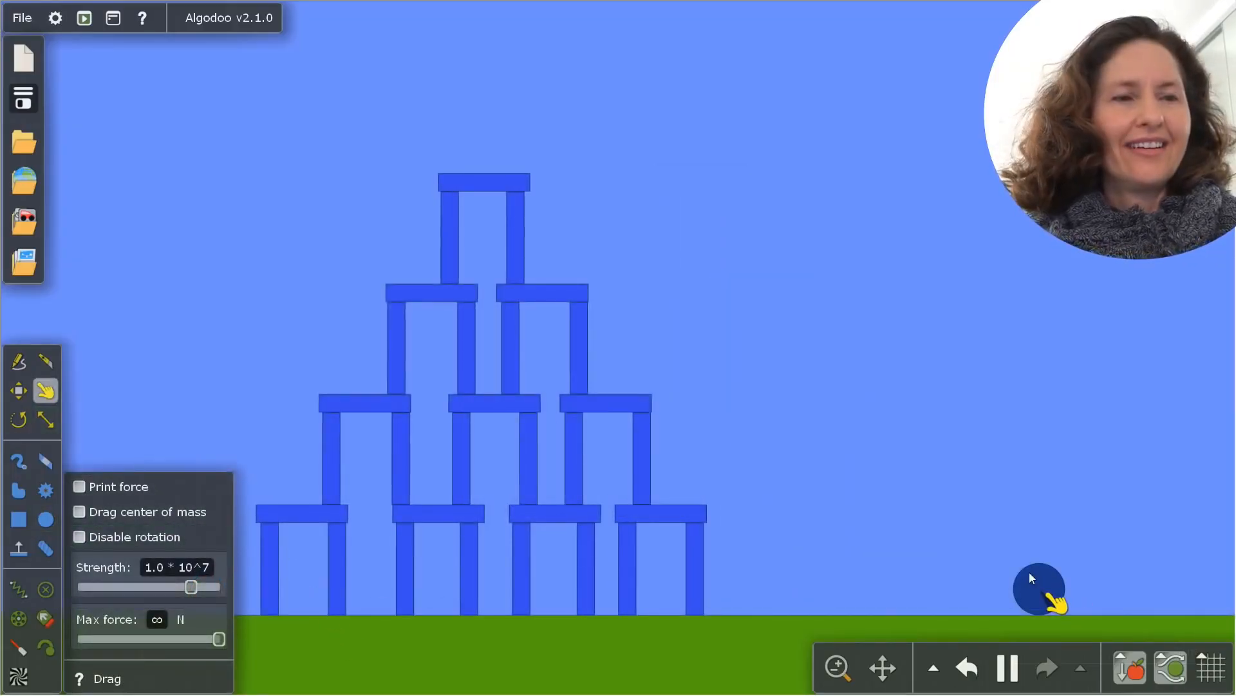
left_click_drag(1029, 572, 284, 672)
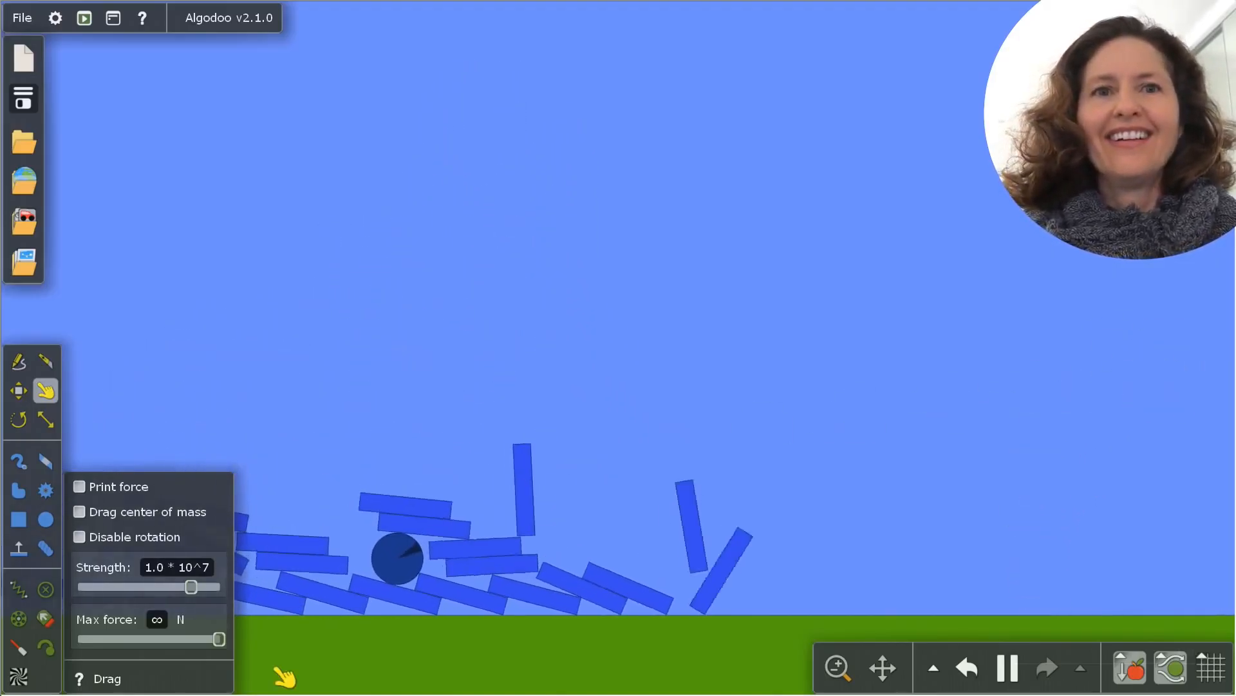
key("ctrl+z")
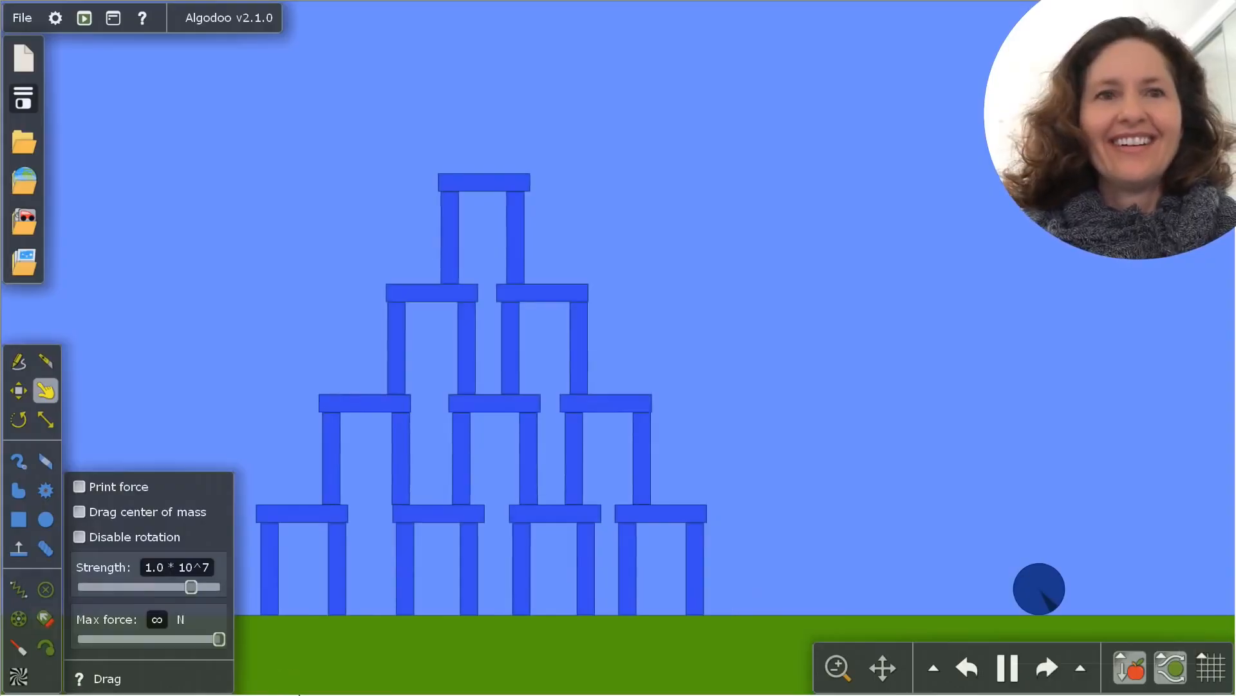
left_click_drag(1035, 582, 975, 456)
key("ctrl+z")
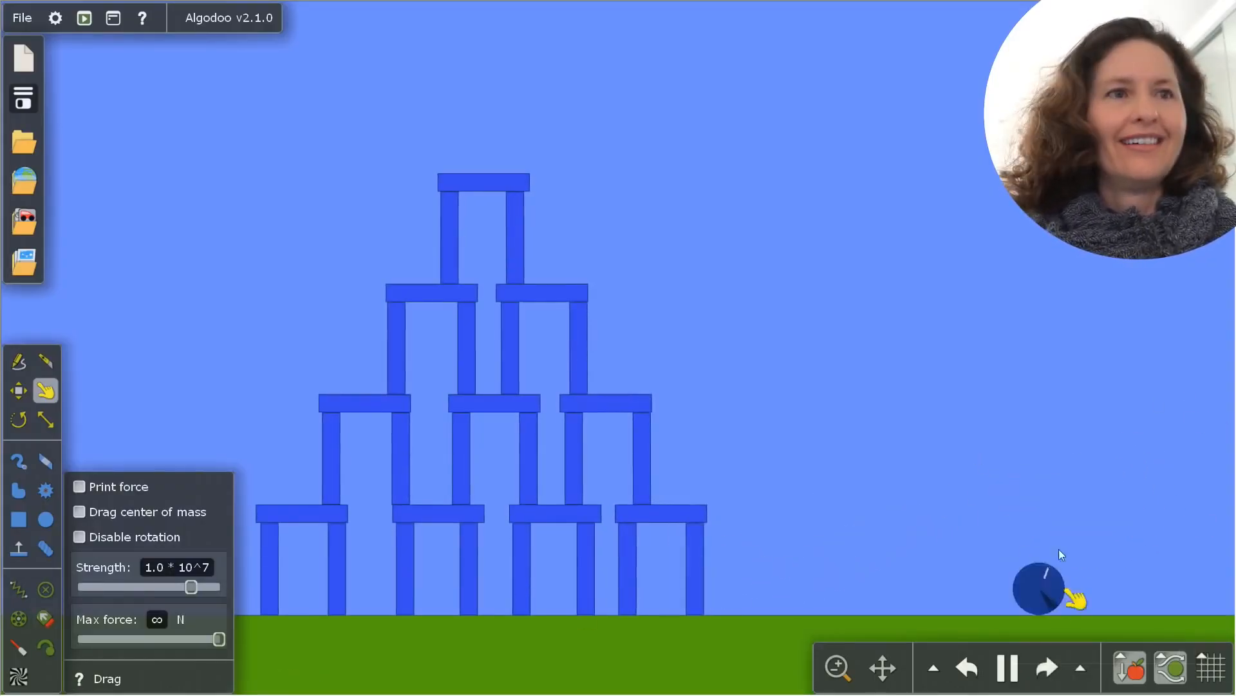
left_click_drag(1042, 585, 820, 198)
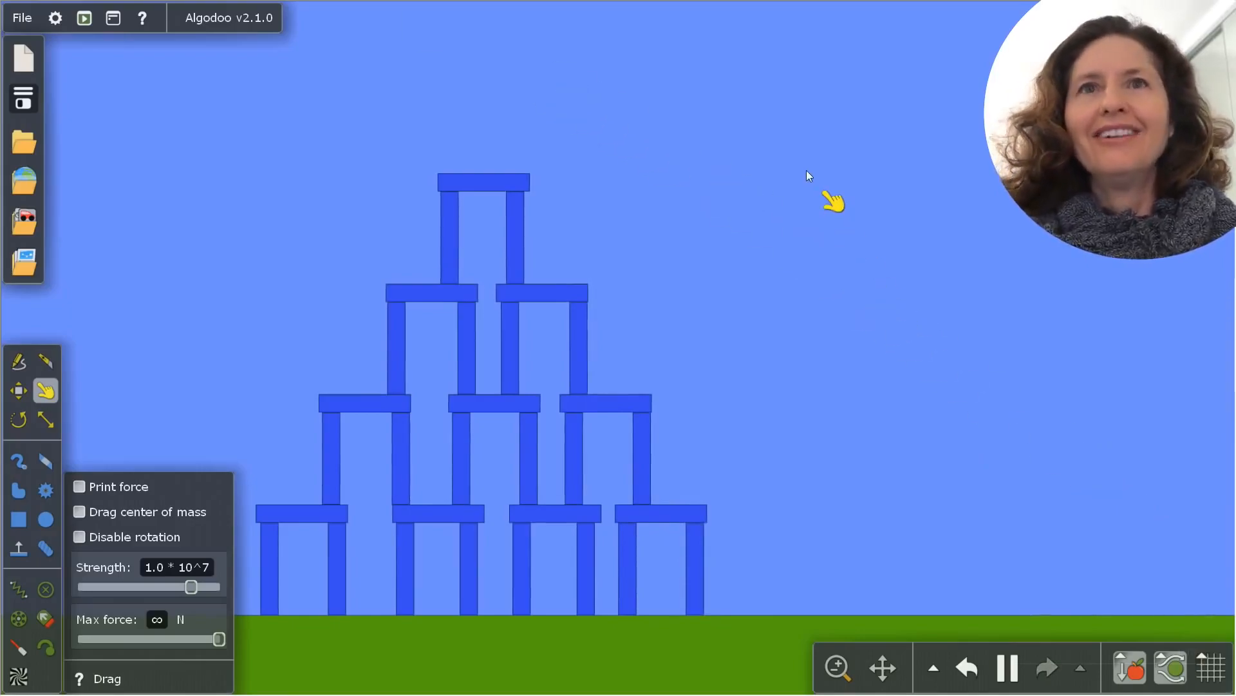
key("ctrl+z")
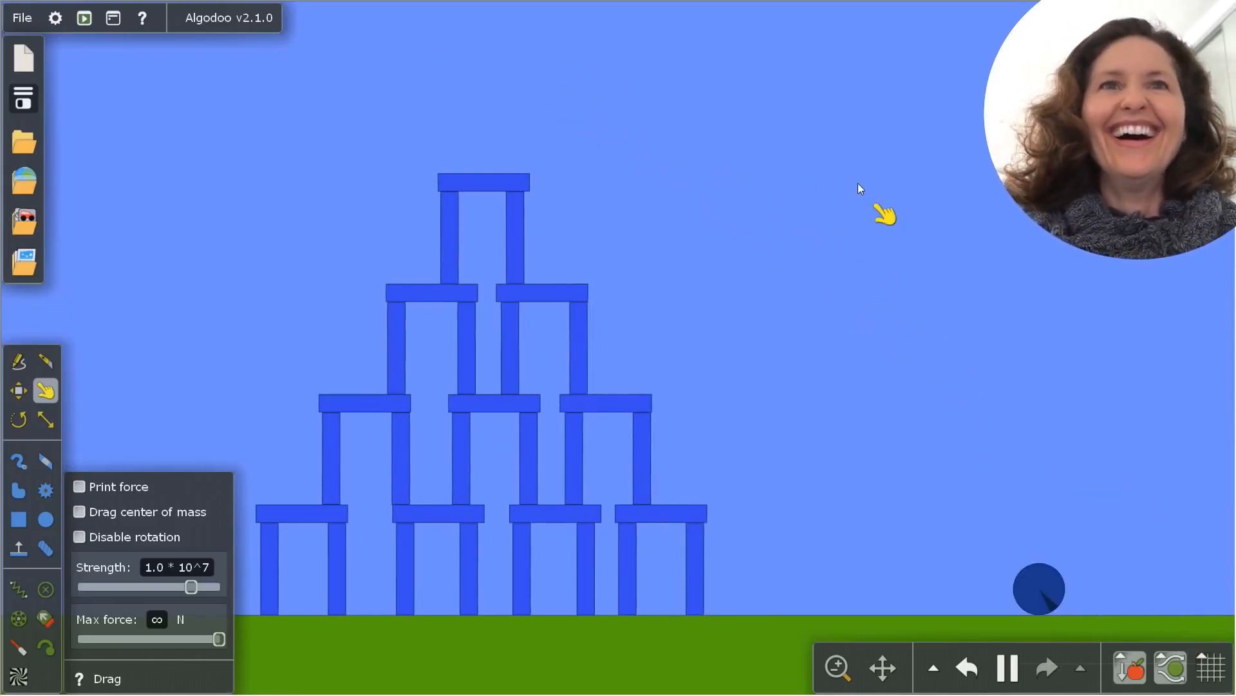
left_click_drag(1033, 570, 884, 443)
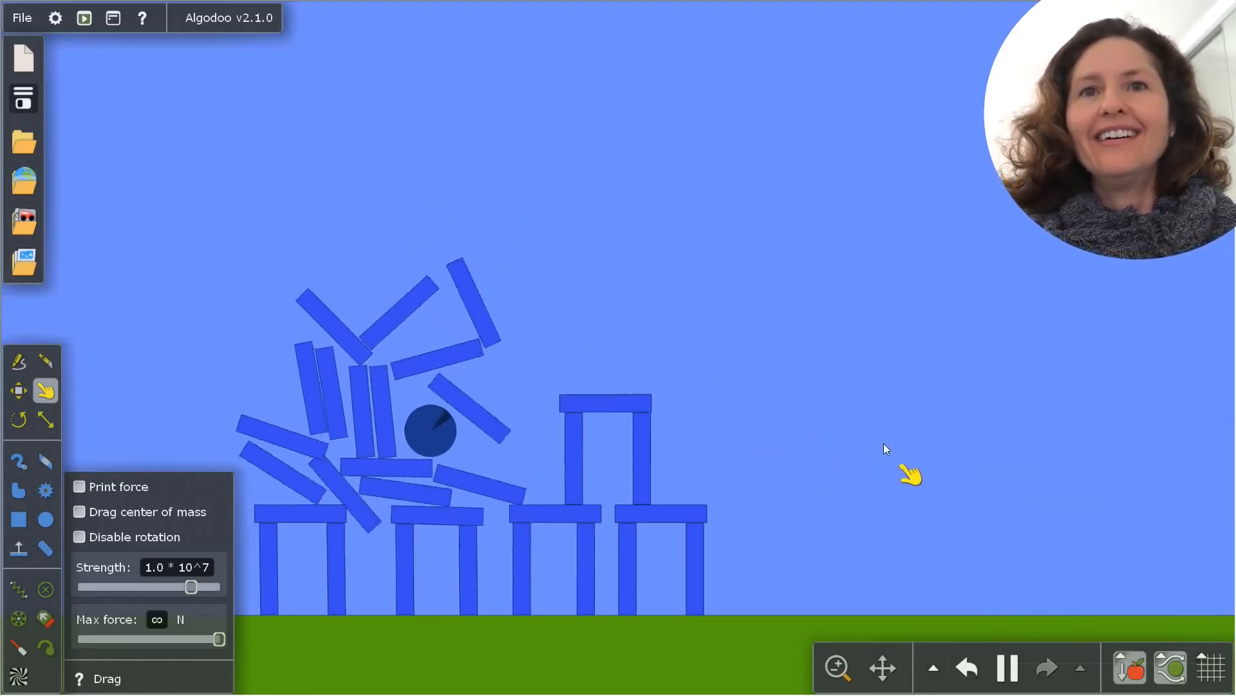
Slice through the pyramid's lower pillars and left side with the Knife tool, and undo the cuts
left_click(44, 363)
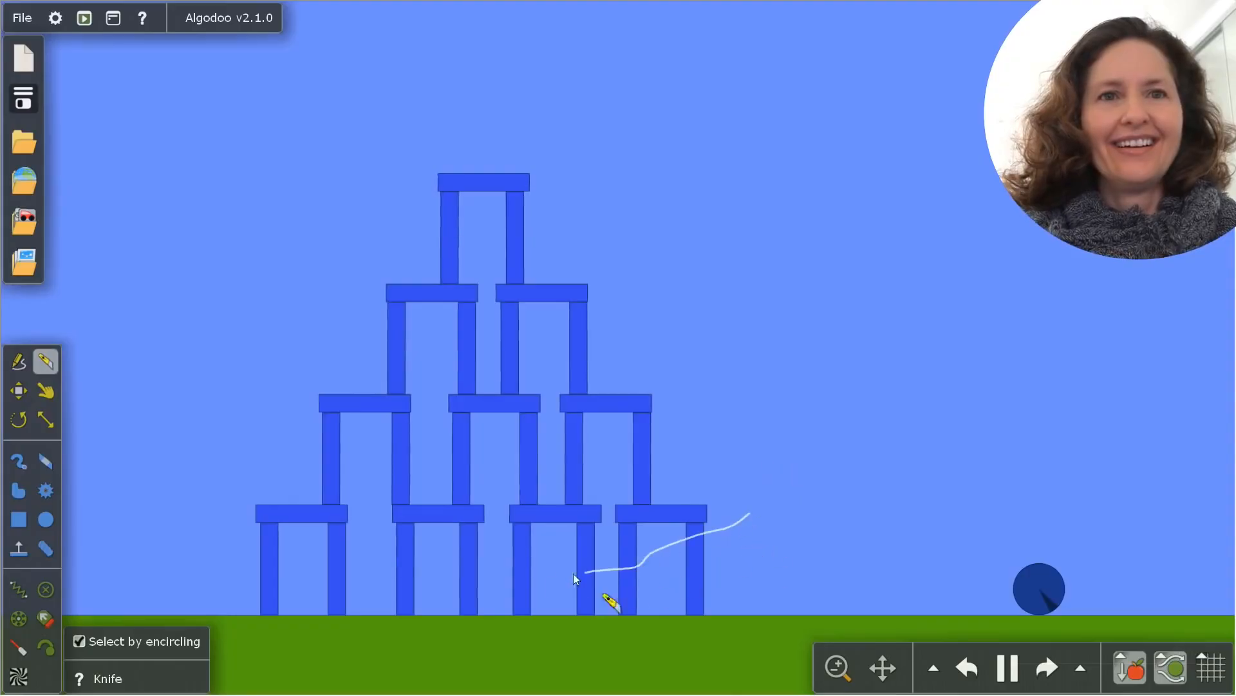
left_click_drag(573, 573, 500, 589)
left_click_drag(271, 318, 467, 599)
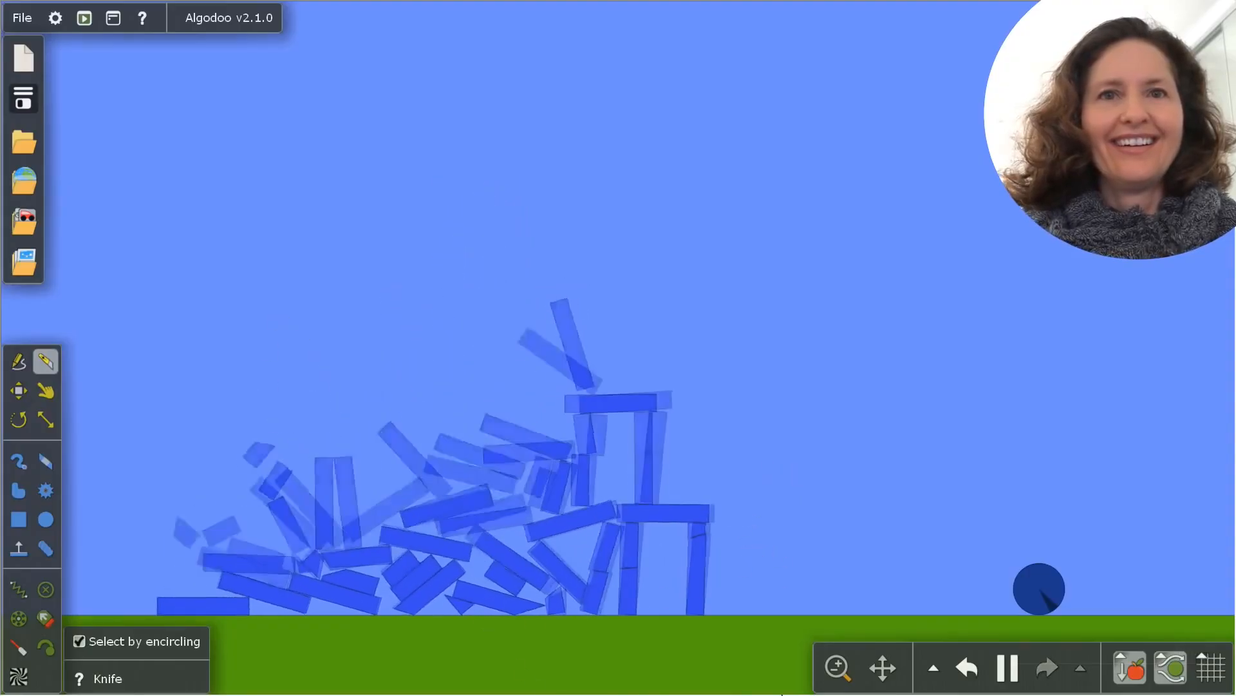
key("ctrl+z")
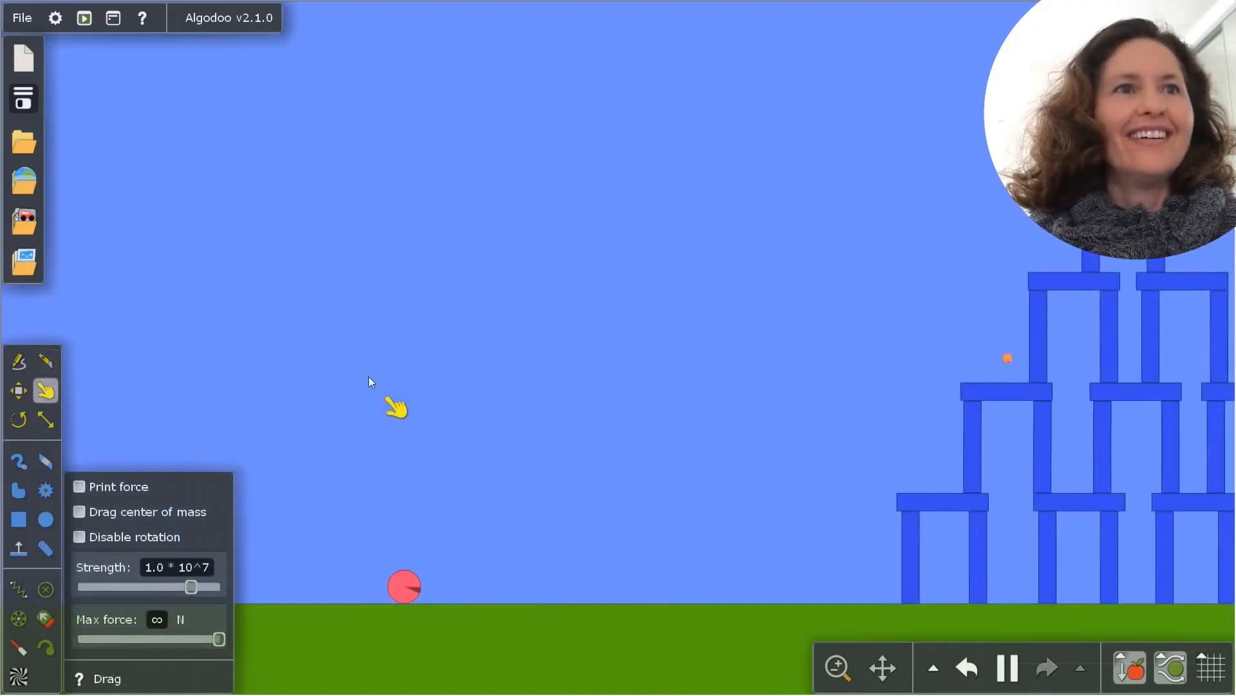
Throw the red circle toward the pyramid from the left and undo the damage to the arches
left_click_drag(403, 581, 376, 527)
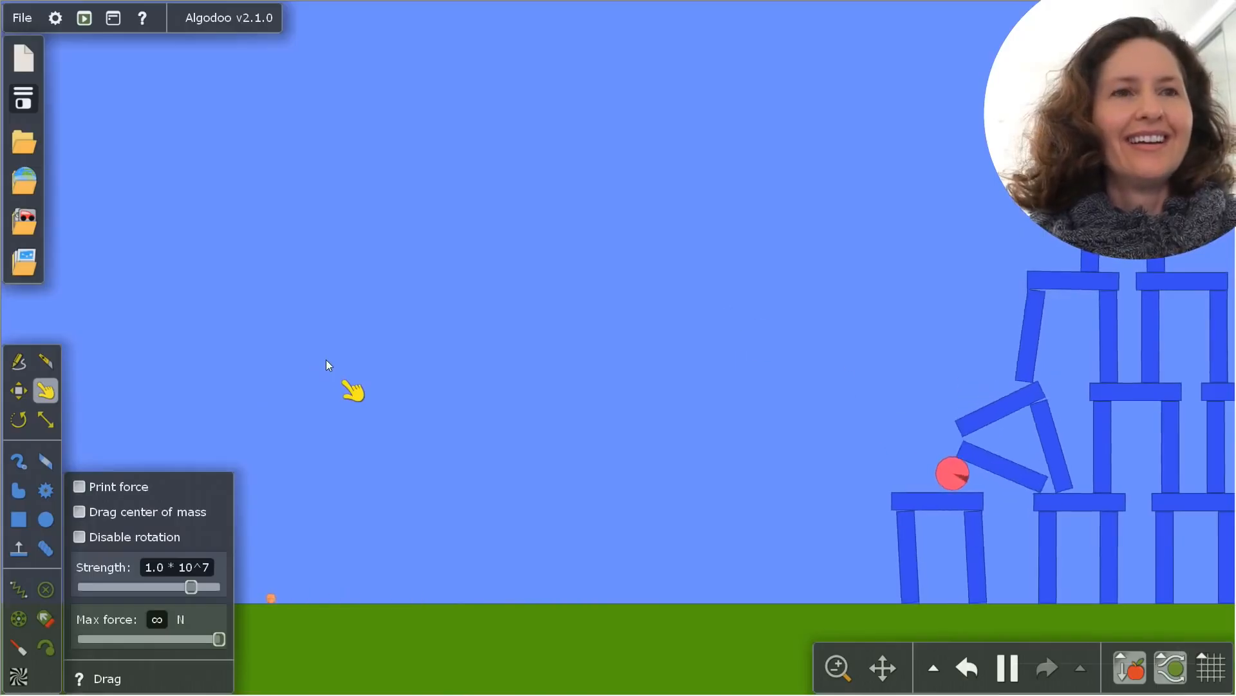
key("c")
left_click_drag(384, 573, 303, 286)
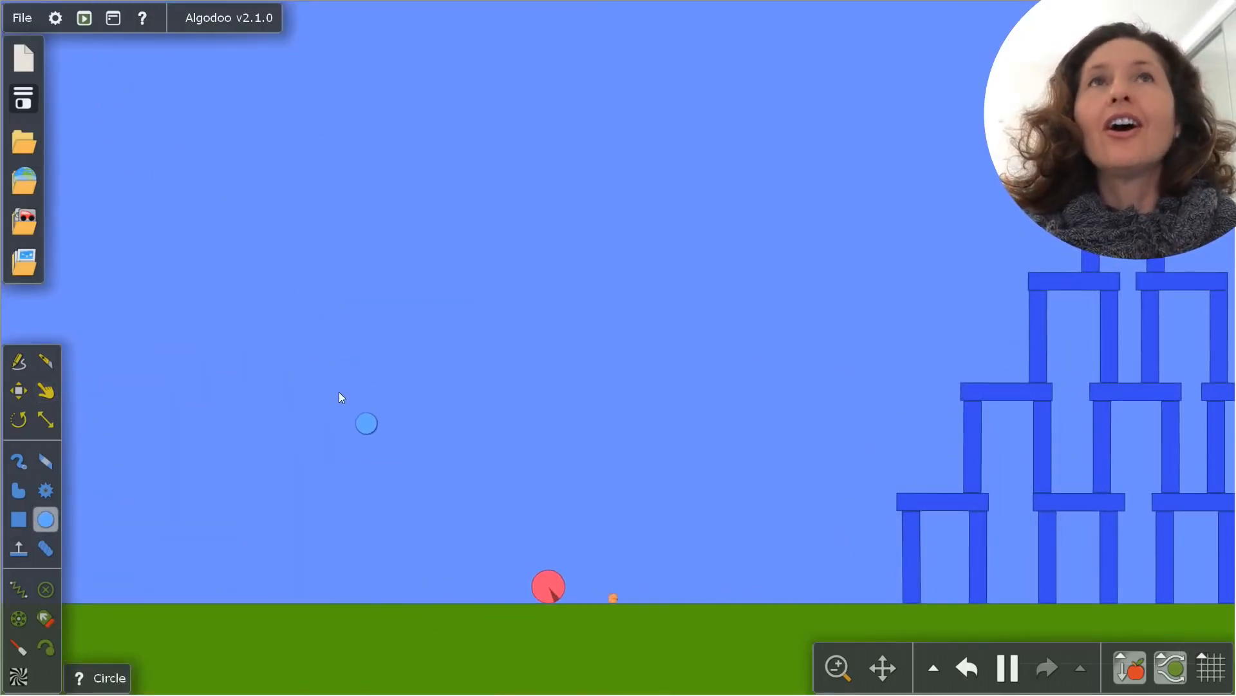
Draw a huge circle on the ground left of the red circle, send it through the pyramid, and undo the impact
left_click_drag(319, 338, 398, 529)
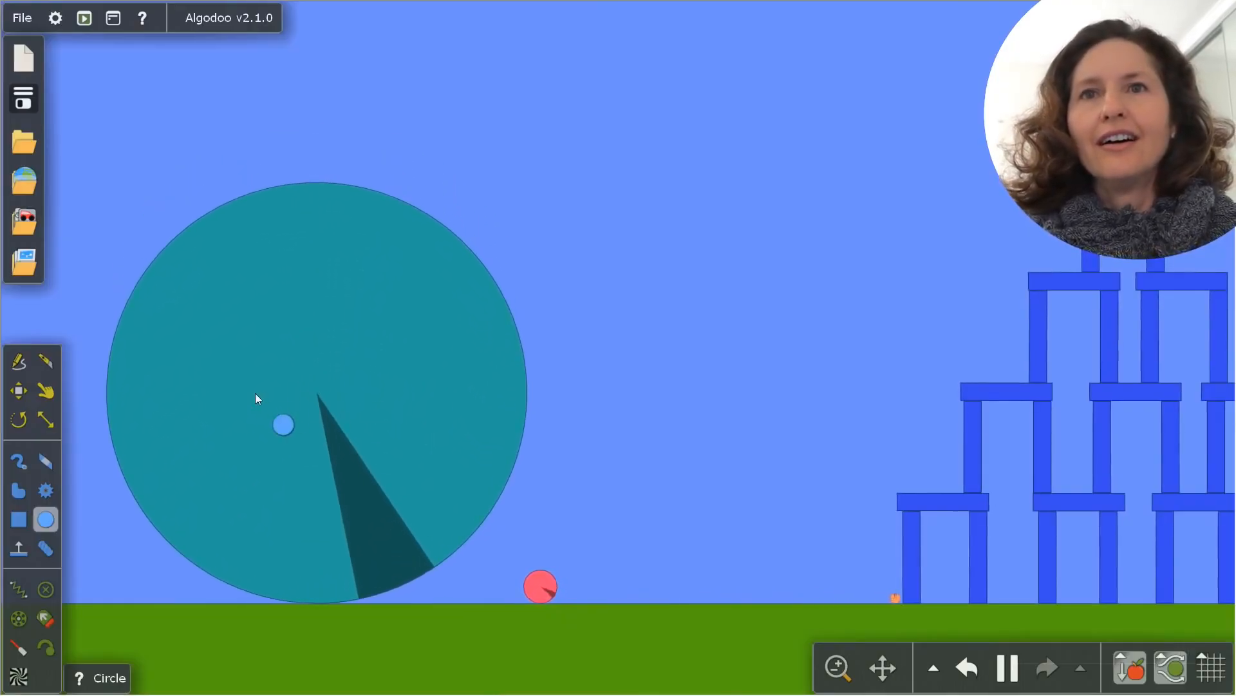
left_click_drag(255, 393, 907, 319)
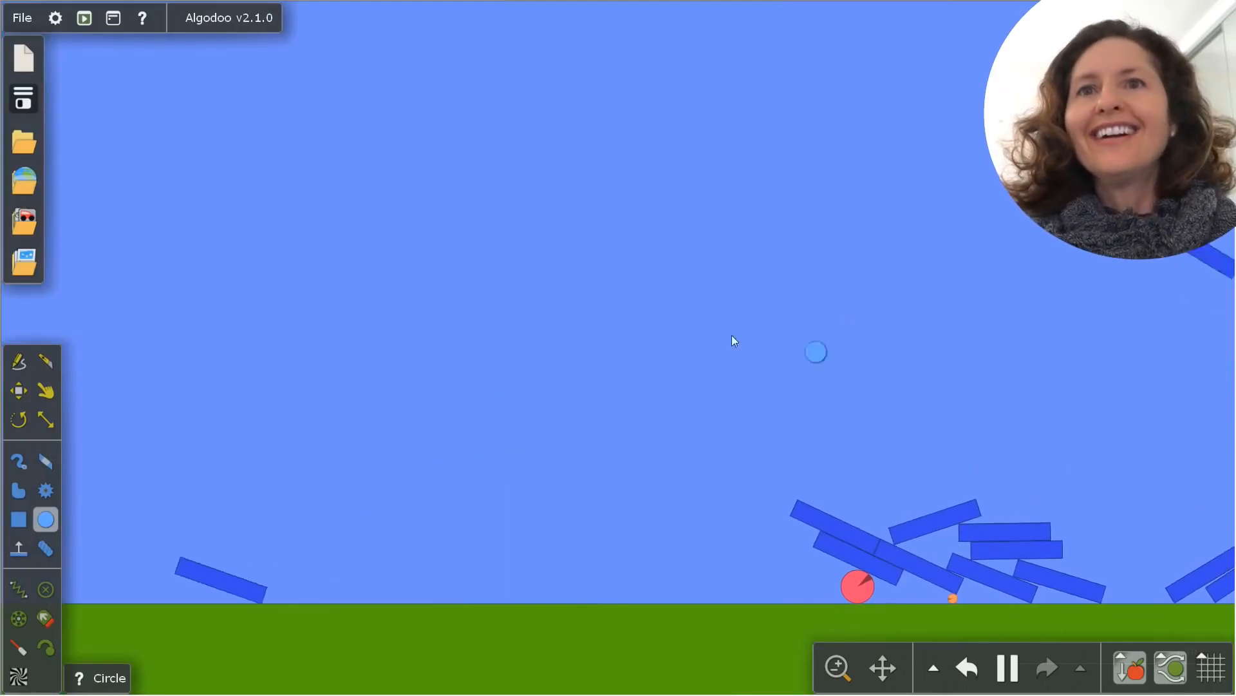
key("ctrl+z")
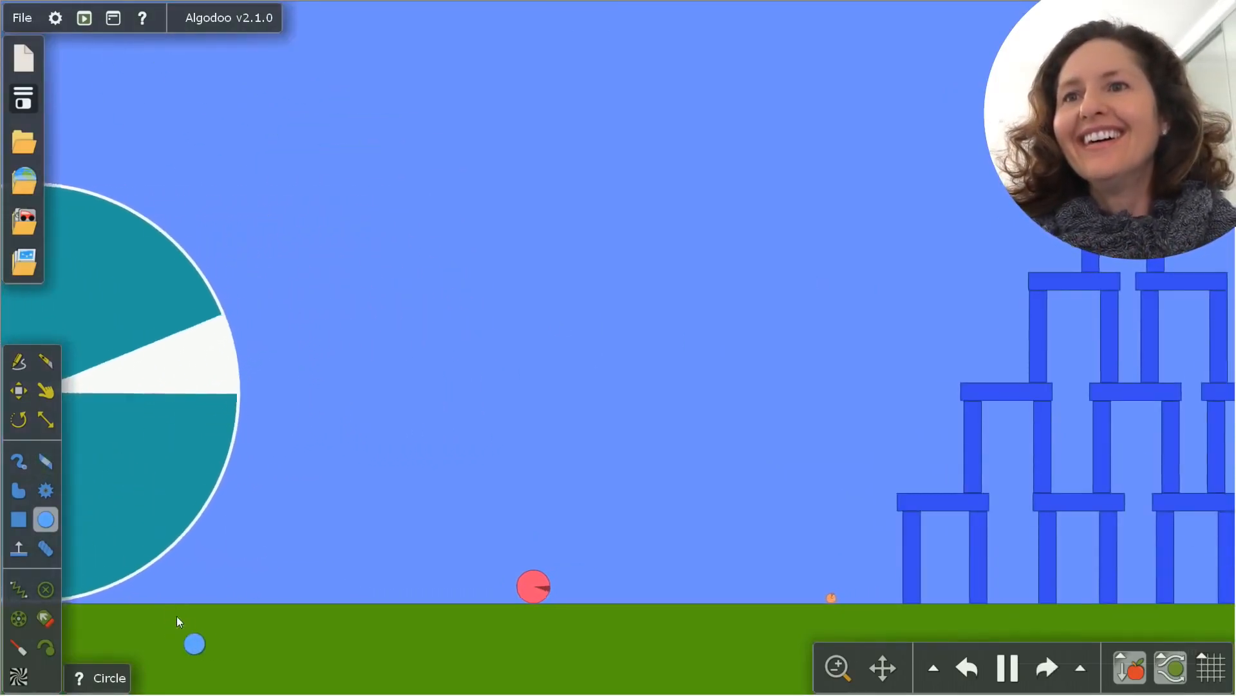
Draw another large circle on the ground between the huge teal circle and the red one, and start a new scene with the Default palette
left_click_drag(246, 597, 343, 428)
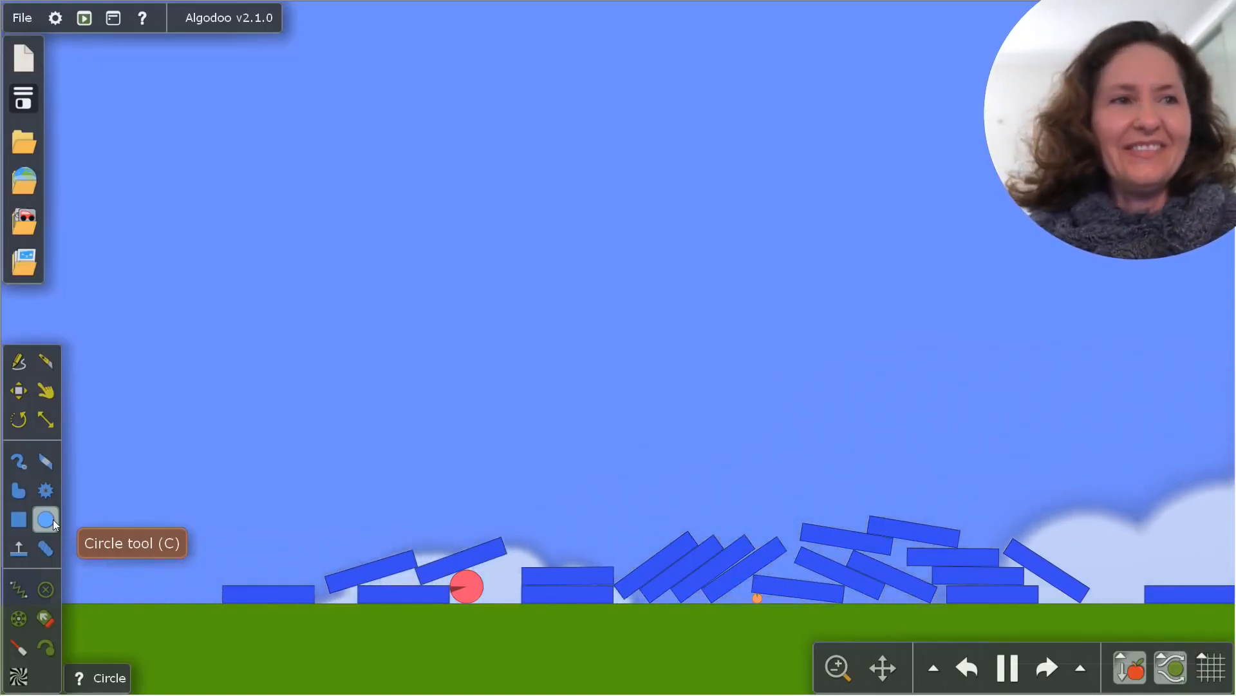
left_click(27, 53)
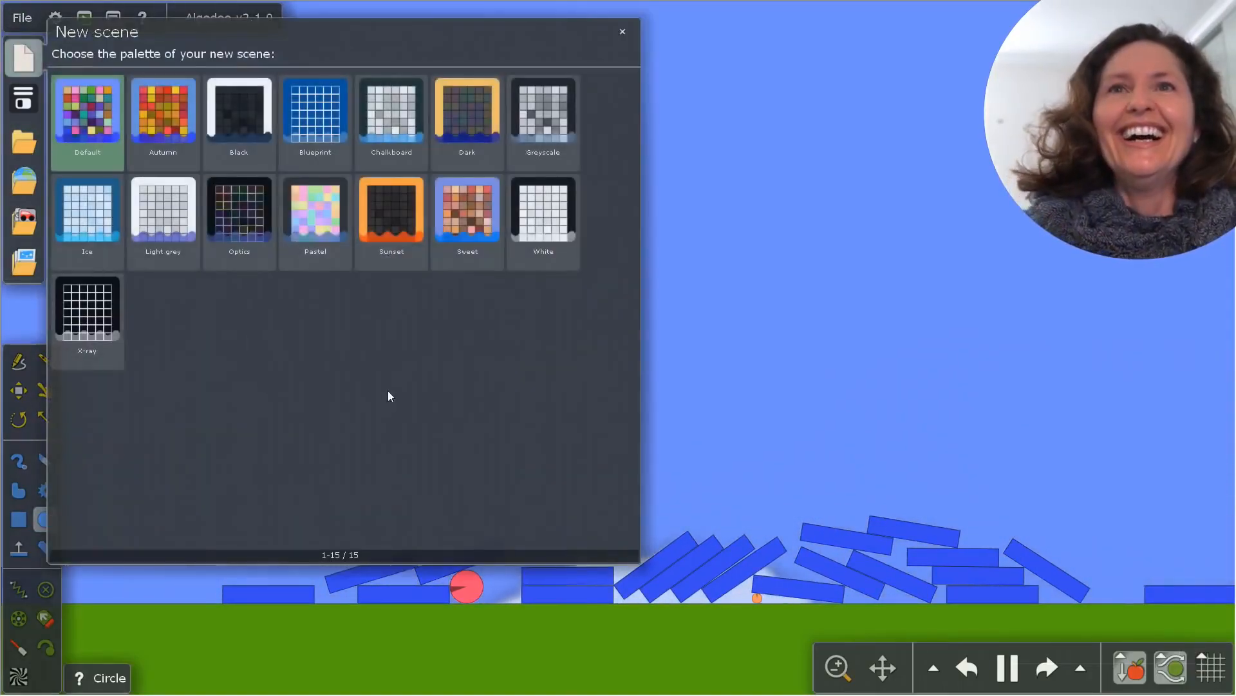
left_click(76, 95)
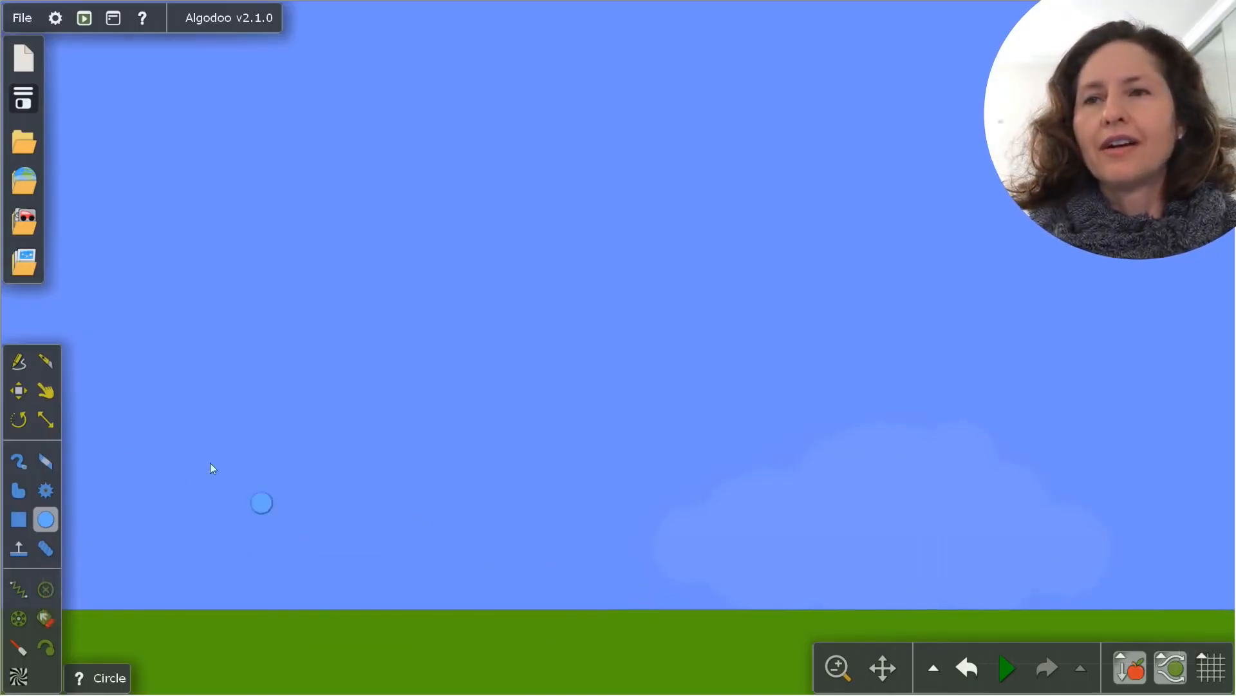
Draw a wide box on the ground, cut a curved hollow into its top with the Knife, and pull the cut piece out with the simulation running
left_click(20, 522)
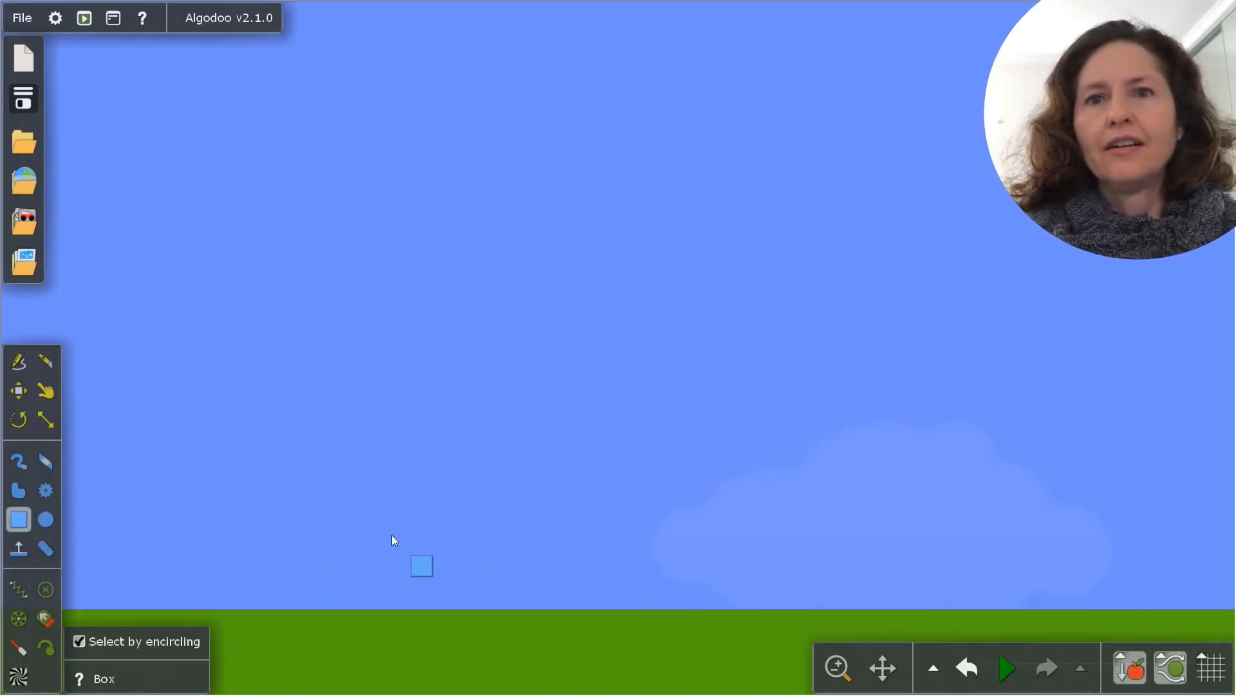
left_click_drag(351, 527, 841, 609)
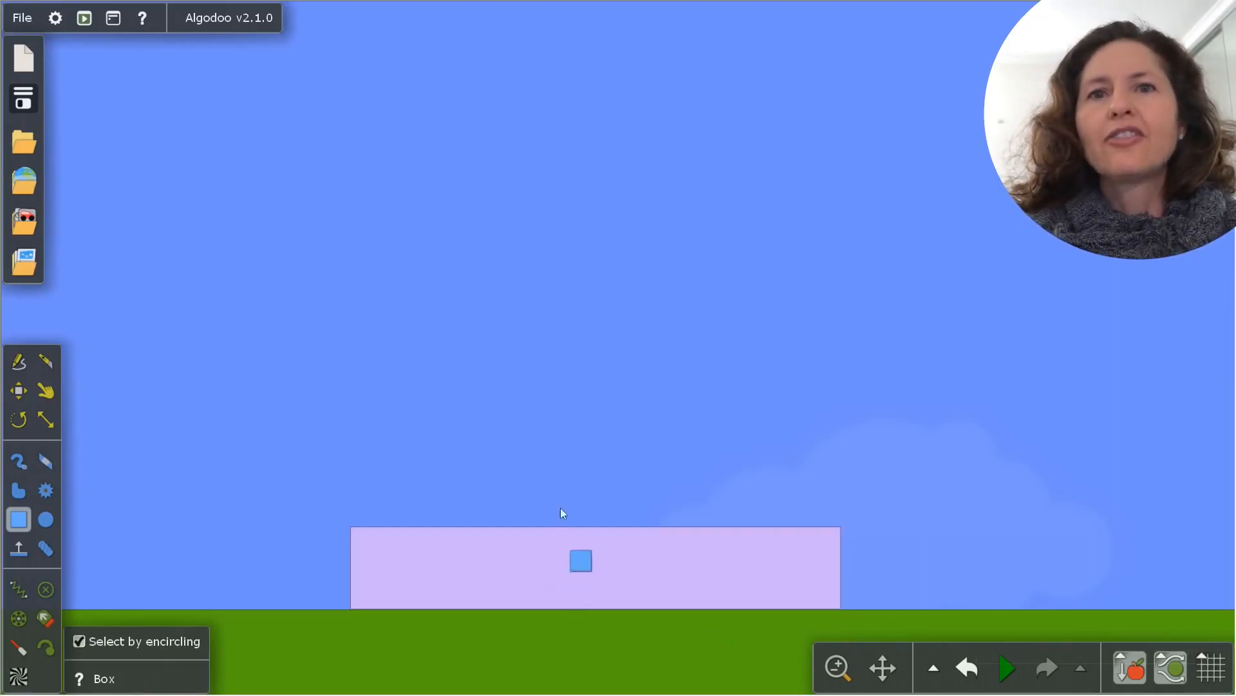
key("k")
key("space")
mouse_move(370, 493)
left_mouse_down()
mouse_move(430, 517)
mouse_move(775, 522)
mouse_move(774, 489)
left_mouse_up()
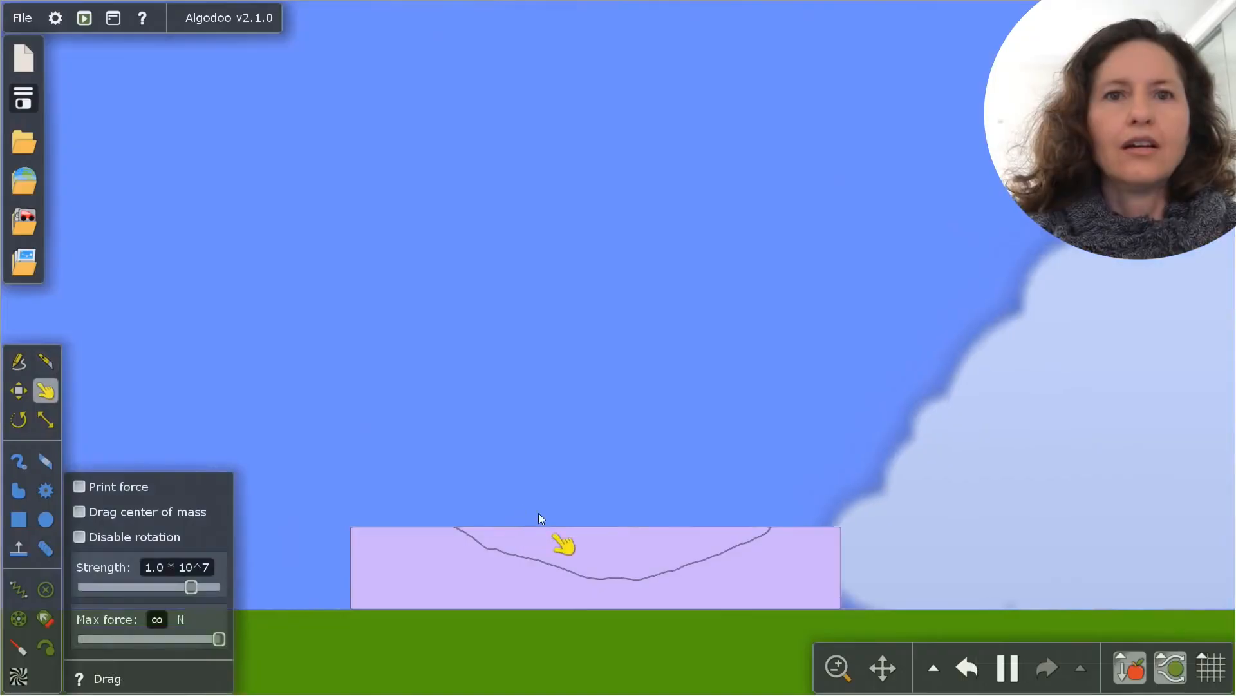
left_click_drag(547, 533, 734, 257)
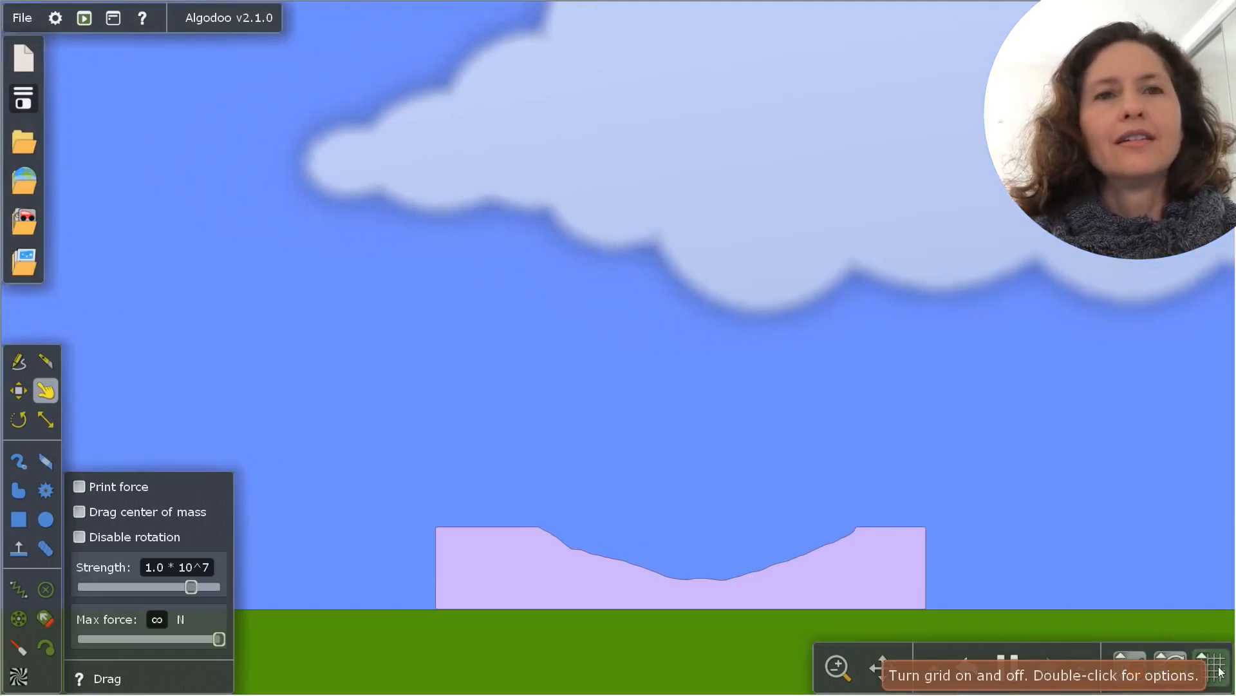
Draw a large box above the block's hollow and liquify it to fill the basin with water
key("b")
left_click_drag(591, 378, 803, 555)
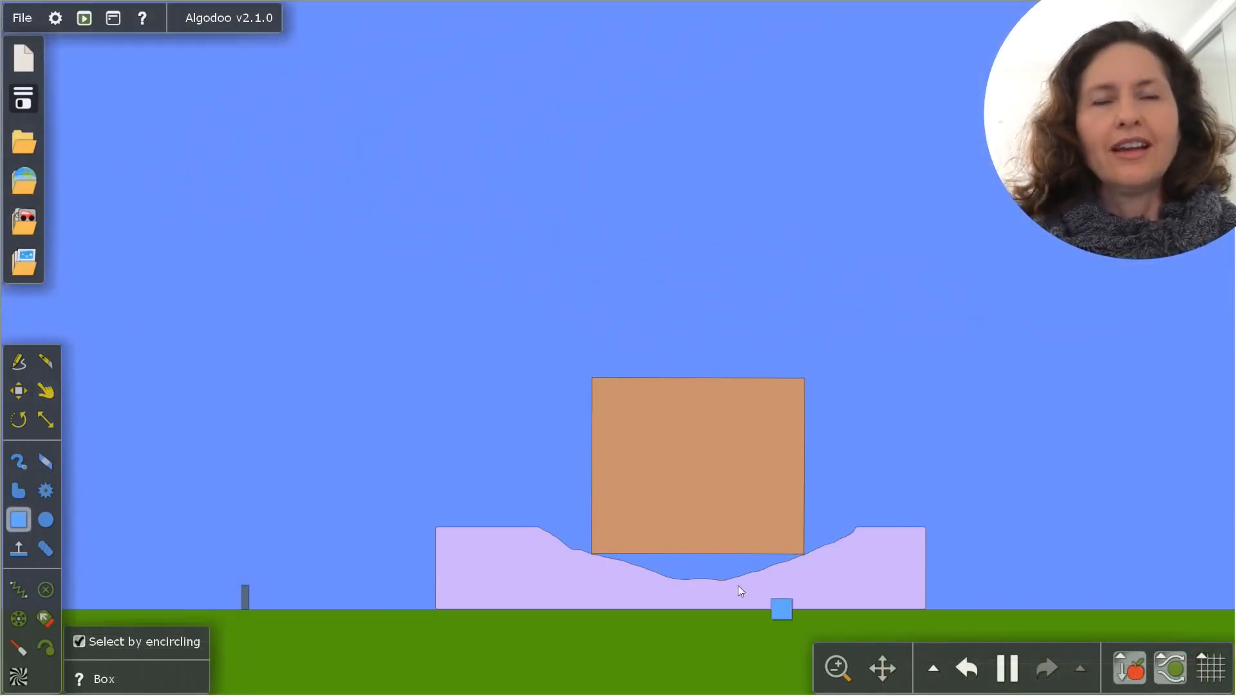
right_click(708, 427)
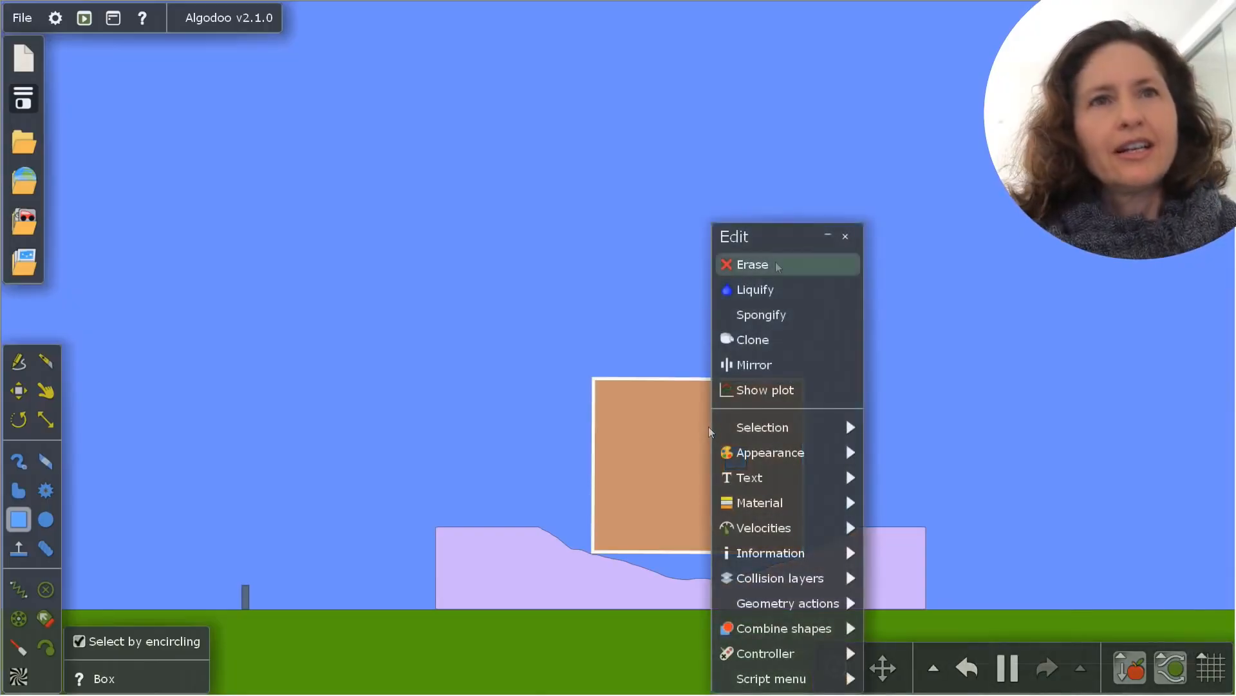
left_click(749, 282)
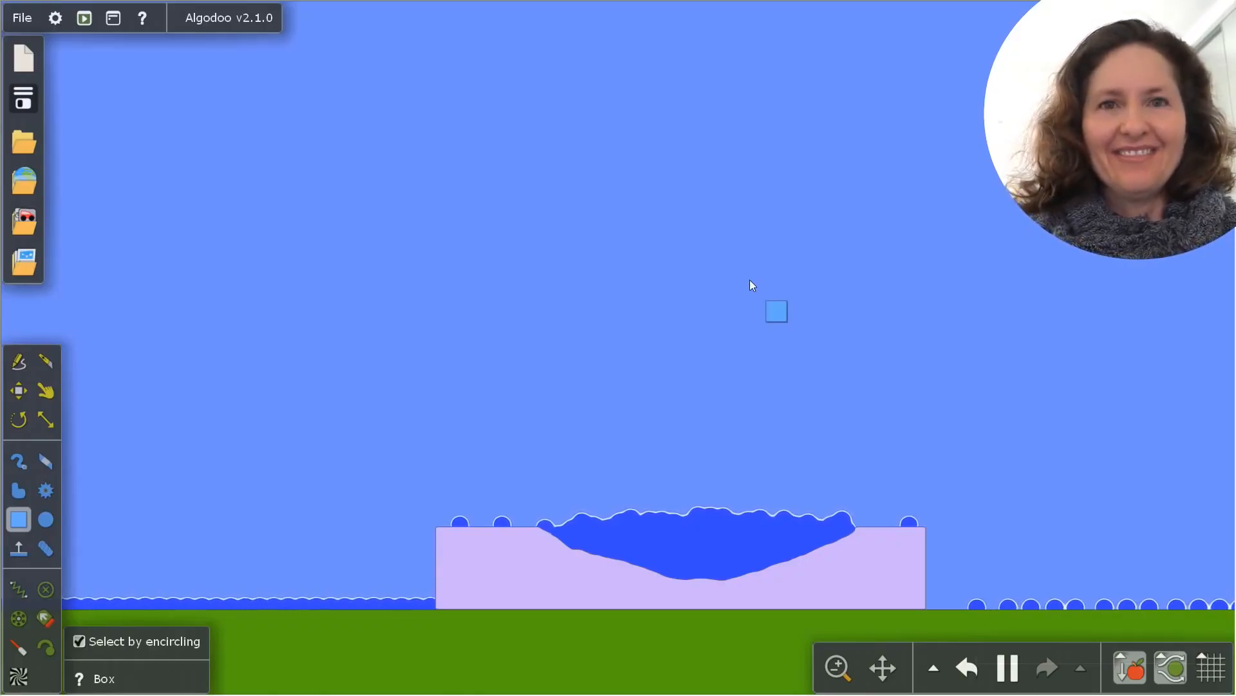
Draw boxes above the water to drop into the basin, and throw the dark blue box away with the Drag tool
left_click_drag(751, 284, 819, 416)
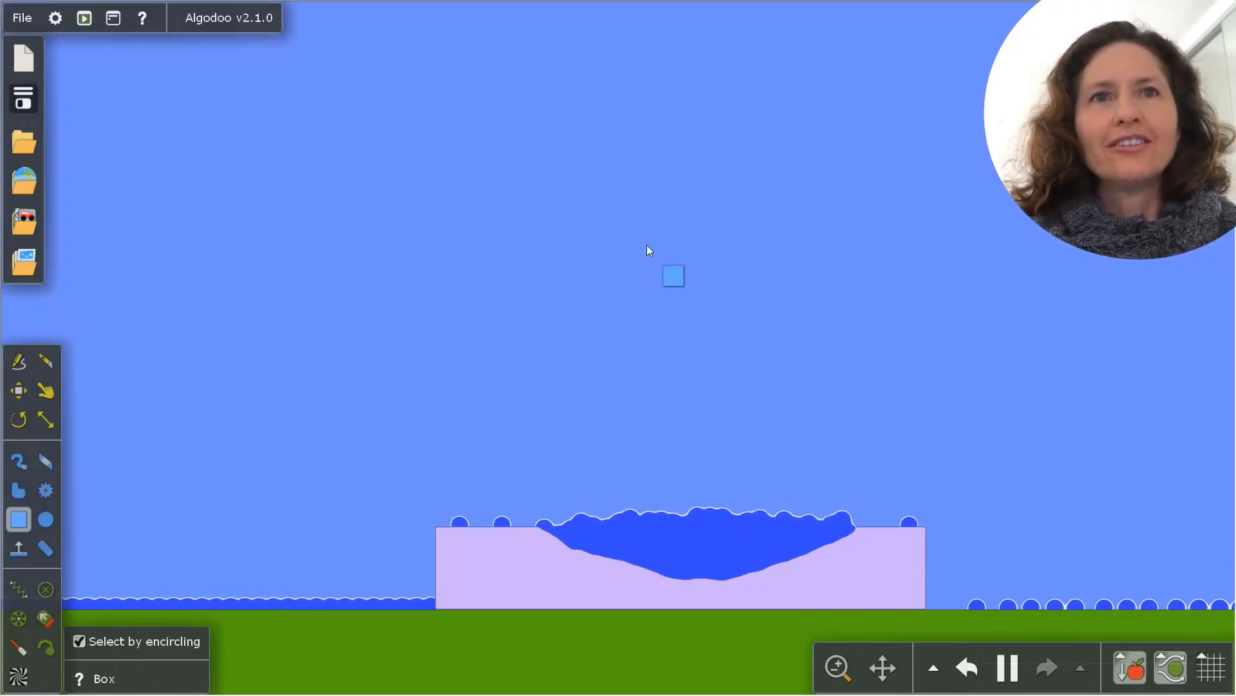
left_click_drag(646, 245, 764, 361)
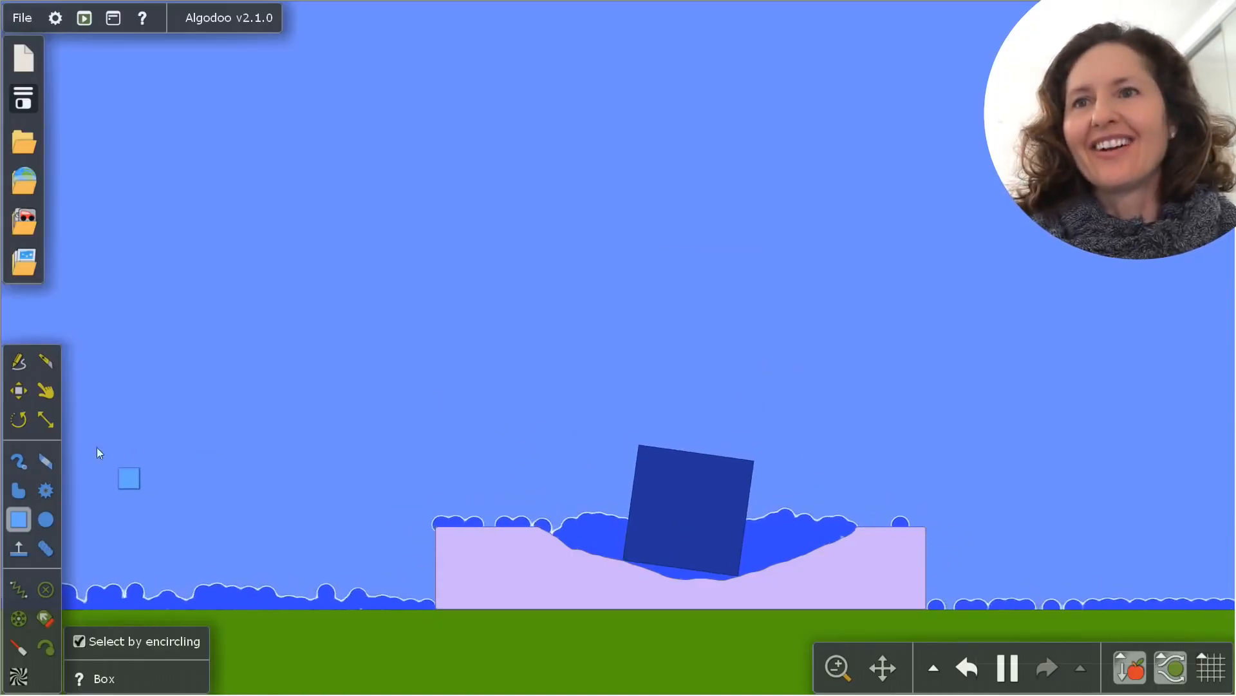
left_click(43, 397)
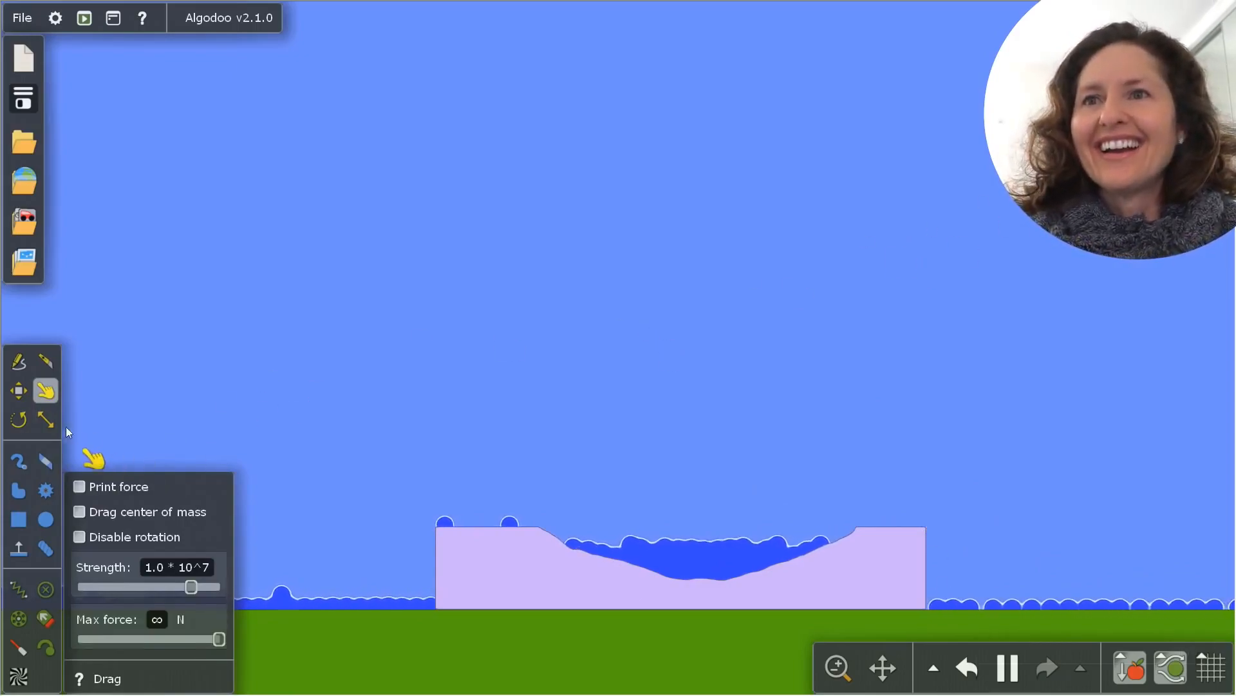
Slice the water-filled block into many pieces with looping cuts of the Knife tool
left_click(48, 365)
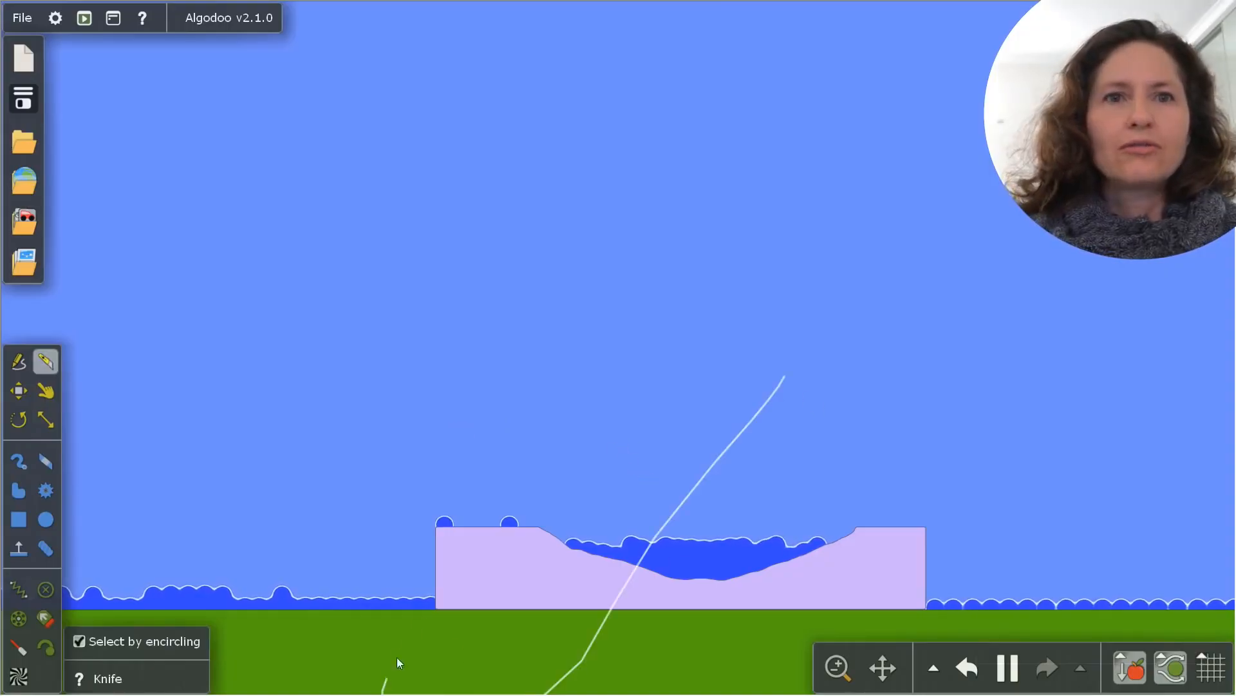
left_click_drag(715, 648, 836, 440)
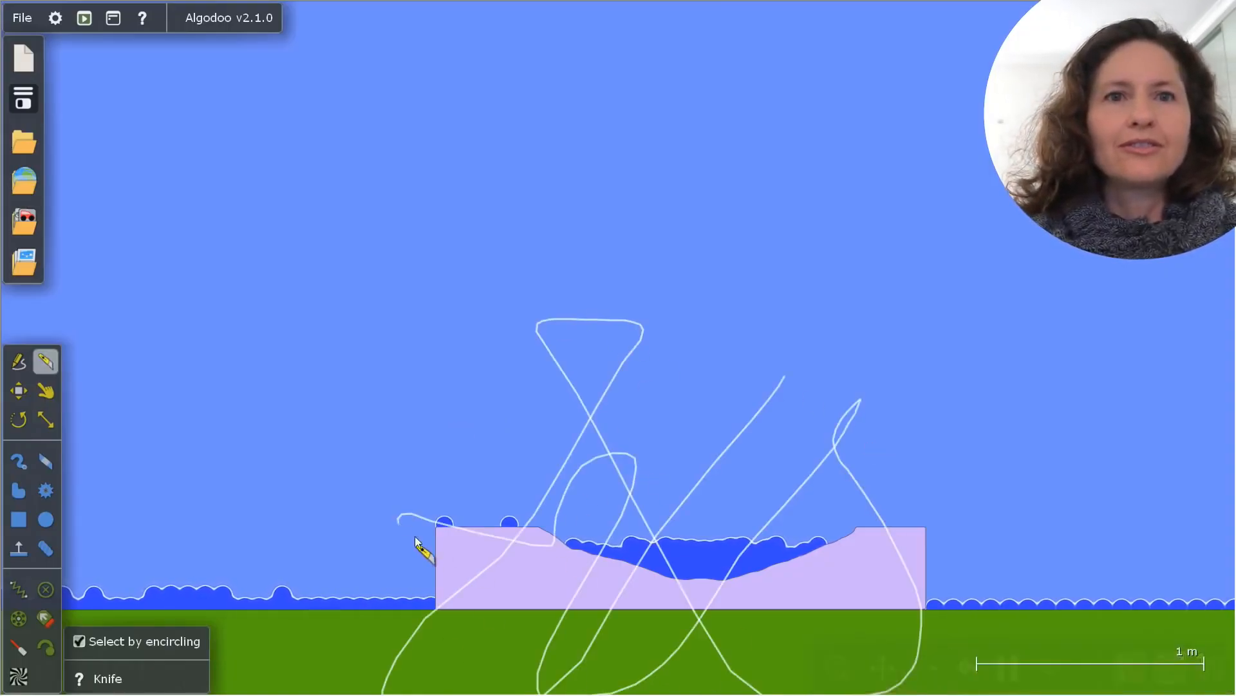
left_click_drag(926, 552, 927, 560)
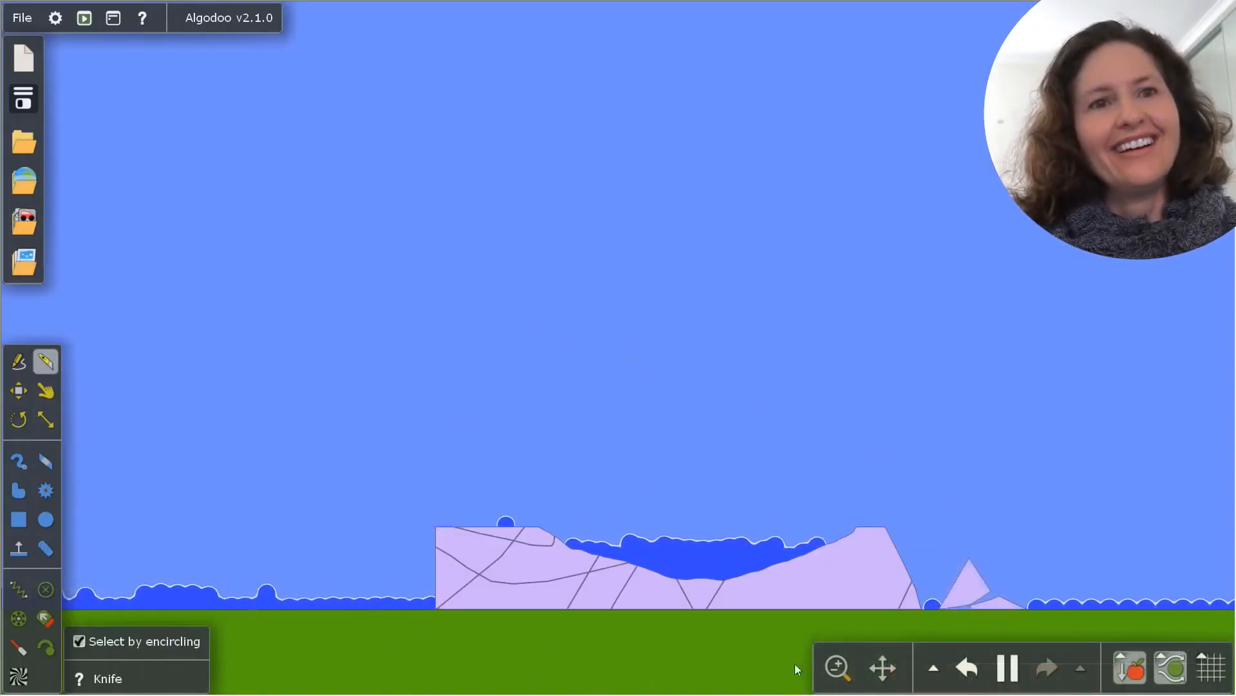
mouse_move(837, 631)
left_mouse_down()
mouse_move(414, 668)
mouse_move(1057, 482)
mouse_move(1008, 517)
left_mouse_up()
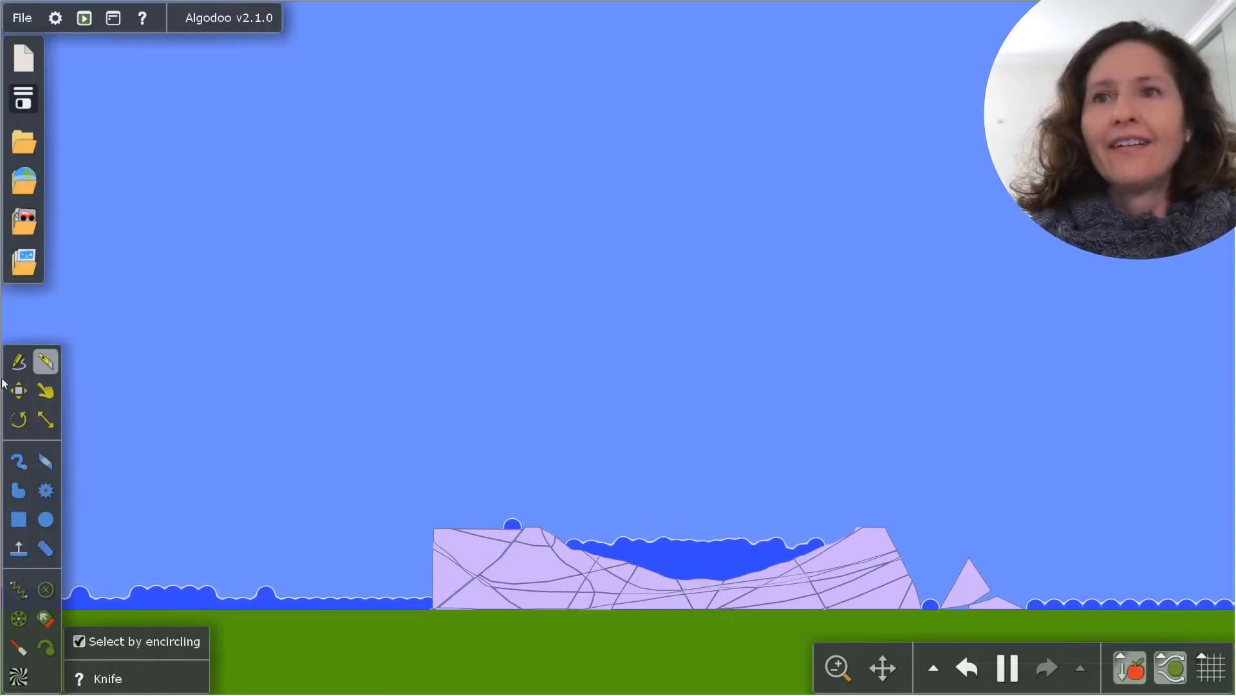
Fling several cut pieces of the basin block up and to the right with the Drag tool
left_click(41, 392)
left_click_drag(779, 564, 1074, 341)
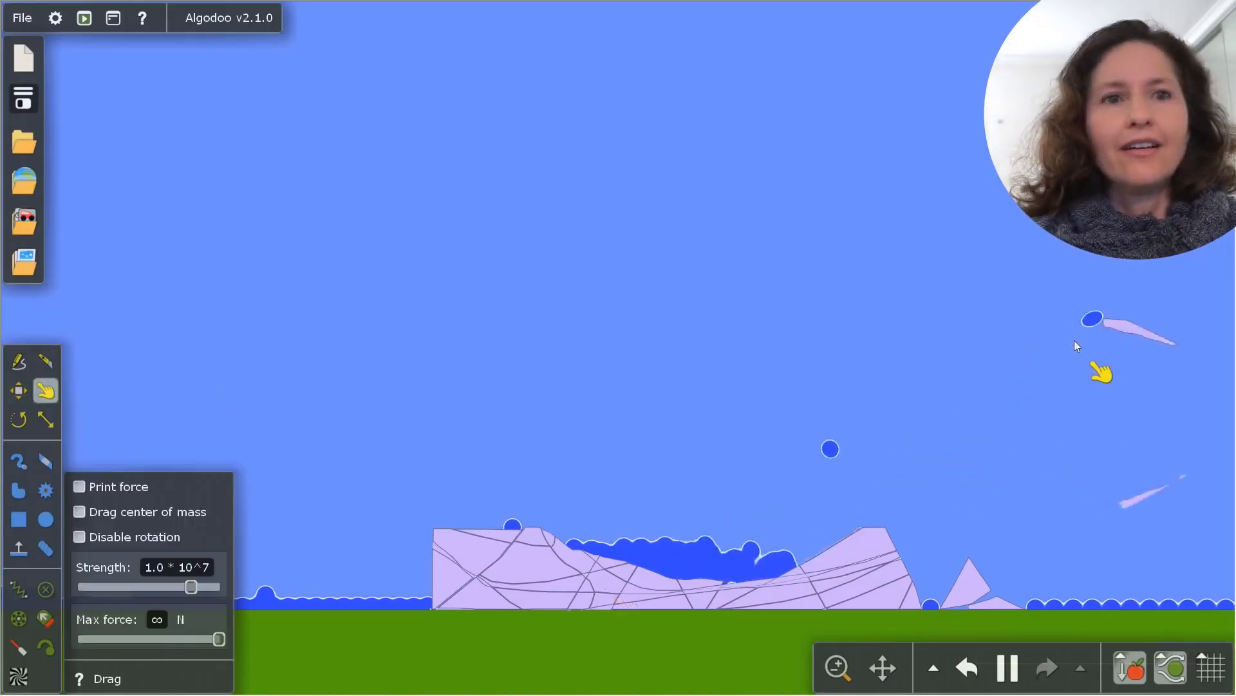
left_click_drag(670, 601, 913, 281)
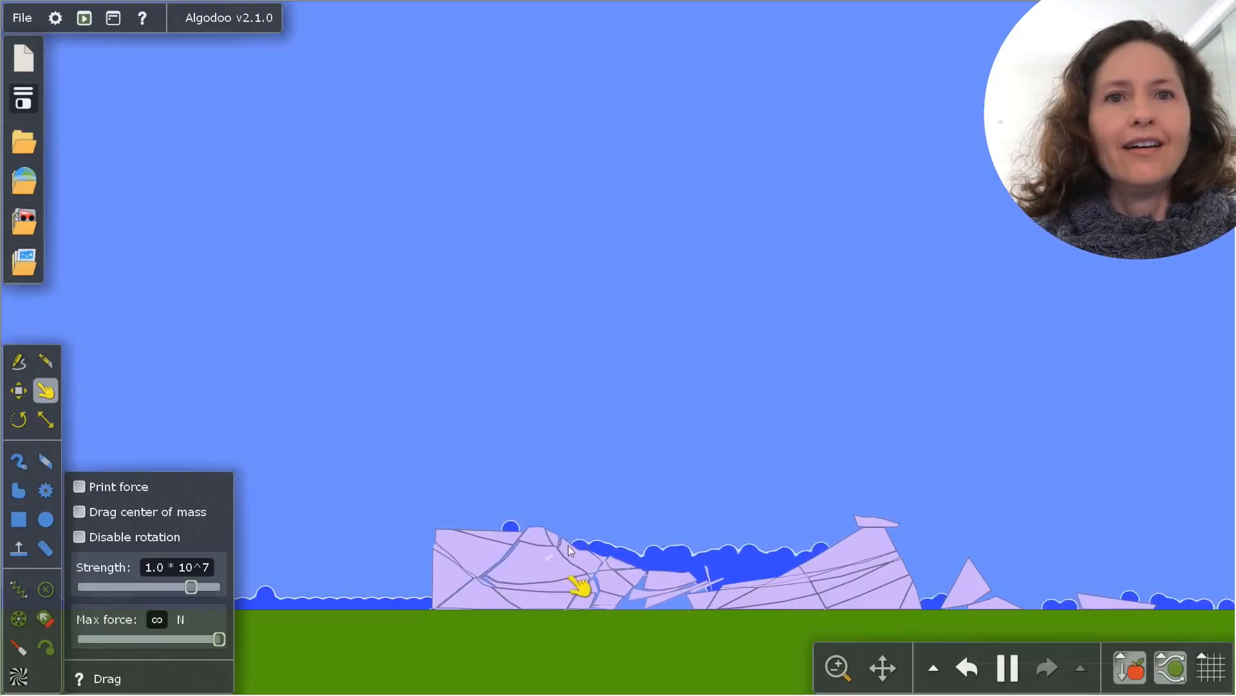
left_click_drag(568, 545, 985, 309)
left_click_drag(854, 556, 1158, 305)
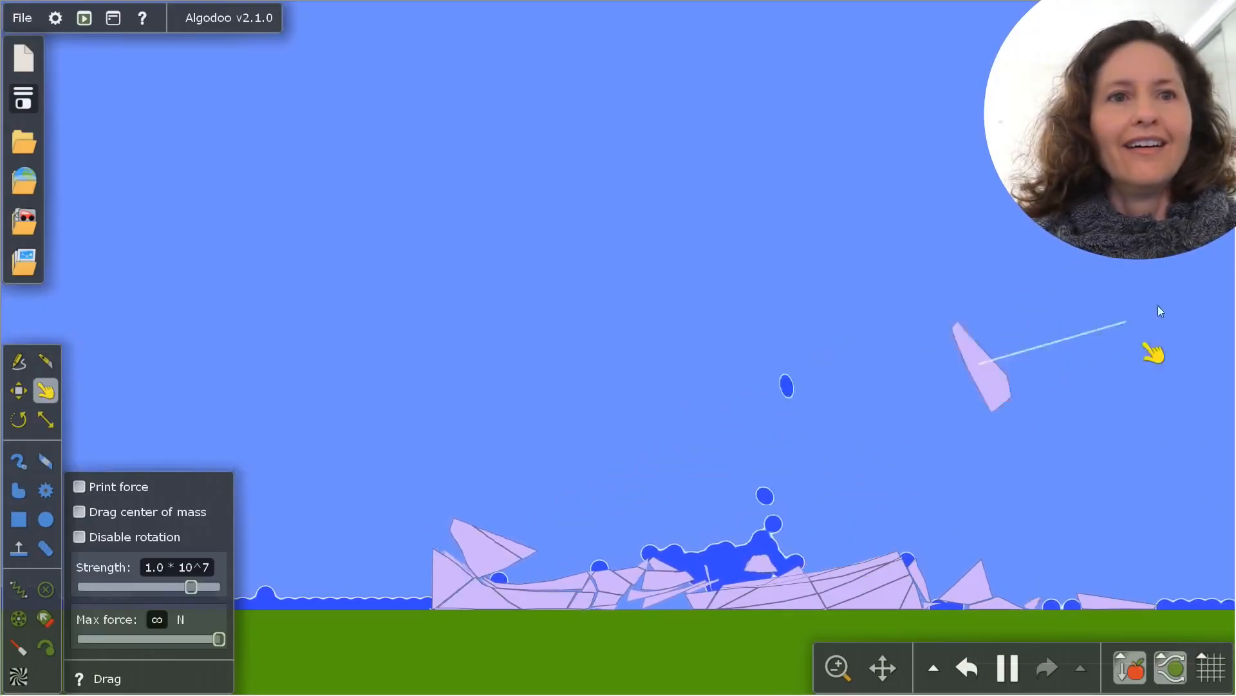
left_click_drag(750, 608, 1059, 432)
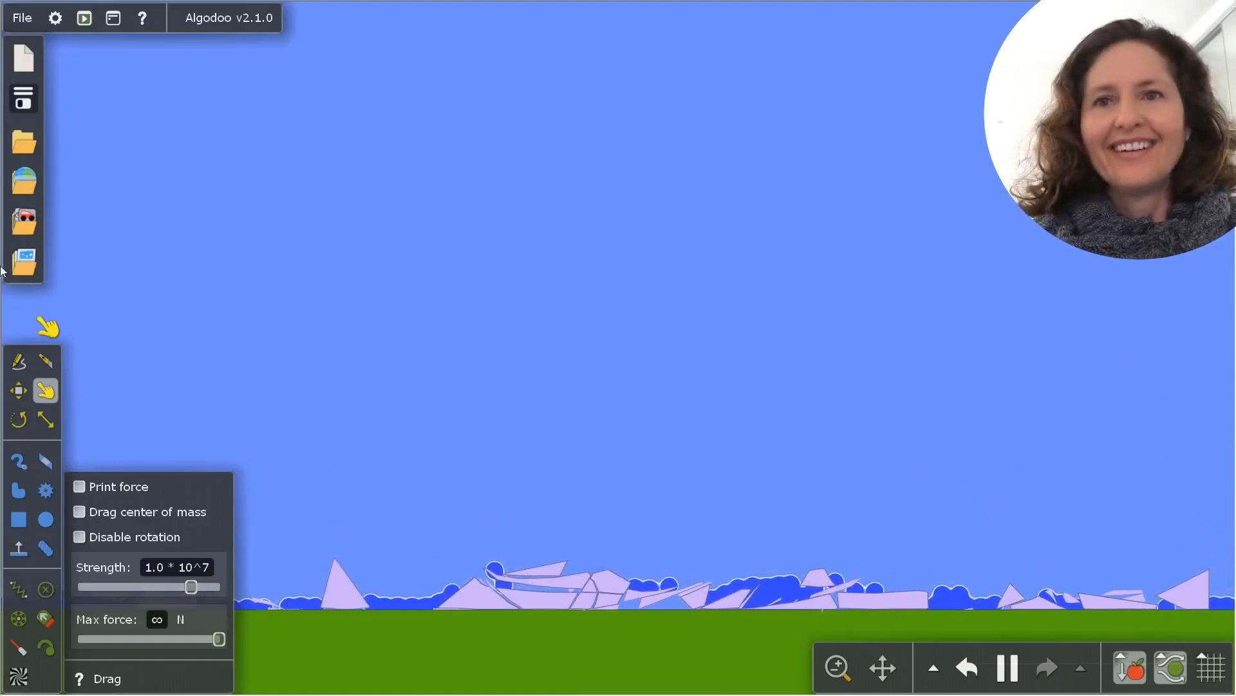
Start a new scene with the Default palette and draw a bowl-shaped polygon resting on the ground
left_click(9, 59)
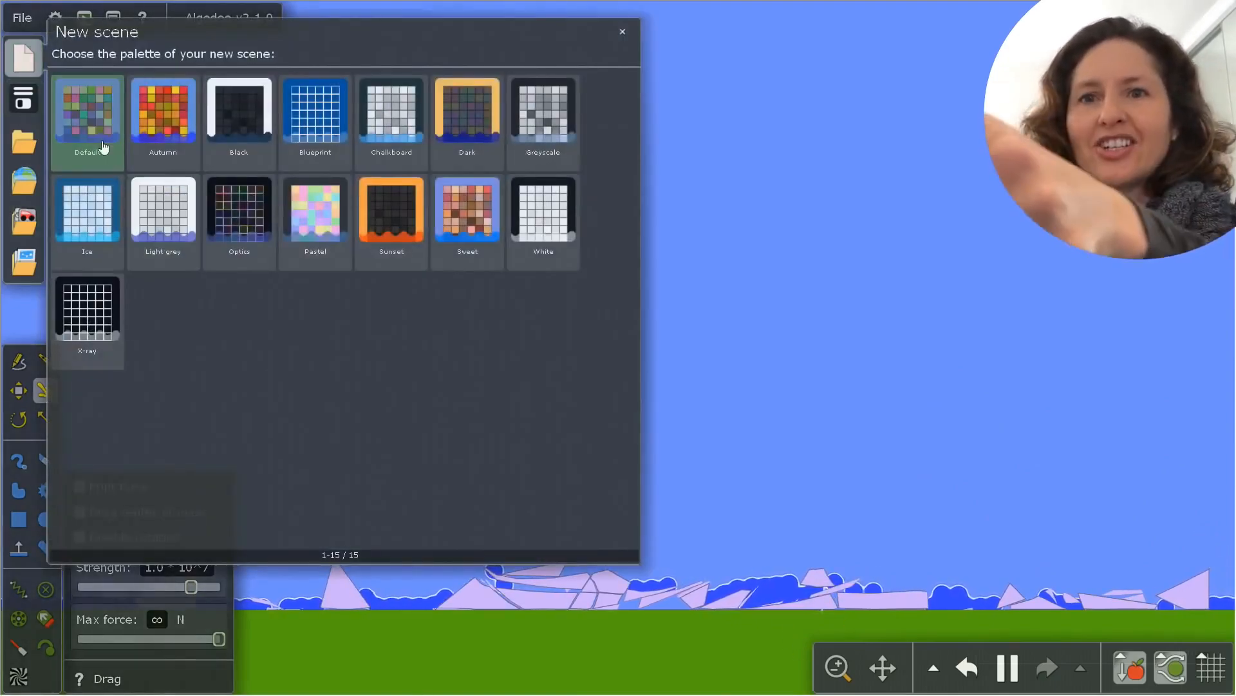
left_click(102, 147)
left_click(19, 491)
mouse_move(441, 404)
left_mouse_down()
mouse_move(623, 597)
mouse_move(797, 599)
mouse_move(468, 396)
mouse_move(440, 406)
left_mouse_up()
Draw a large circle inside the bowl with the simulation running, and liquify it into water
left_click(46, 519)
left_click(1008, 668)
left_click_drag(701, 400, 757, 490)
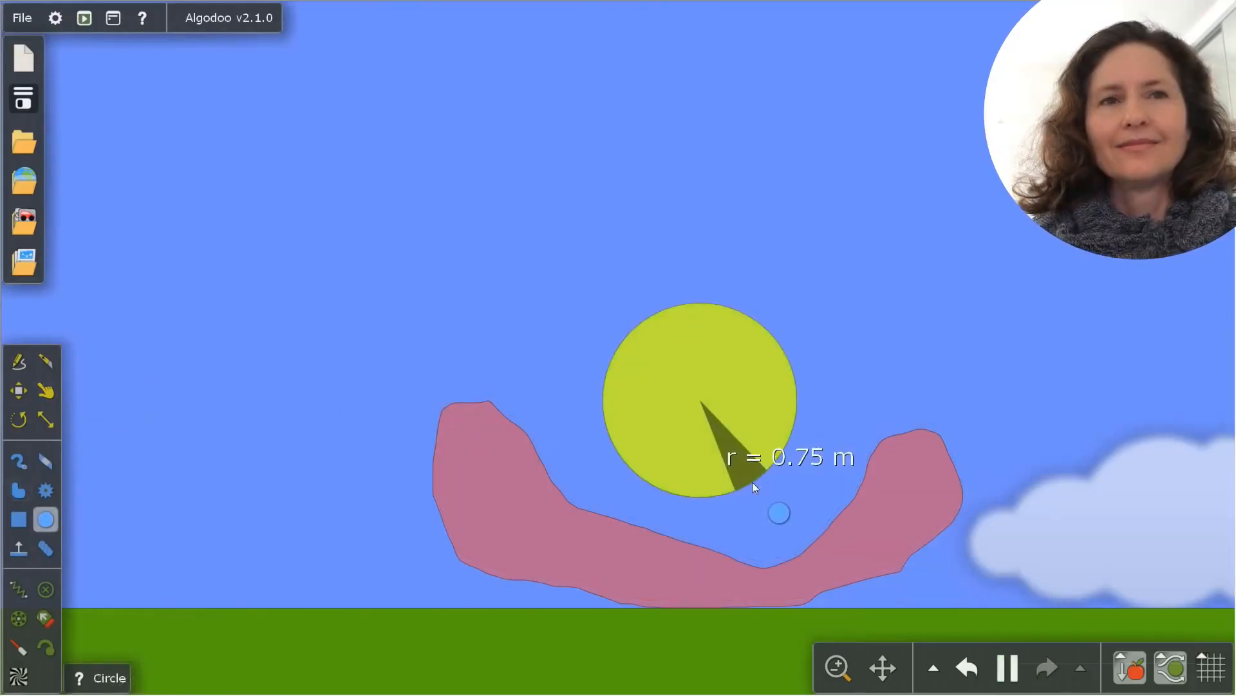
right_click(689, 431)
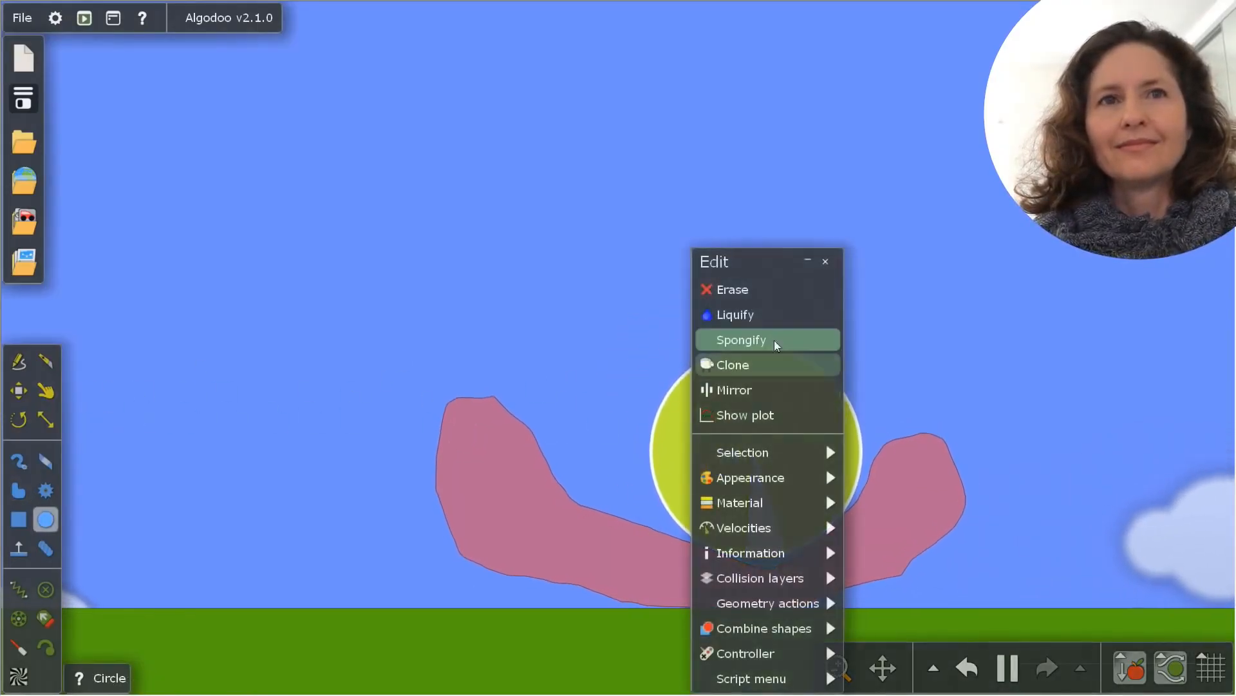
left_click(770, 313)
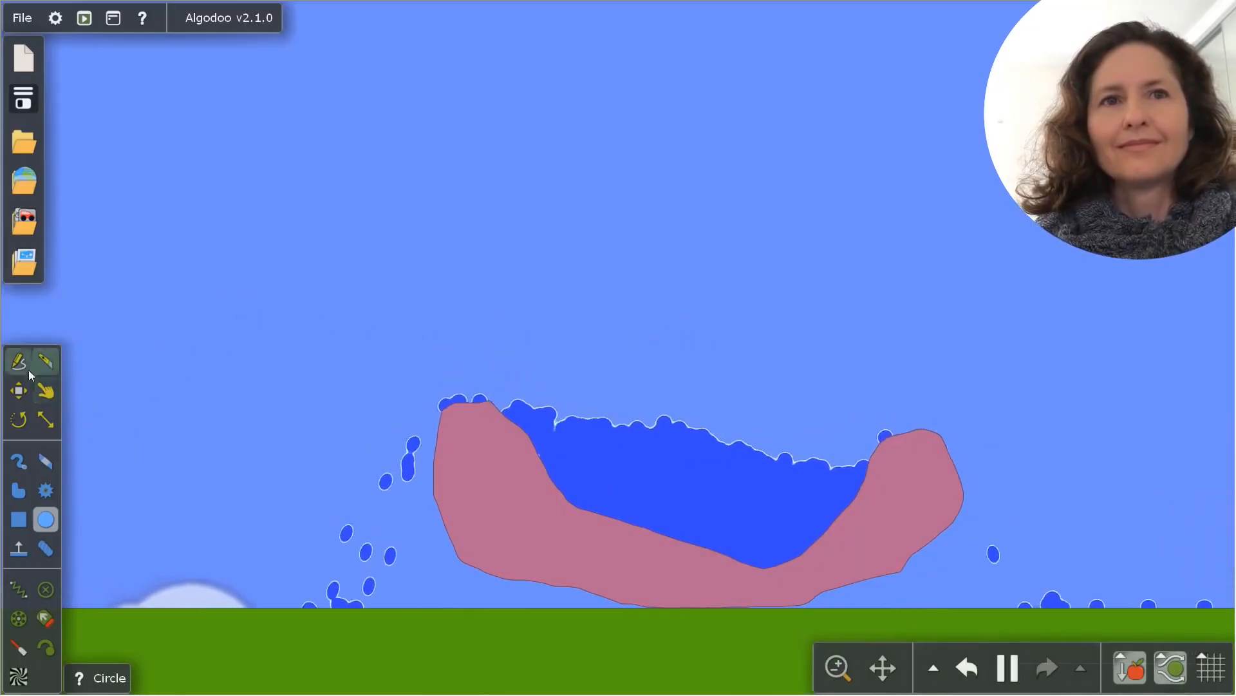
Slice diagonally through the right side of the bowl with the Knife tool to let the water out
left_click(46, 362)
left_click_drag(684, 401, 954, 615)
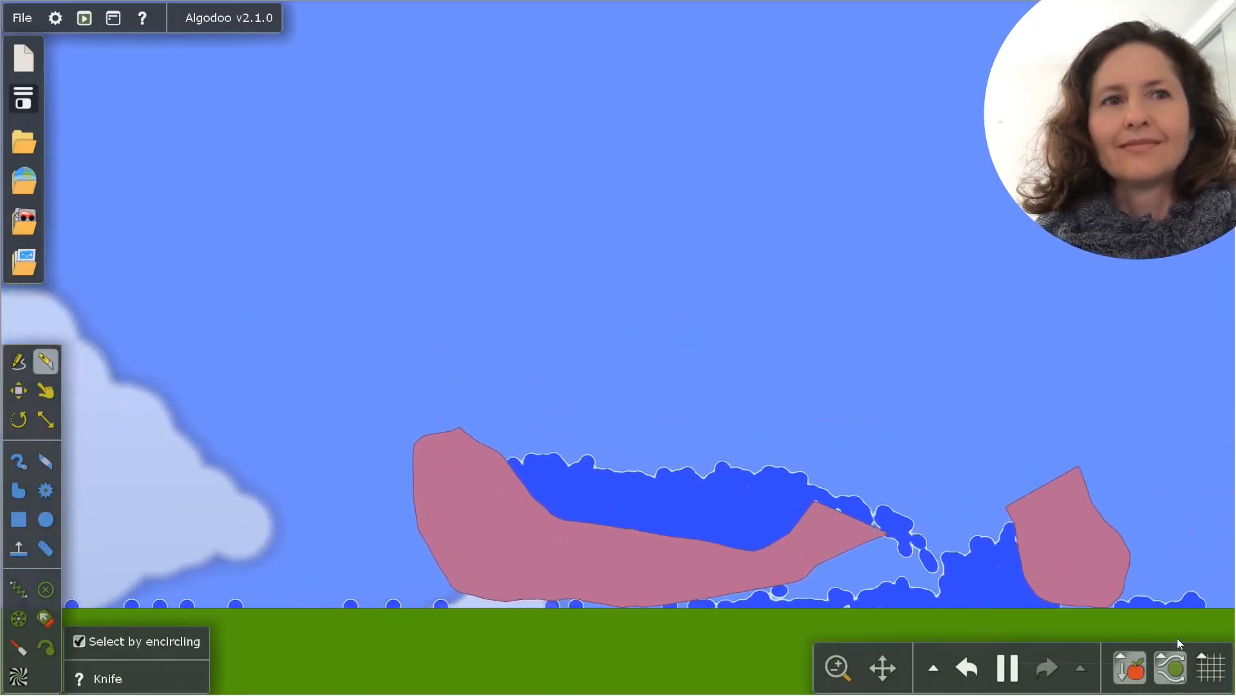
Draw a boat-shaped polygon on the water in the bowl and set its material to Helium
left_click(18, 490)
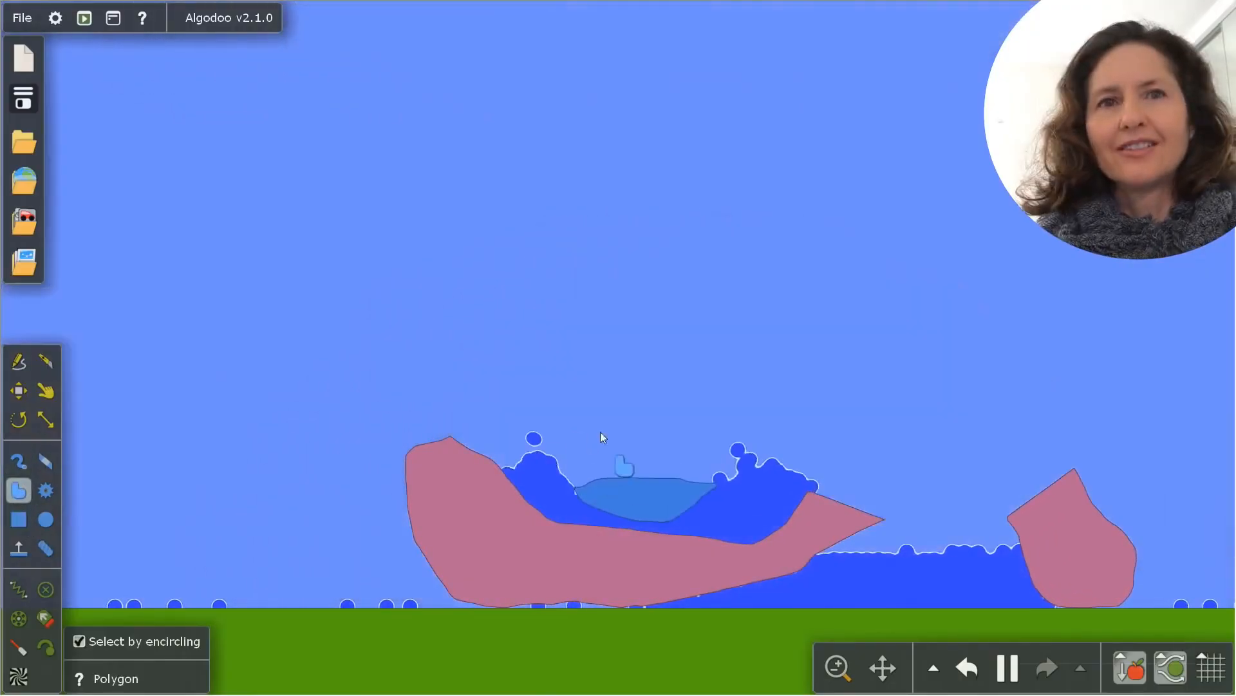
right_click(662, 496)
mouse_move(708, 502)
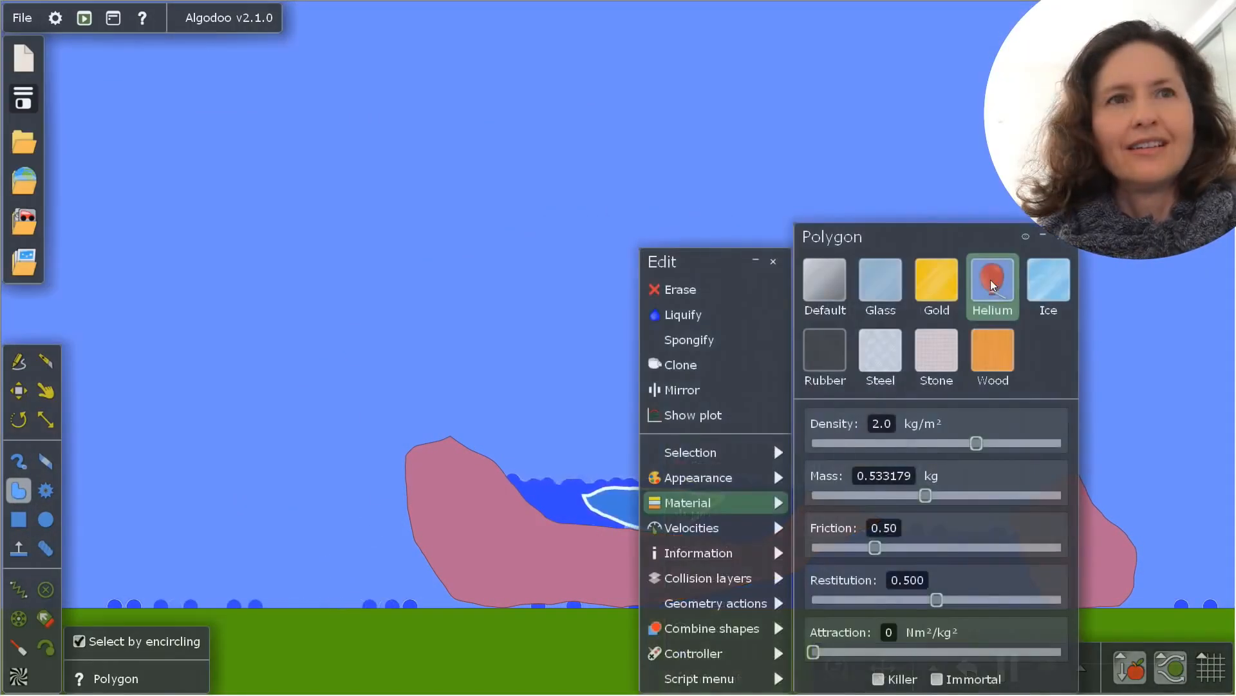
left_click(992, 284)
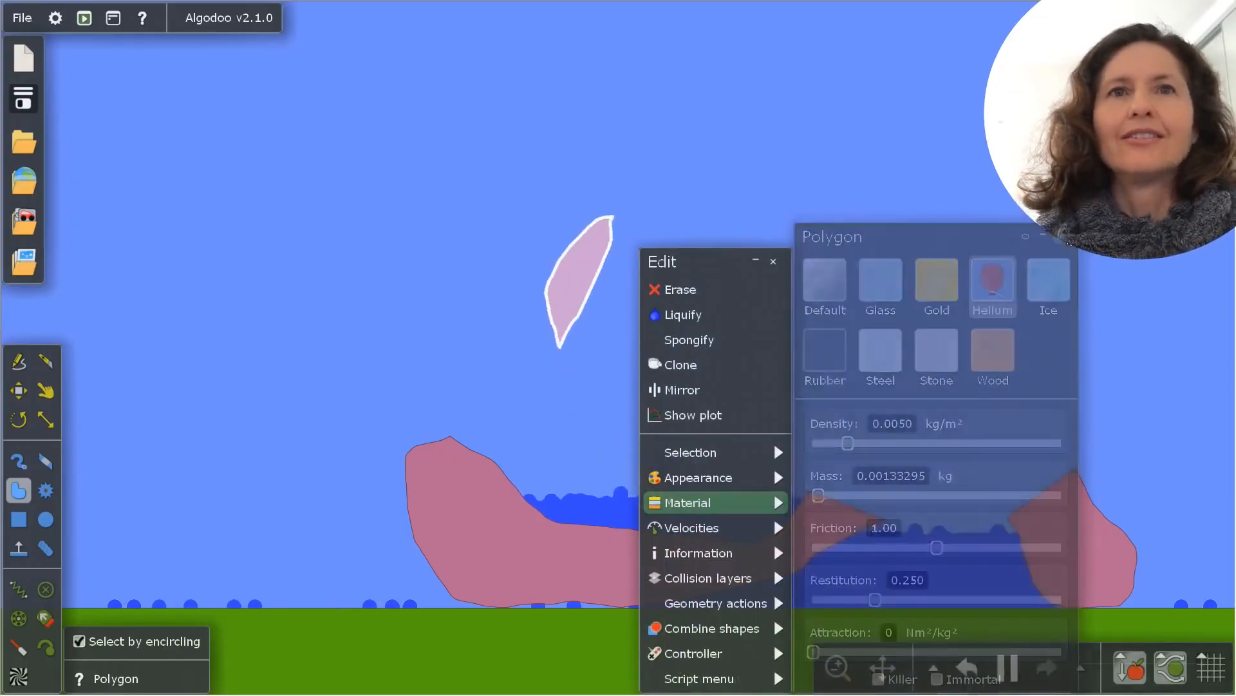
left_click(774, 261)
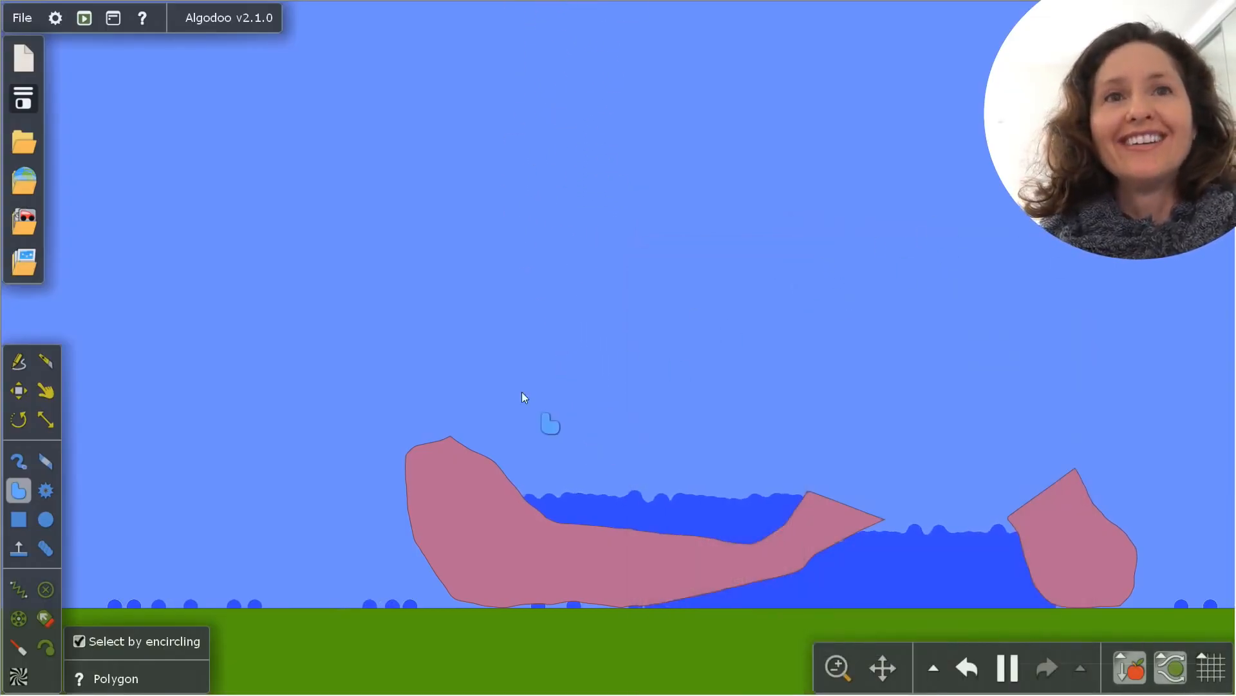
Start a new scene, draw a large circle, and draw a wide box on the ground to the right of it
left_click(8, 44)
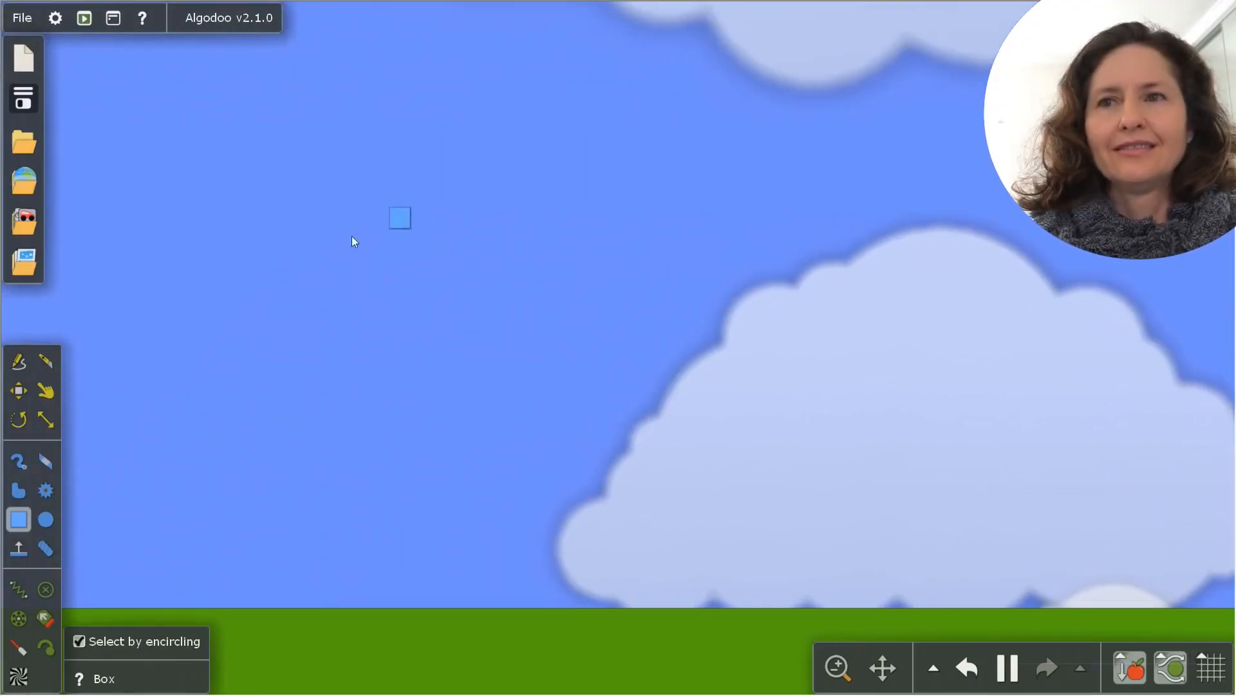
left_click(48, 519)
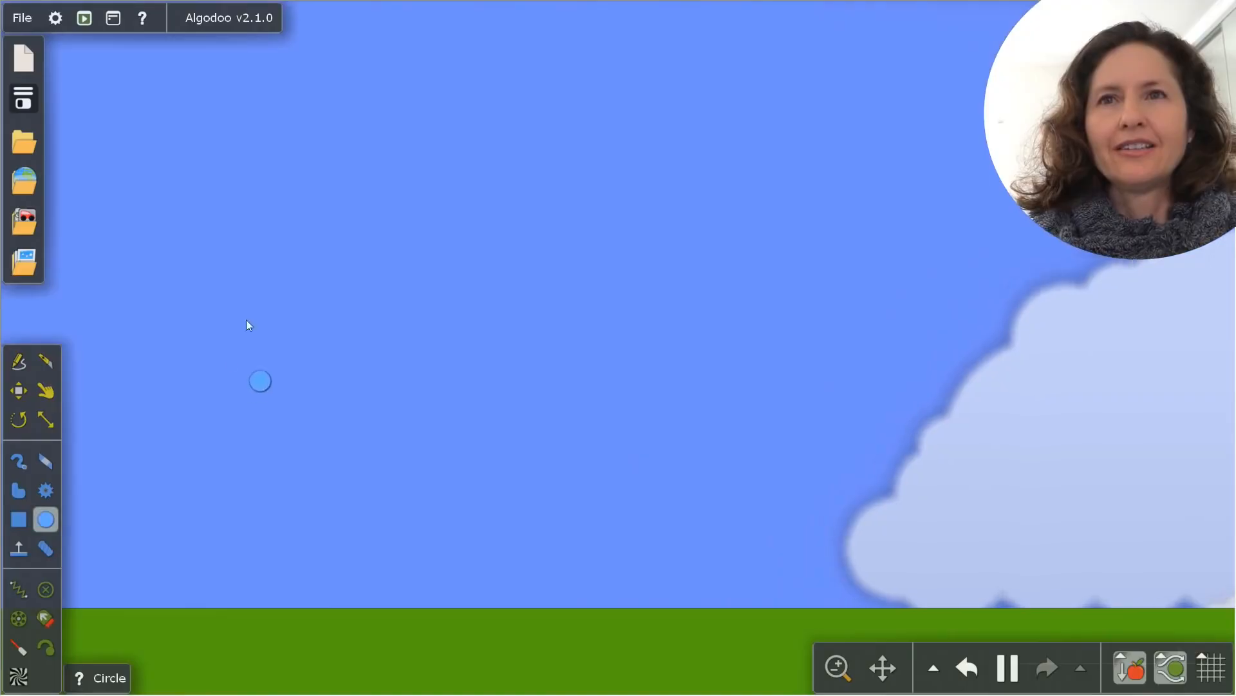
left_click_drag(328, 174, 384, 299)
key("b")
left_click_drag(506, 478, 784, 608)
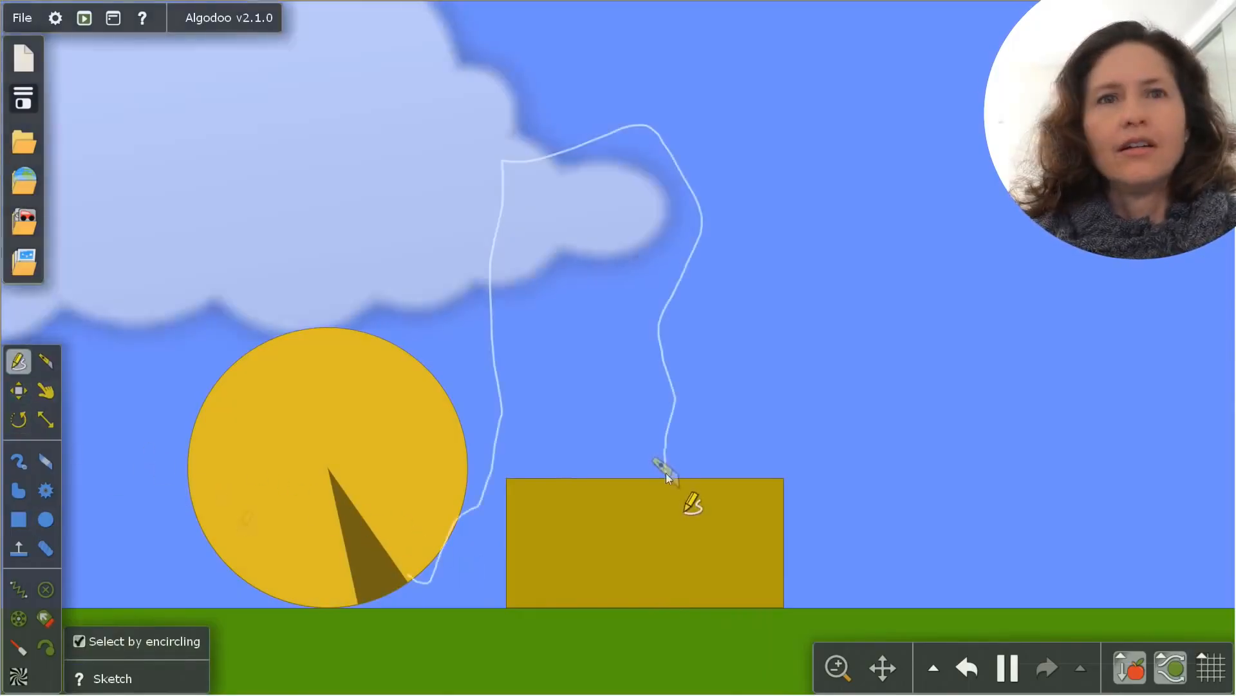
Try to connect the circle to the box with a line from the Sketch tool, and undo the sketch
left_click_drag(666, 472, 665, 482)
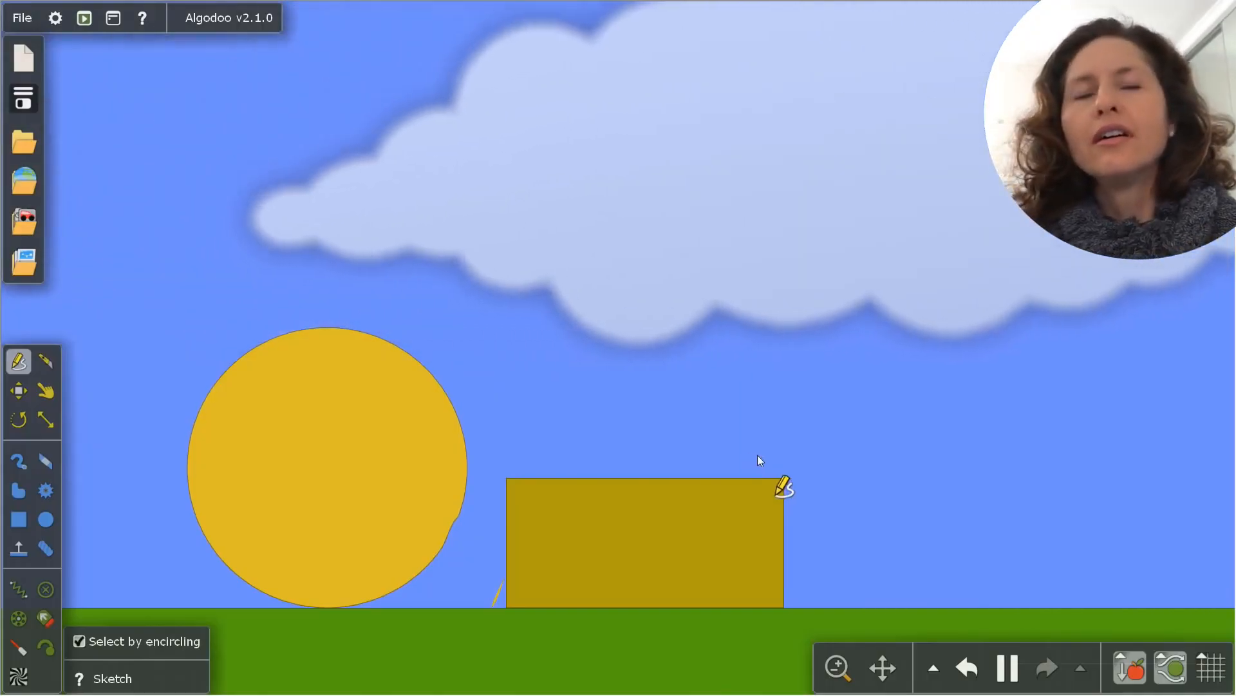
key("ctrl+z")
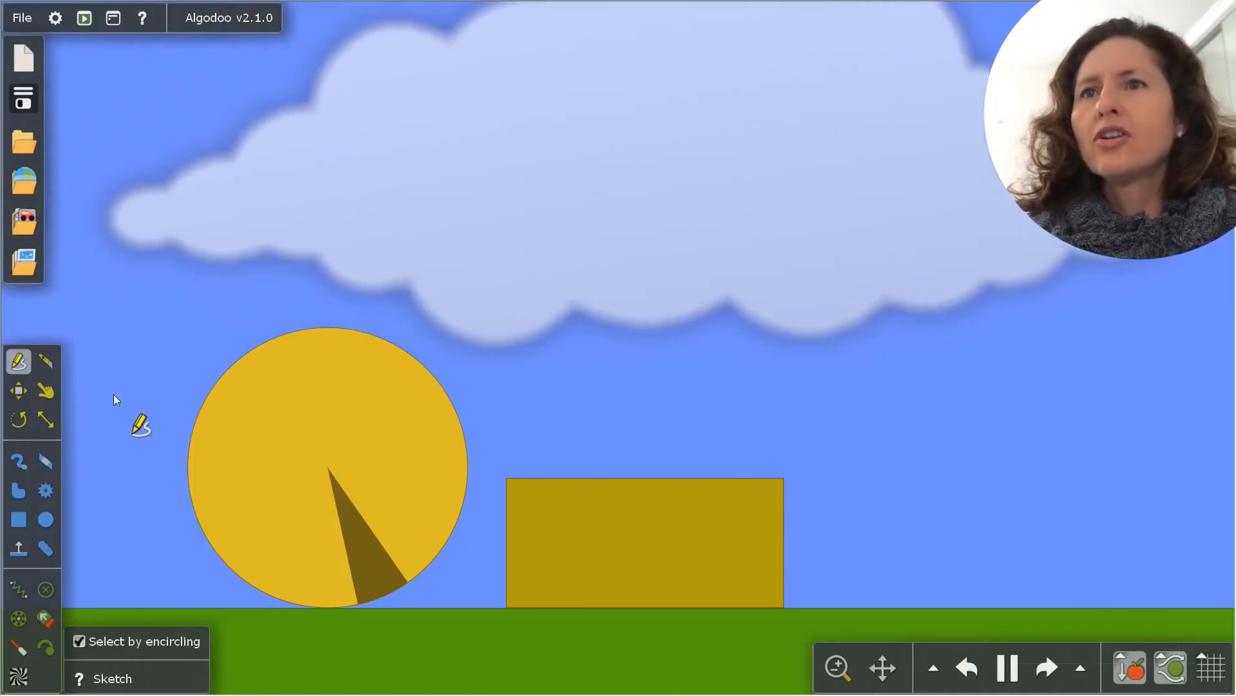
Draw a rope with the Chain tool from the circle's lower right edge to the top of the box
left_click(43, 547)
left_click_drag(412, 581, 577, 487)
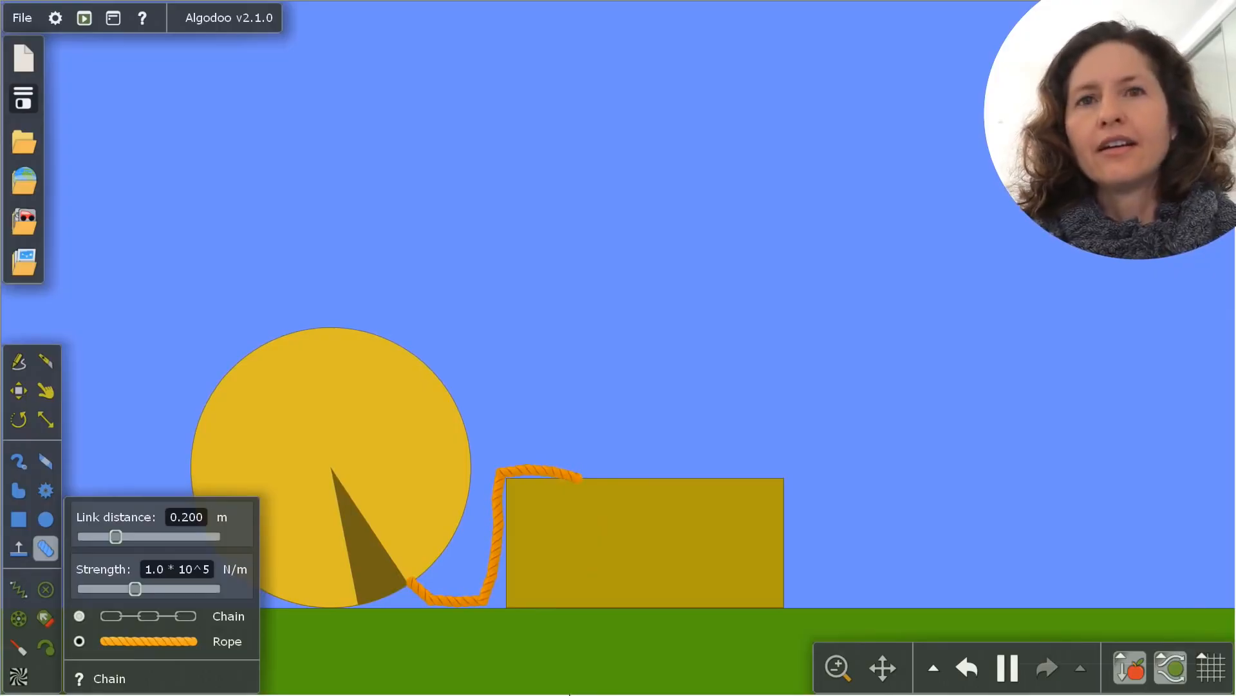
Set the large circle's material to Helium
right_click(333, 460)
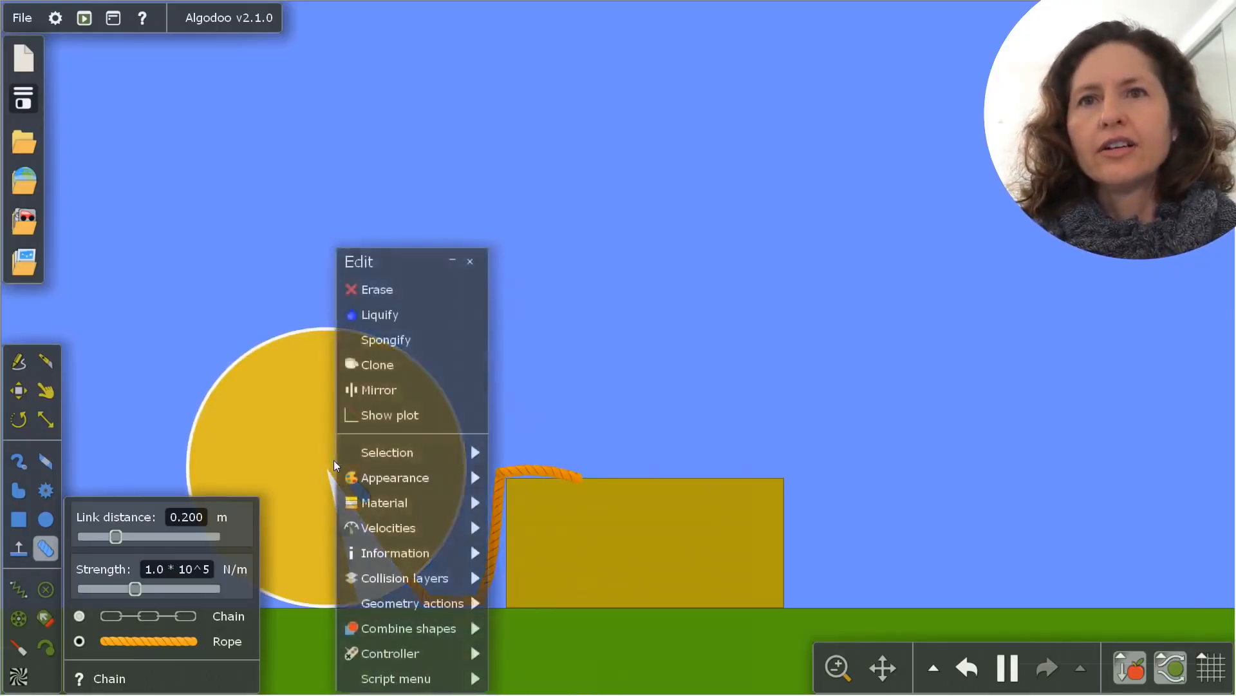
mouse_move(390, 509)
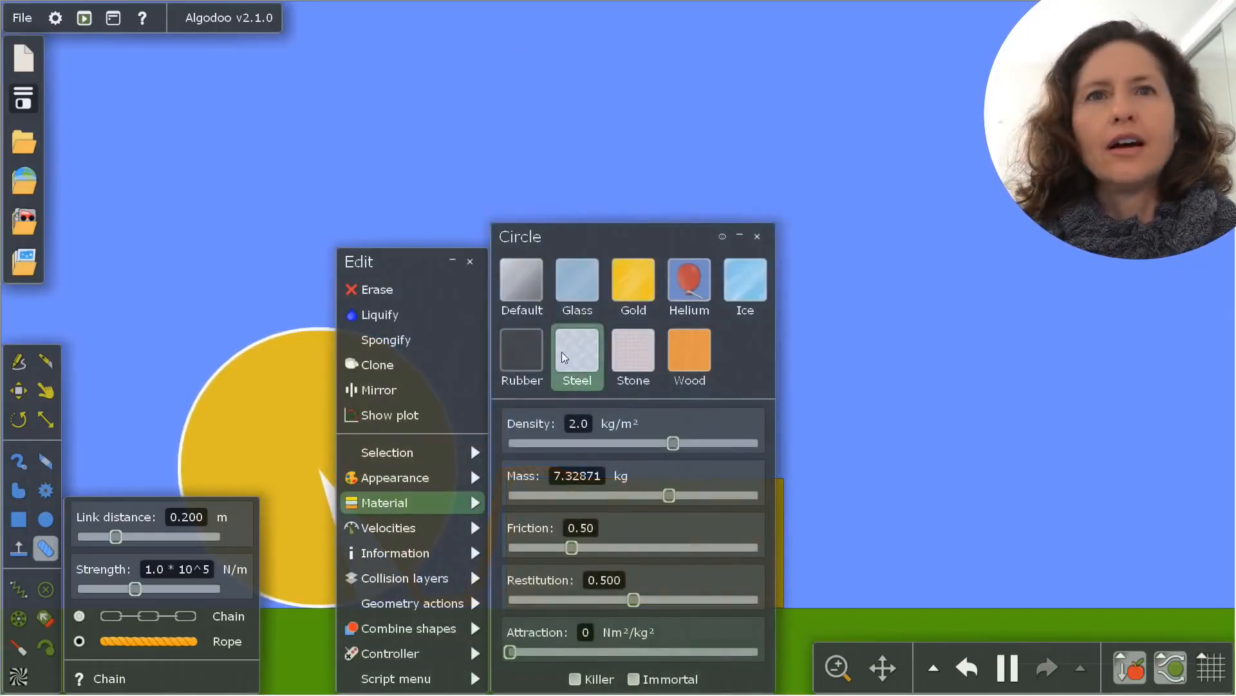
left_click(701, 291)
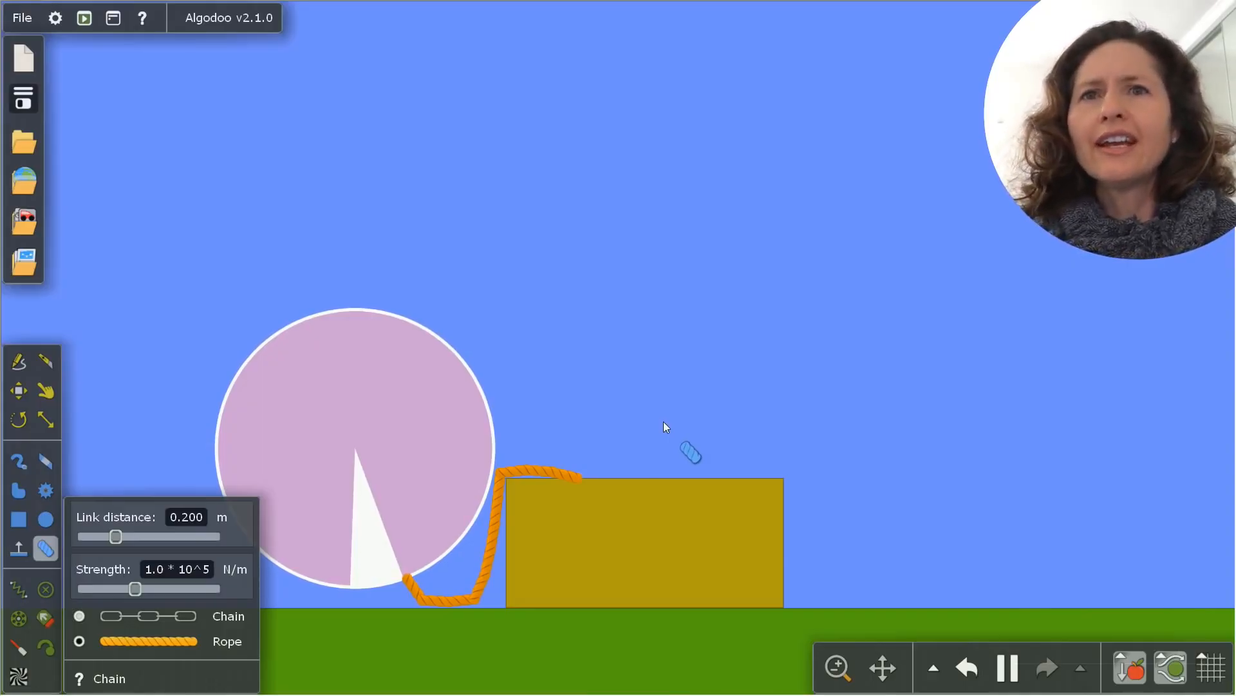
Try to scale up the helium circle from its upper-left corner, and undo the scaling
key("c")
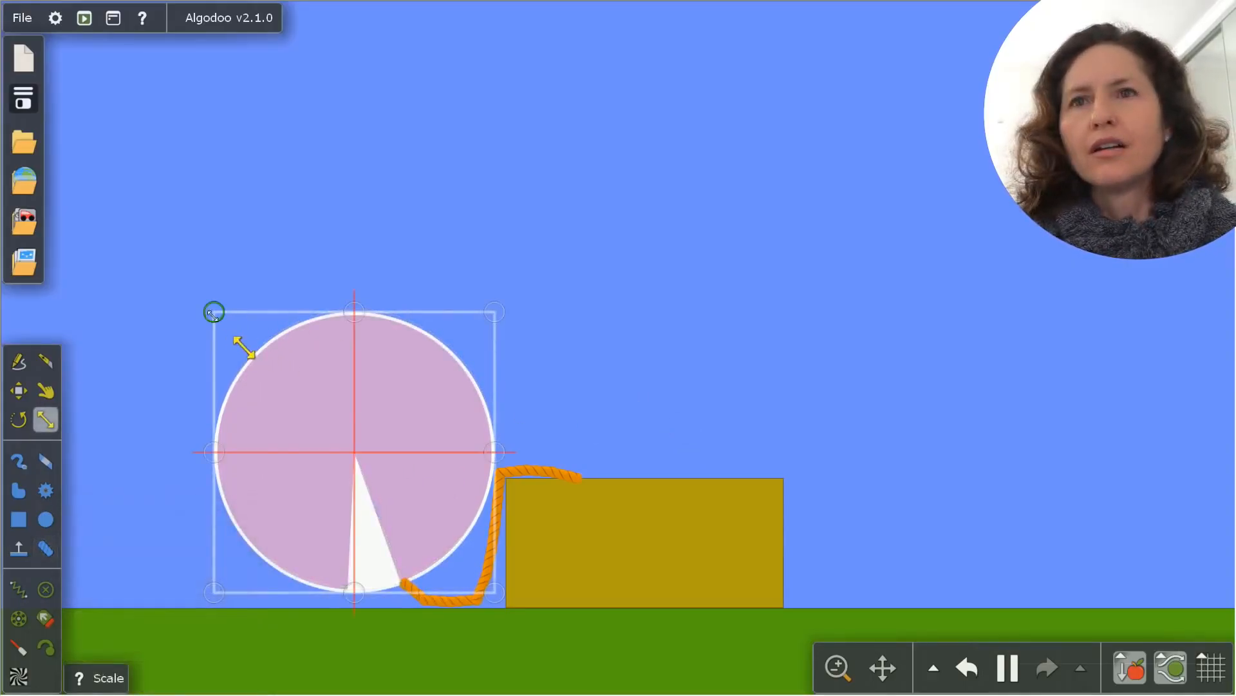
left_click_drag(214, 313, 88, 94)
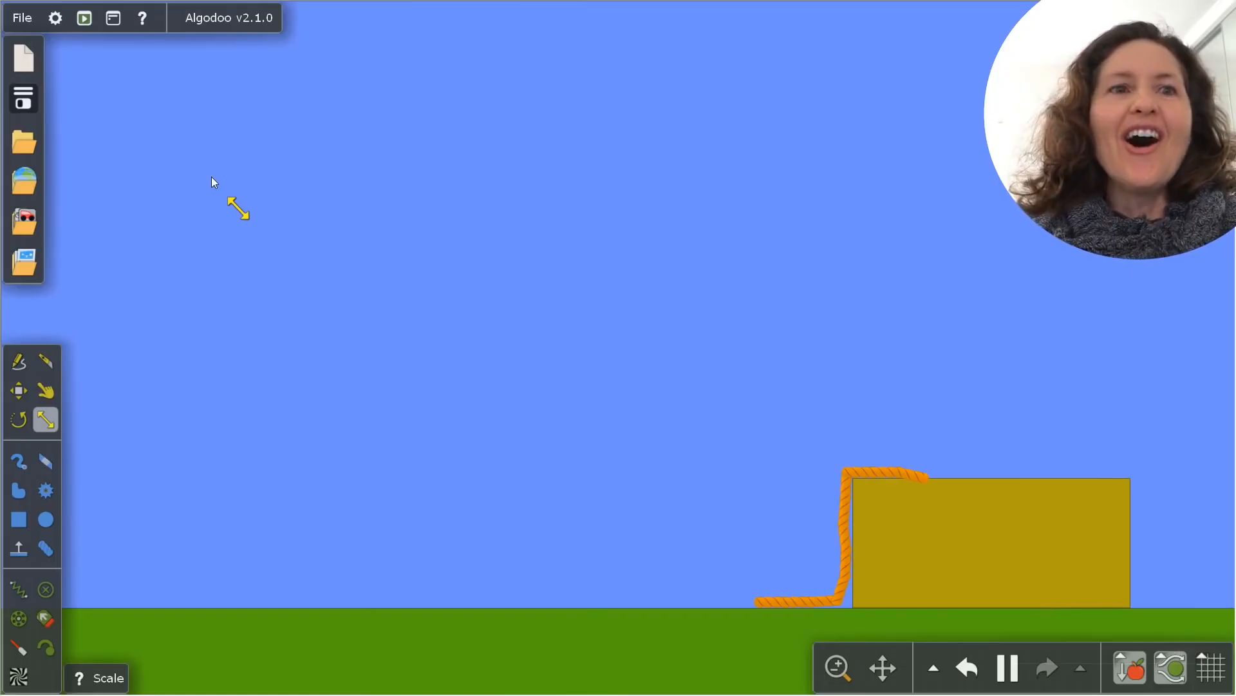
key("ctrl+z")
Set the material of the whole rope between the circle and the box to Helium
right_click(420, 597)
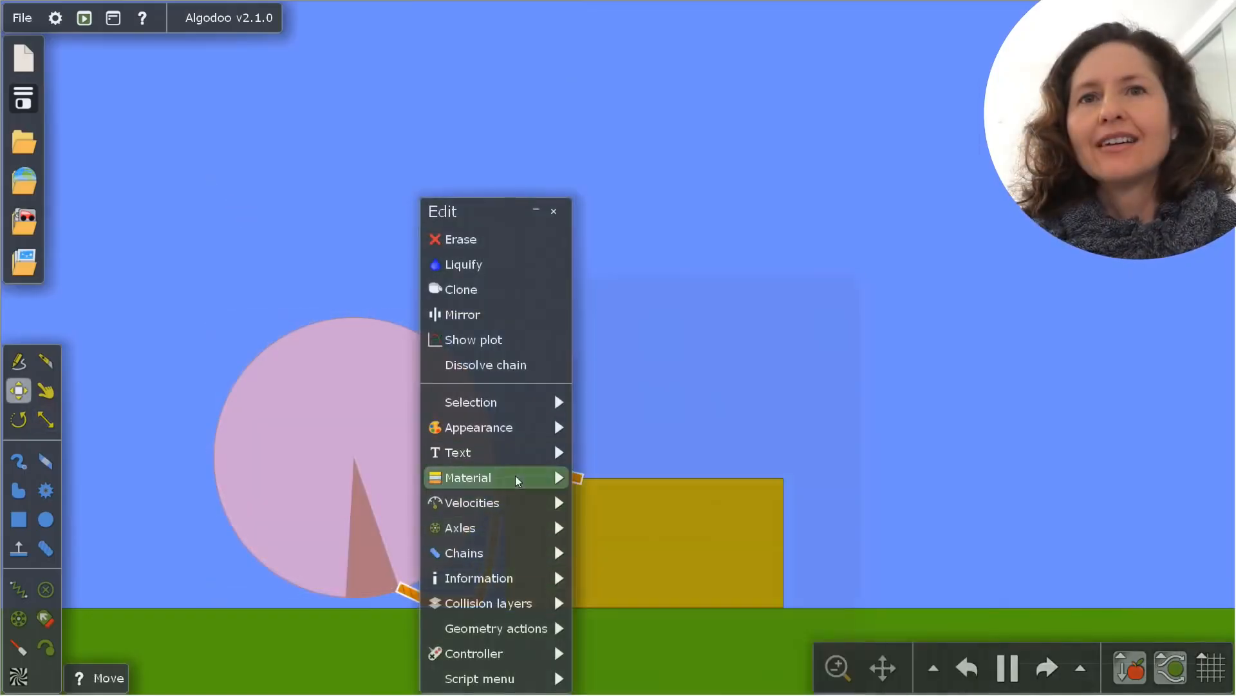
mouse_move(518, 481)
left_click(773, 332)
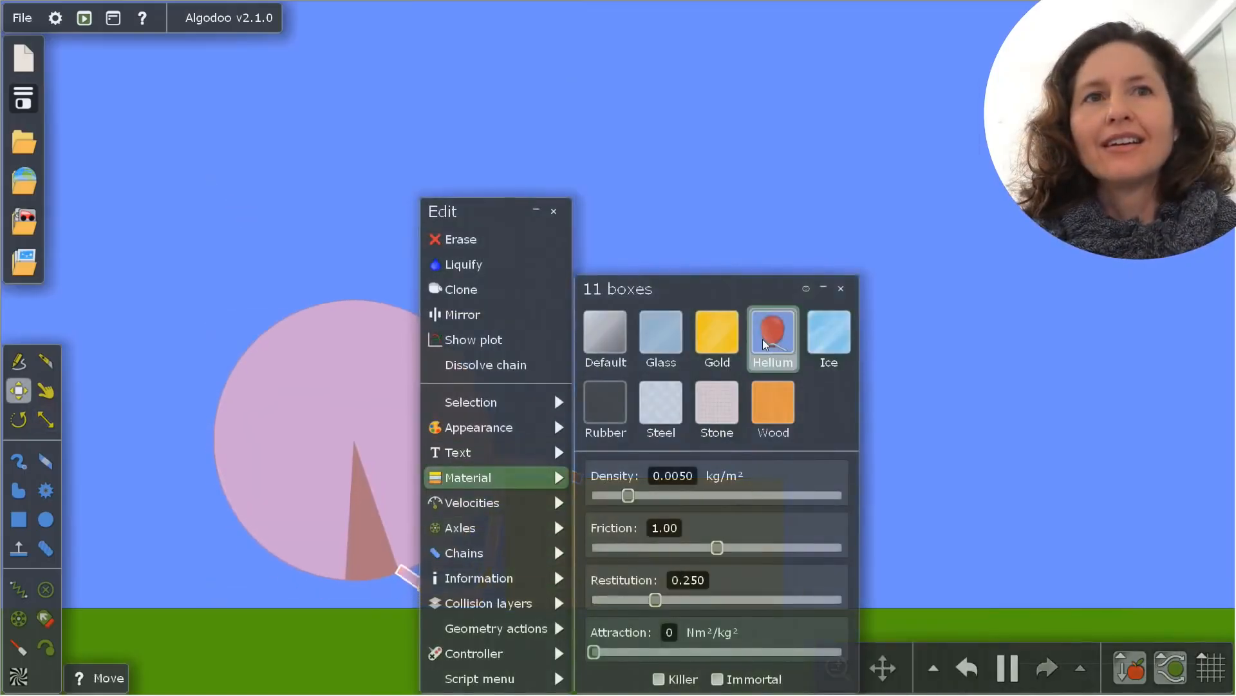
left_click(553, 212)
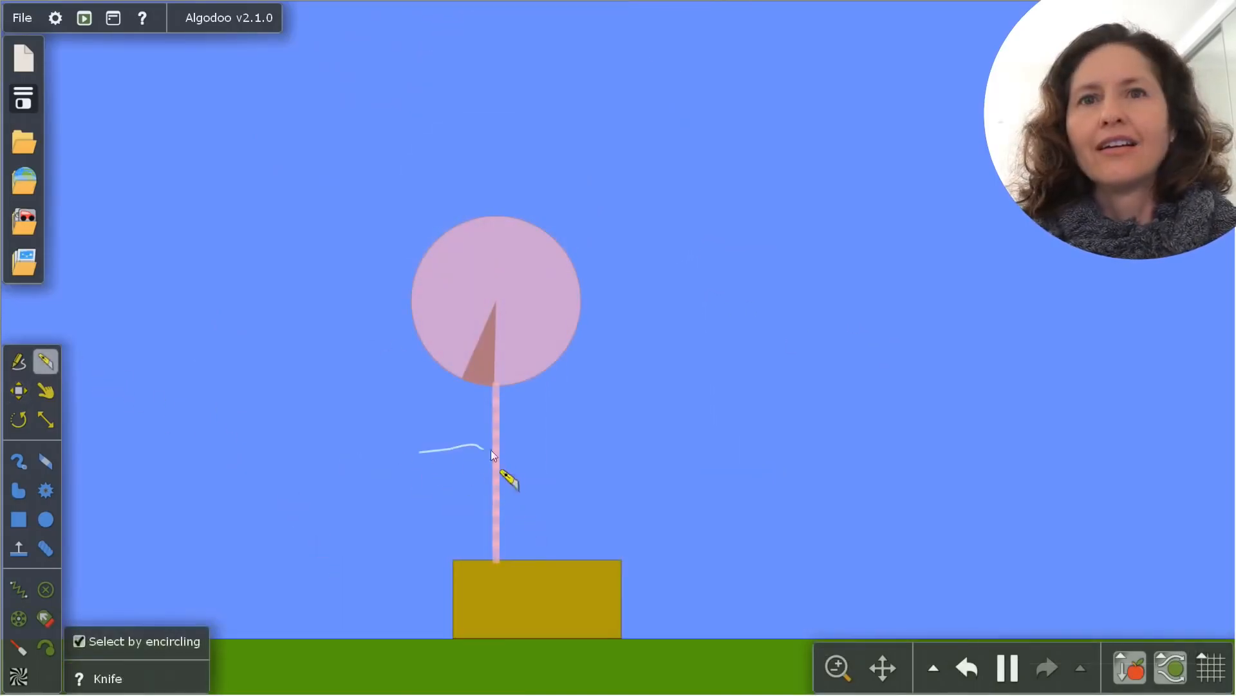
Cut the helium rope above the yellow box at two heights with the Knife tool
left_click_drag(490, 451, 598, 438)
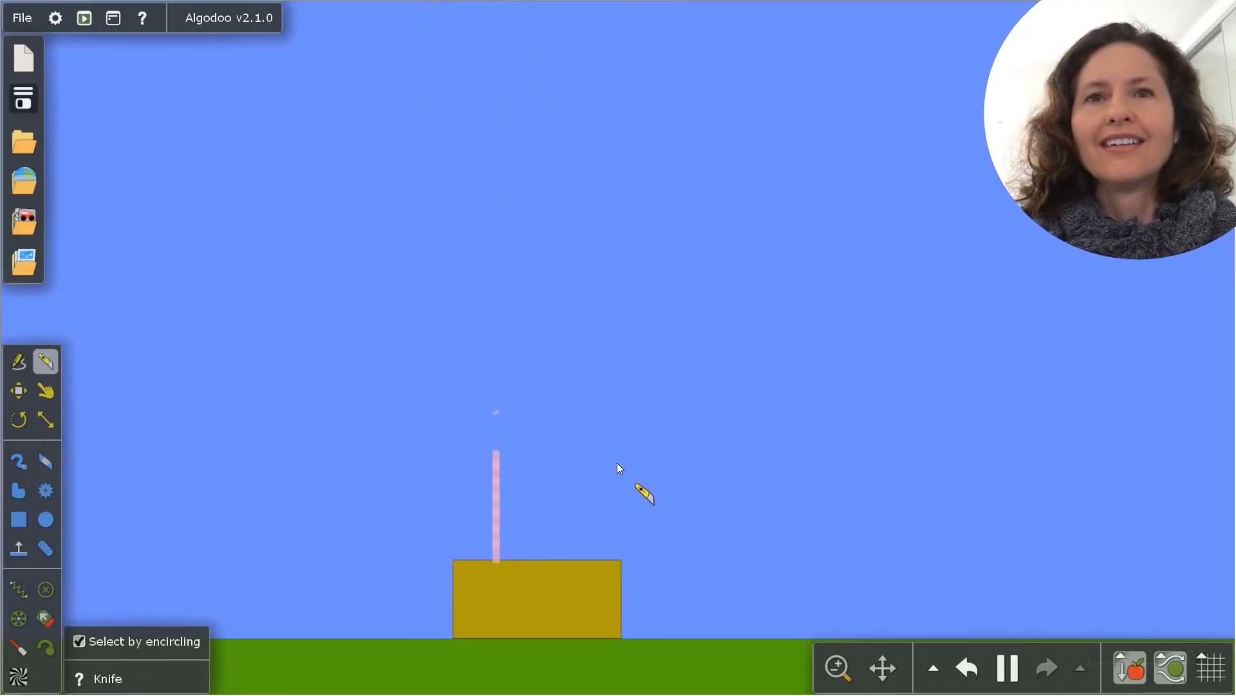
left_click_drag(454, 500, 521, 509)
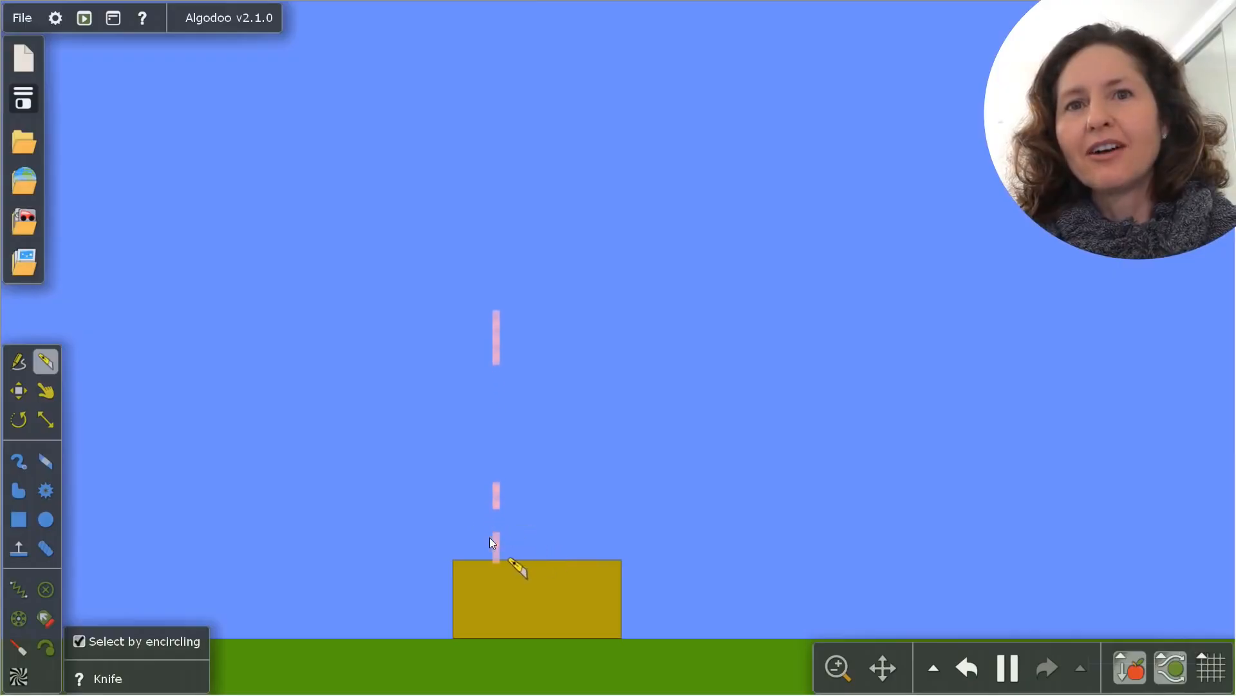
Draw a tall, narrow box standing on the ground to the right of the yellow box
scroll(494, 555, "down", 2)
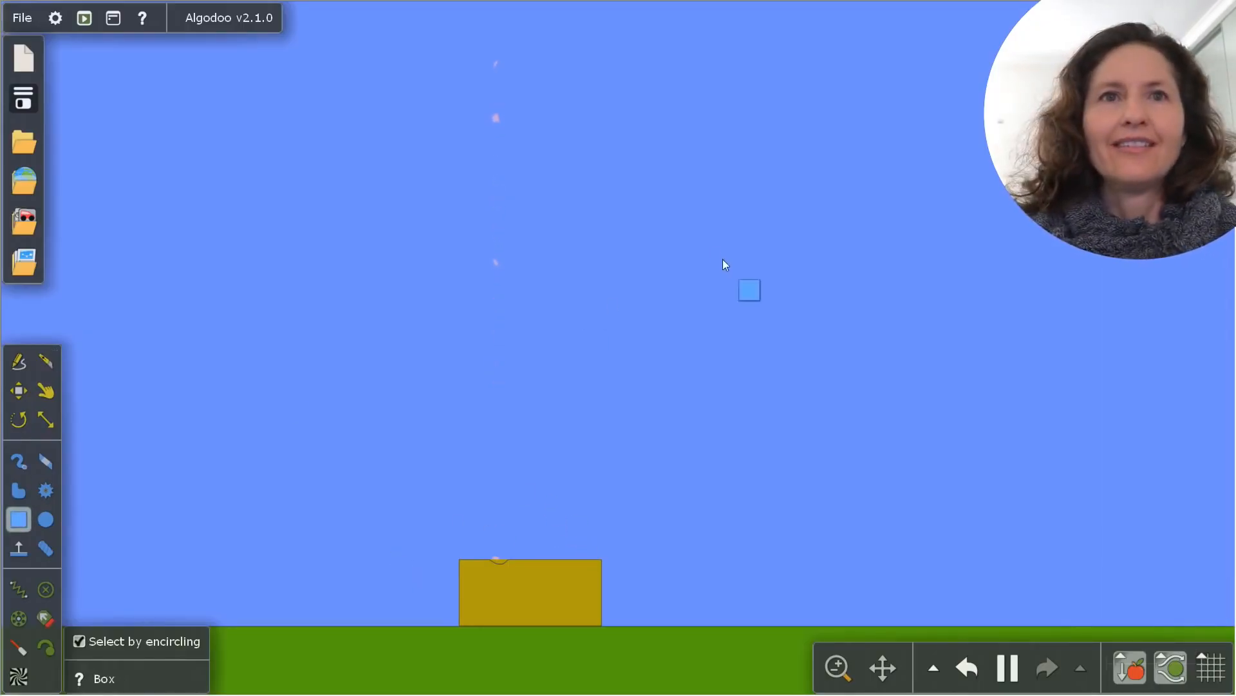
left_click_drag(670, 332, 713, 626)
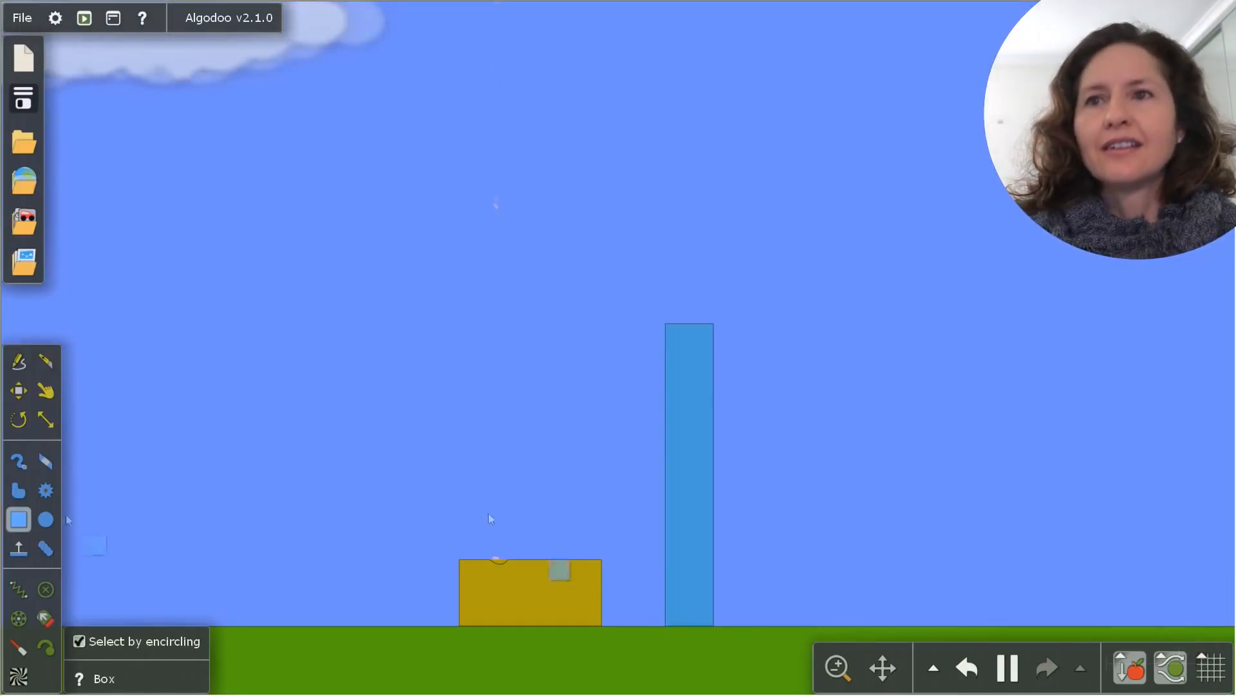
Try drawing circles around the top of the tall box, including one with a radius of about 0.2 m on it
key("c")
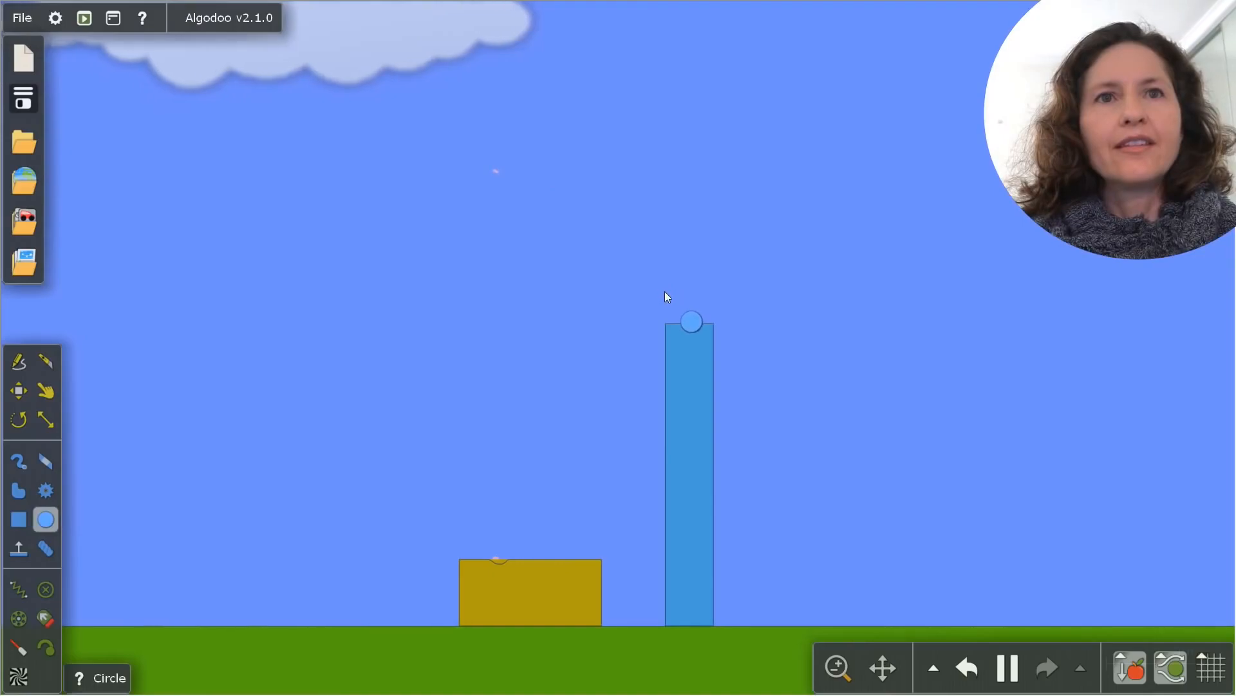
left_click_drag(664, 291, 664, 297)
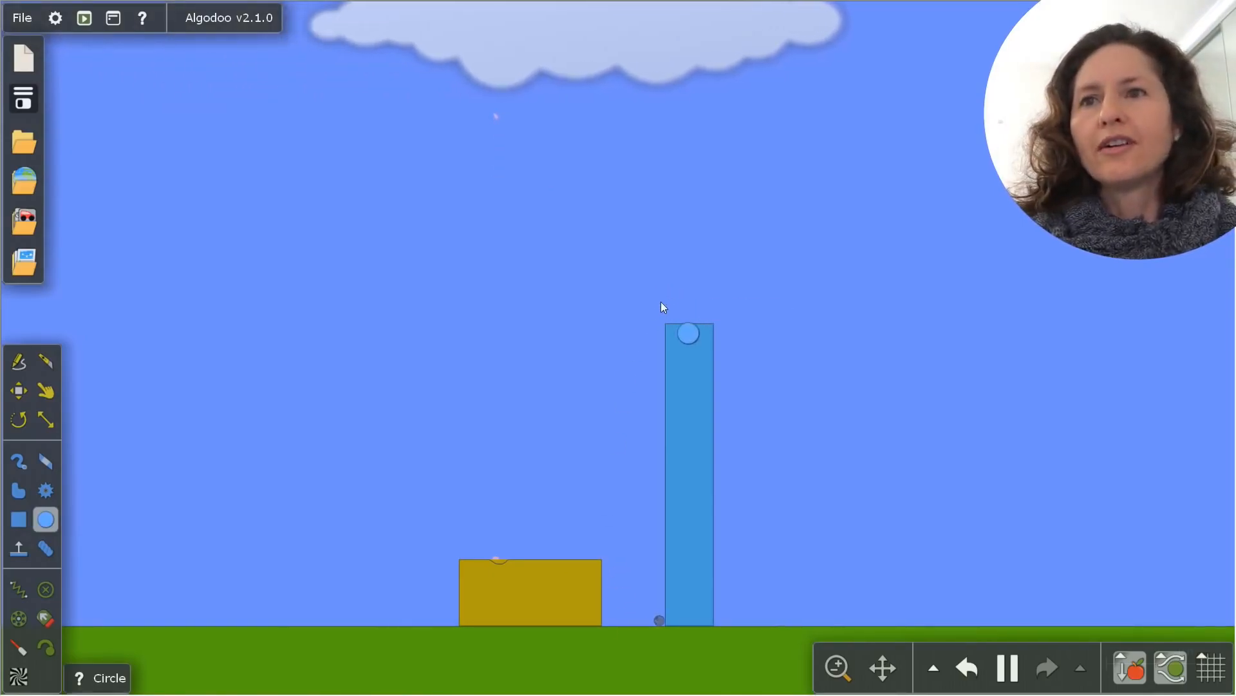
left_click_drag(662, 303, 155, 496)
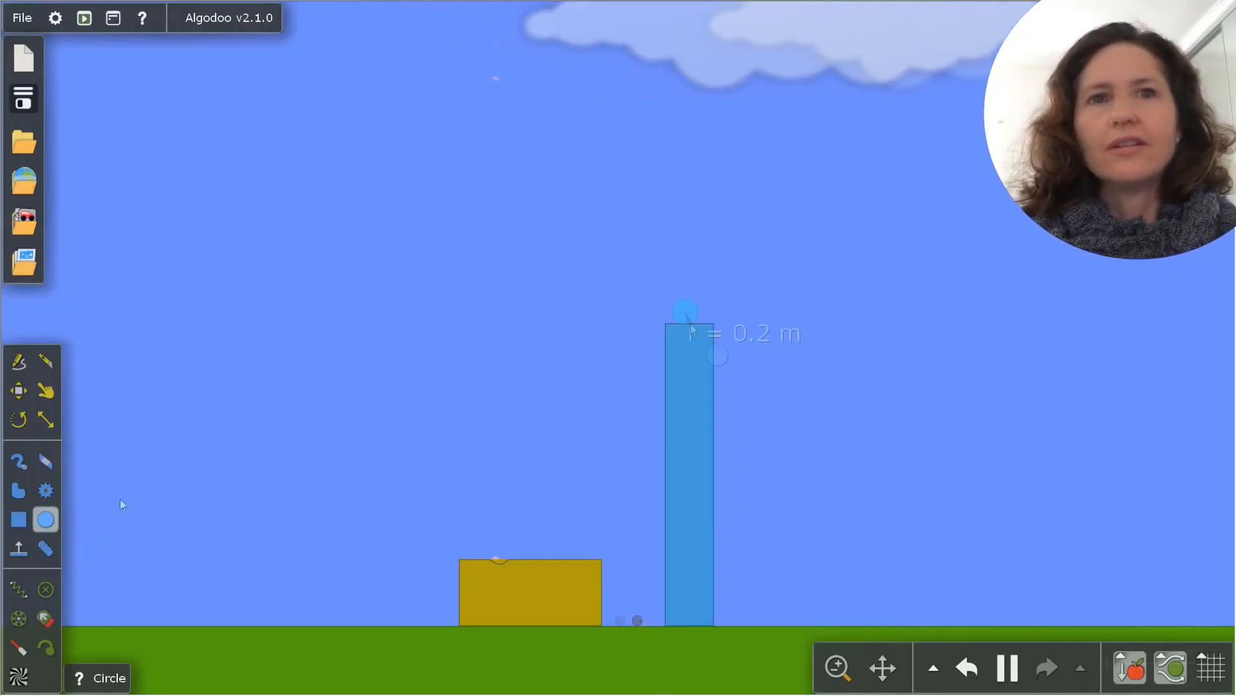
mouse_move(685, 309)
left_mouse_down()
mouse_move(720, 384)
mouse_move(642, 408)
mouse_move(491, 386)
mouse_move(405, 444)
mouse_move(310, 455)
left_mouse_up()
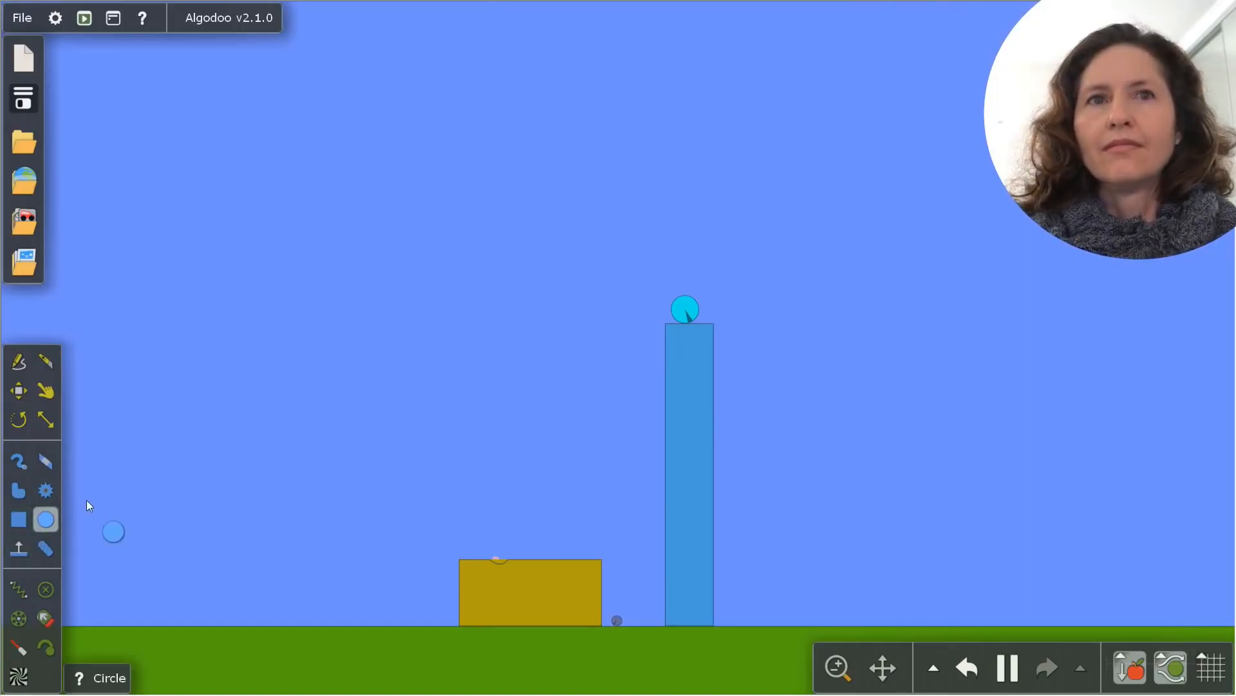
left_click_drag(87, 501, 441, 273)
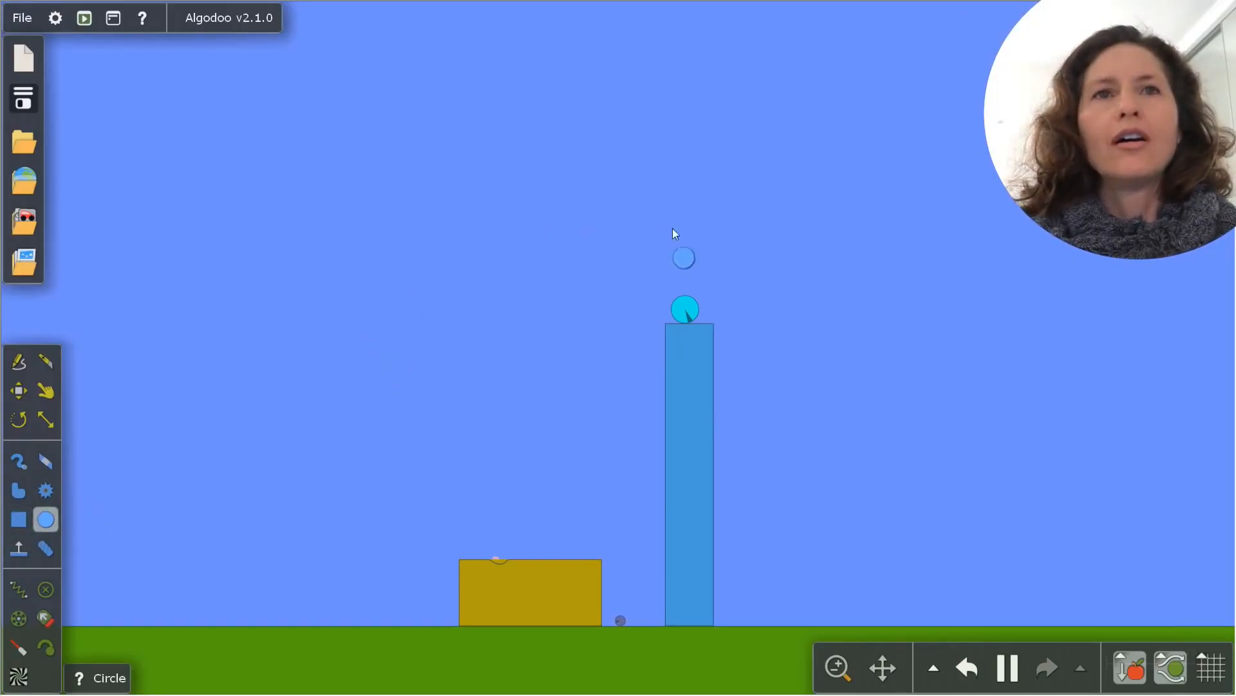
left_click_drag(680, 300, 1108, 242)
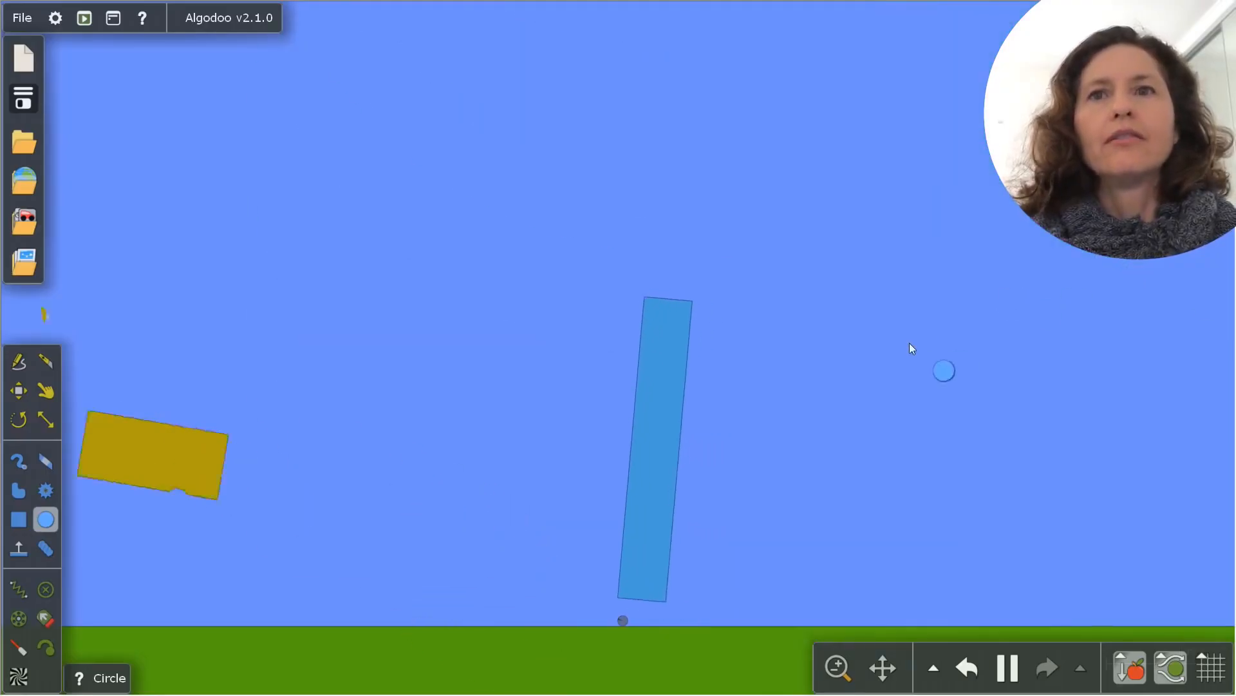
left_click_drag(910, 349, 612, 442)
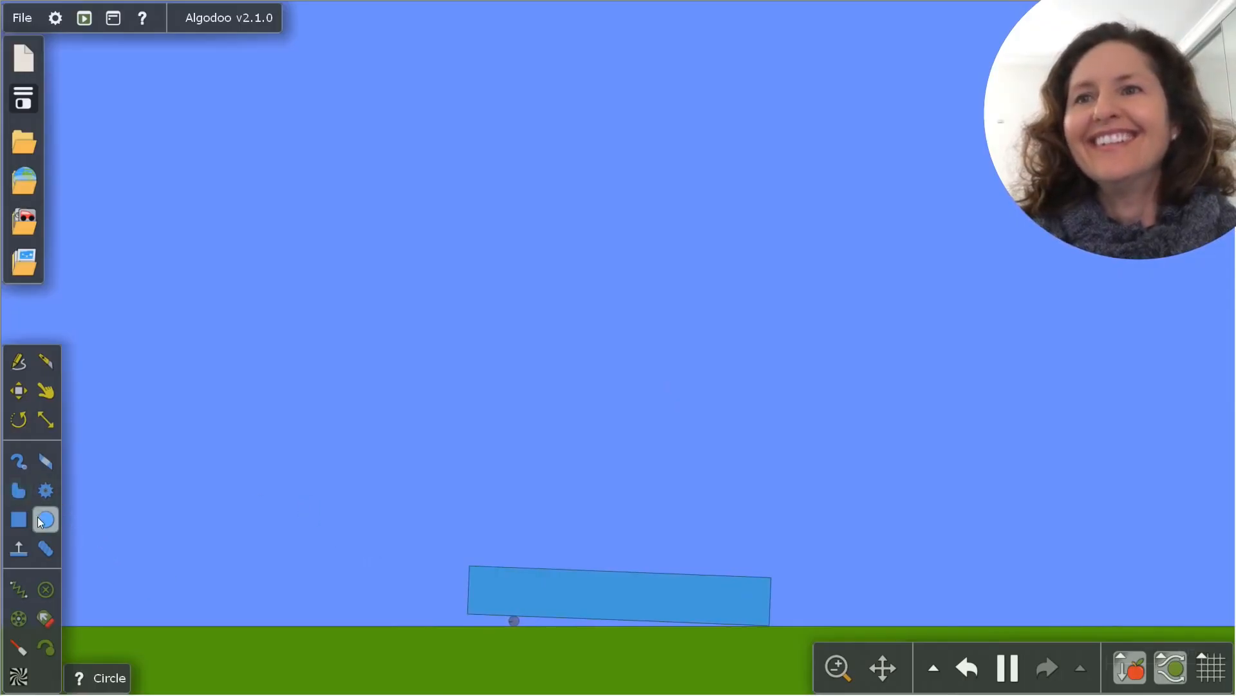
Draw a thin horizontal plank across the top of the tall box and lower it to overlap the box's upper end
left_click_drag(581, 310, 792, 322)
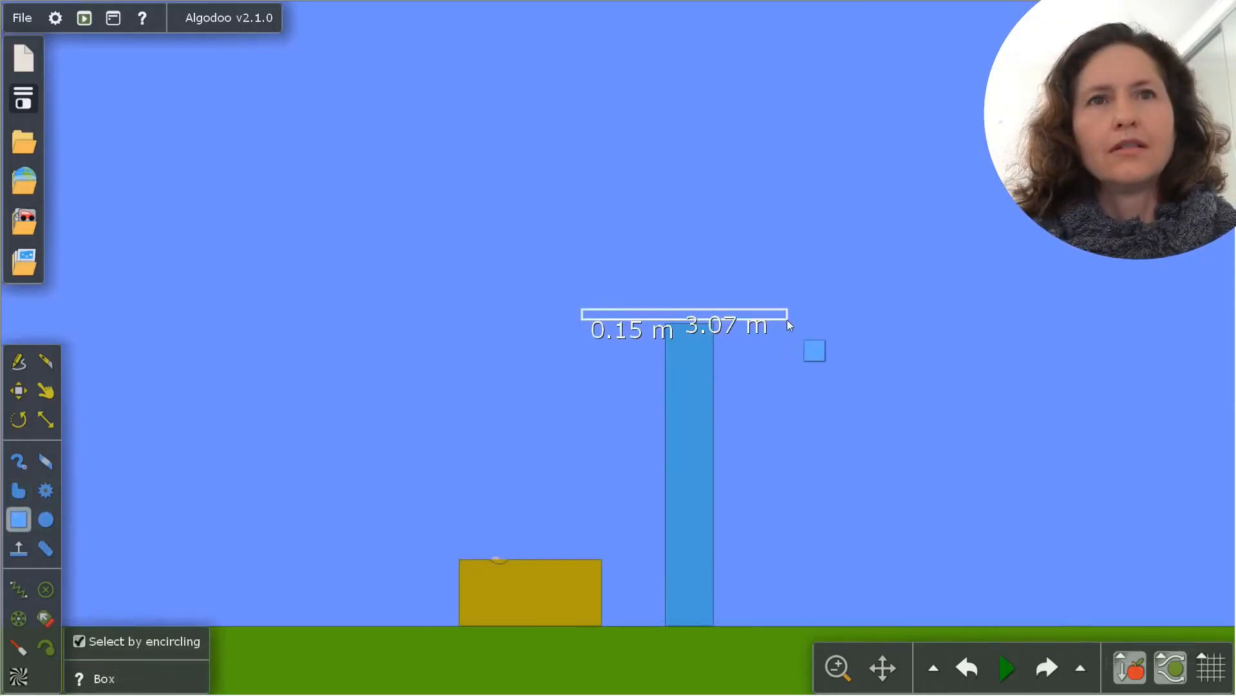
key("m")
left_click_drag(629, 318, 628, 330)
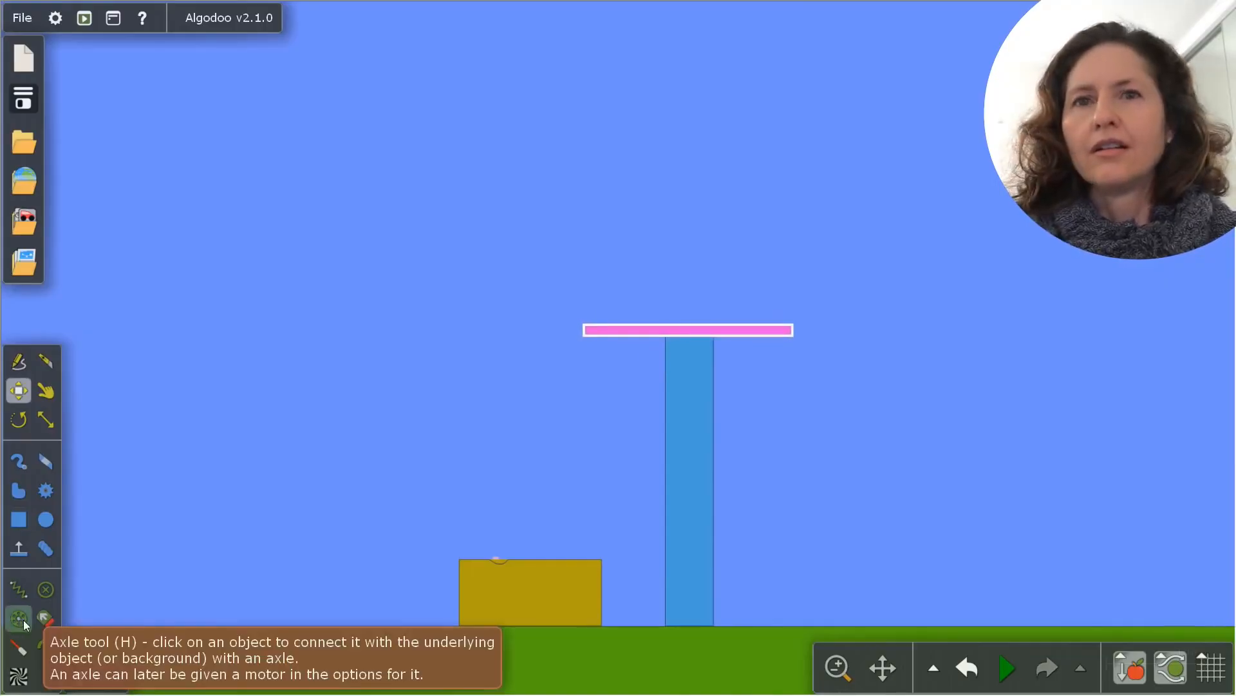
Set the tall box's material to Wood
right_click(685, 332)
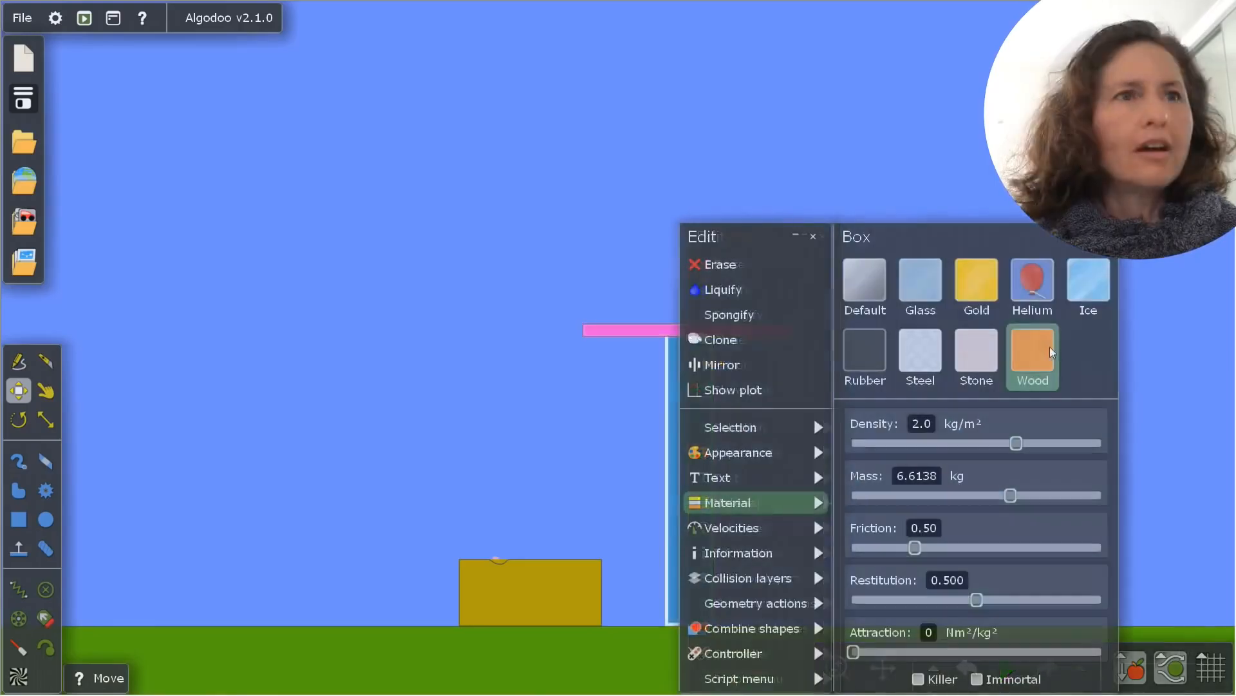
left_click(1033, 353)
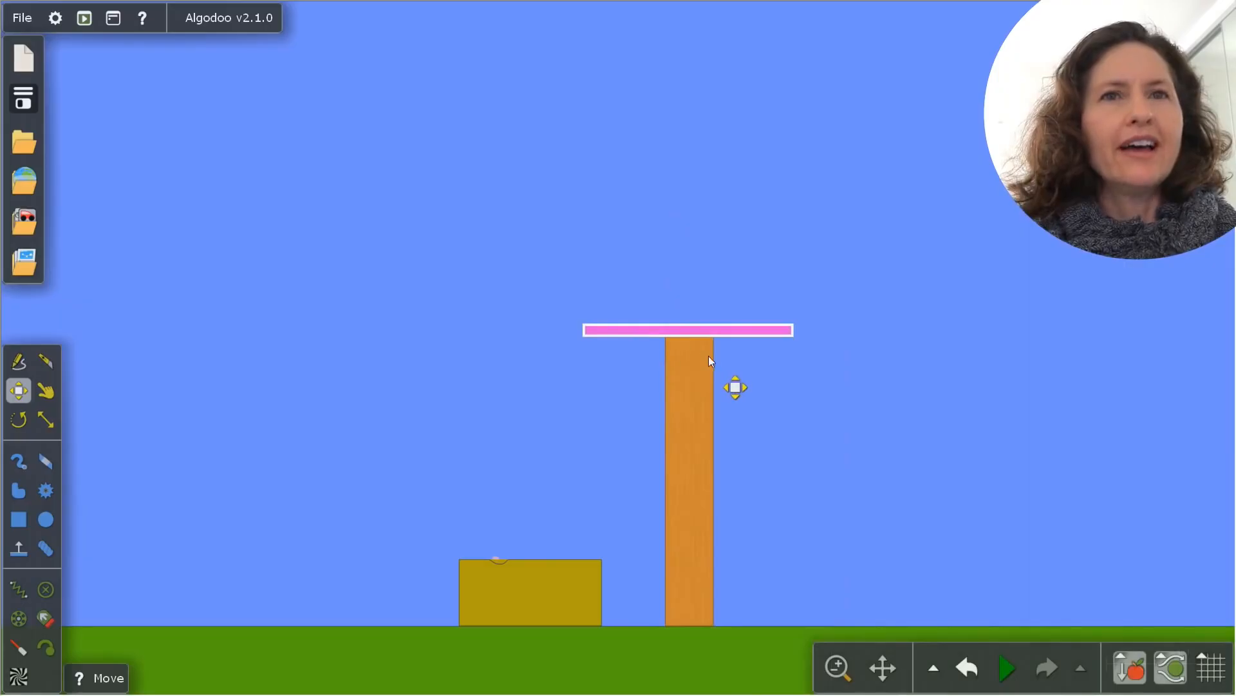
Give the thin plank a Glass material and a center axle on the wooden tower, and run the simulation
right_click(703, 358)
mouse_move(827, 475)
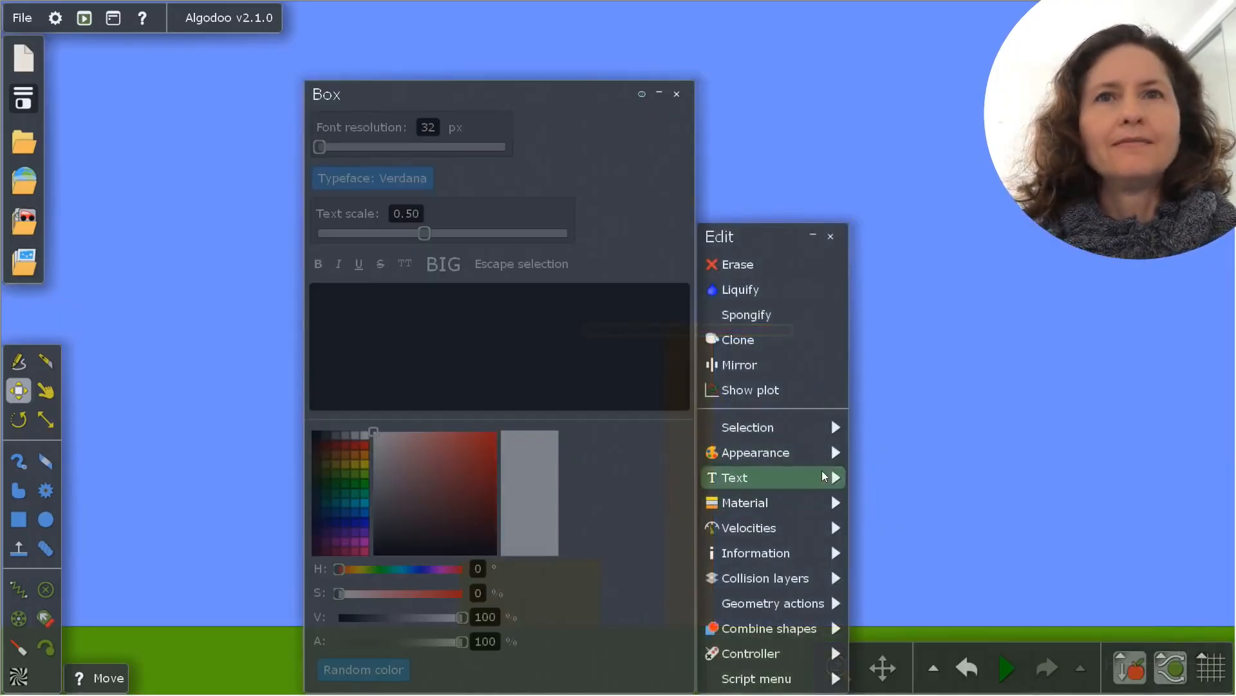
left_click(676, 94)
mouse_move(798, 601)
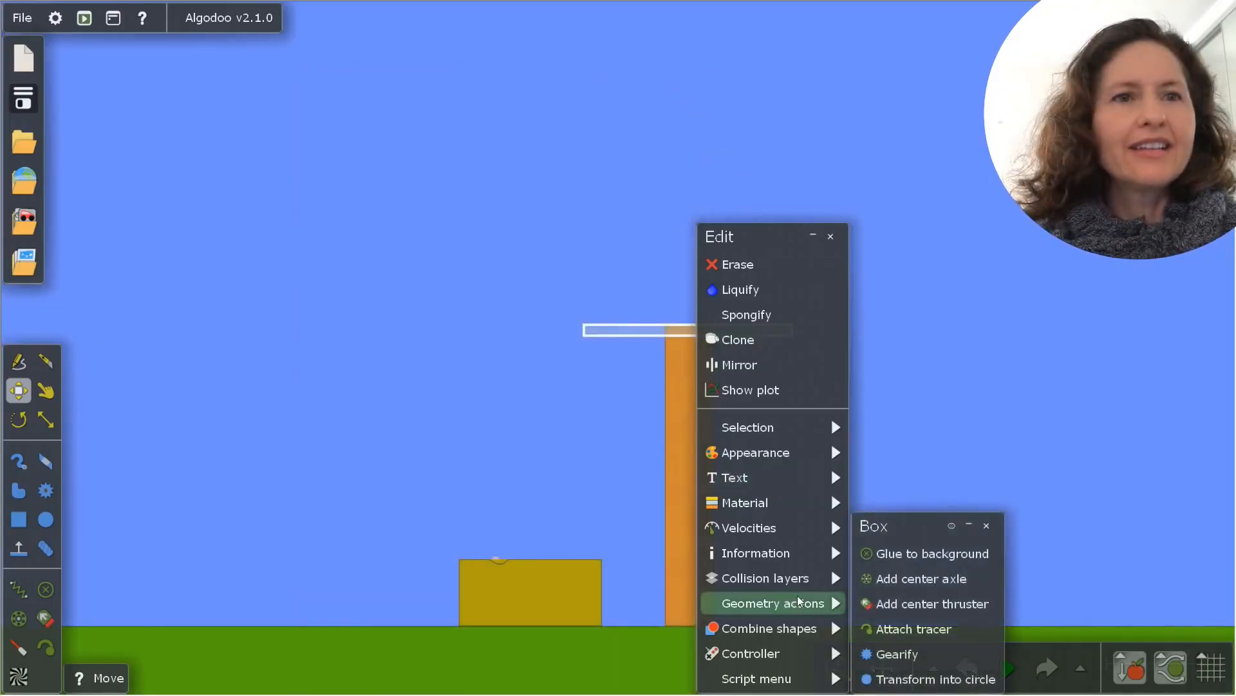
left_click(875, 578)
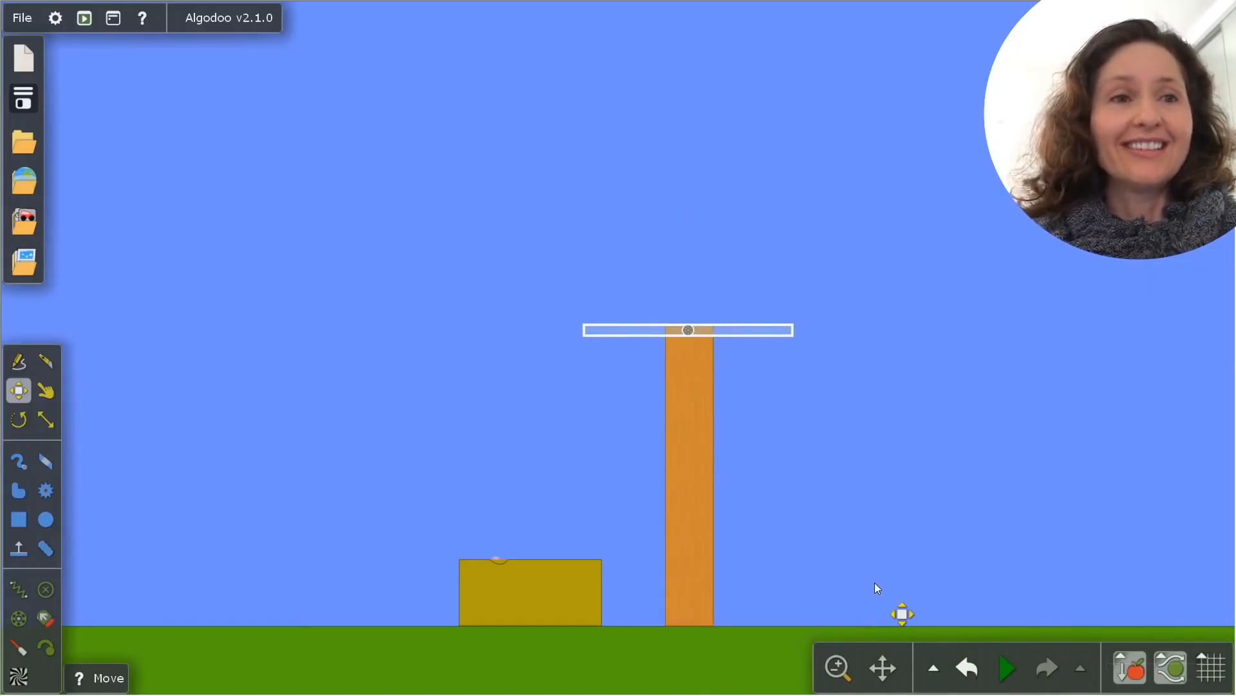
left_click(1019, 673)
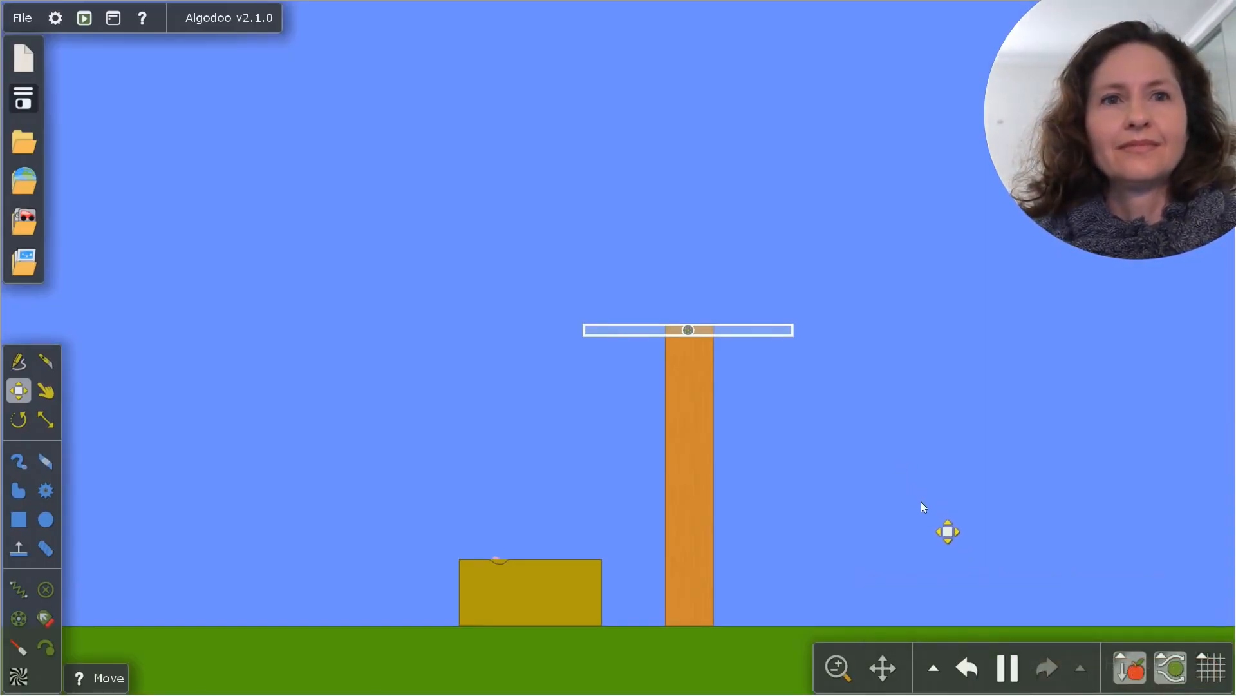
Enable the motor on the axle joining the plank to the wooden tower
right_click(688, 330)
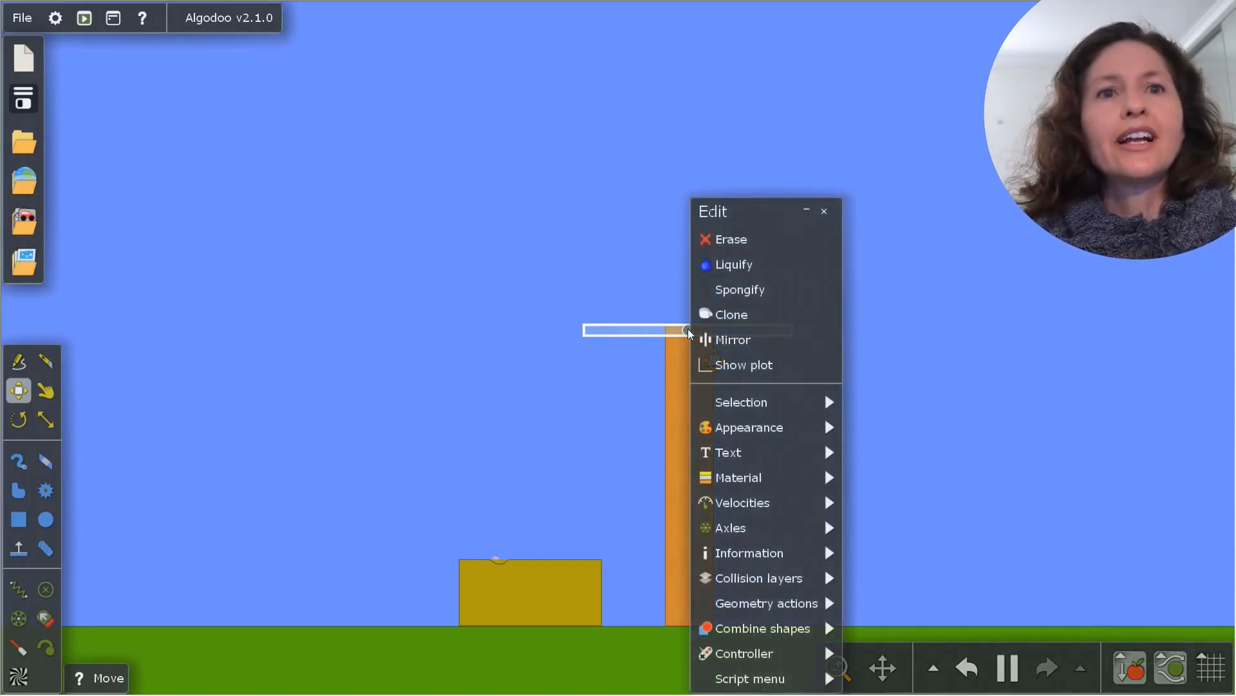
mouse_move(836, 528)
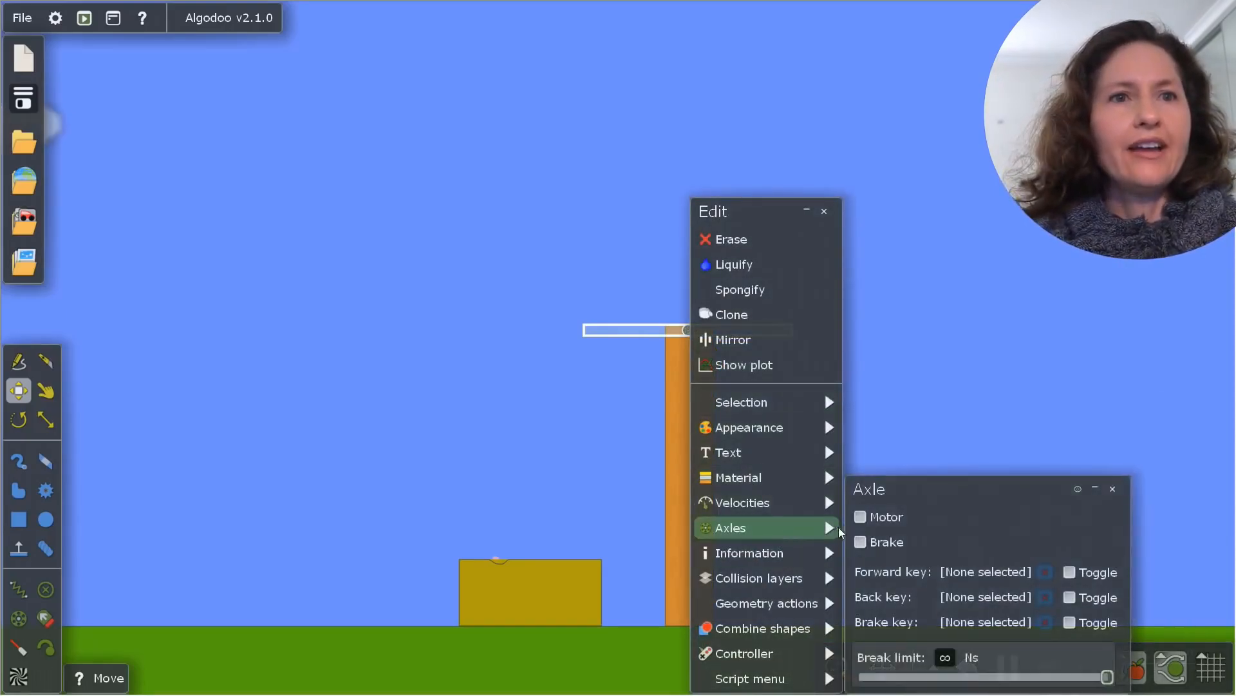
left_click(887, 517)
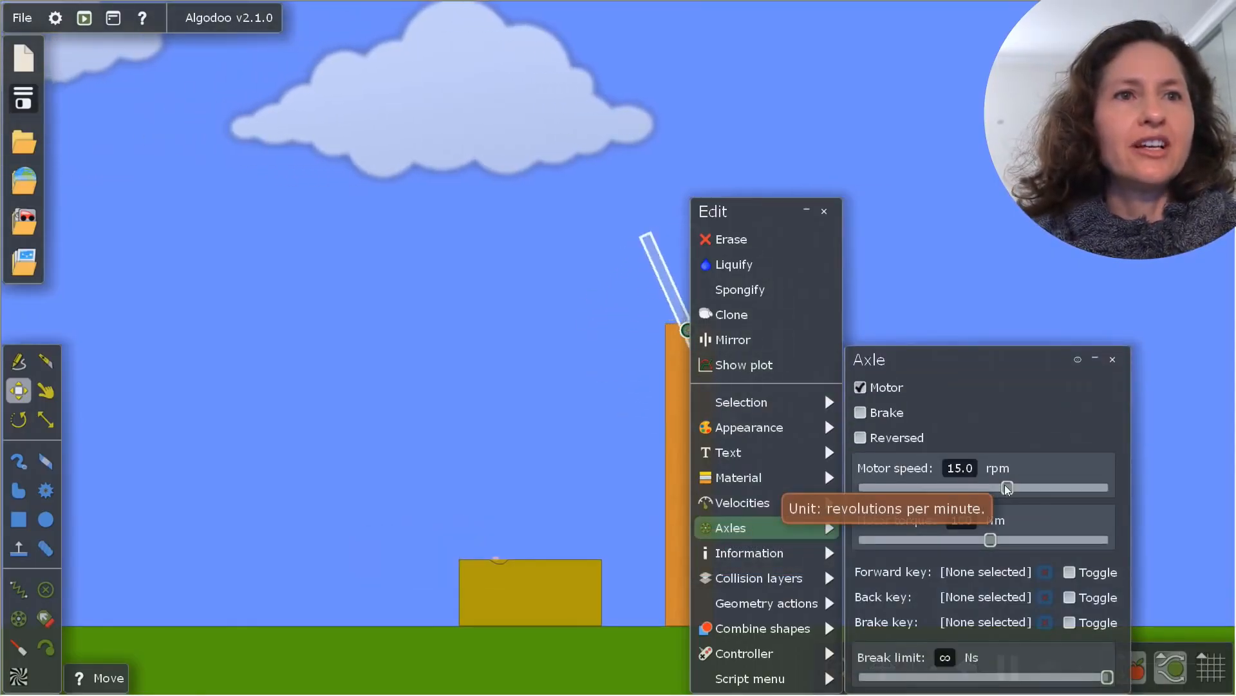
Set the axle's motor speed to 50 rpm and move its settings window clear of the rotating plank
left_click_drag(1007, 488, 1127, 481)
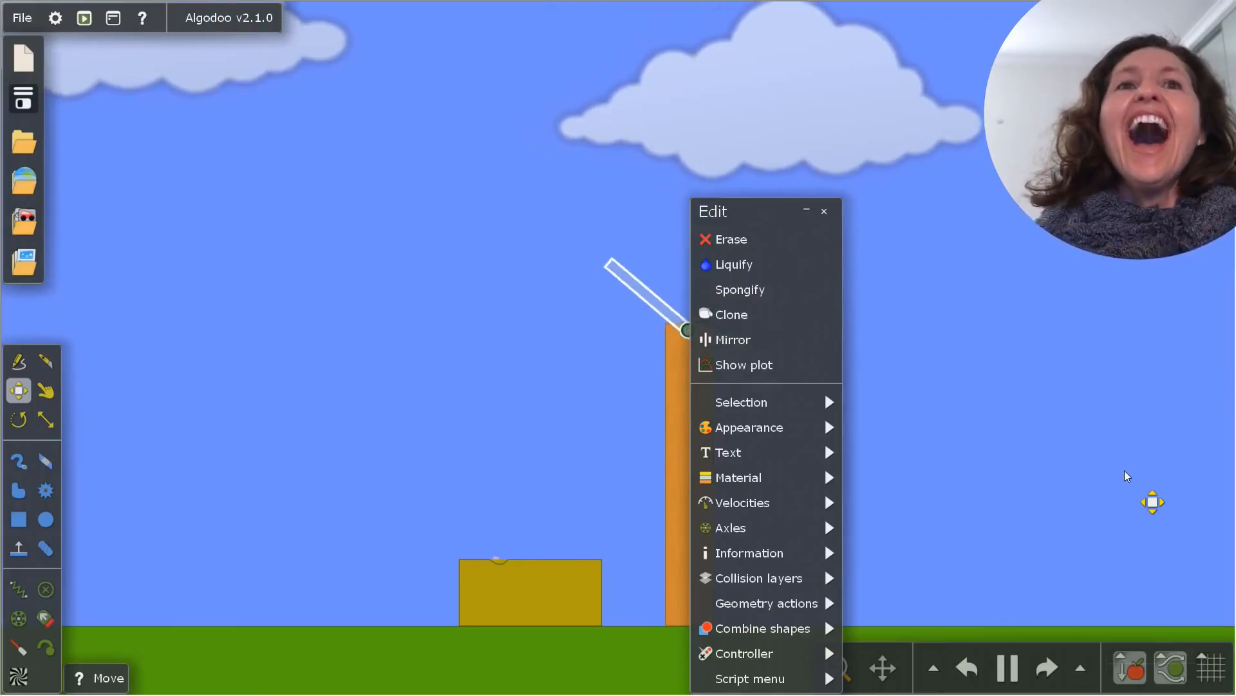
mouse_move(824, 554)
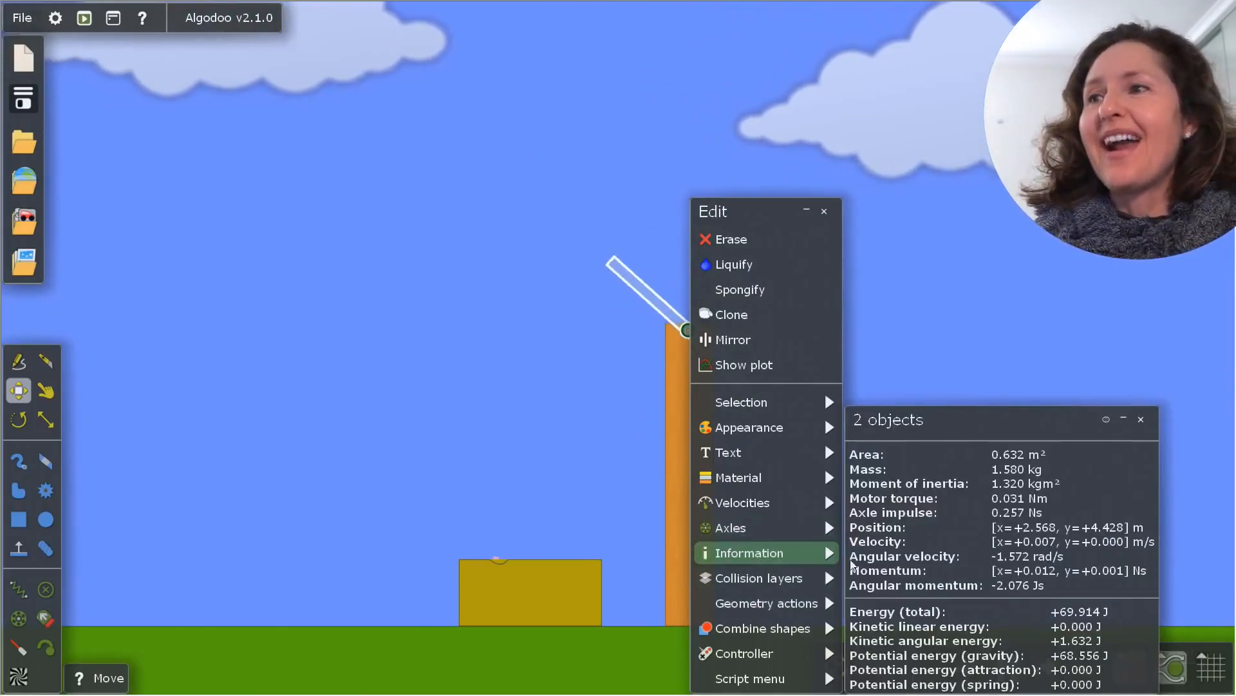
mouse_move(837, 527)
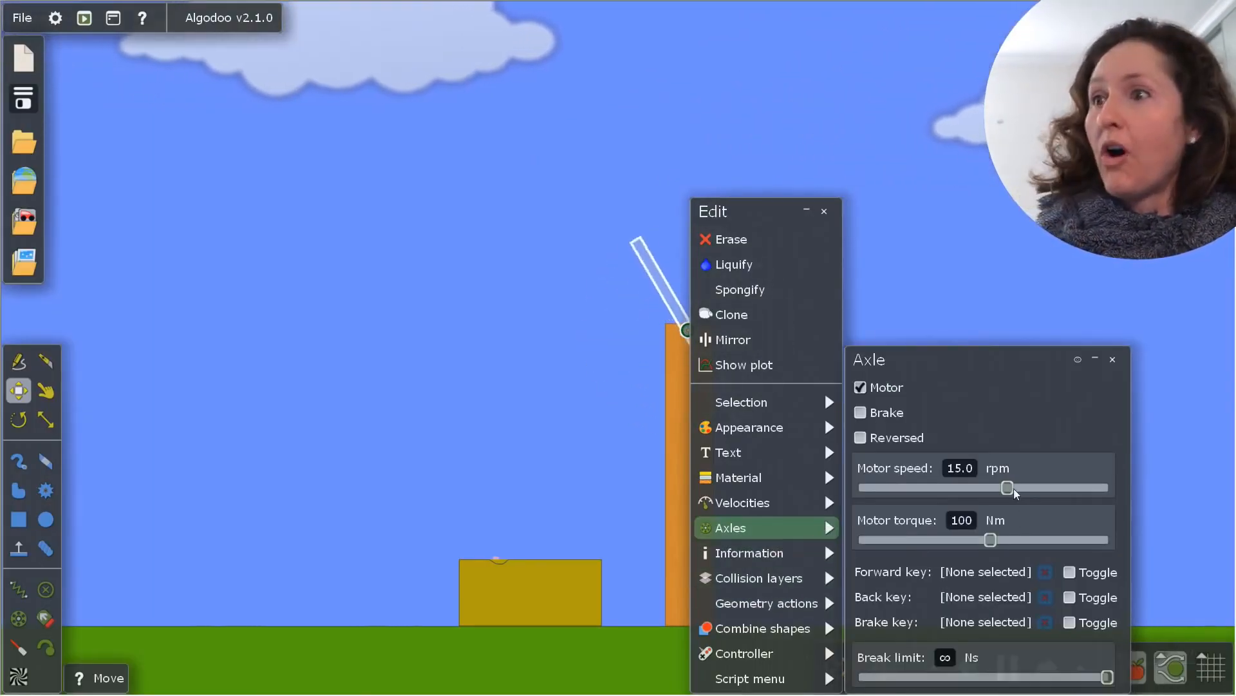
left_click_drag(1009, 488, 1044, 488)
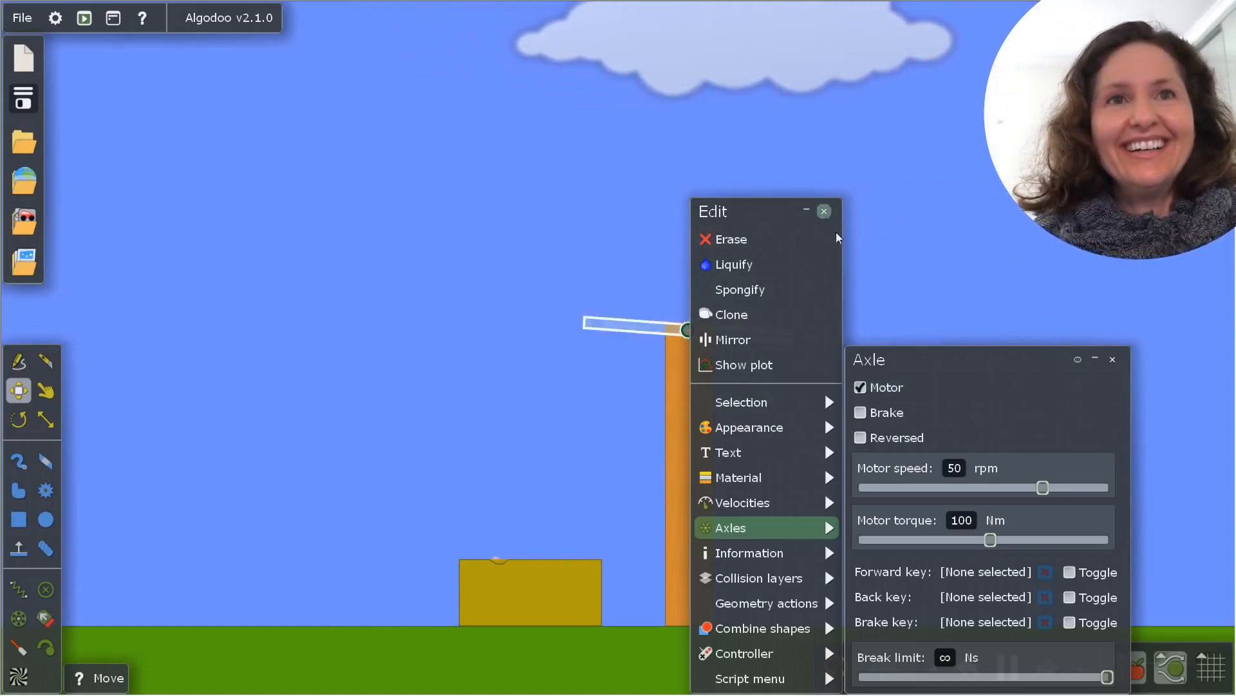
left_click(824, 211)
left_click_drag(907, 360, 165, 161)
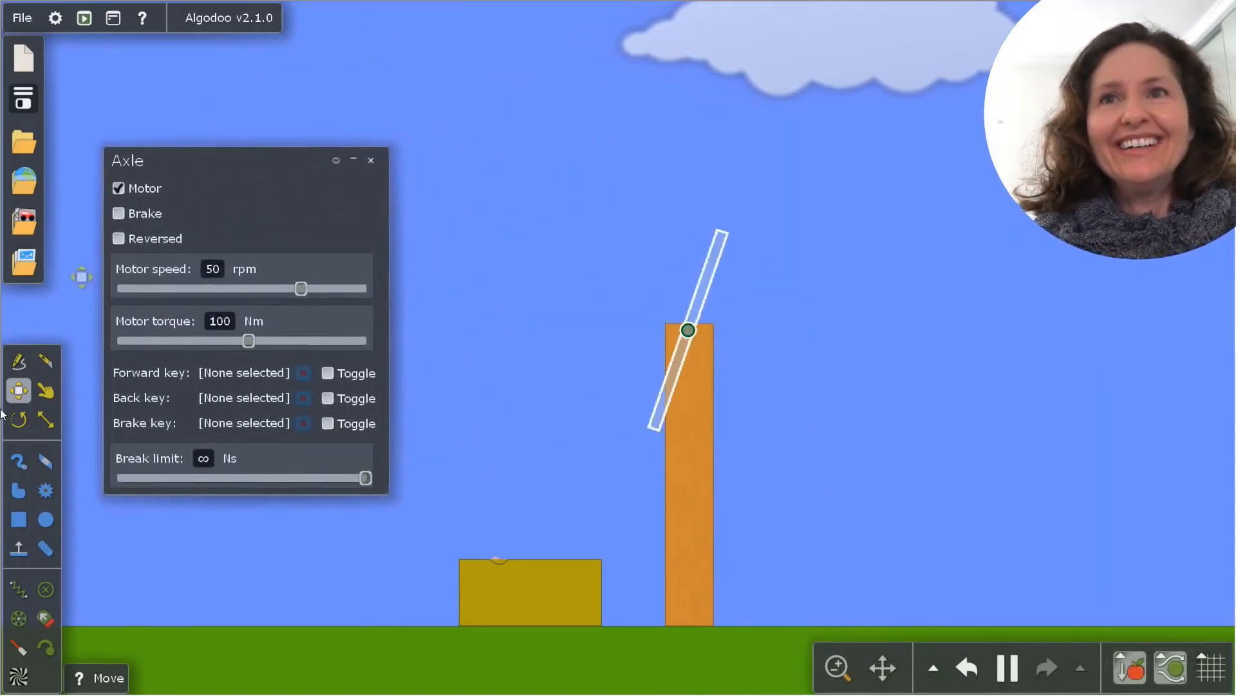
Pause the simulation and erase the glass plank from the wooden tower
left_click(18, 519)
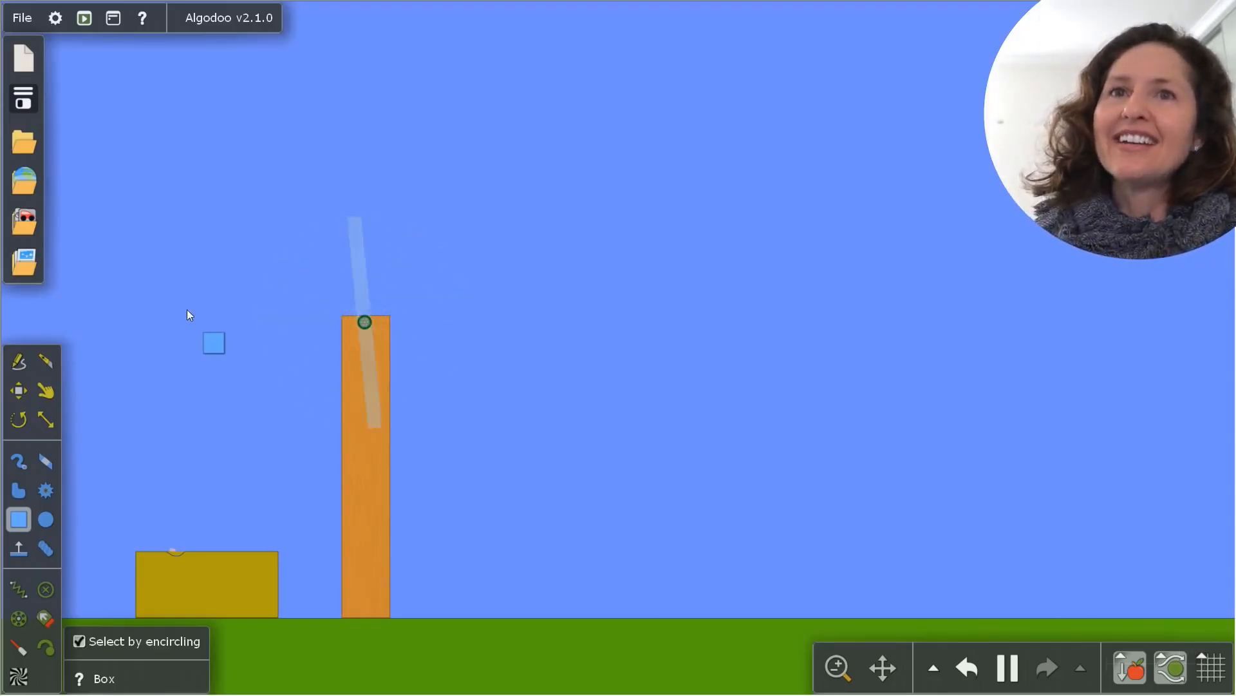
left_click(1008, 665)
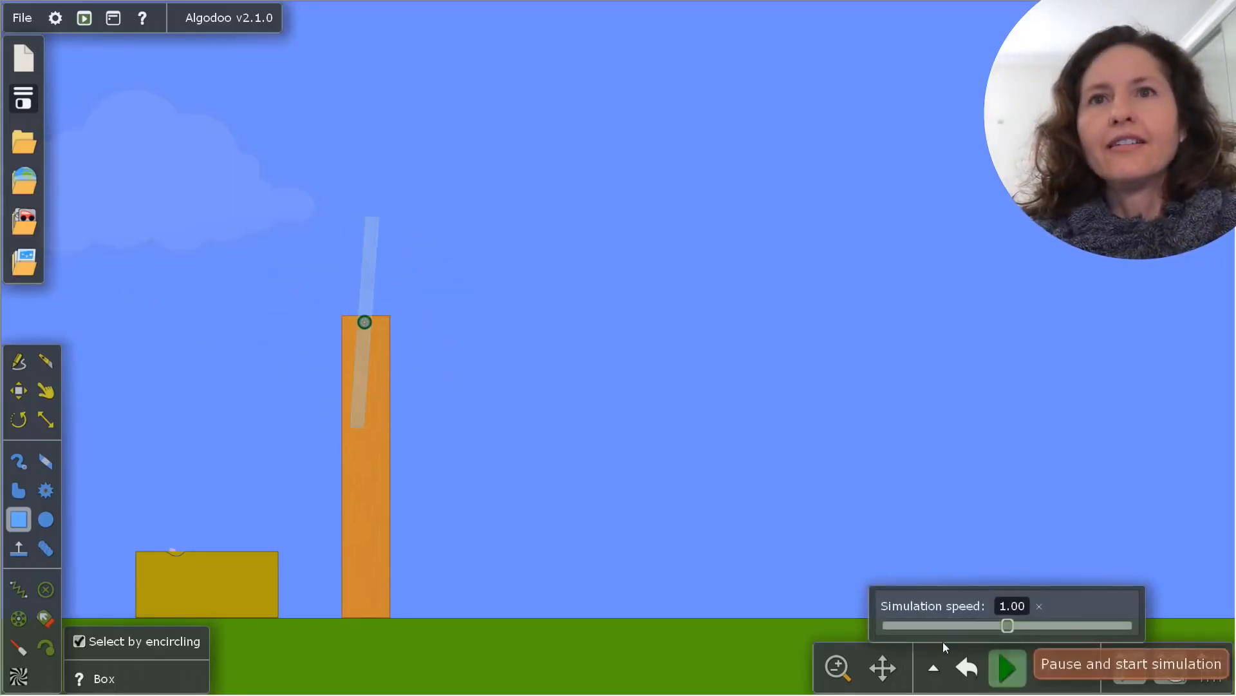
left_click_drag(229, 310, 477, 330)
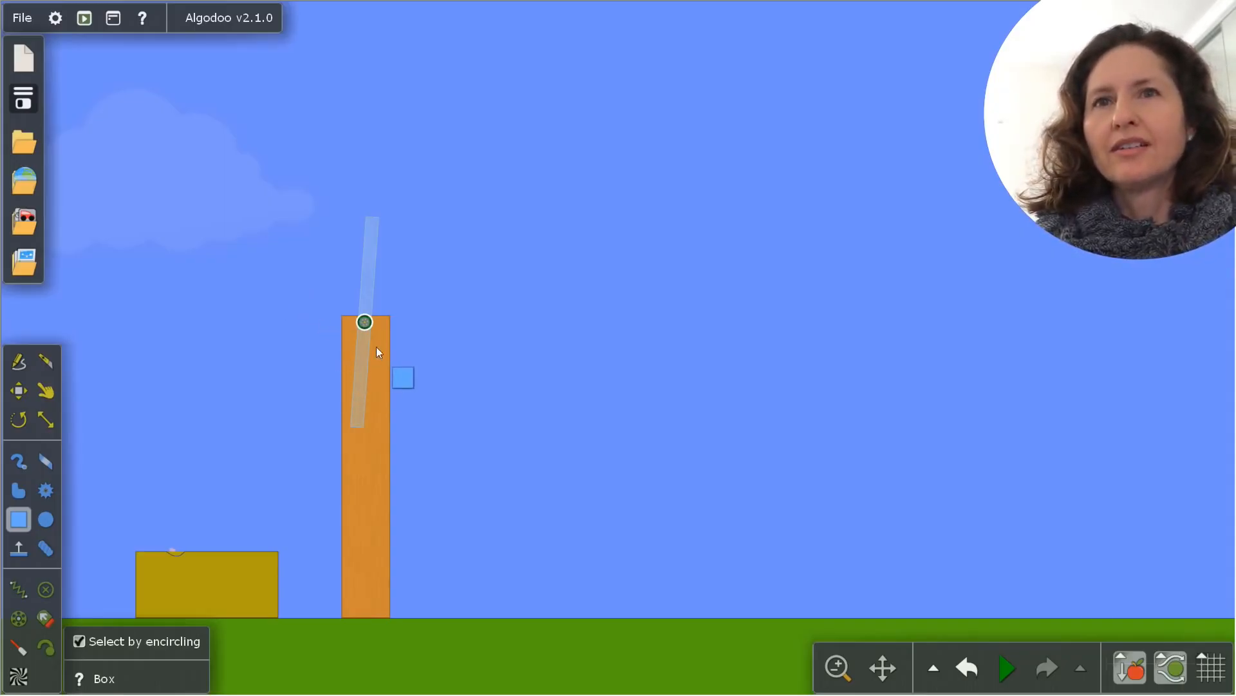
right_click(364, 321)
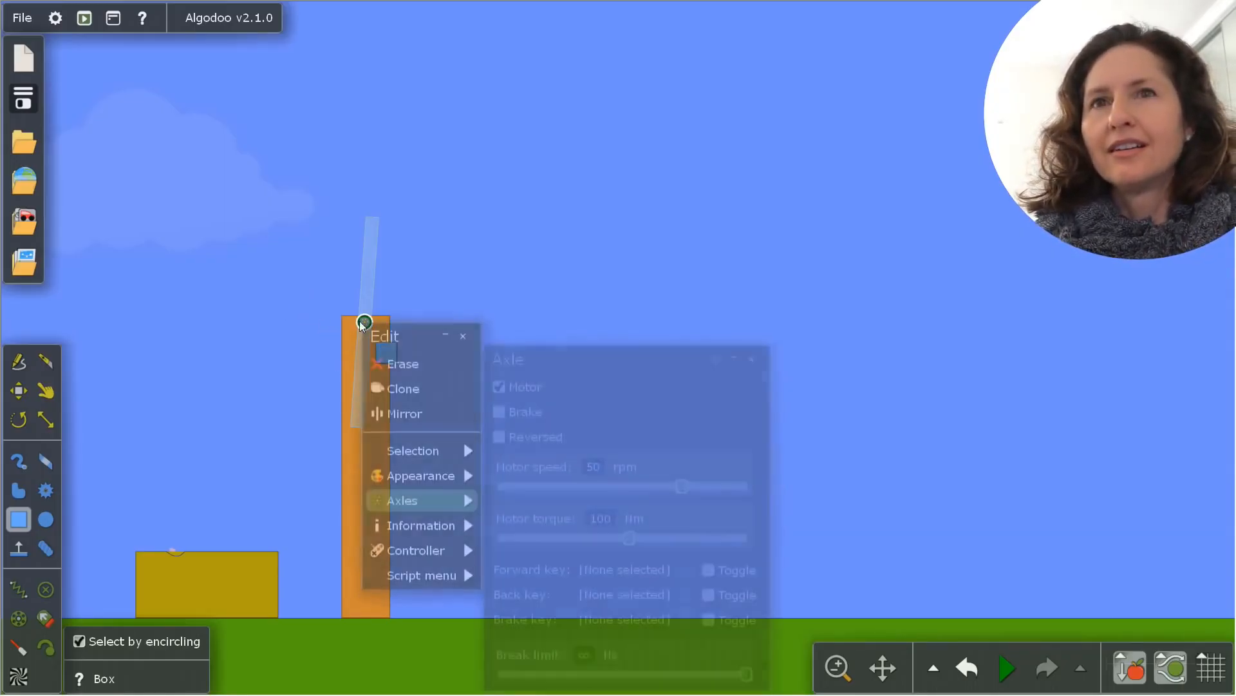
right_click(359, 335)
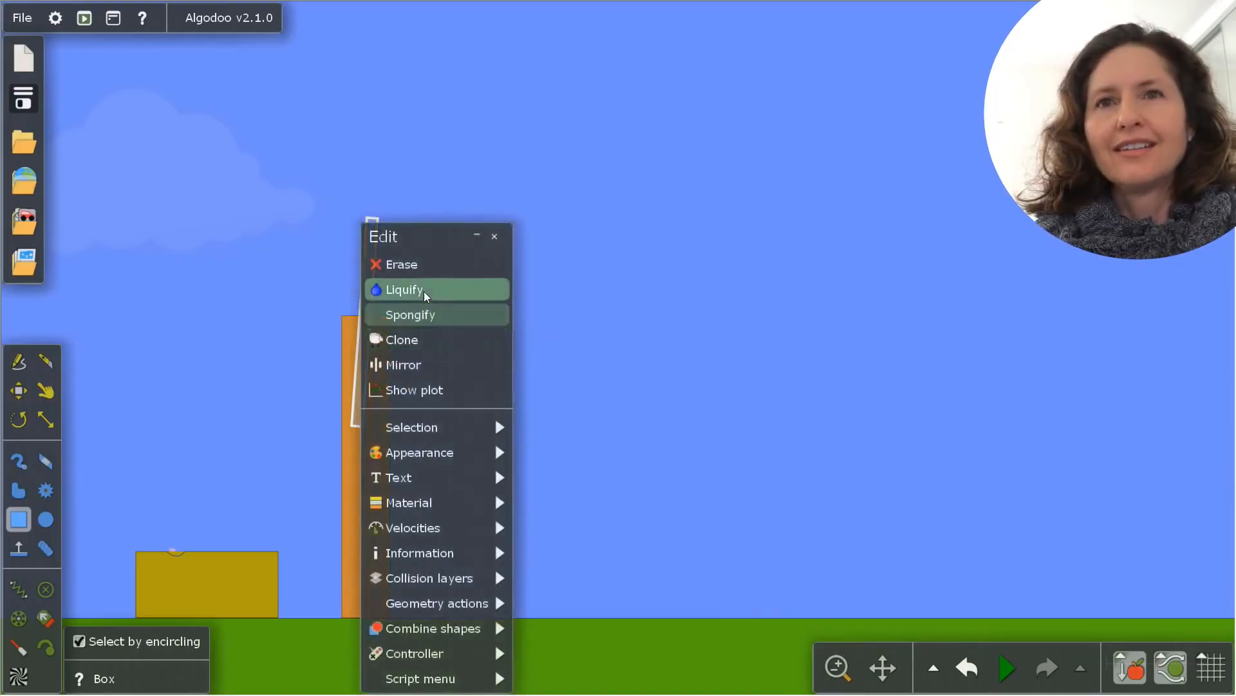
left_click(417, 269)
Draw a freeform four-bladed propeller with the Polygon tool and position its hub over the top of the wooden tower
left_click(20, 461)
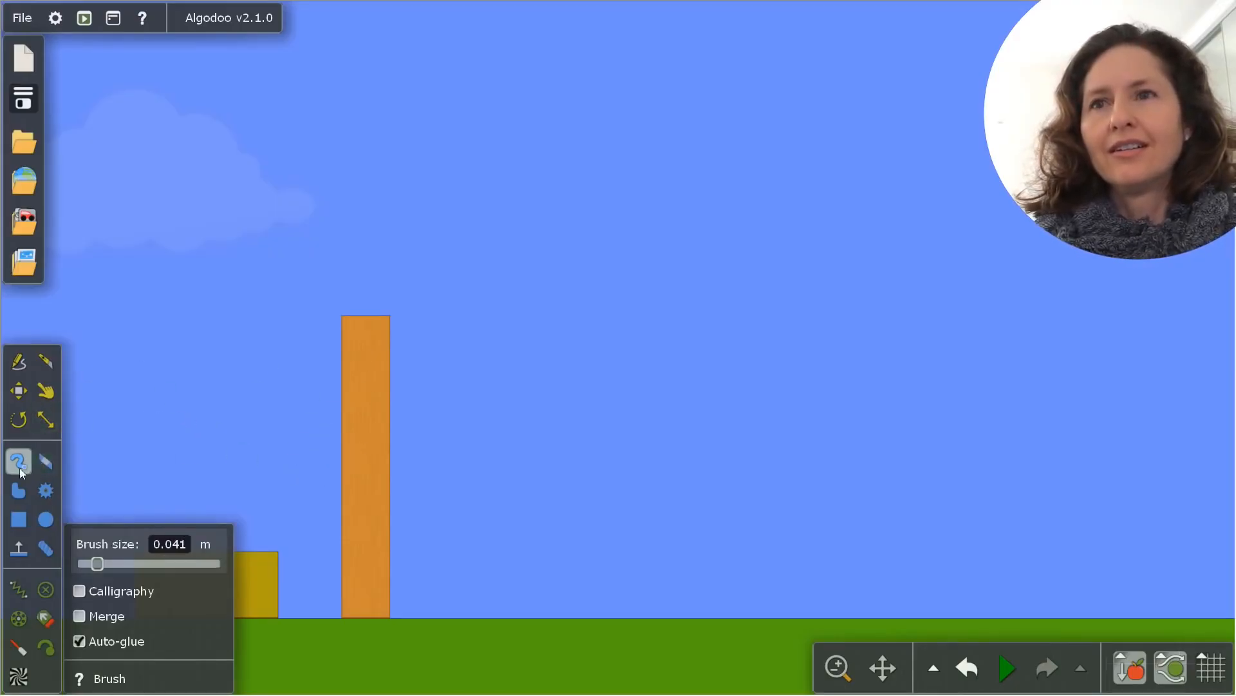
left_click(18, 492)
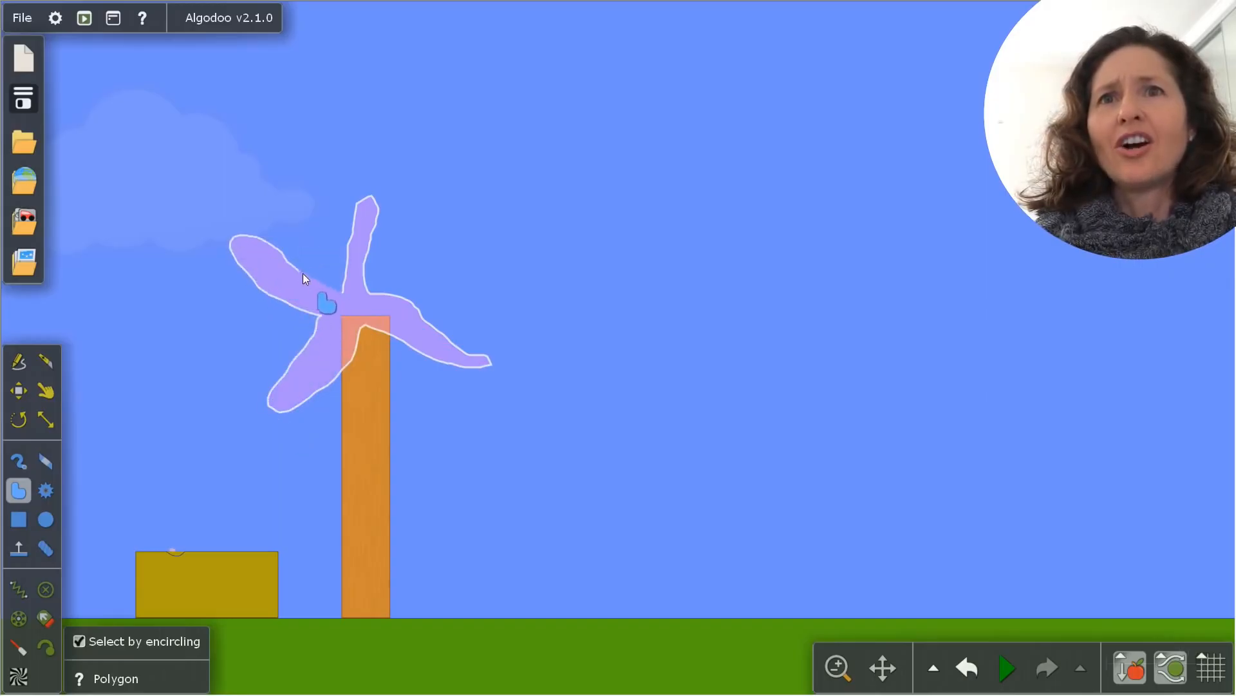
left_click_drag(306, 278, 344, 294)
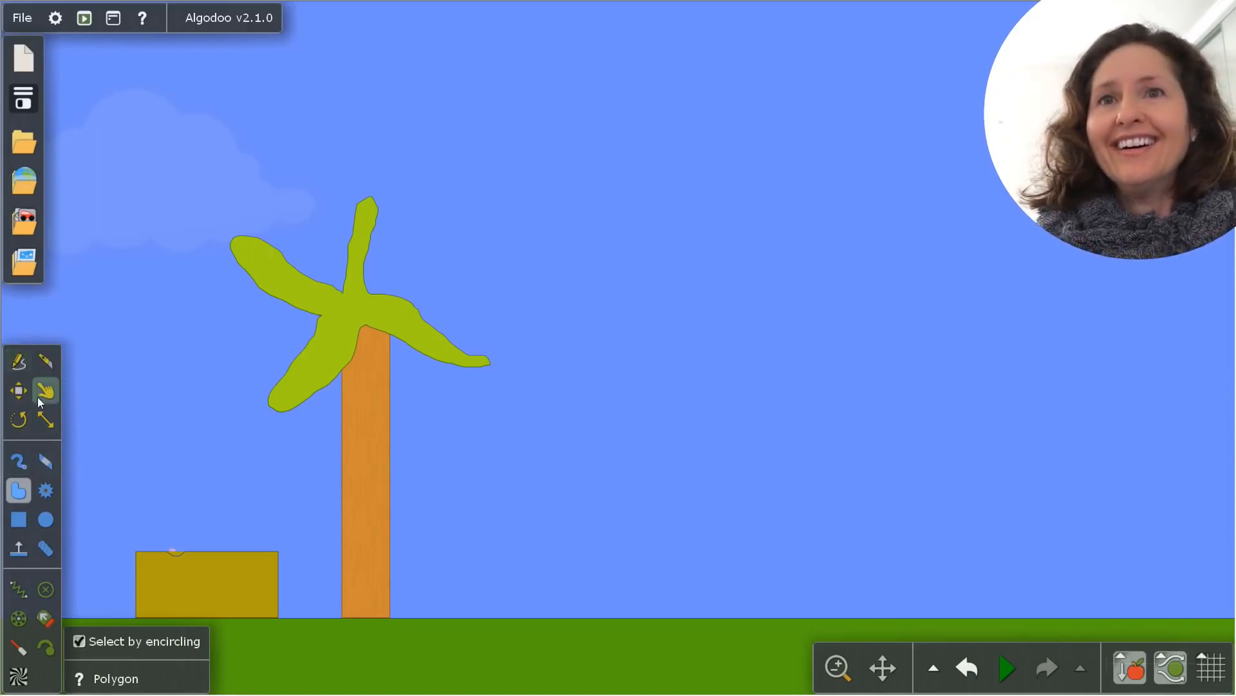
left_click(20, 394)
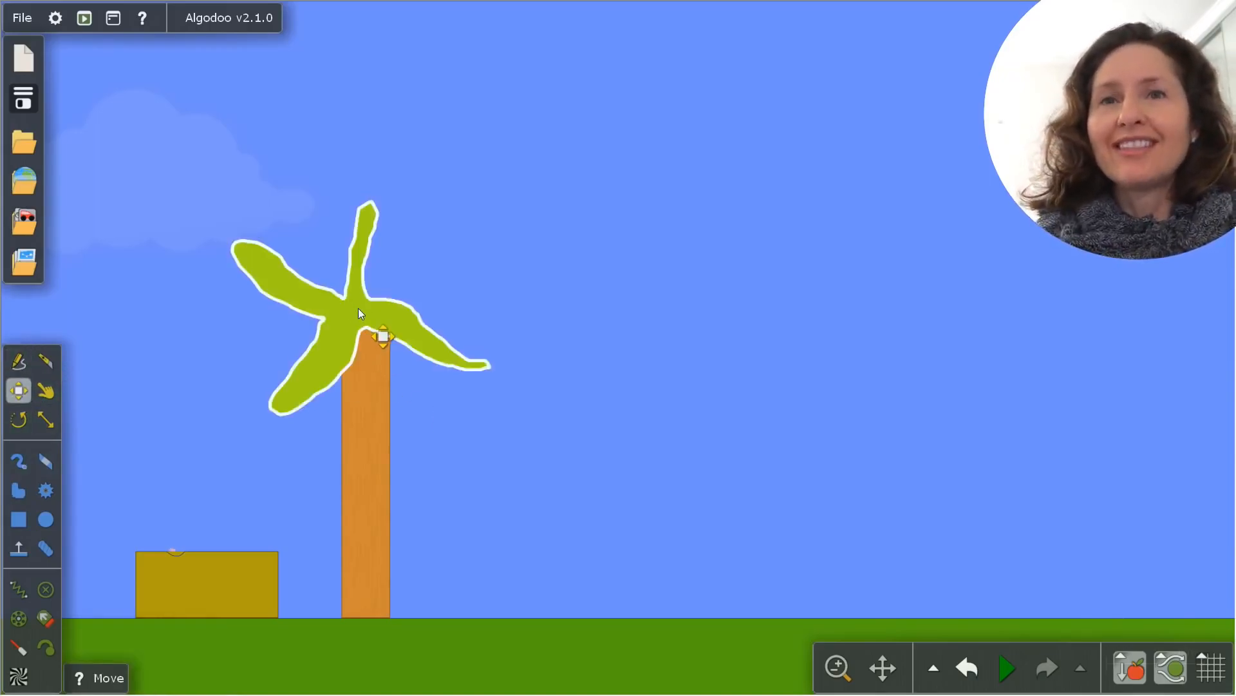
left_click_drag(360, 313, 376, 334)
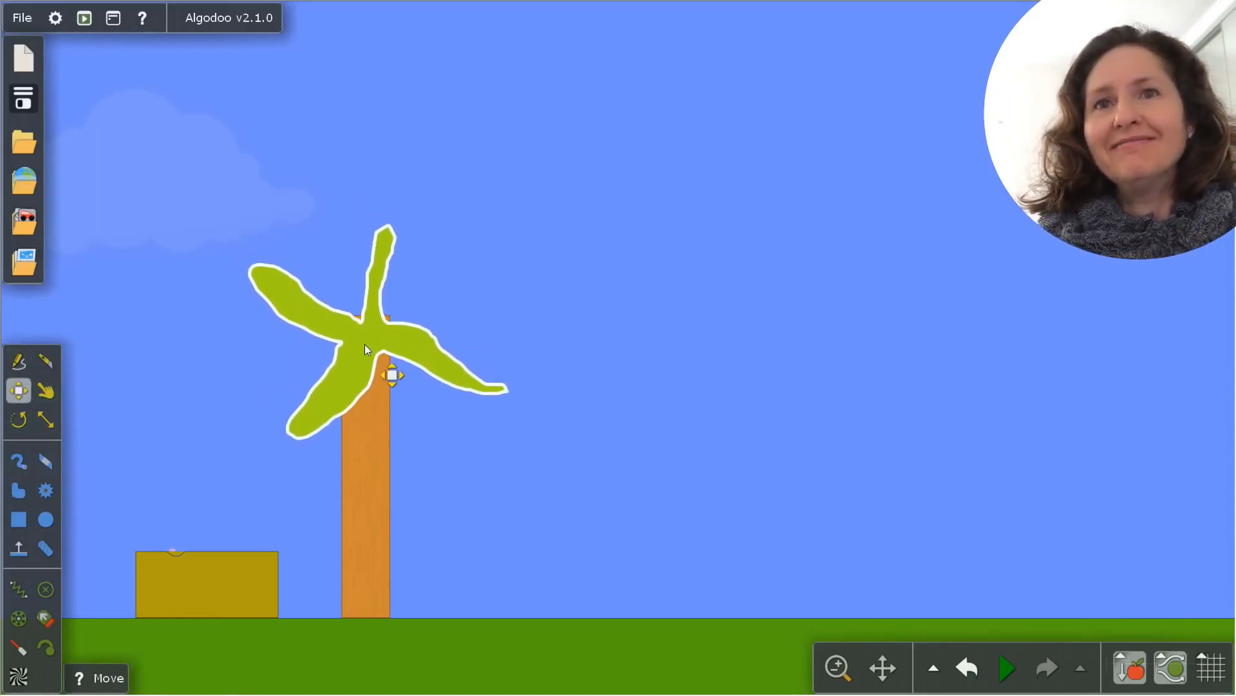
Connect the propeller hub to the tower with an axle and enable its motor at 40 rpm
left_click(50, 595)
left_click(19, 617)
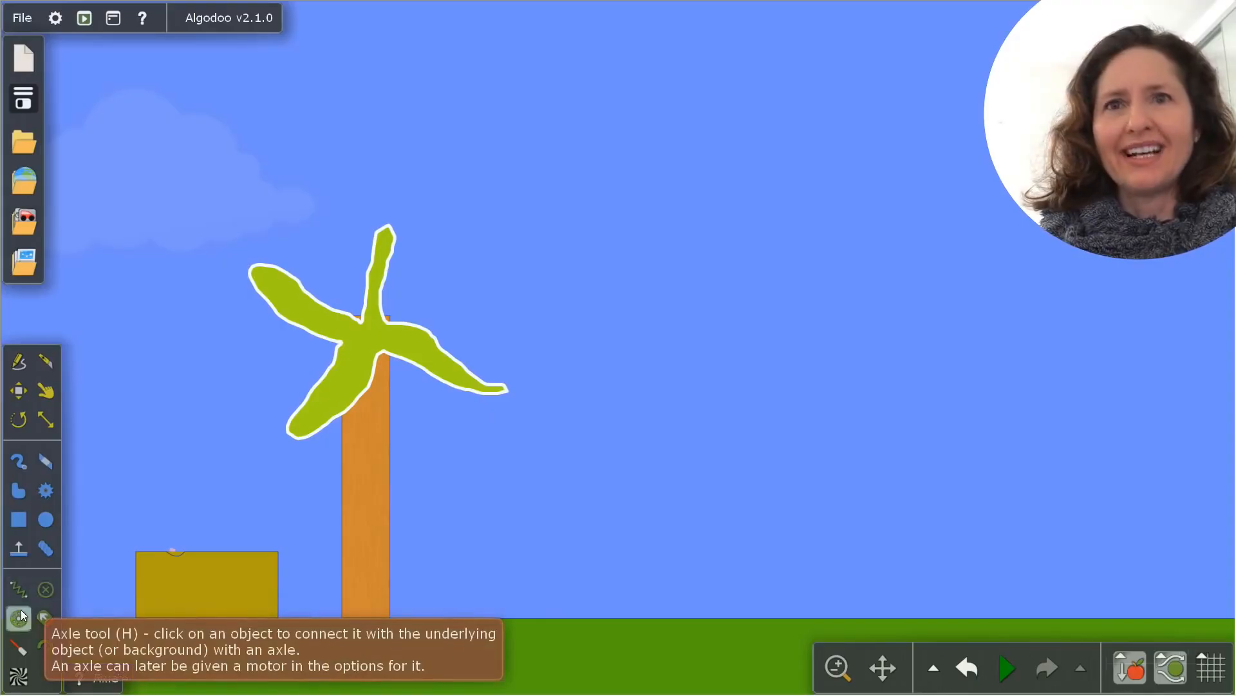
right_click(366, 335)
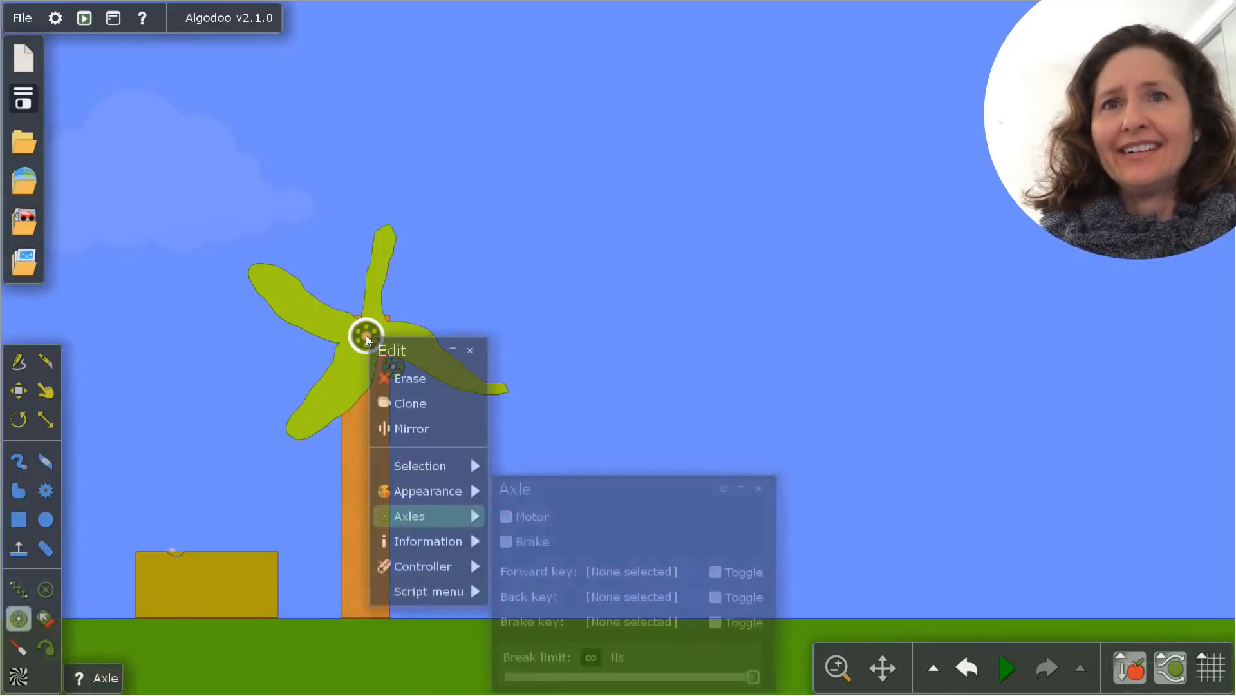
mouse_move(450, 515)
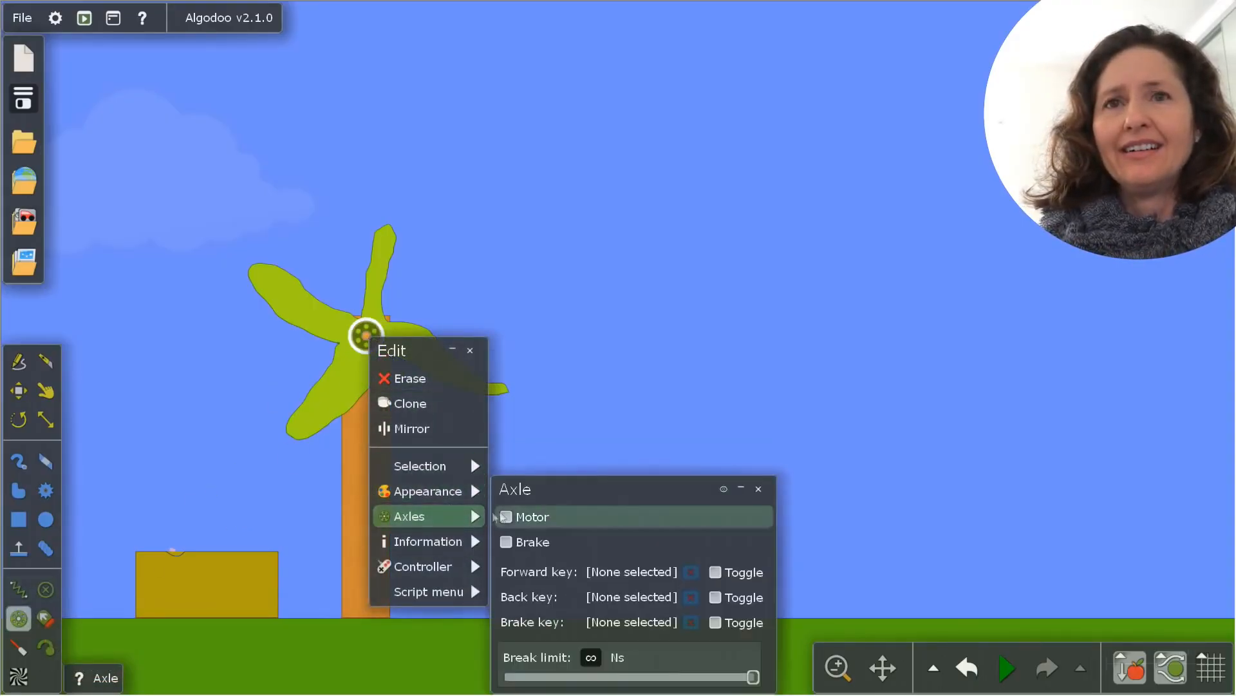
left_click(506, 516)
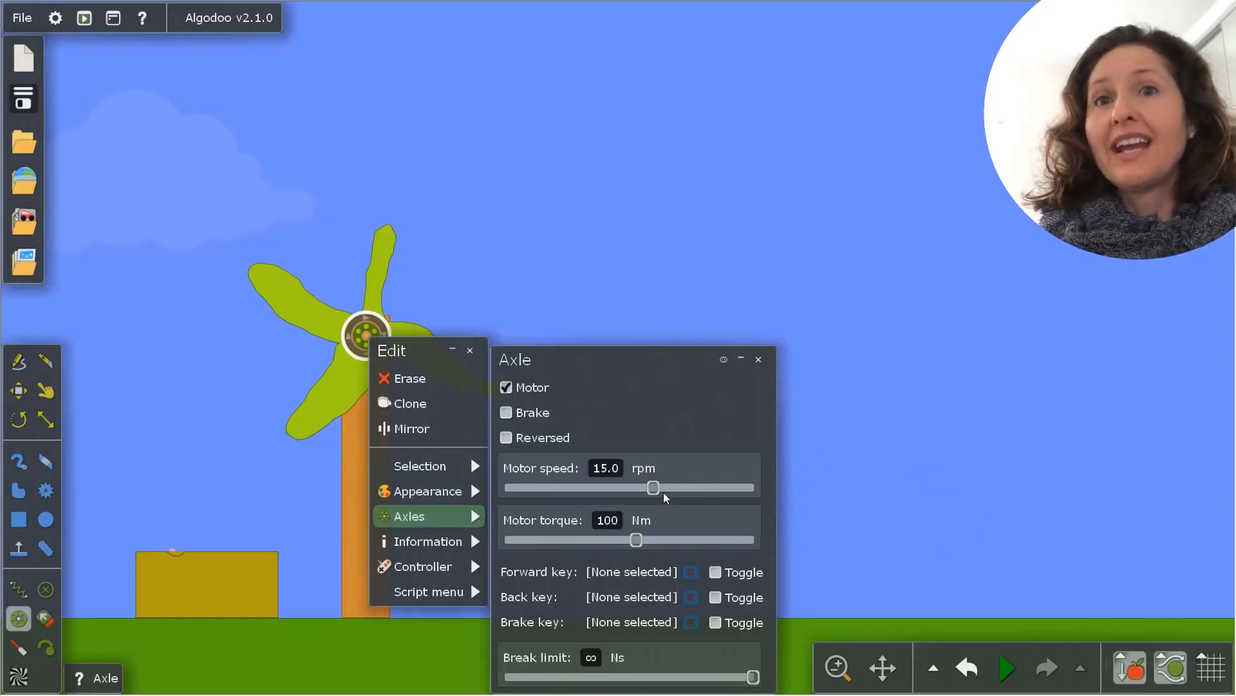
left_click_drag(663, 492, 691, 492)
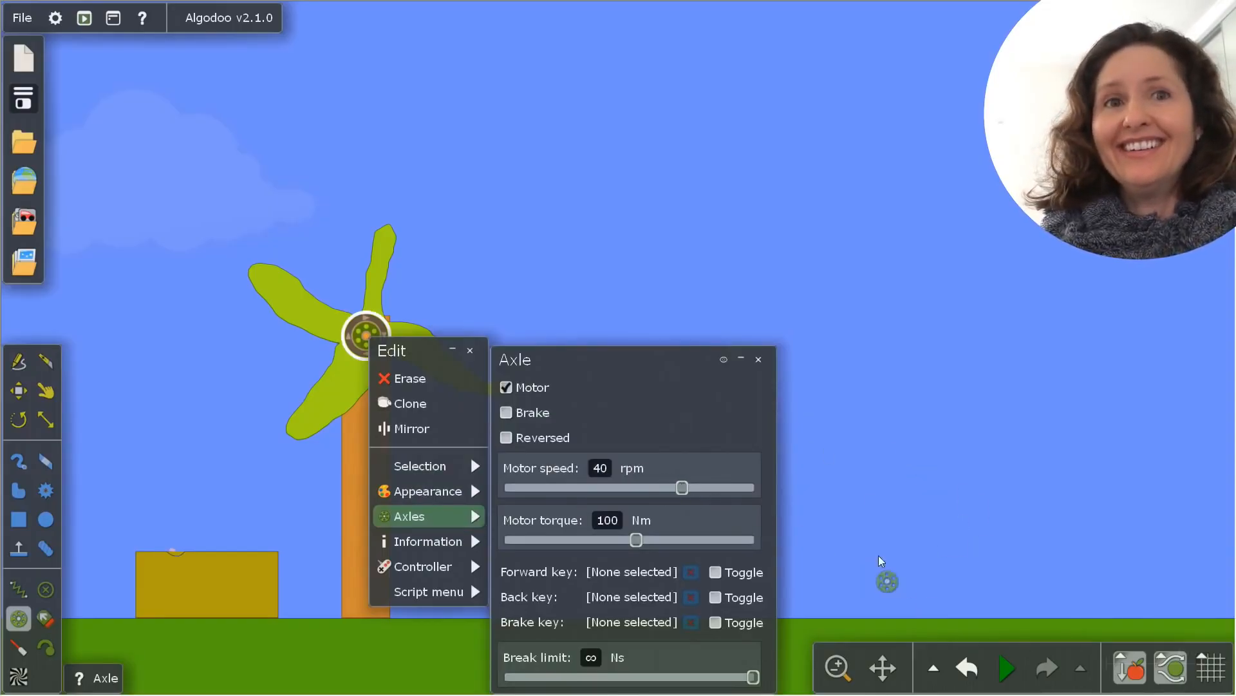
Run the simulation, move the axle settings clear of the windmill, and reduce the motor speed to 7.2 rpm
left_click(1006, 663)
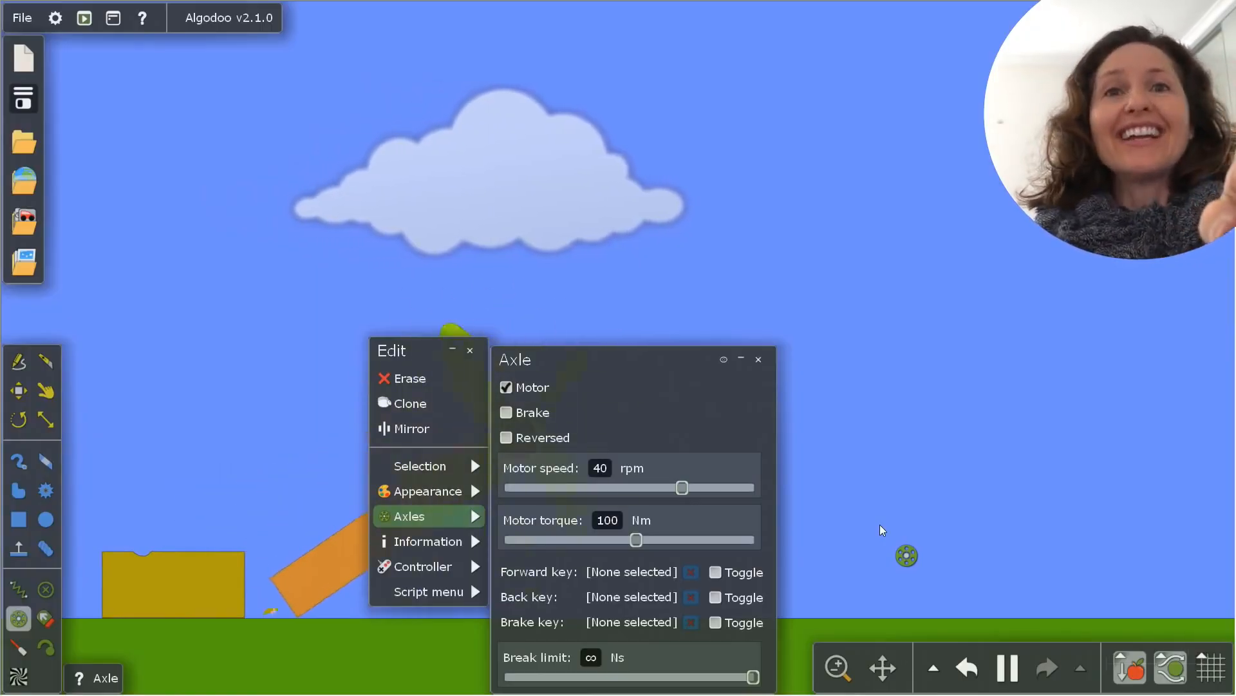
left_click_drag(422, 357, 11, 93)
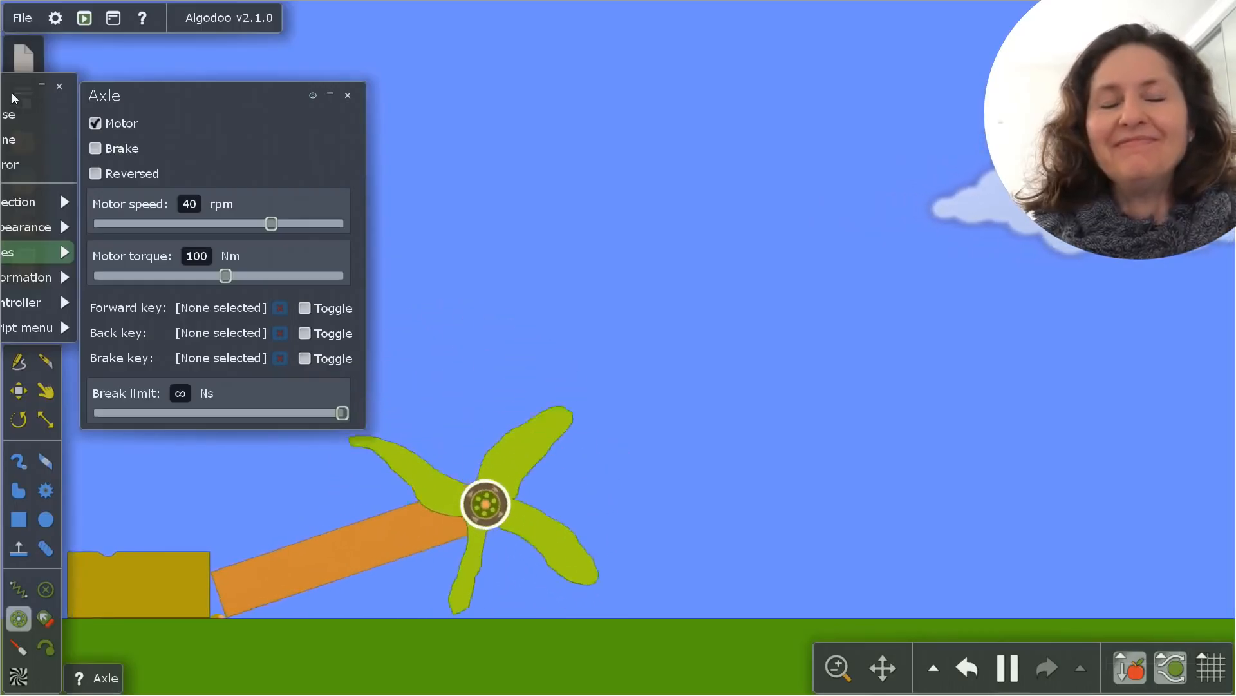
left_click_drag(12, 98, 627, 79)
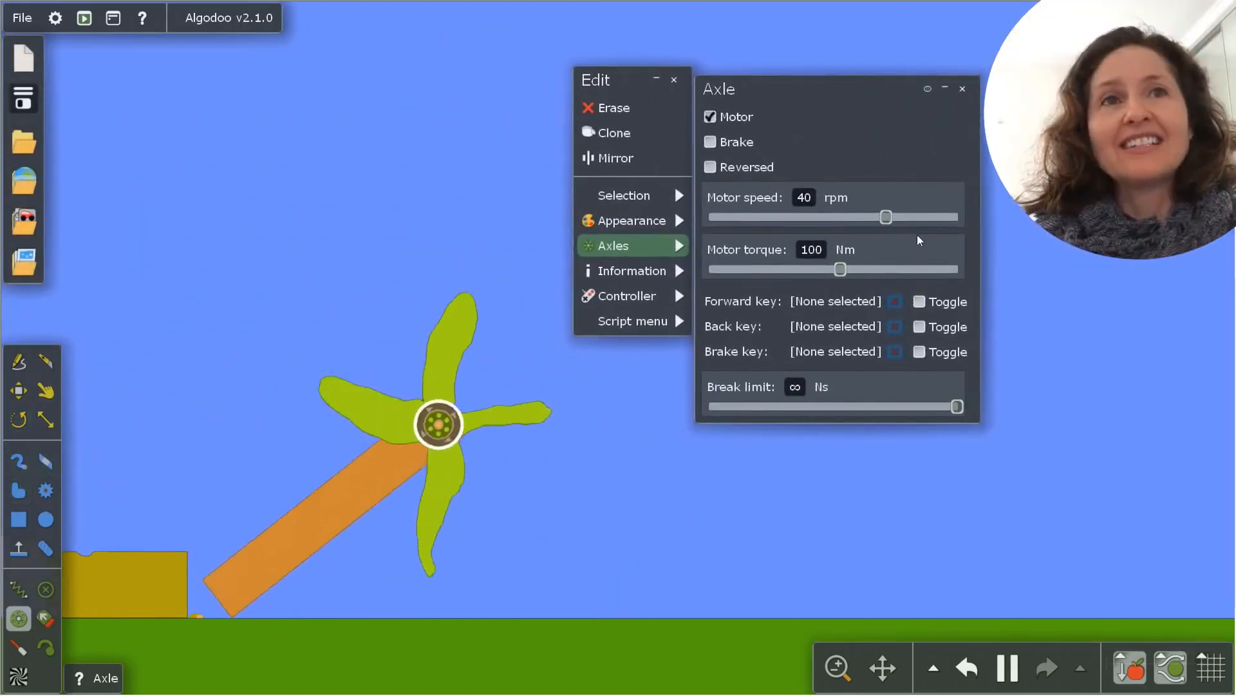
left_click_drag(886, 217, 836, 217)
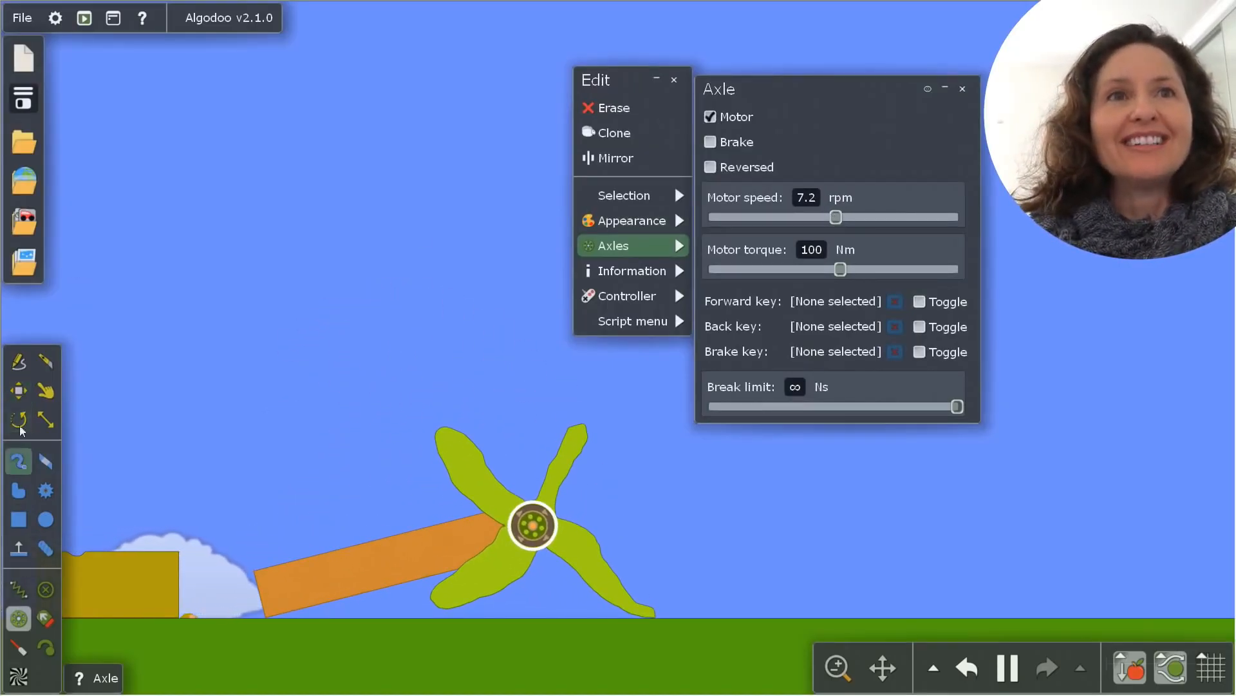
Lift the toppled windmill upright with the Drag tool and pause the simulation while it leans
left_click(45, 391)
left_click_drag(484, 538, 534, 618)
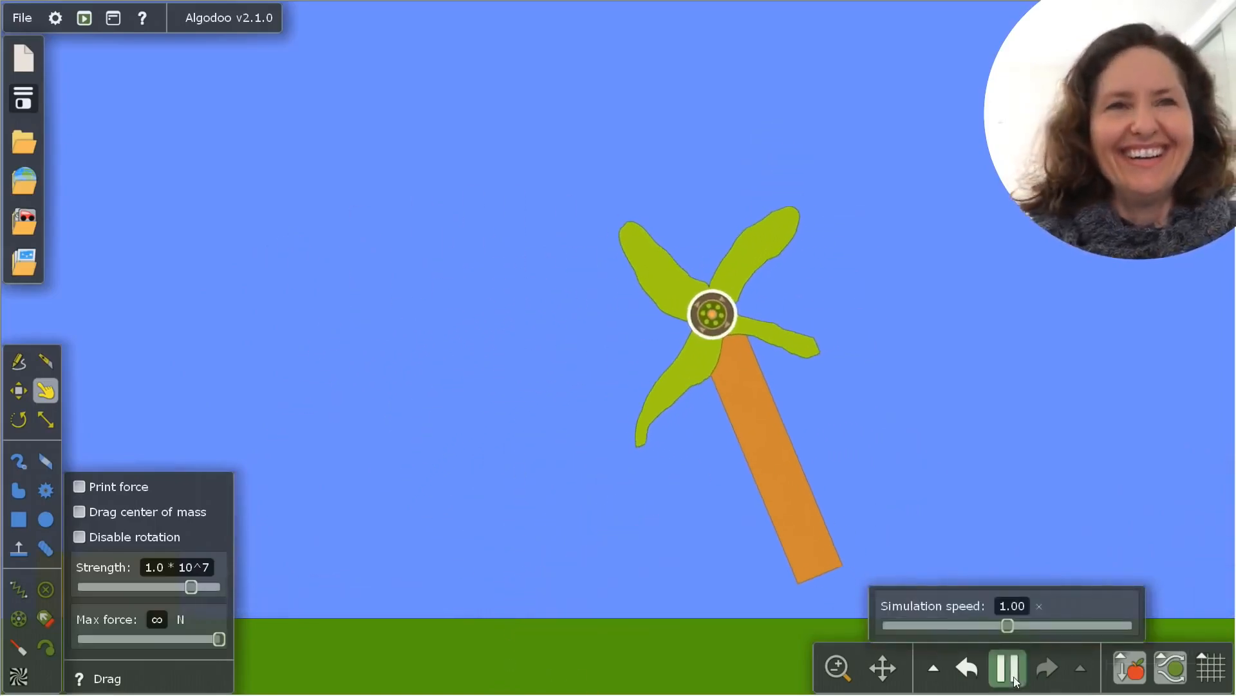
left_click(1016, 679)
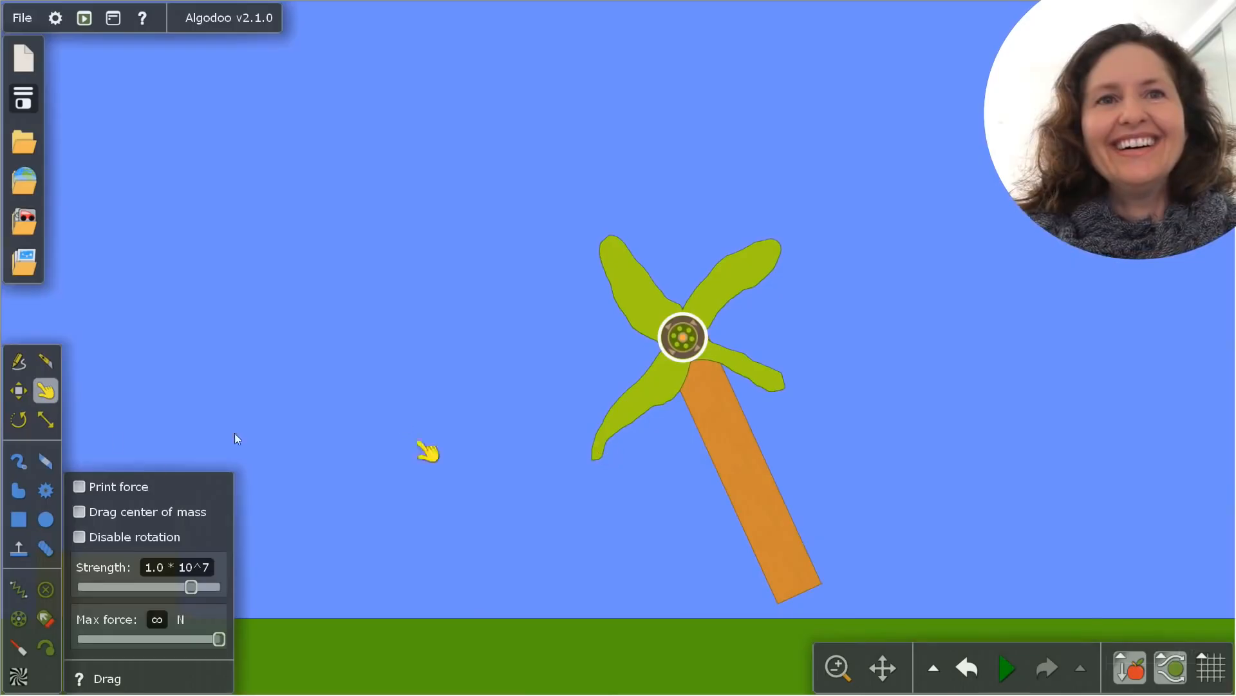
key("m")
left_click_drag(711, 483, 614, 466)
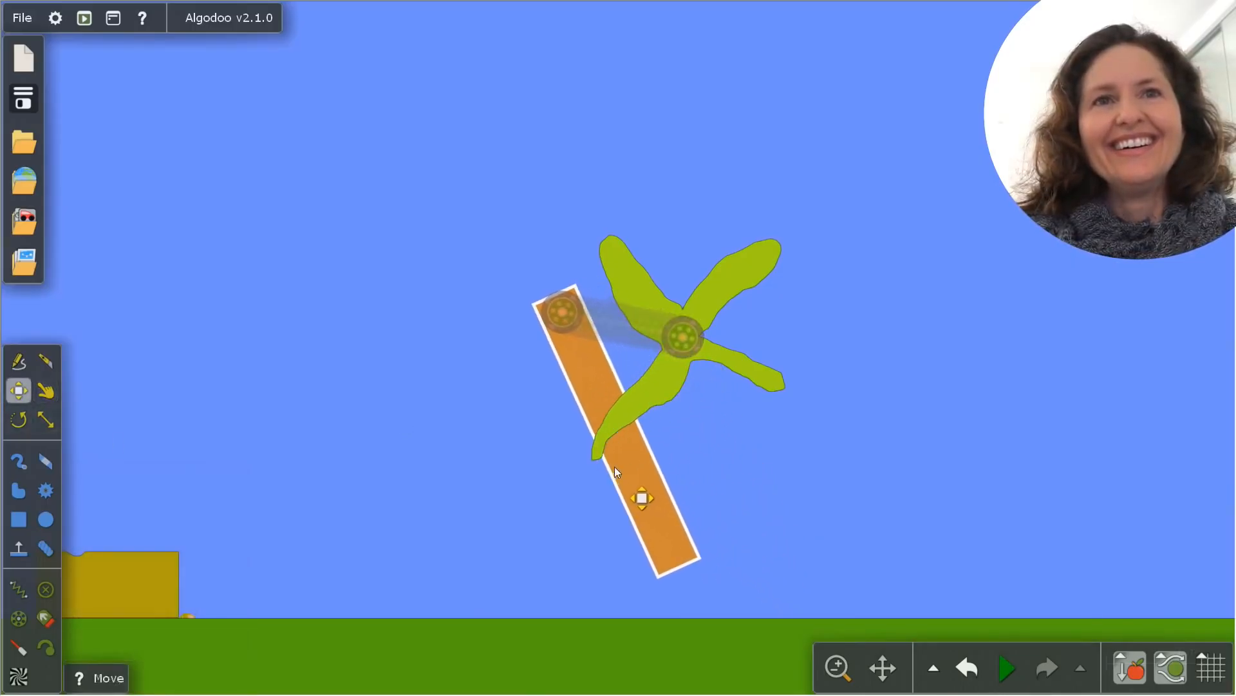
key("ctrl+z")
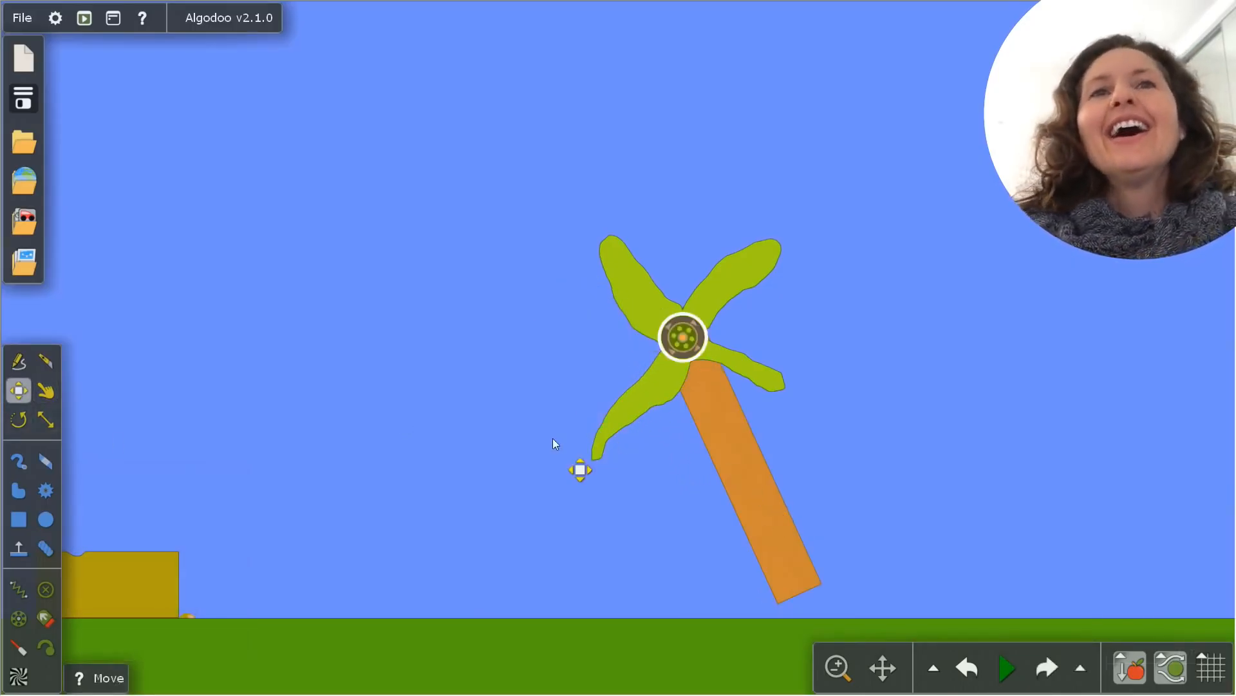
Draw a wide, low freeform base on the ground around the foot of the windmill tower with the Polygon tool
left_click(13, 496)
left_click_drag(538, 541, 1013, 619)
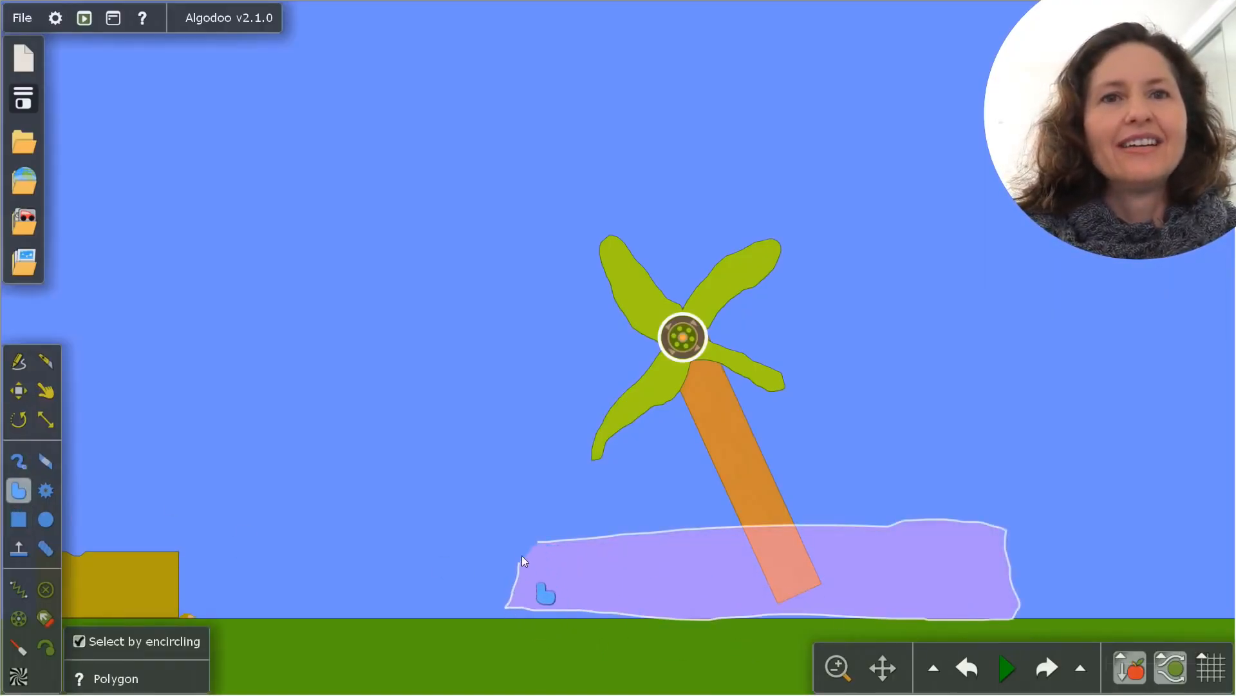
left_click_drag(521, 555, 541, 540)
Anchor the base to the tower foot and to the ground with axles, and run the simulation
key("a")
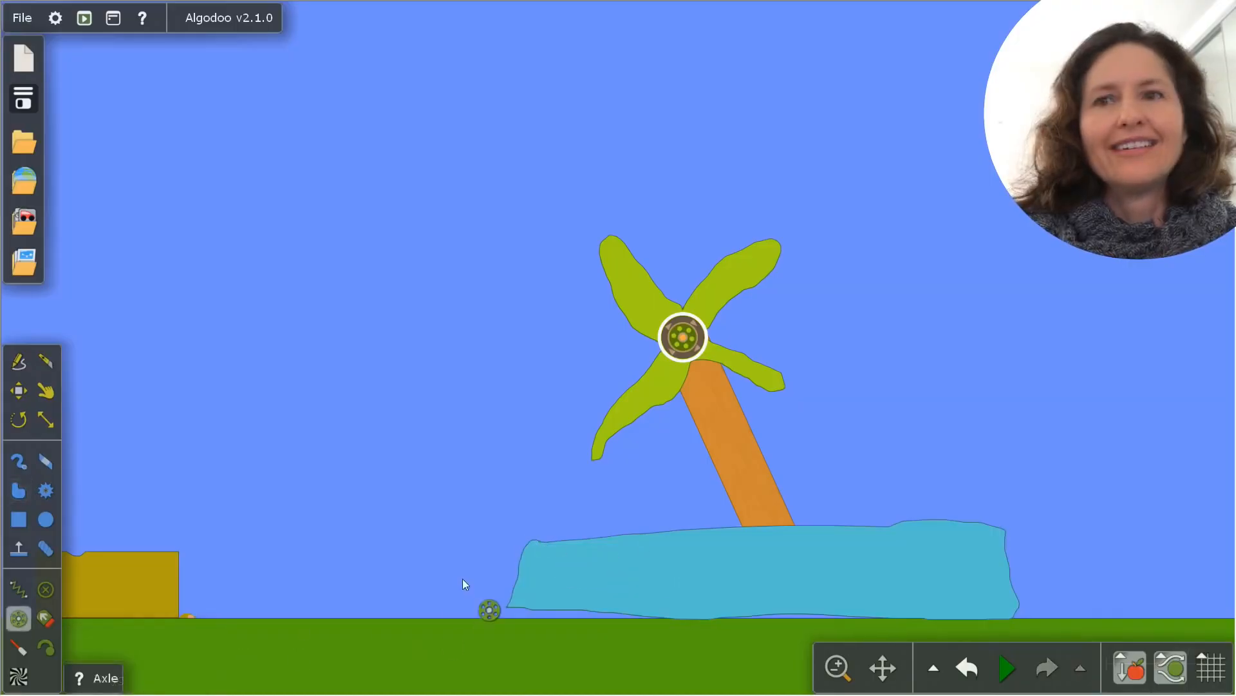
left_click(782, 578)
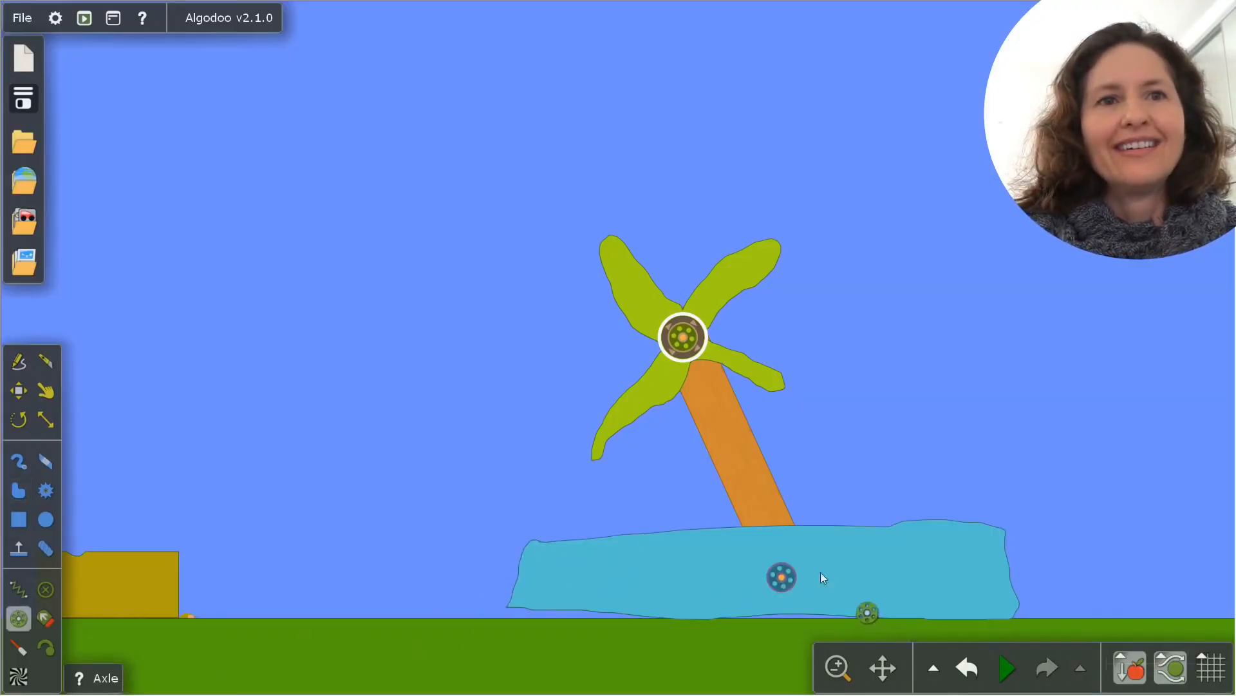
left_click(709, 617)
left_click(1007, 667)
left_click(19, 390)
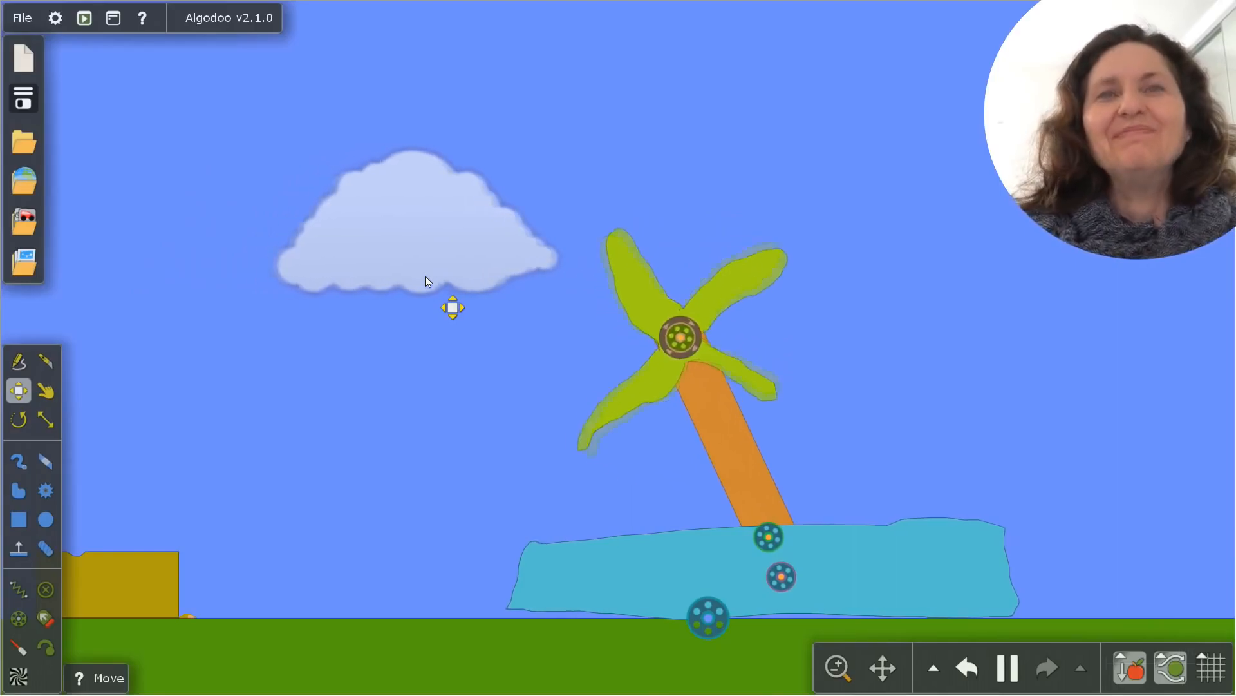
right_click(676, 336)
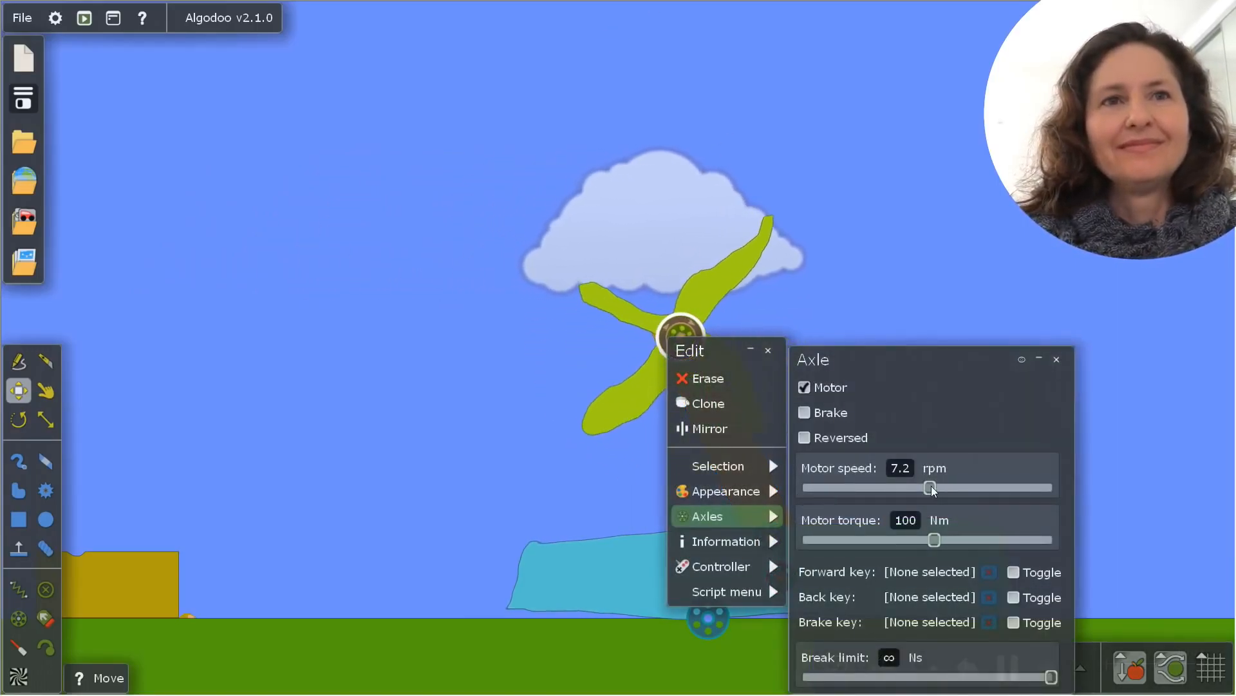
left_click_drag(916, 360, 381, 259)
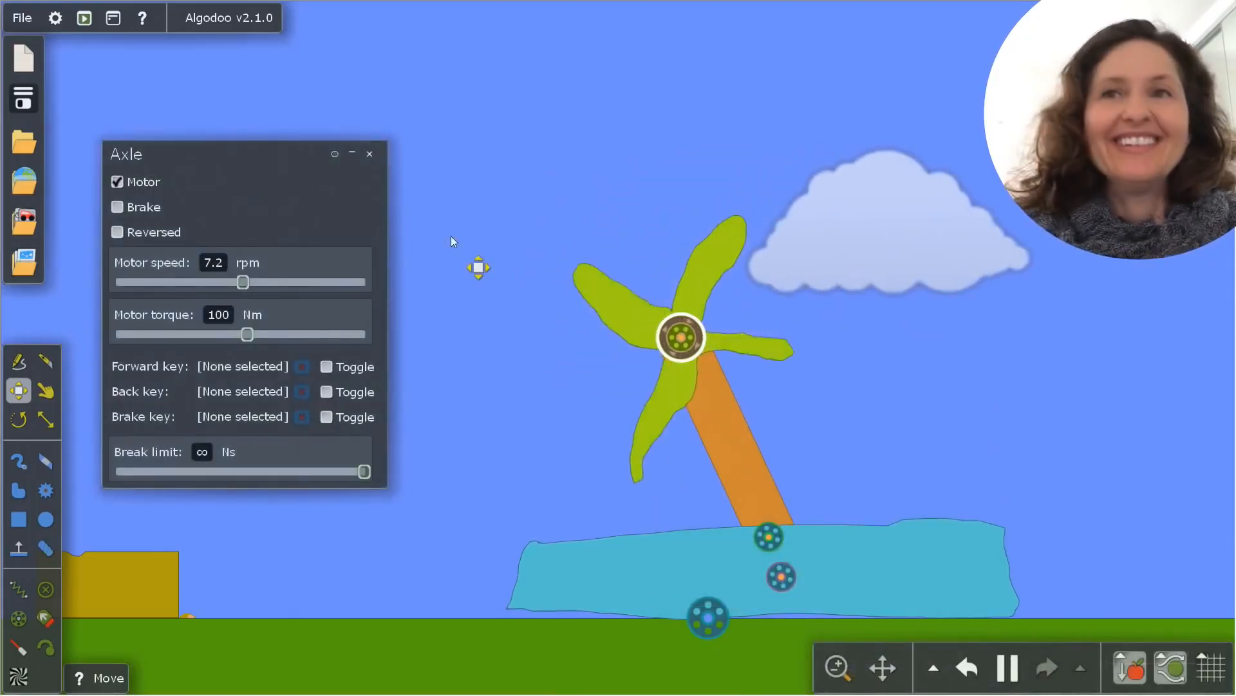
left_click_drag(243, 281, 383, 286)
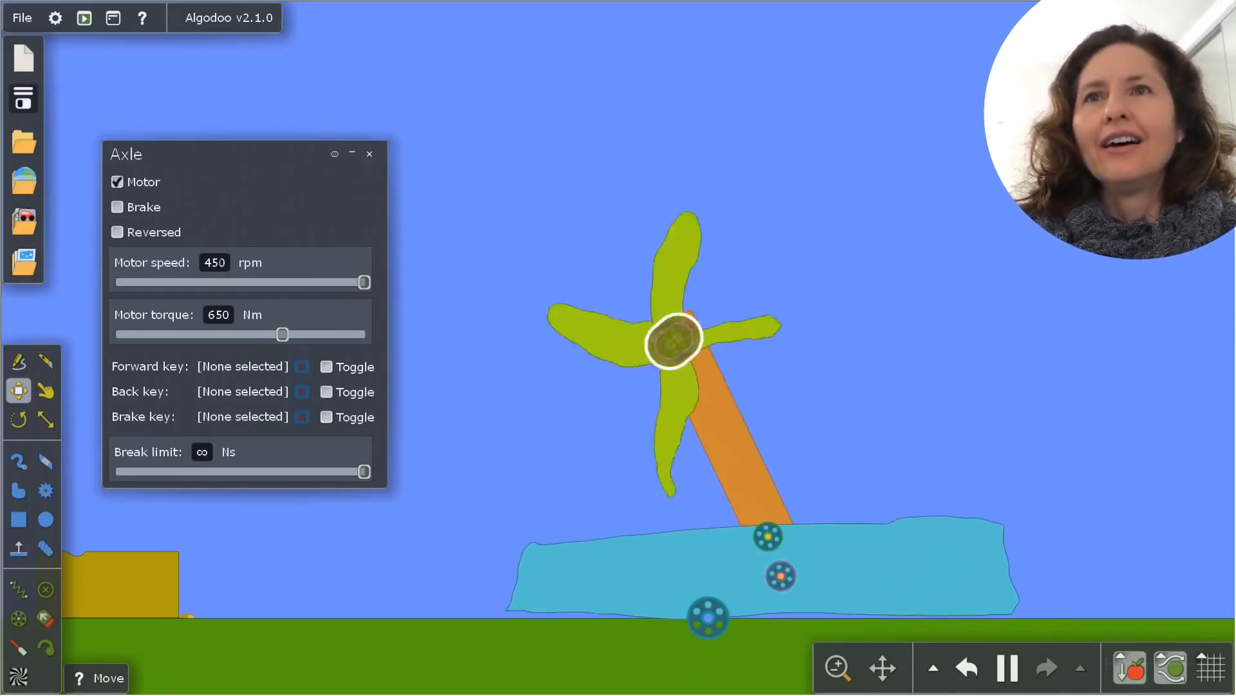
left_click(229, 260)
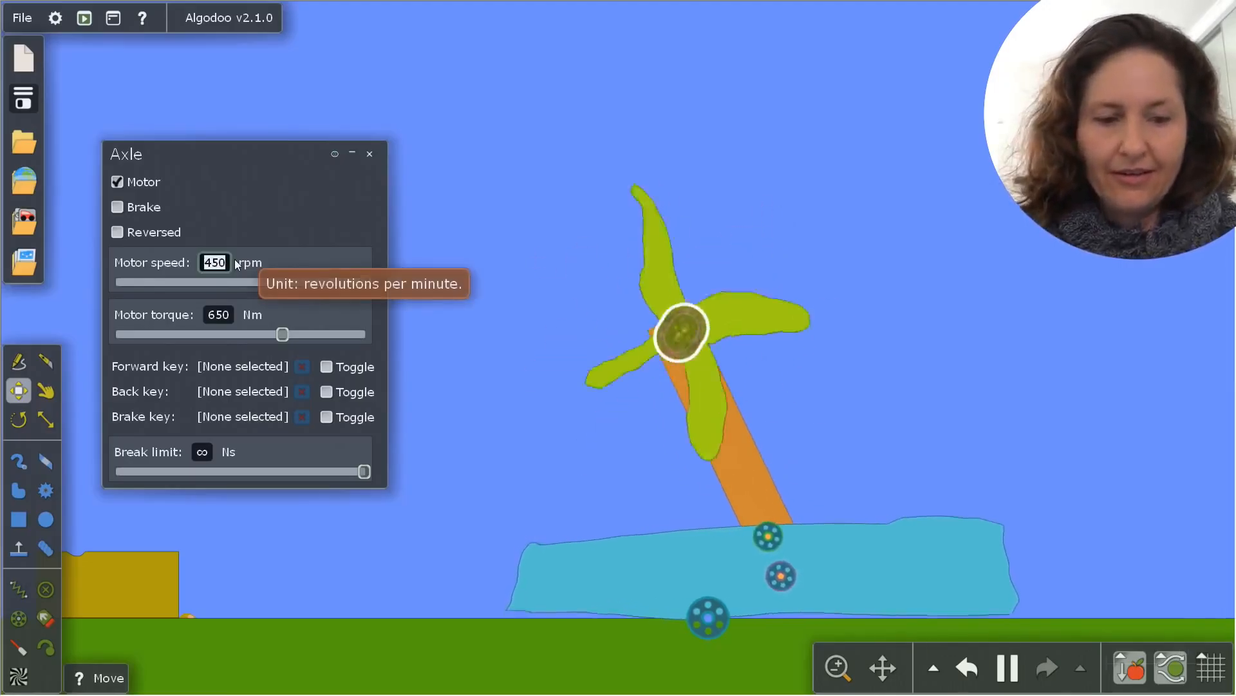
type("1000000000")
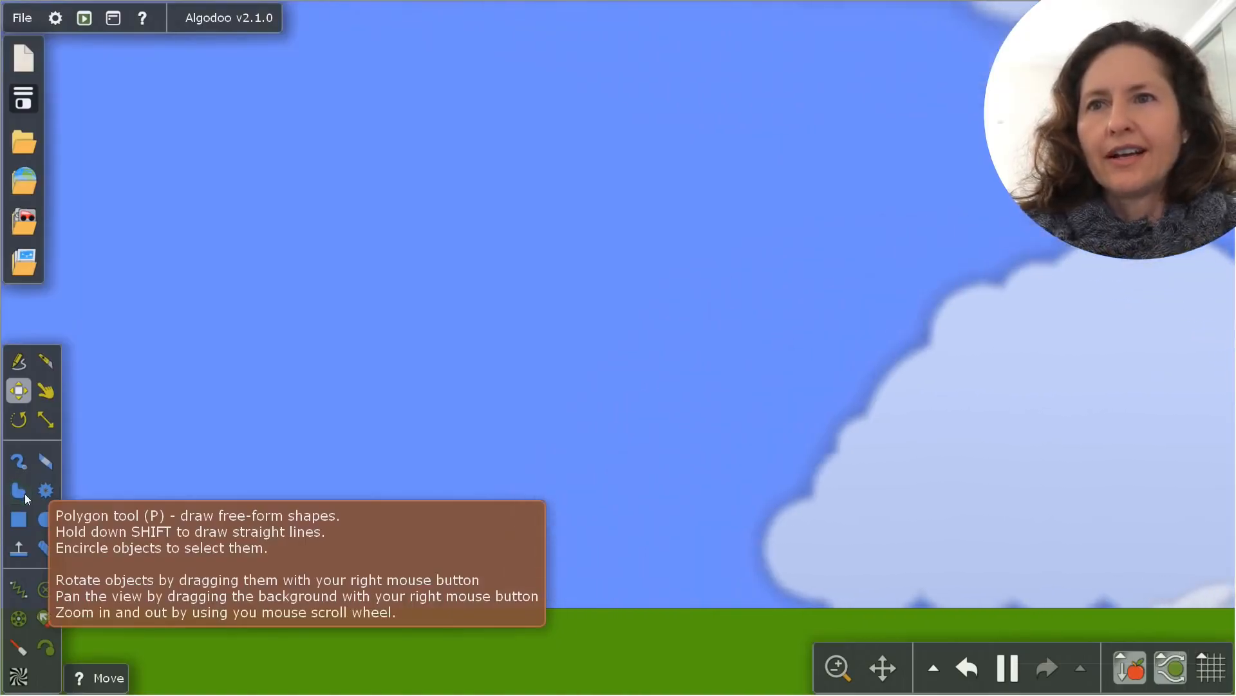
Draw a freeform car body with two wheel arches above an empty stretch of ground, using the Polygon tool
left_click(25, 493)
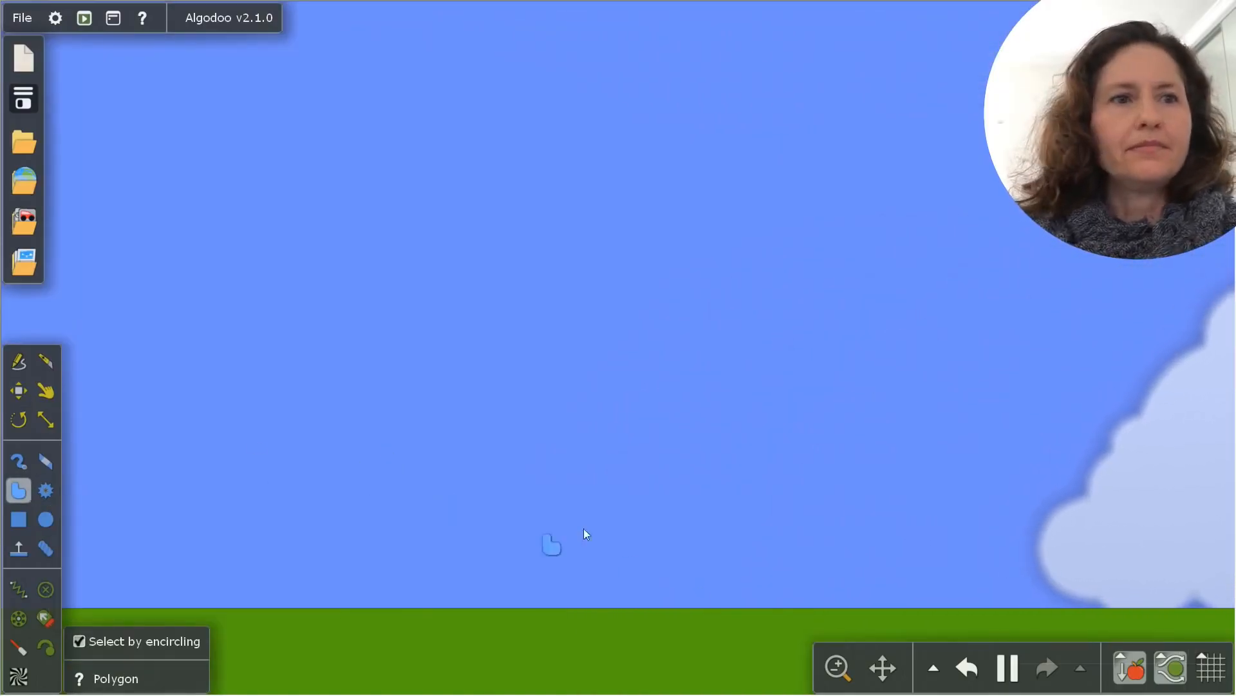
mouse_move(235, 543)
left_mouse_down()
mouse_move(281, 545)
mouse_move(309, 524)
mouse_move(355, 545)
mouse_move(747, 538)
mouse_move(566, 409)
mouse_move(386, 322)
mouse_move(362, 394)
mouse_move(233, 431)
left_mouse_up()
mouse_move(196, 479)
left_mouse_down()
mouse_move(208, 482)
mouse_move(188, 512)
mouse_move(198, 534)
left_mouse_up()
left_click_drag(224, 540, 239, 542)
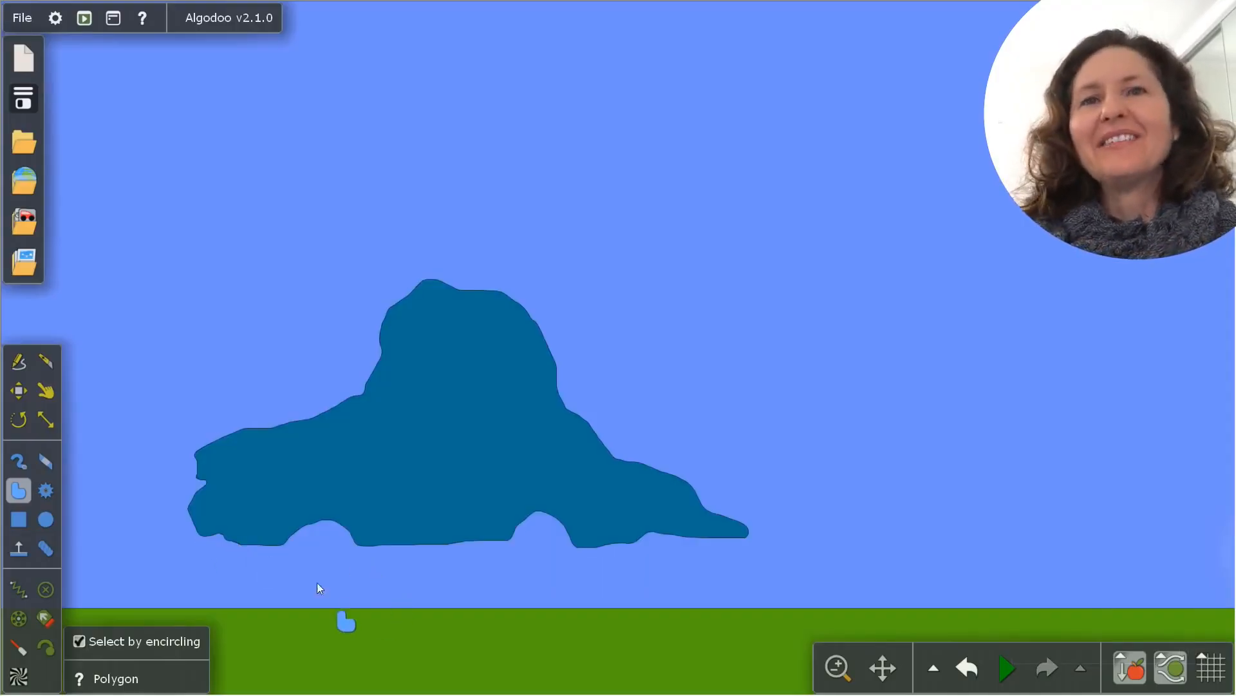
Draw a circular wheel over each of the car body's two wheel arches with the Circle tool
key("c")
left_click_drag(316, 567, 305, 513)
left_click(45, 390)
left_click(44, 520)
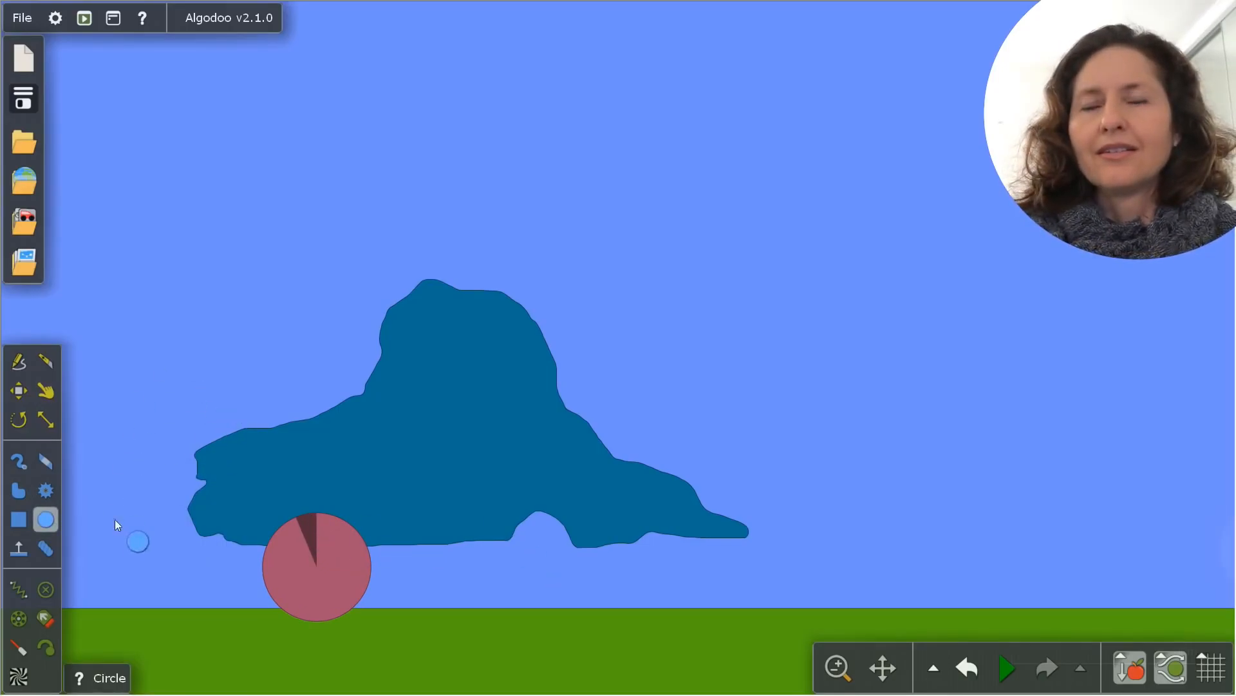
right_click(291, 553)
left_click_drag(541, 510, 541, 571)
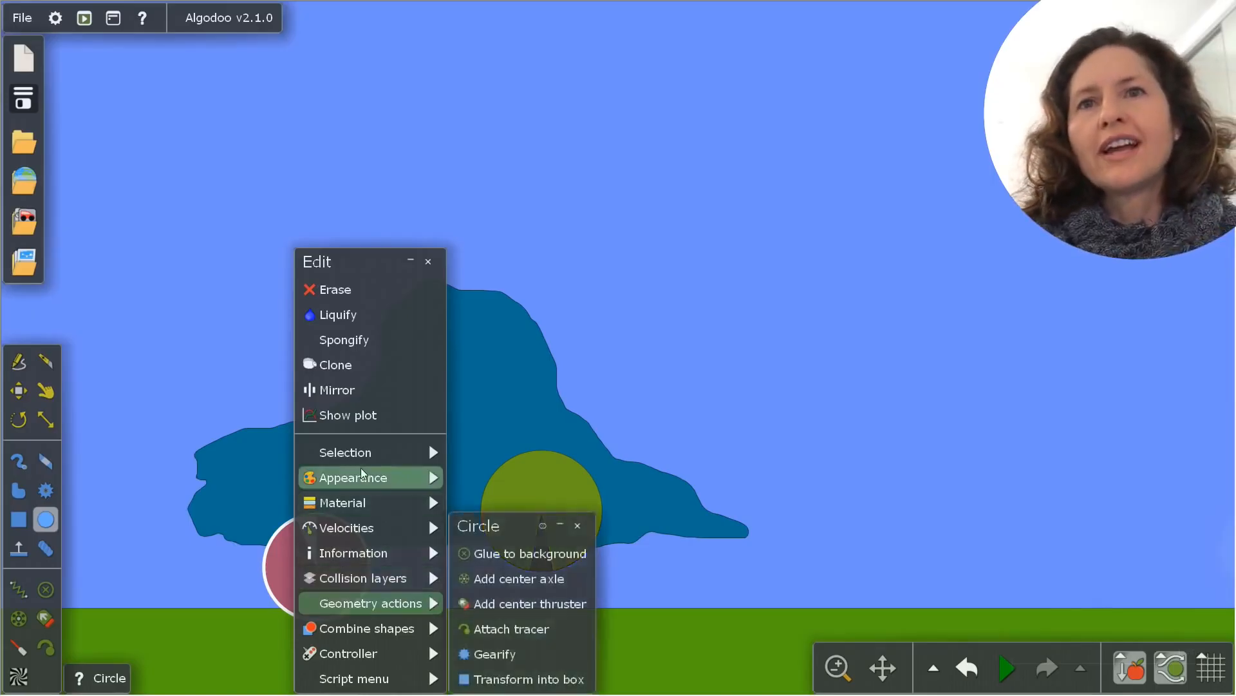
left_click(380, 477)
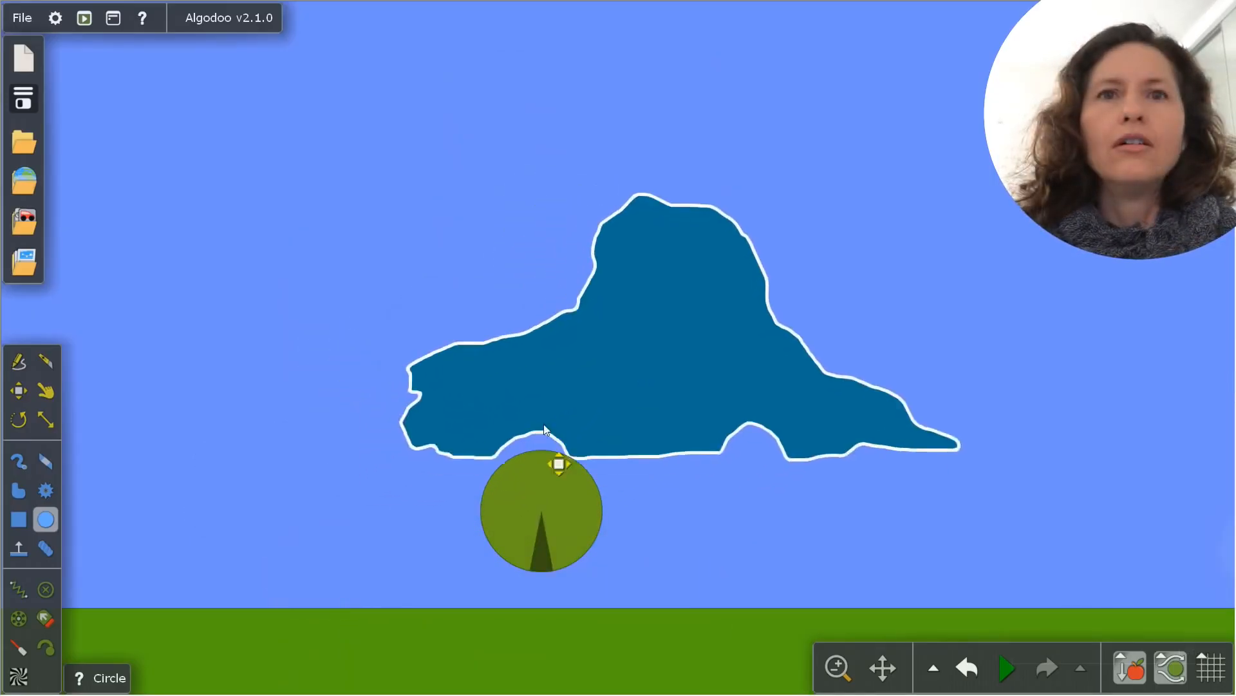
left_click_drag(544, 430, 544, 515)
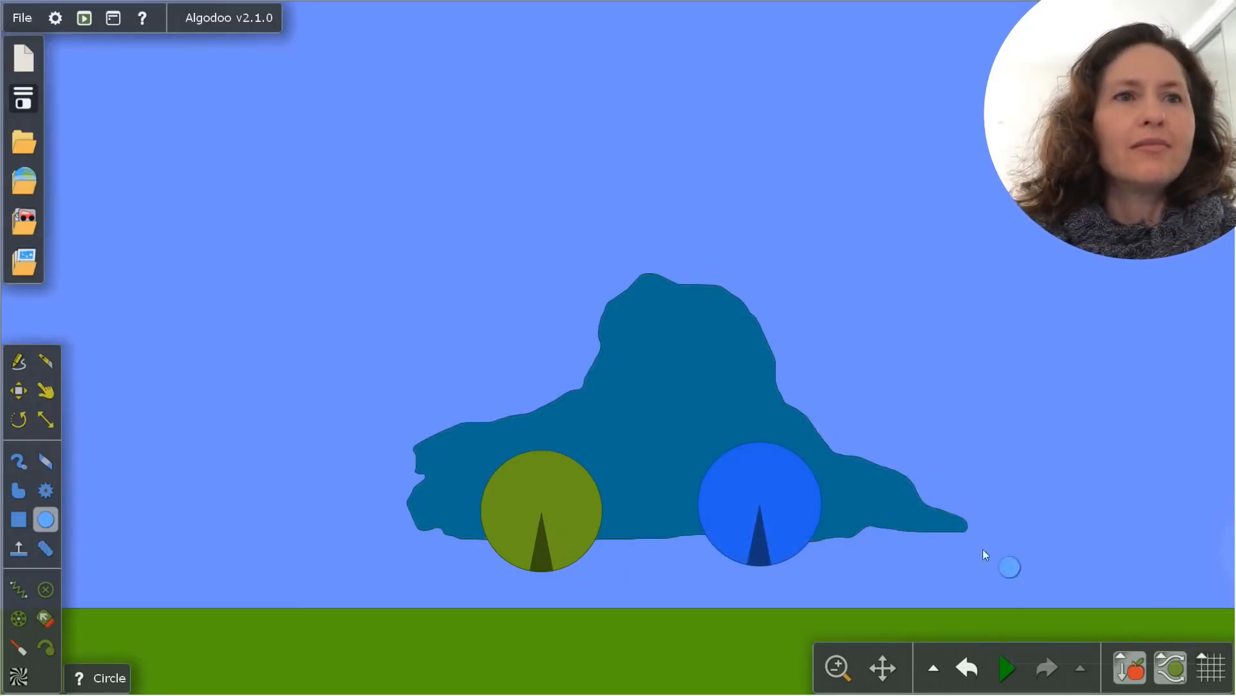
Run the simulation with the unattached wheels, and undo it to restore the car
left_click(995, 667)
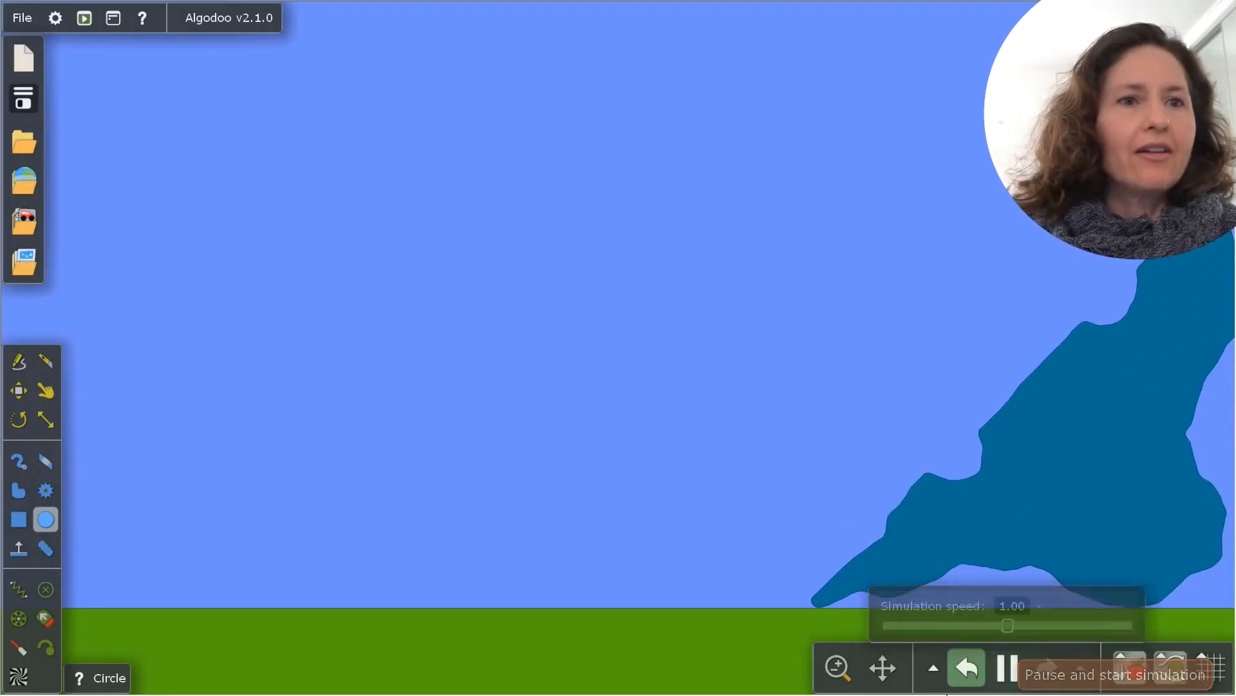
left_click(998, 672)
left_click(967, 670)
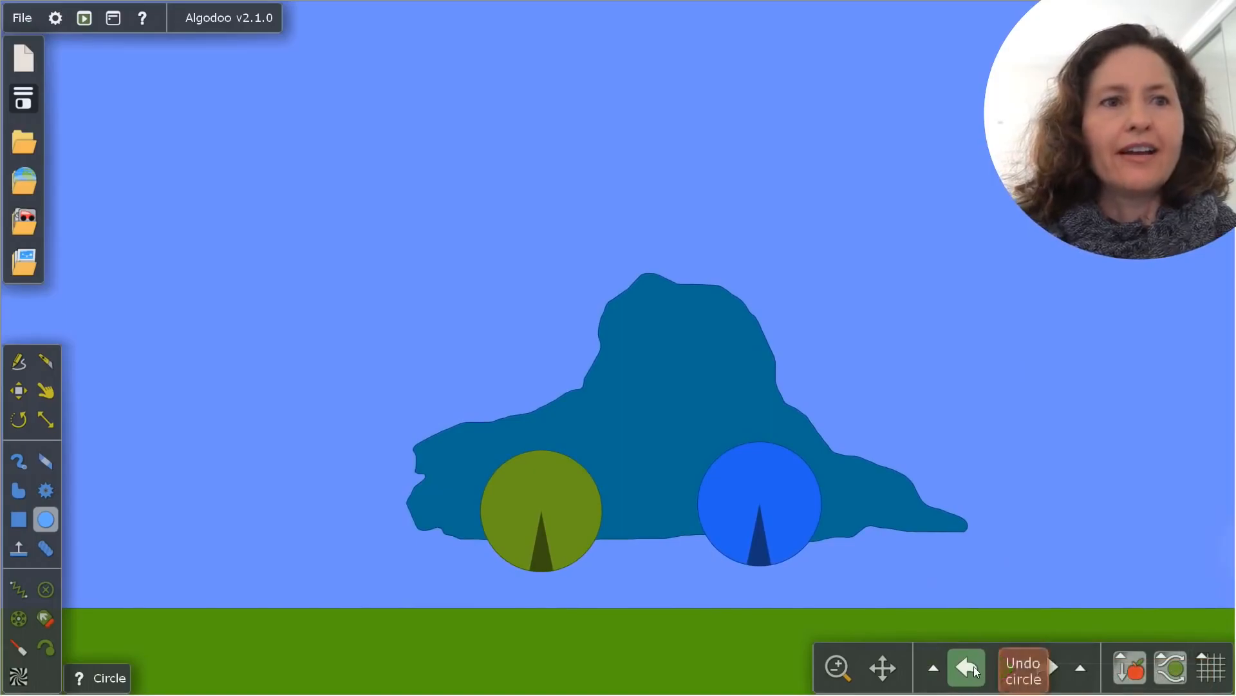
Attach both wheels to the car body with an axle at each wheel's center, and run the simulation
left_click(17, 619)
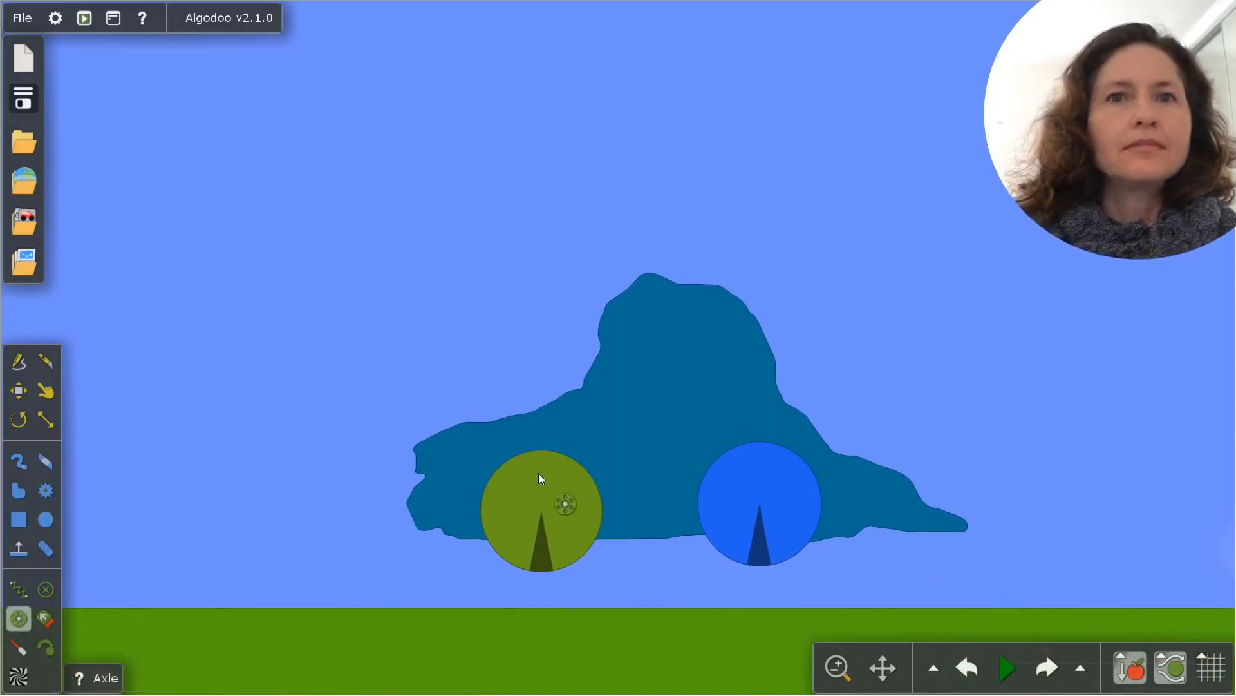
left_click(540, 499)
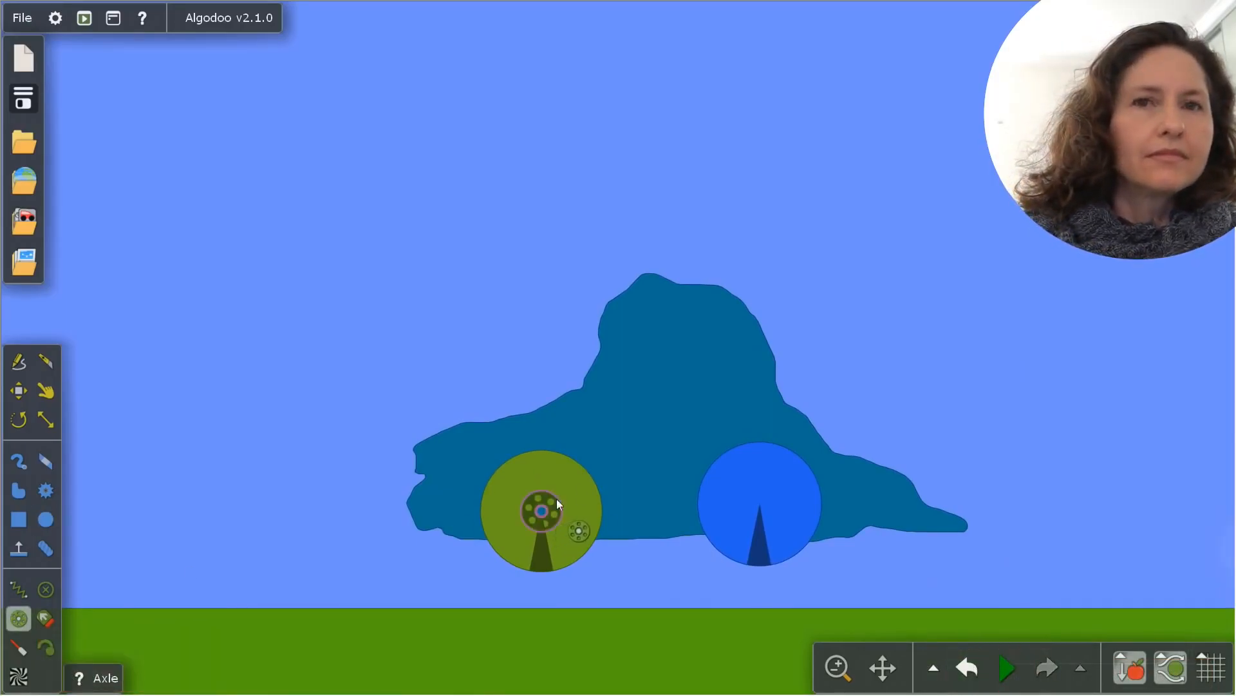
left_click(760, 503)
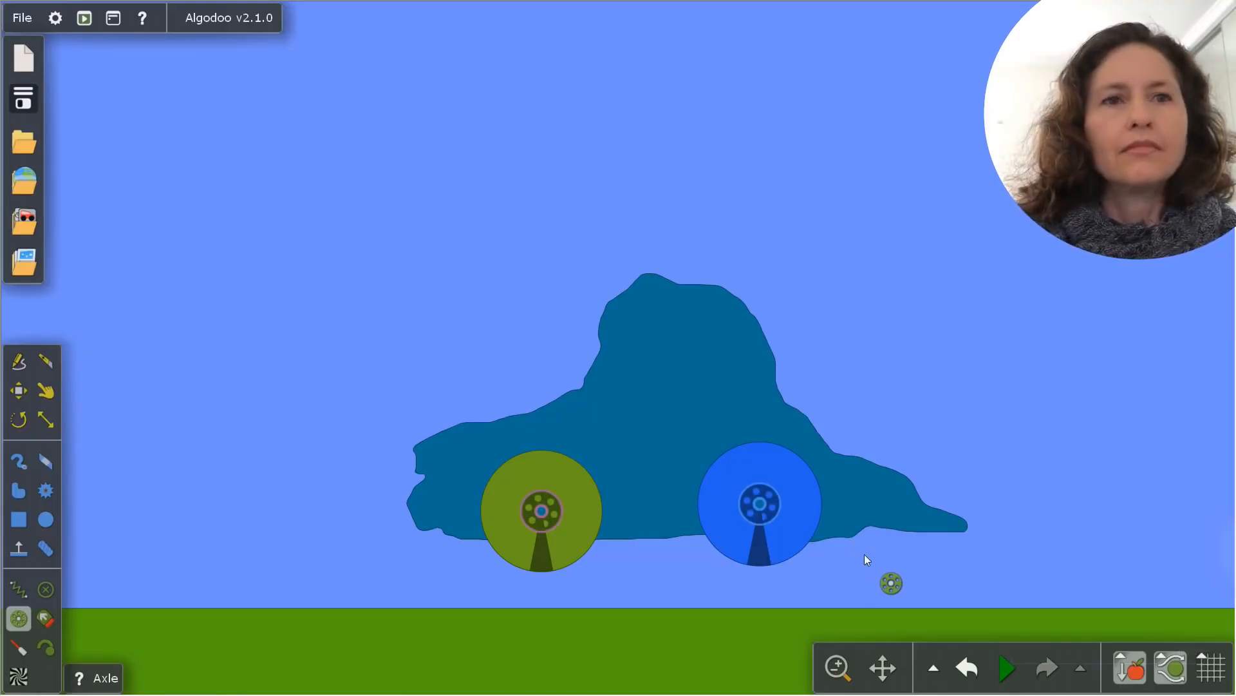
left_click(1008, 663)
scroll(1020, 506, "up", 2)
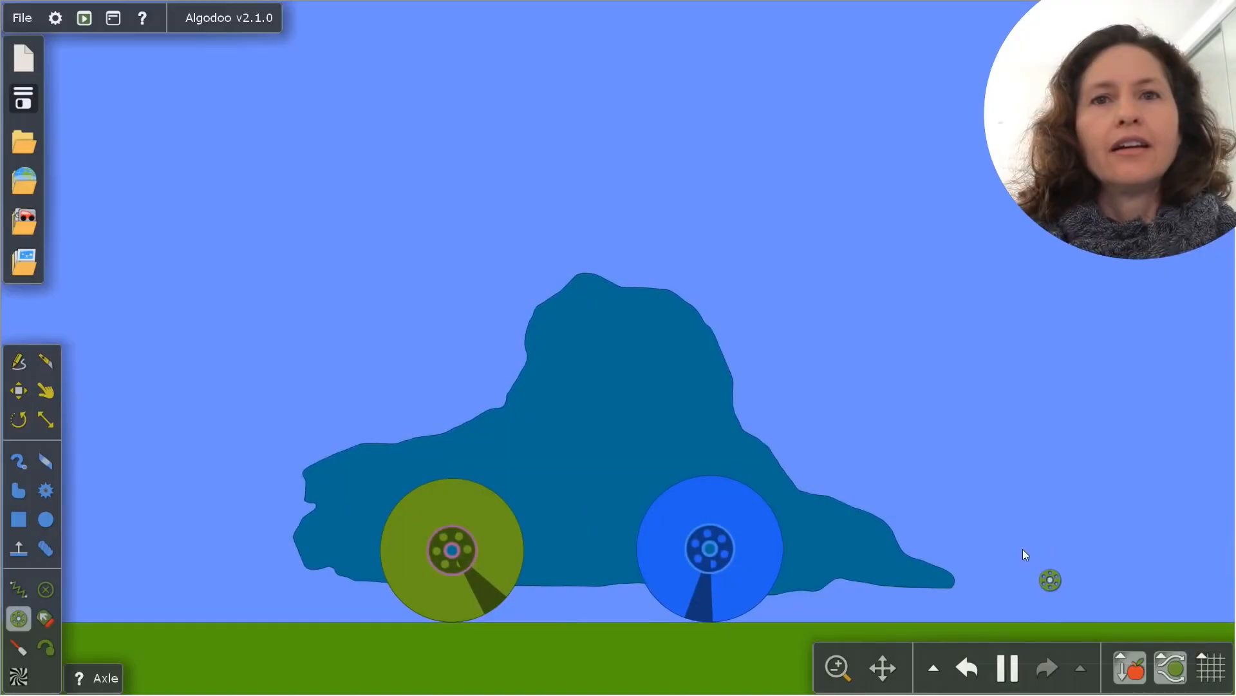
Try a motor on the blue wheel's axle alone, and undo the change
right_click(781, 636)
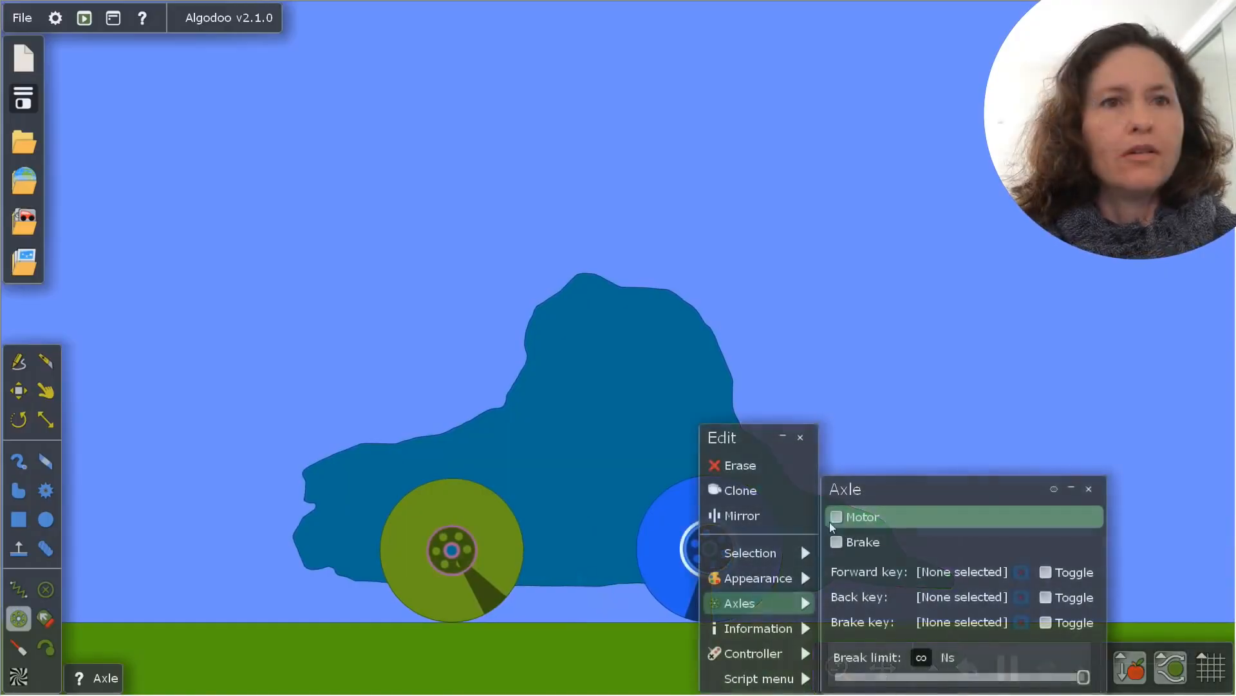
left_click(833, 520)
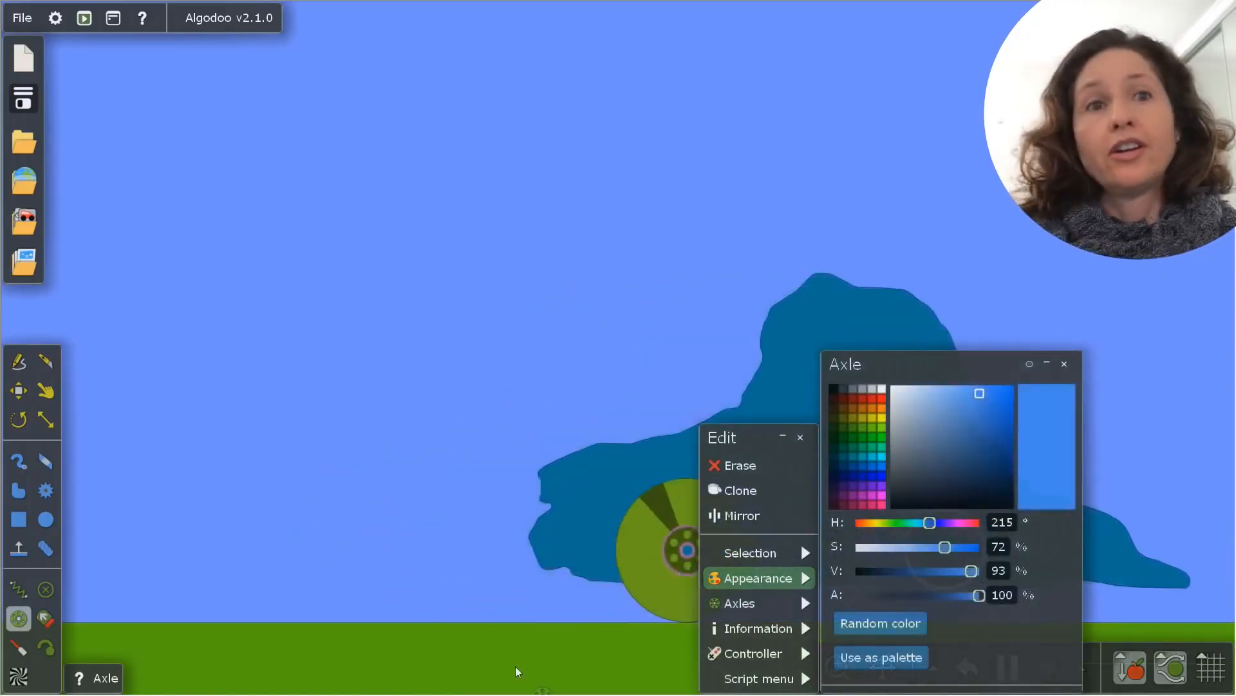
key("ctrl+z")
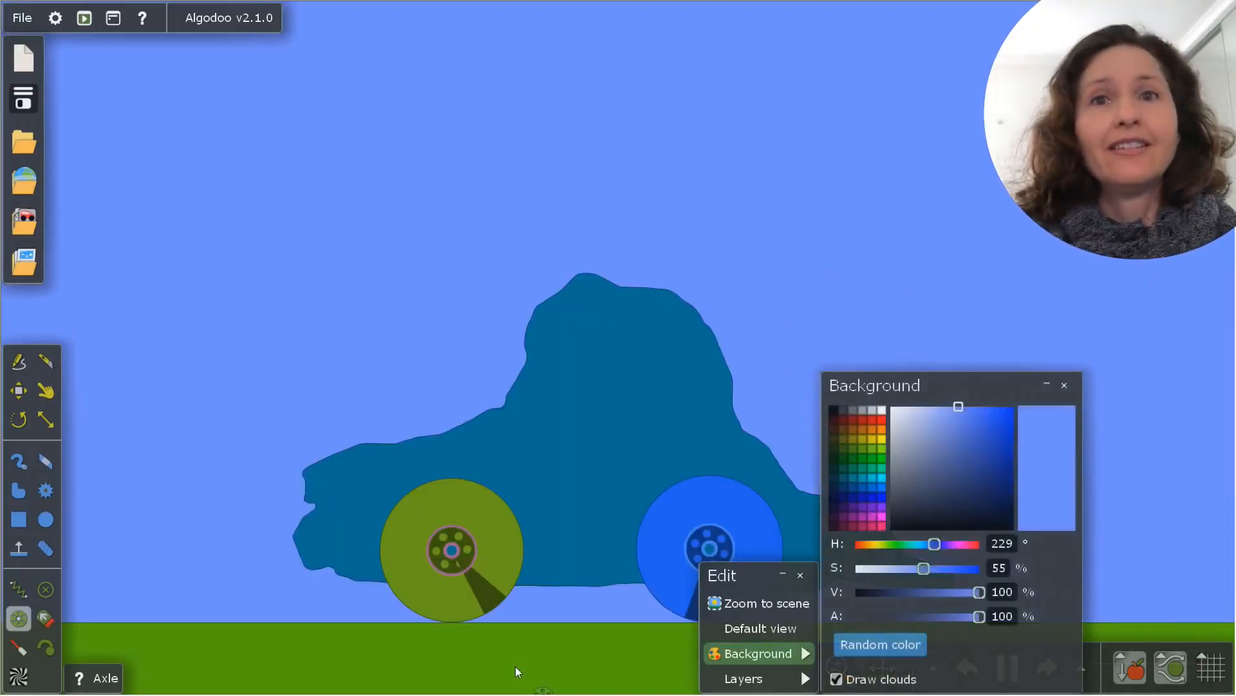
Select the axles of both wheels, enable their motor, and place the axle settings window clear of the car
left_click(434, 558)
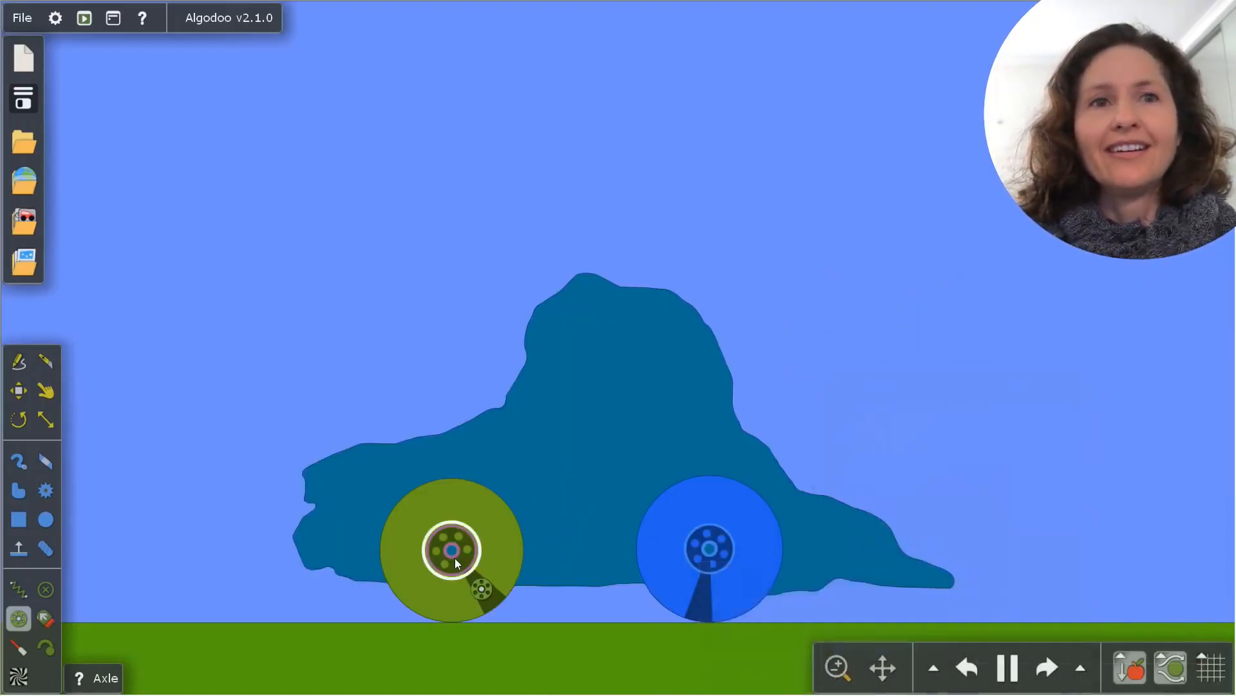
right_click(712, 548)
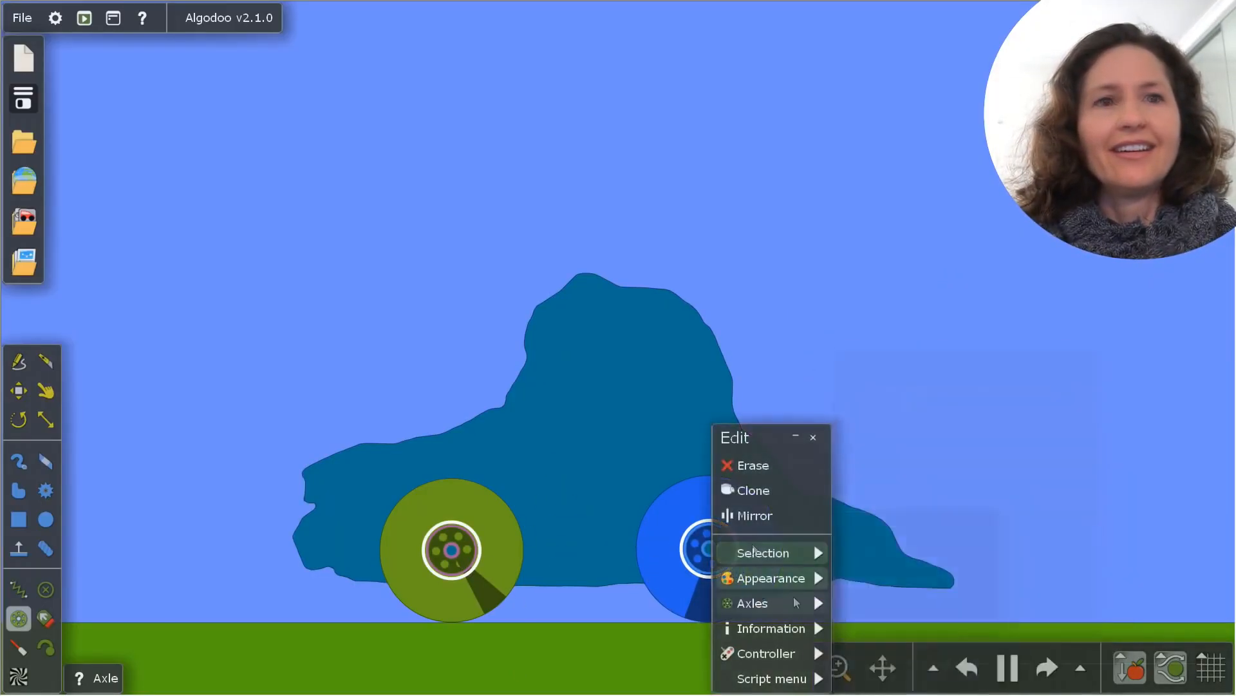
mouse_move(813, 603)
left_click(850, 518)
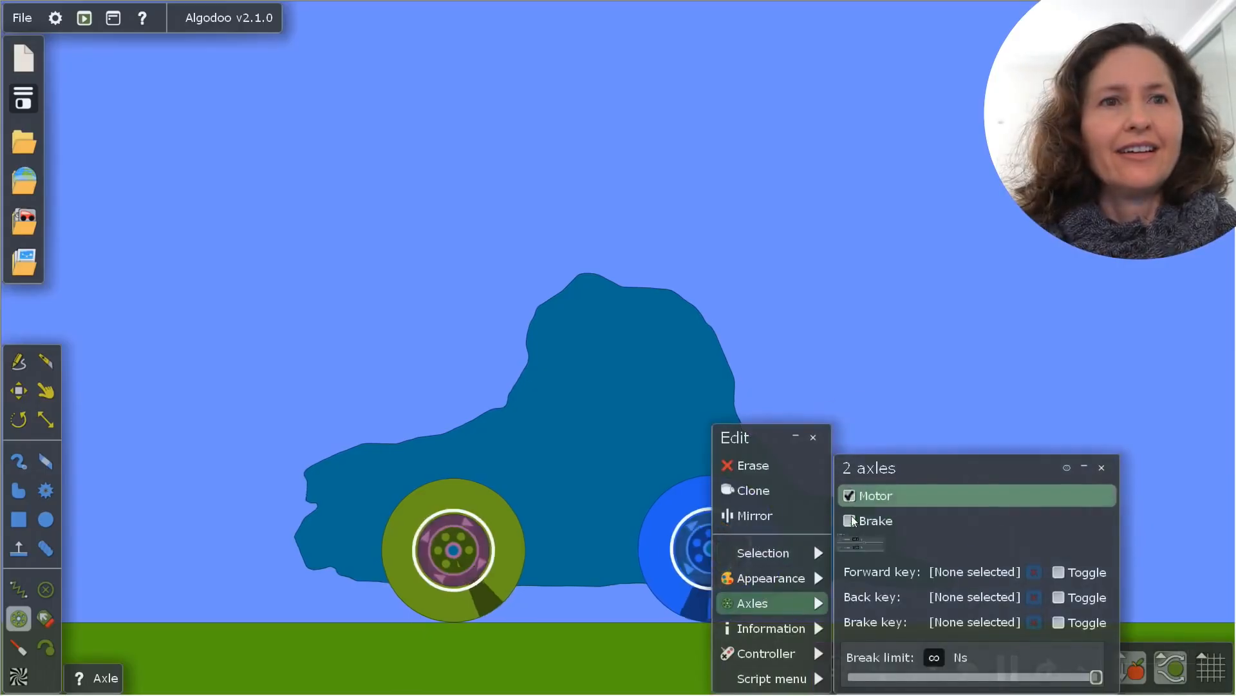
left_click_drag(930, 359, 163, 111)
scroll(482, 310, "down", 5)
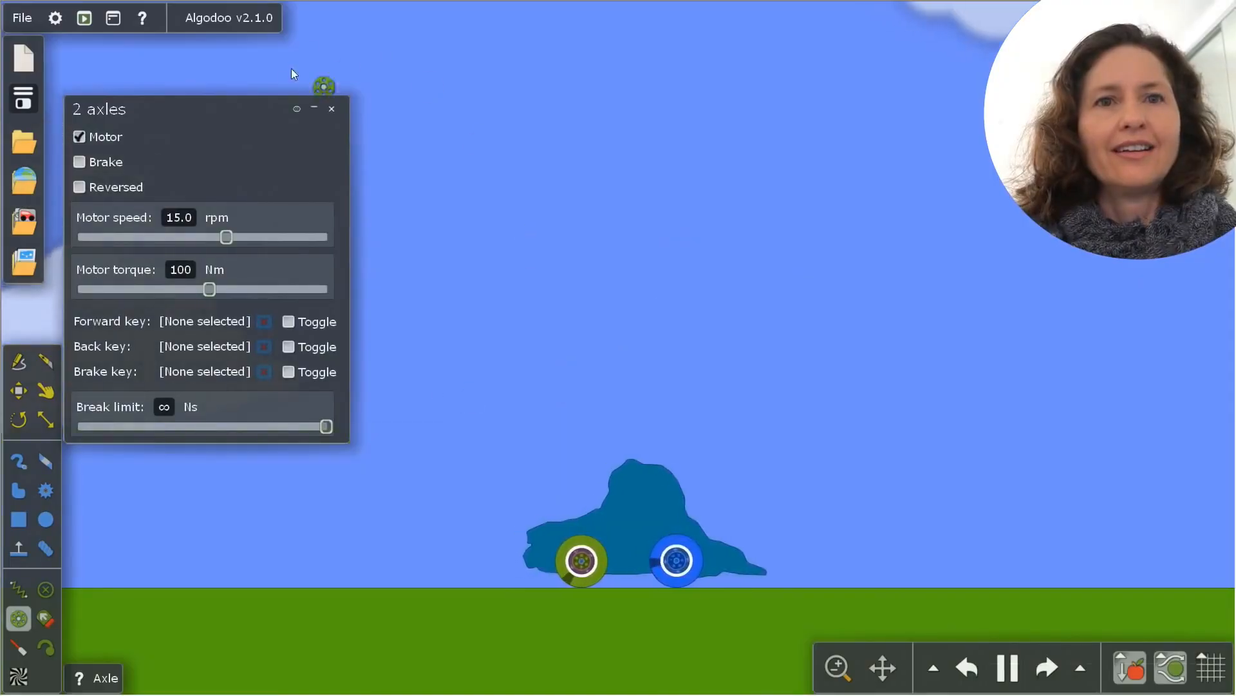
left_click_drag(238, 100, 318, 69)
left_click_drag(748, 255, 426, 255)
left_click_drag(652, 188, 636, 202)
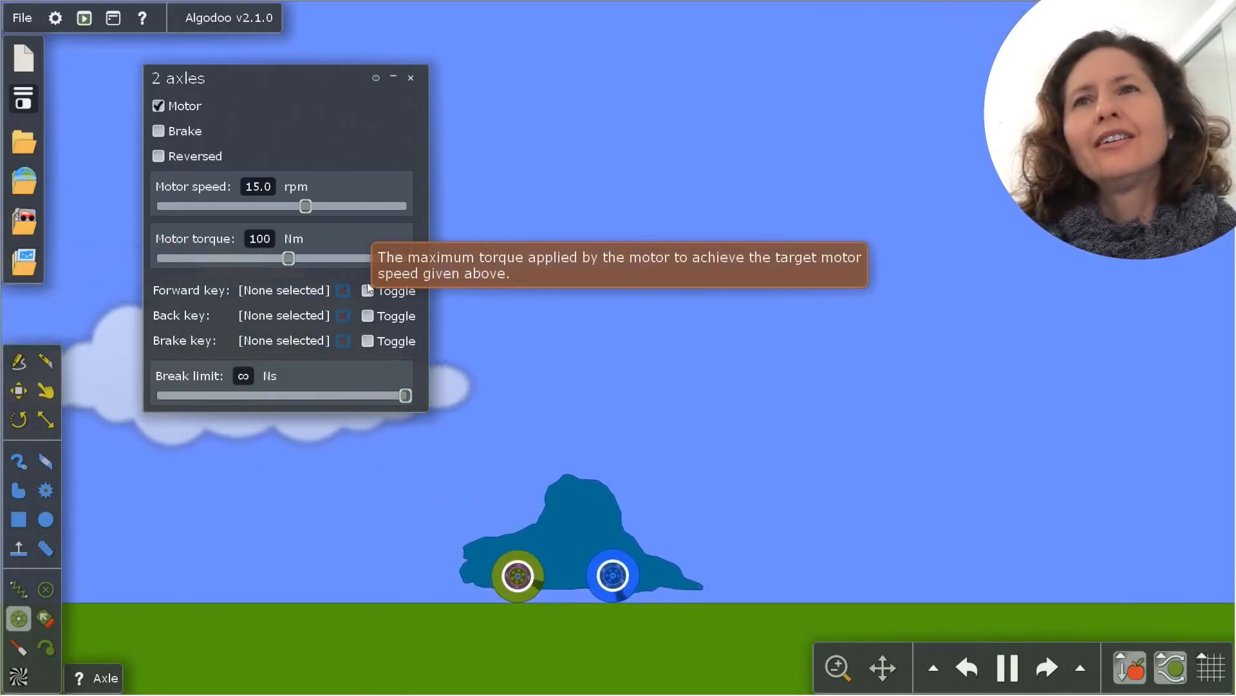
Bind the two axles' forward control to f, back control to b, and brake control to s
left_click(313, 290)
key("f")
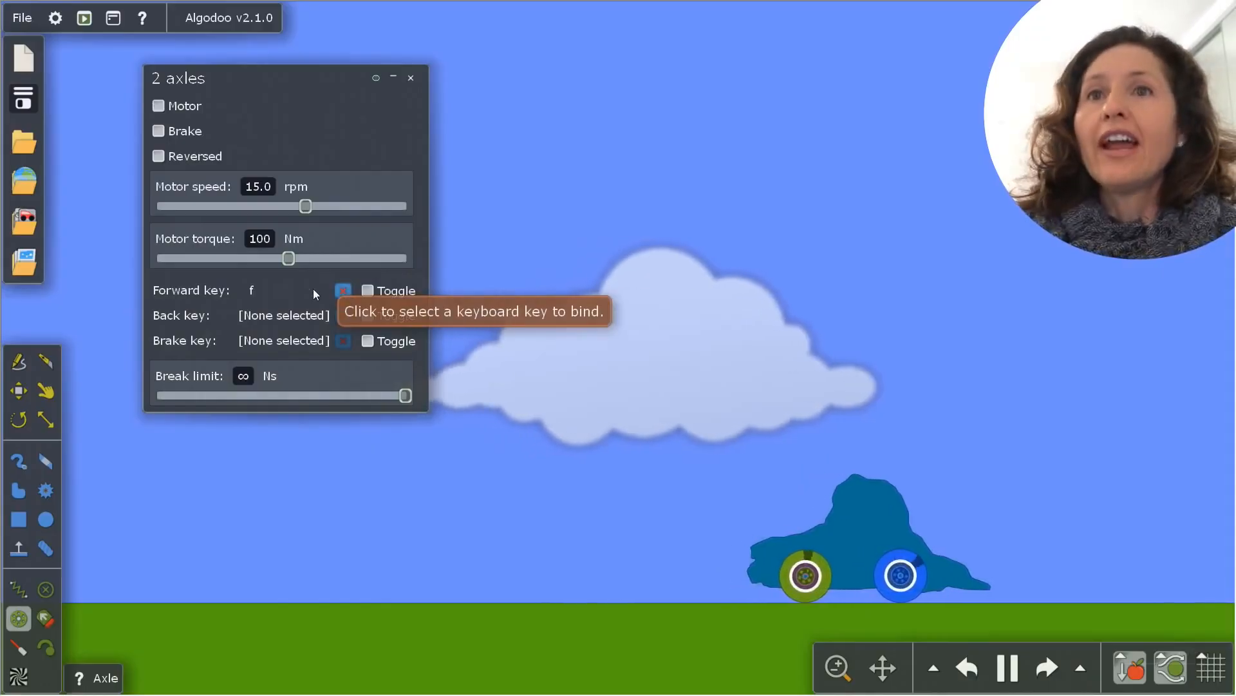
left_click(296, 316)
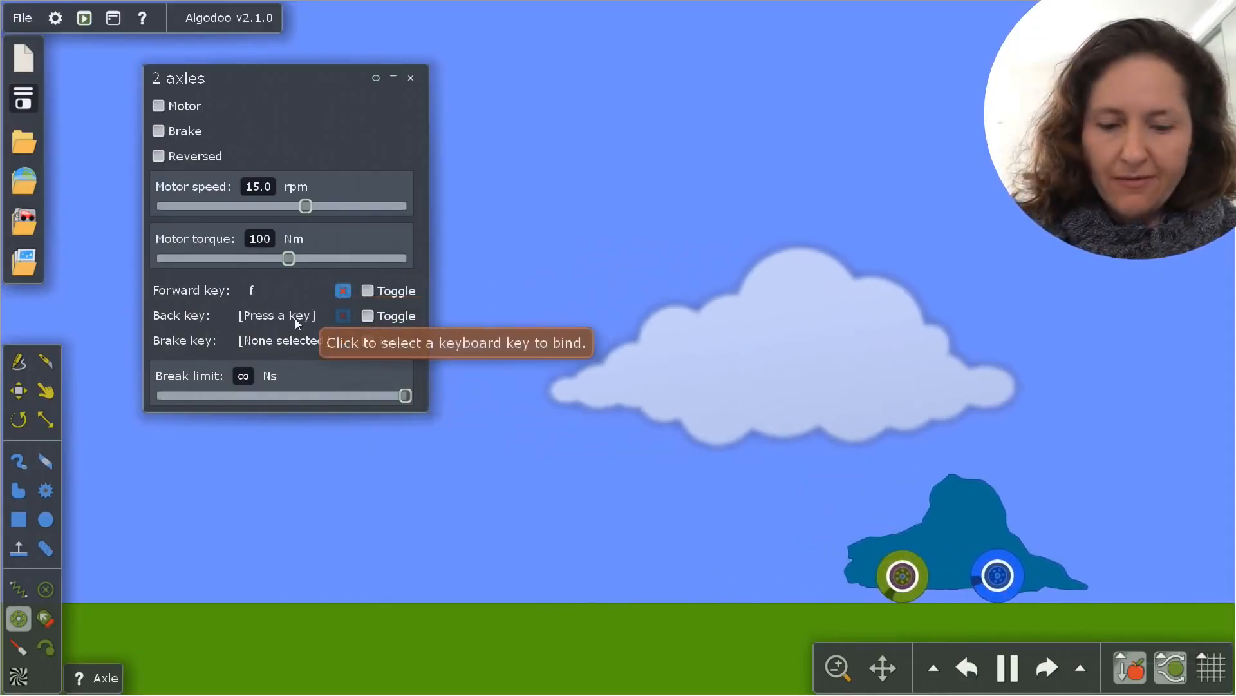
key("b")
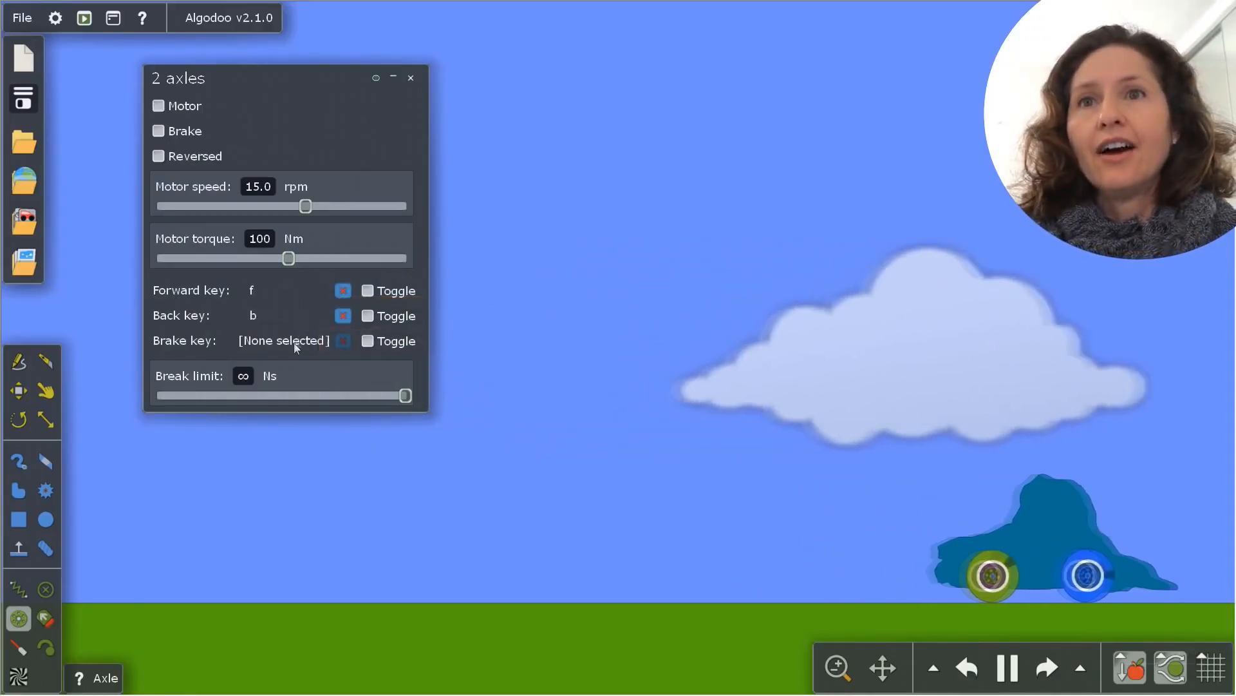
left_click(293, 341)
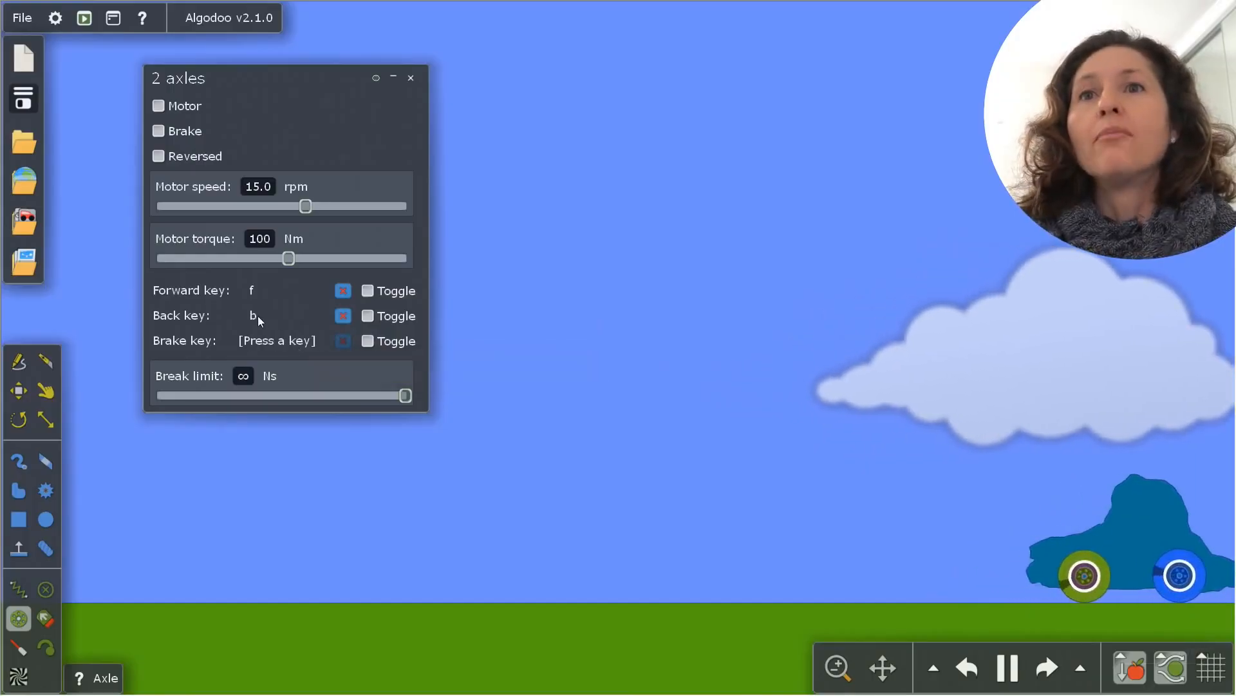
key("Escape")
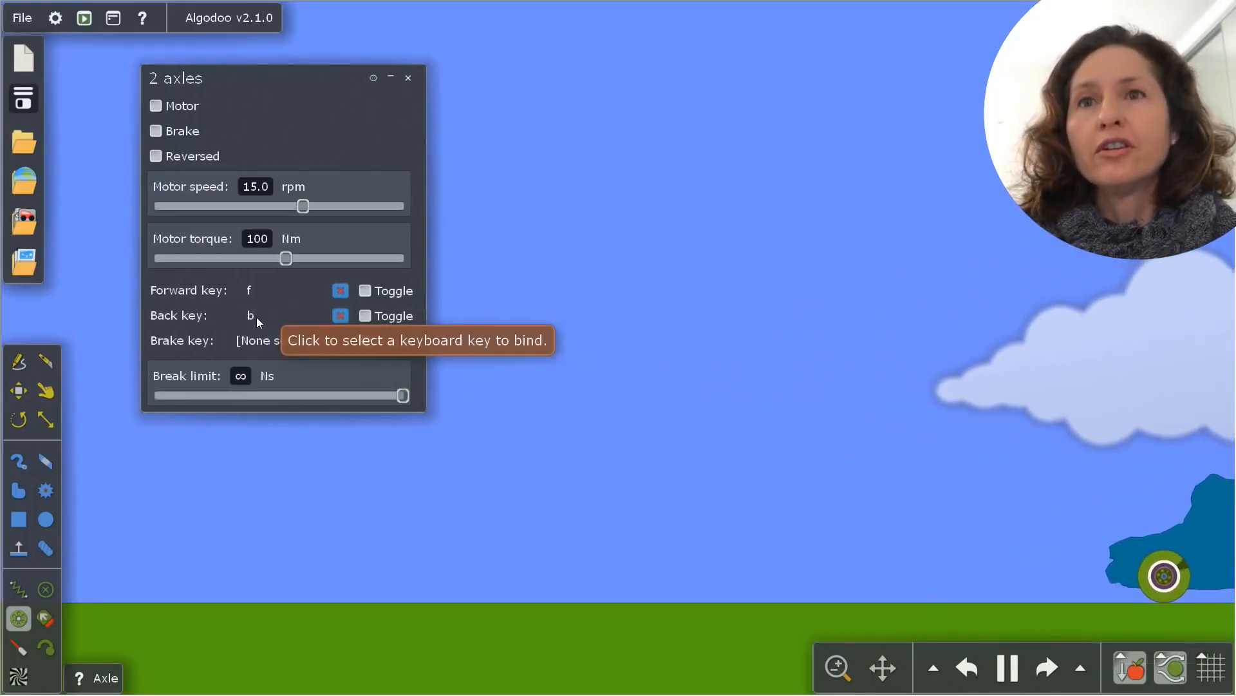
left_click(267, 339)
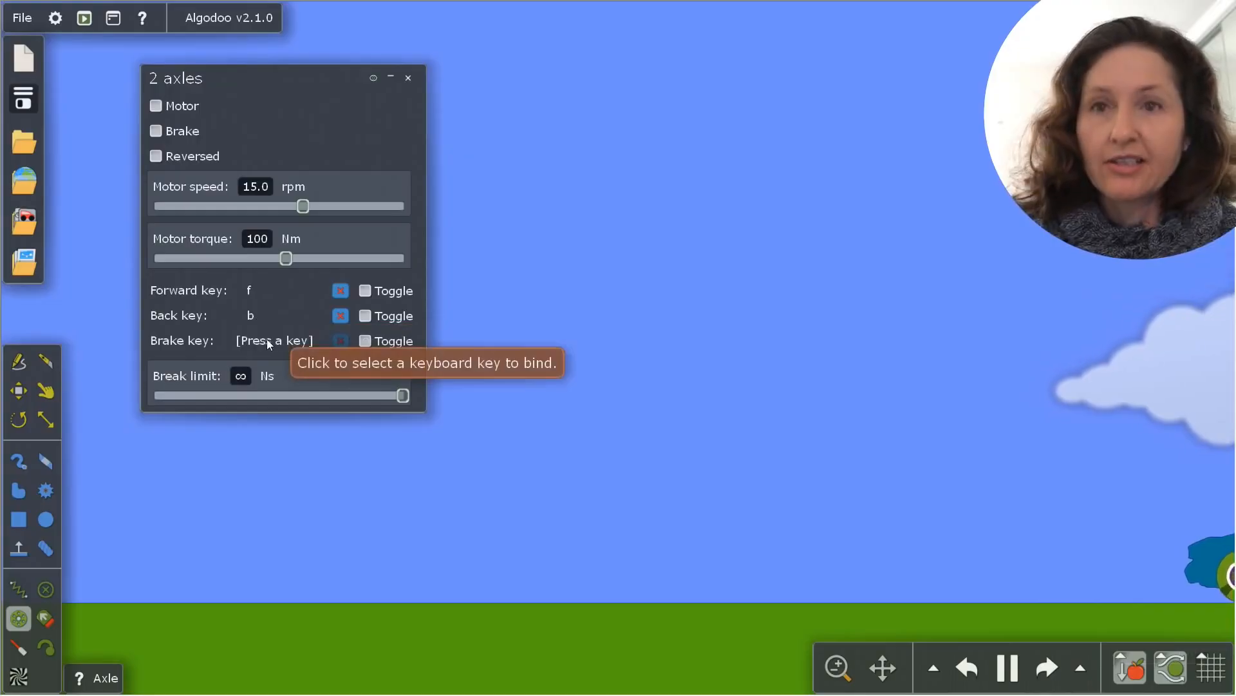
key("s")
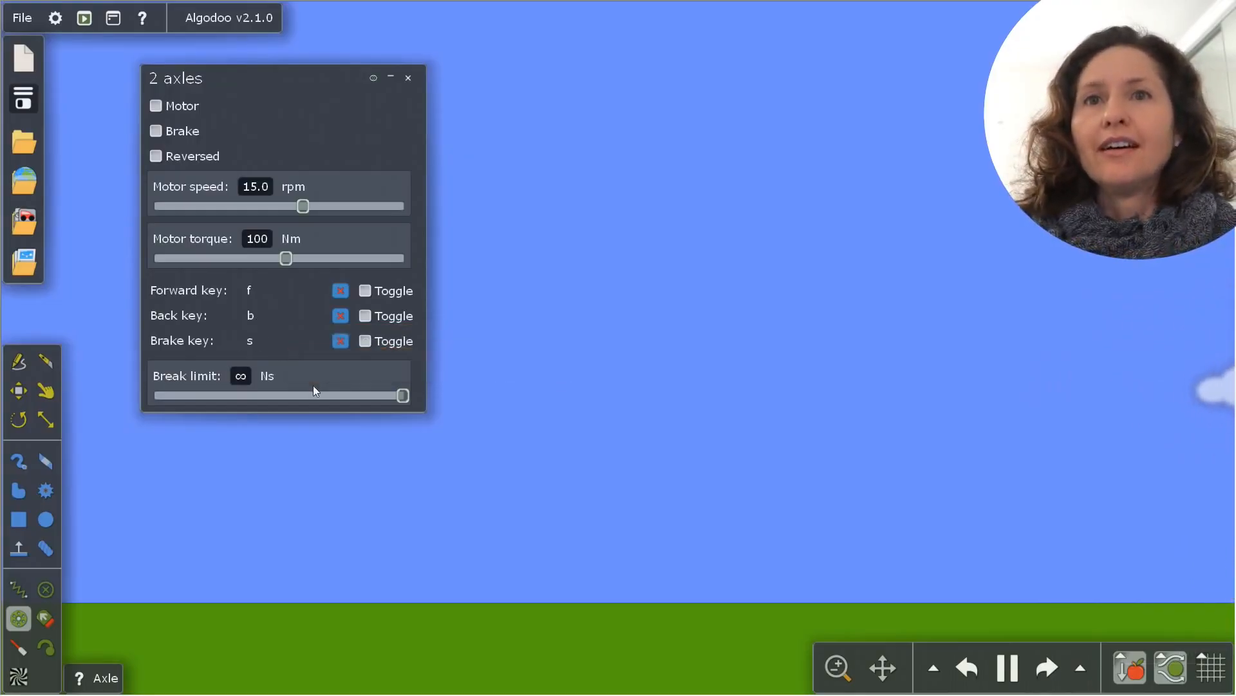
Test-drive the car with the bound controls, and set both axles' motor speed to 200 rpm
key("b")
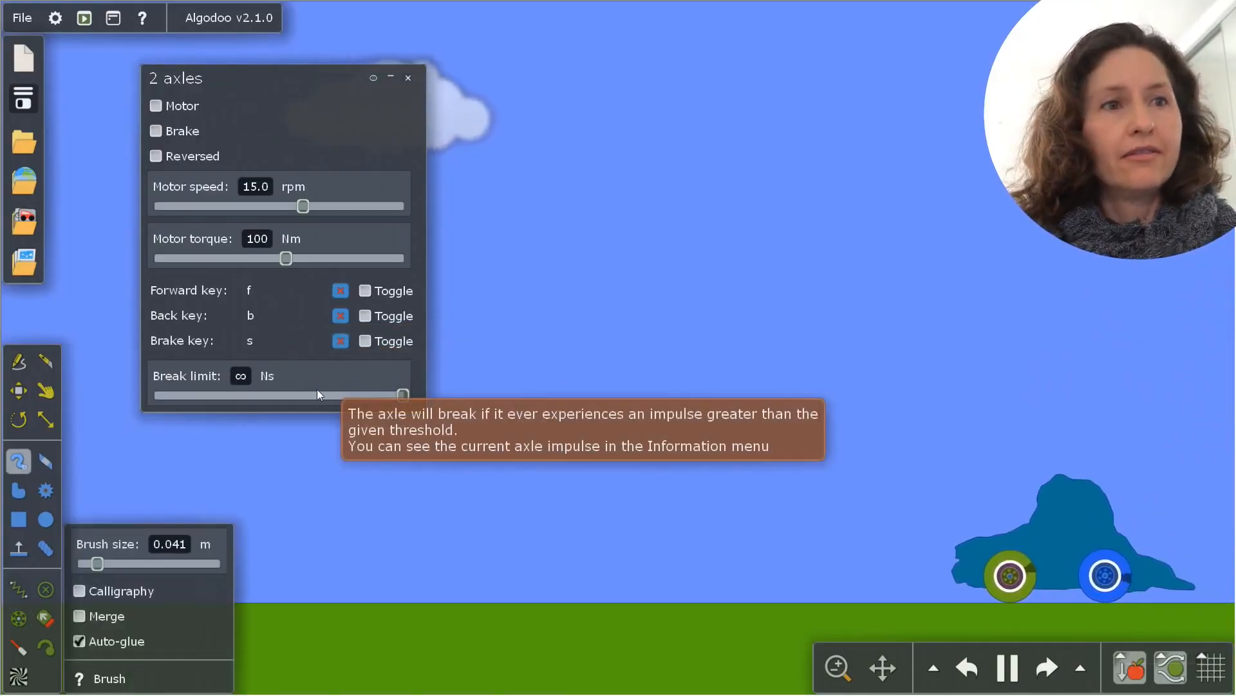
key("i")
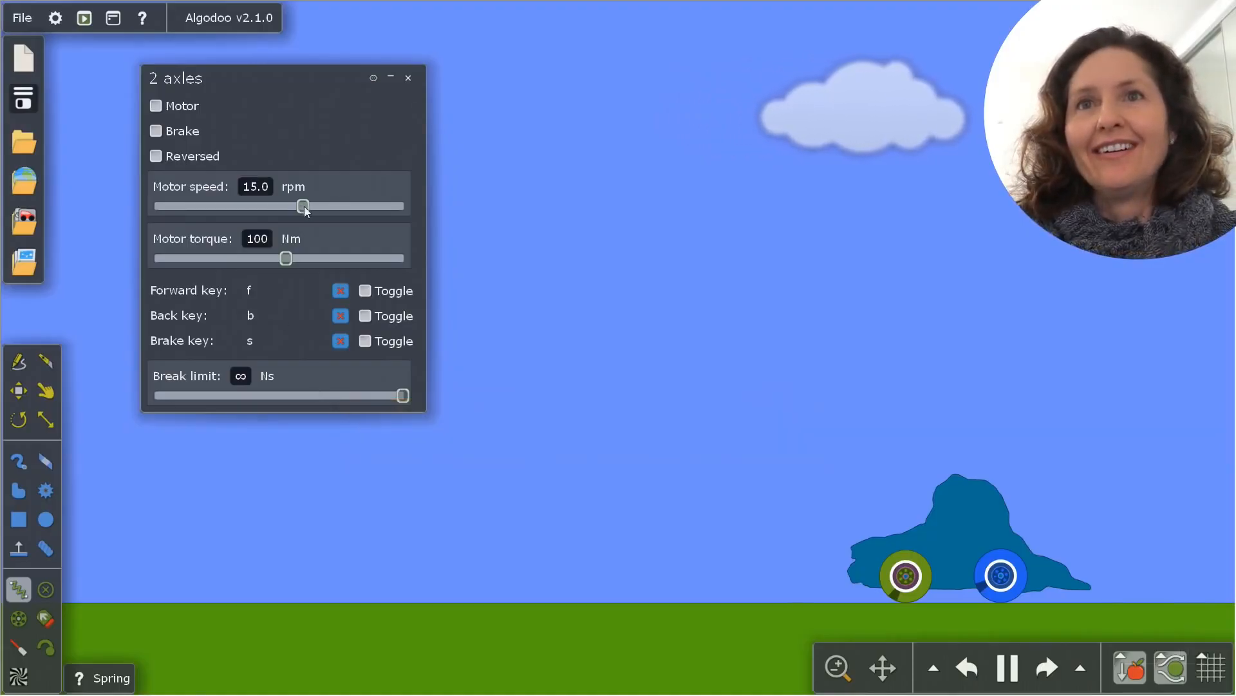
left_click_drag(303, 206, 379, 211)
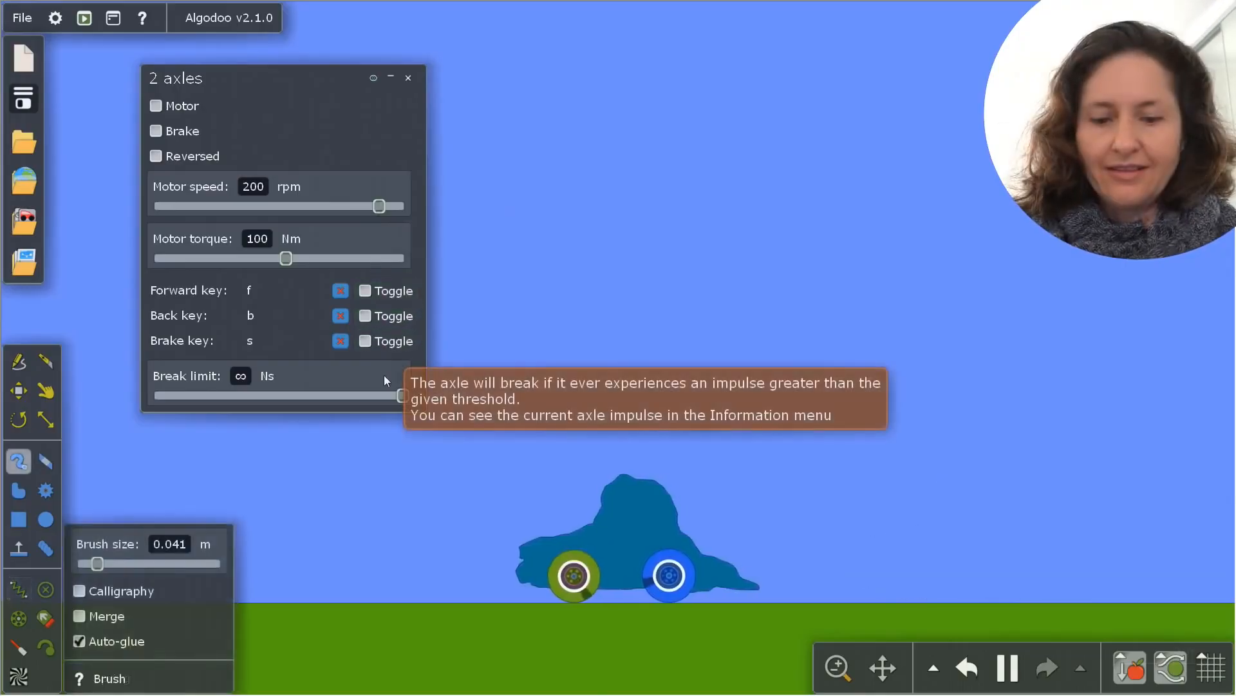
Drive the car forward and backward along the ground with the bound controls to test the 200 rpm motor speed
key("f")
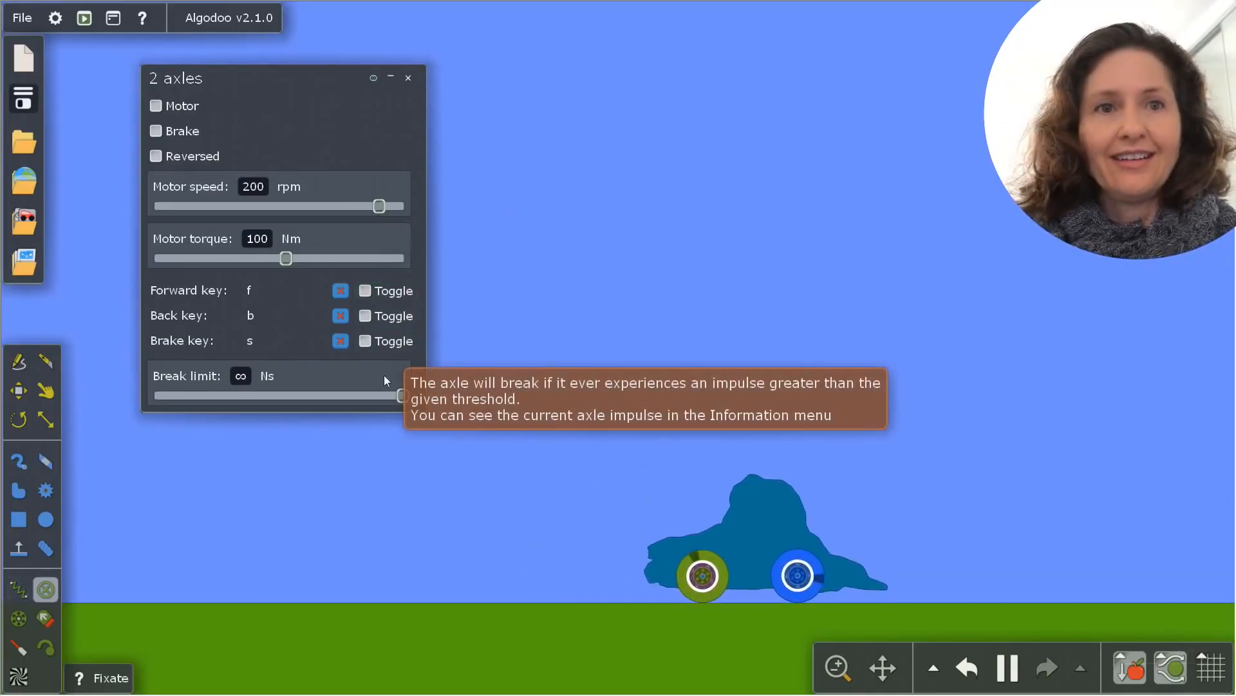
key("b")
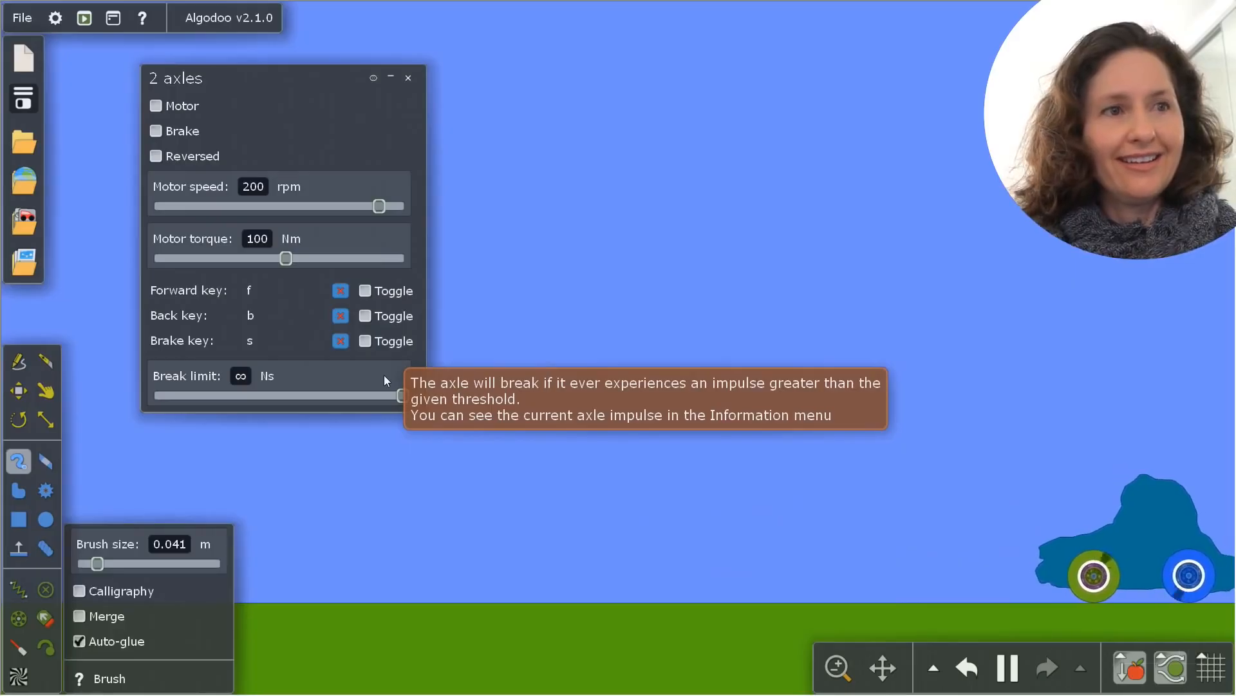
key("i")
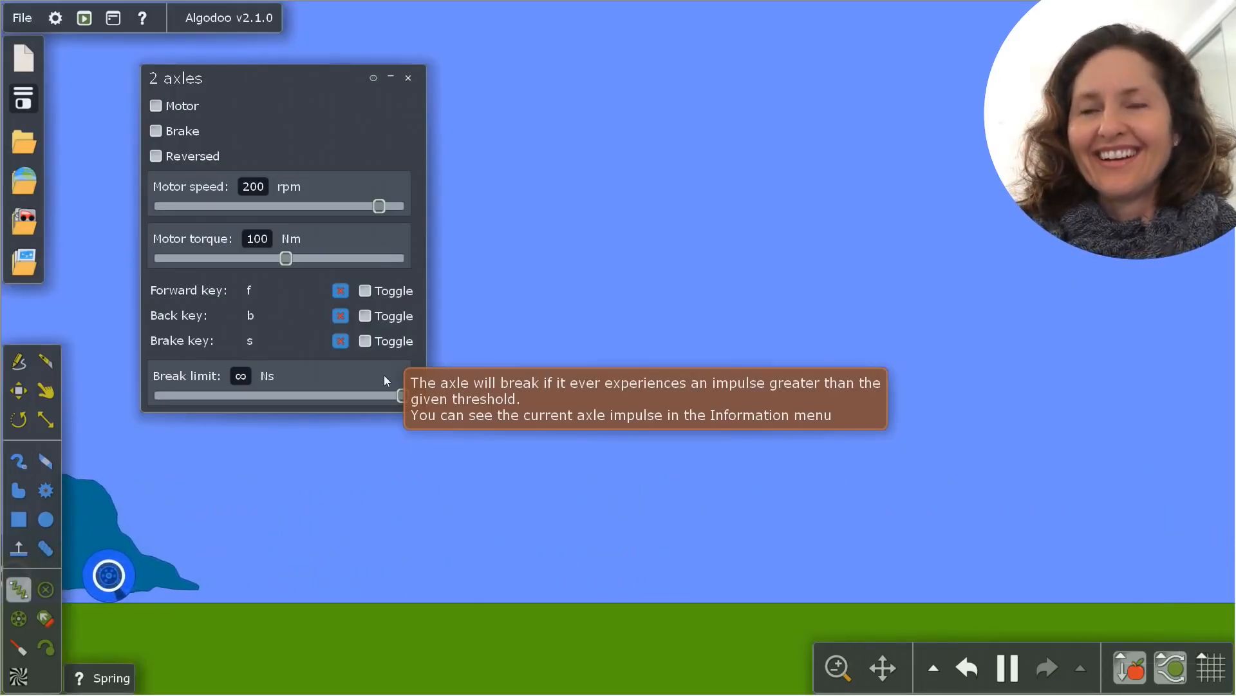
key("b")
key("g")
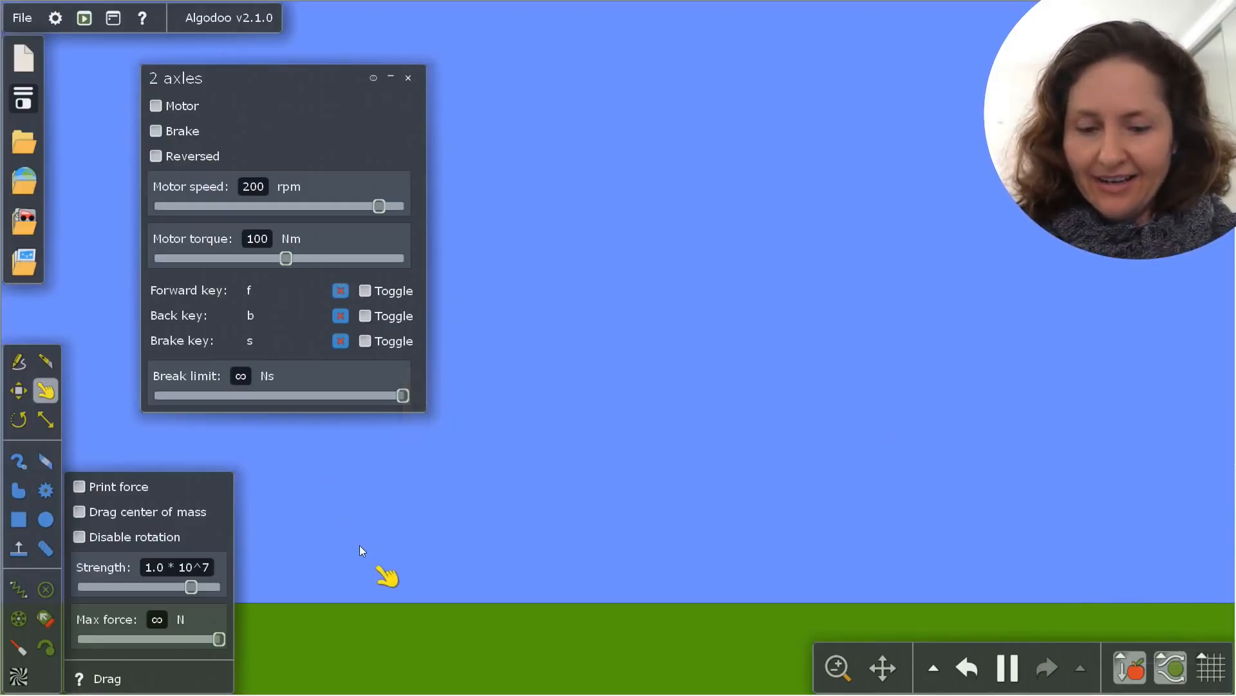
key("f")
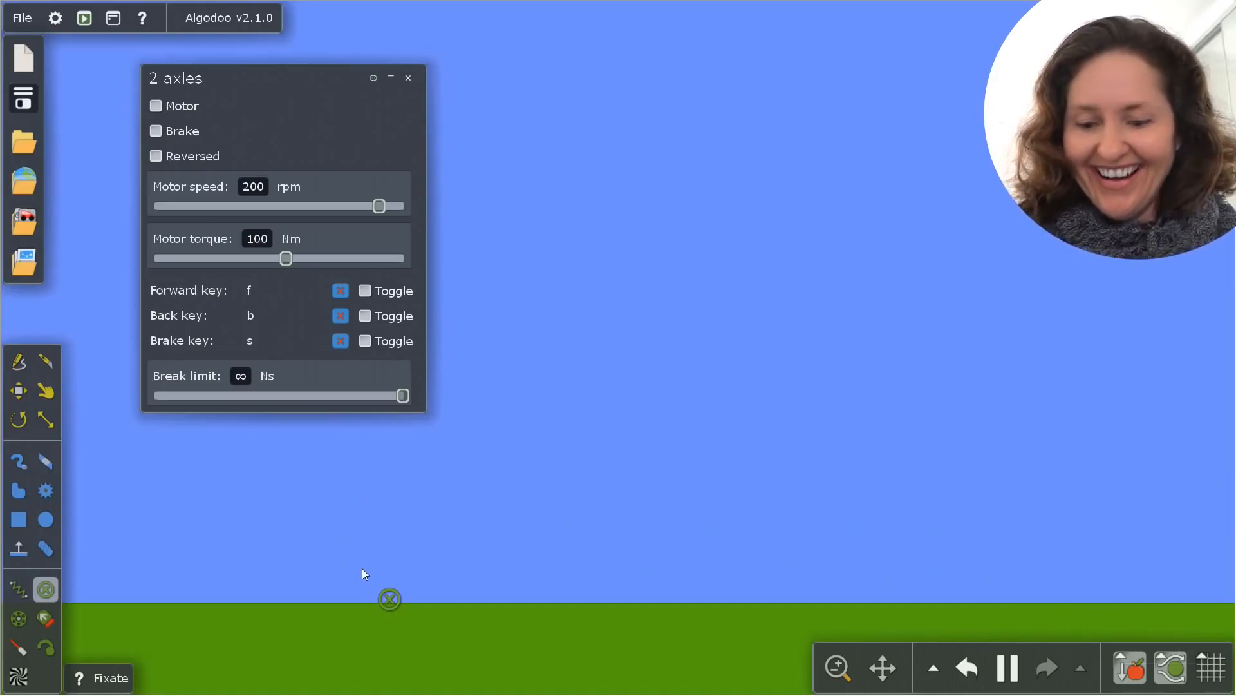
key("b")
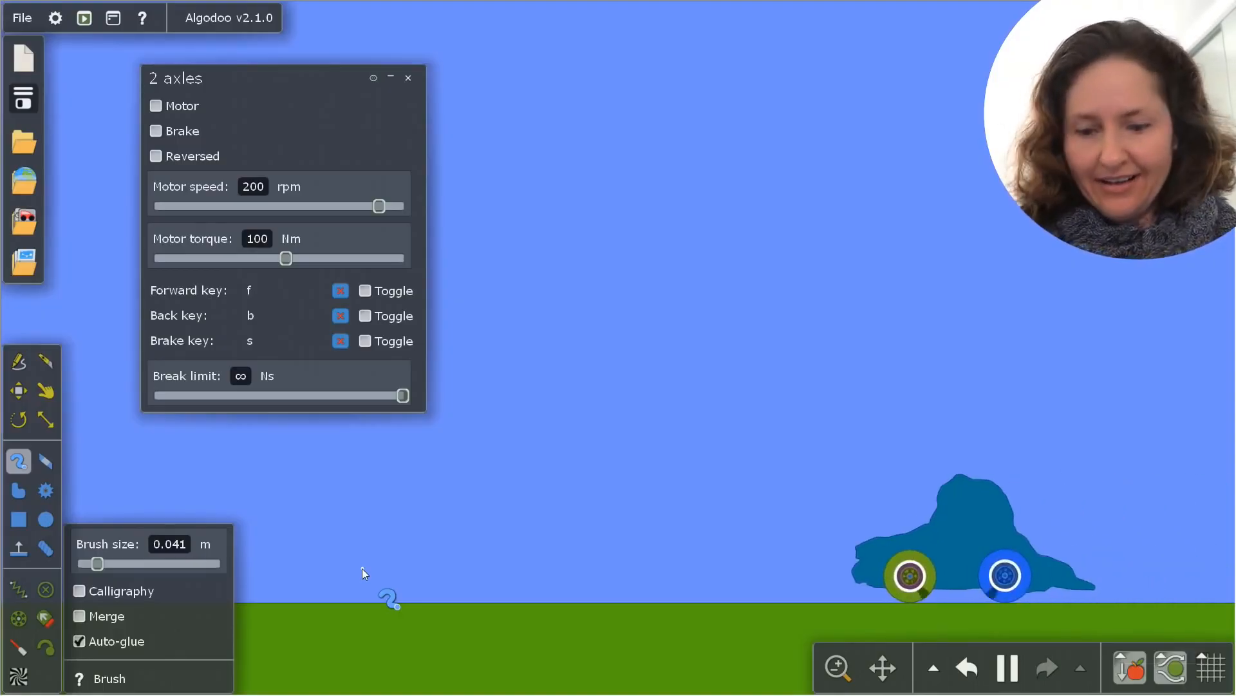
key("i")
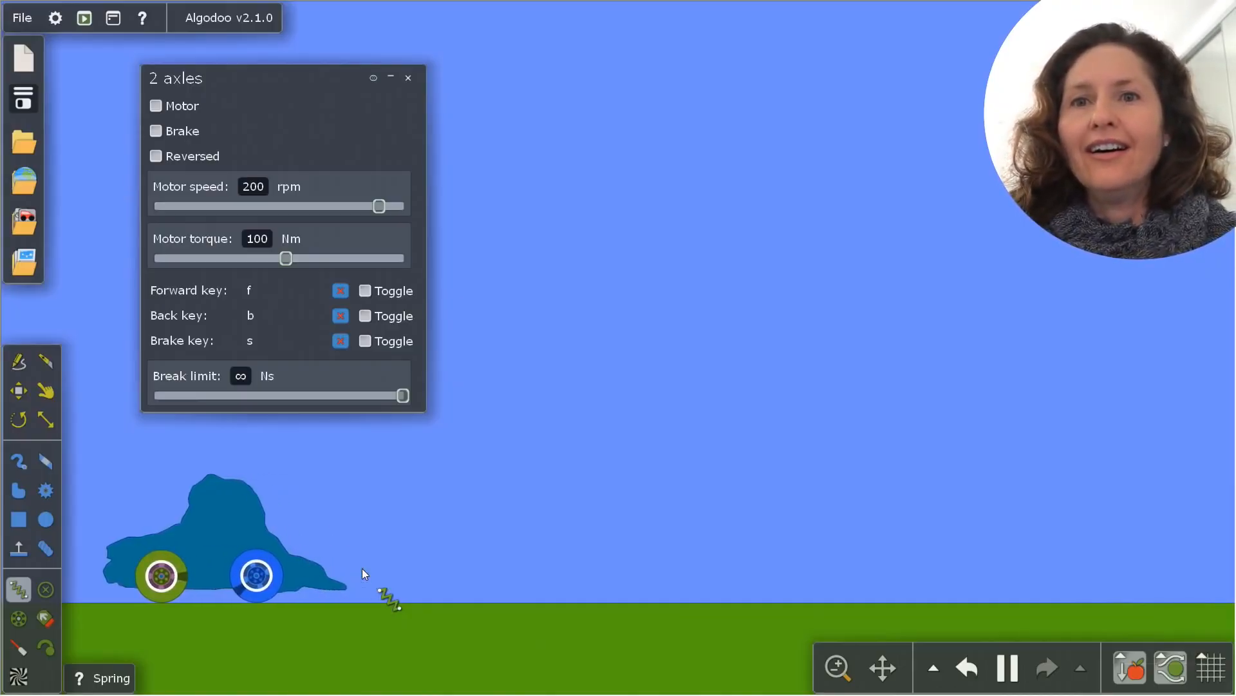
Place a loose box over the car's upper body, and drive the car with the bound controls
key("b")
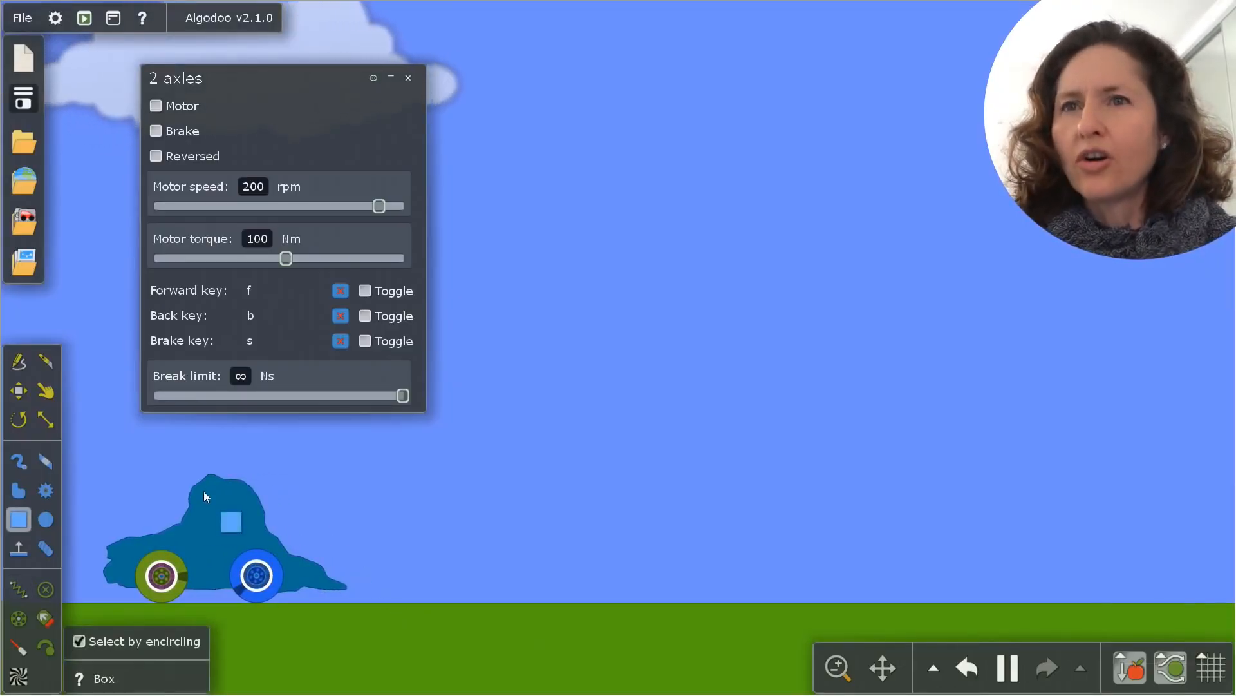
left_click_drag(205, 492, 247, 526)
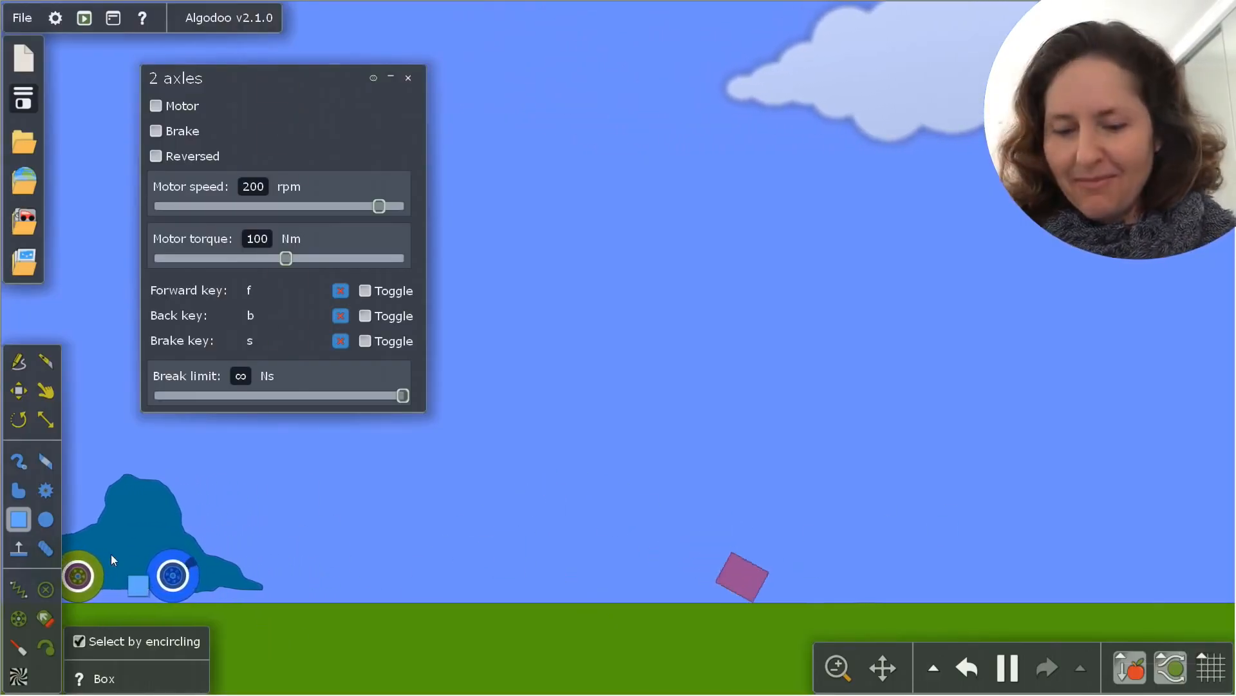
key("f")
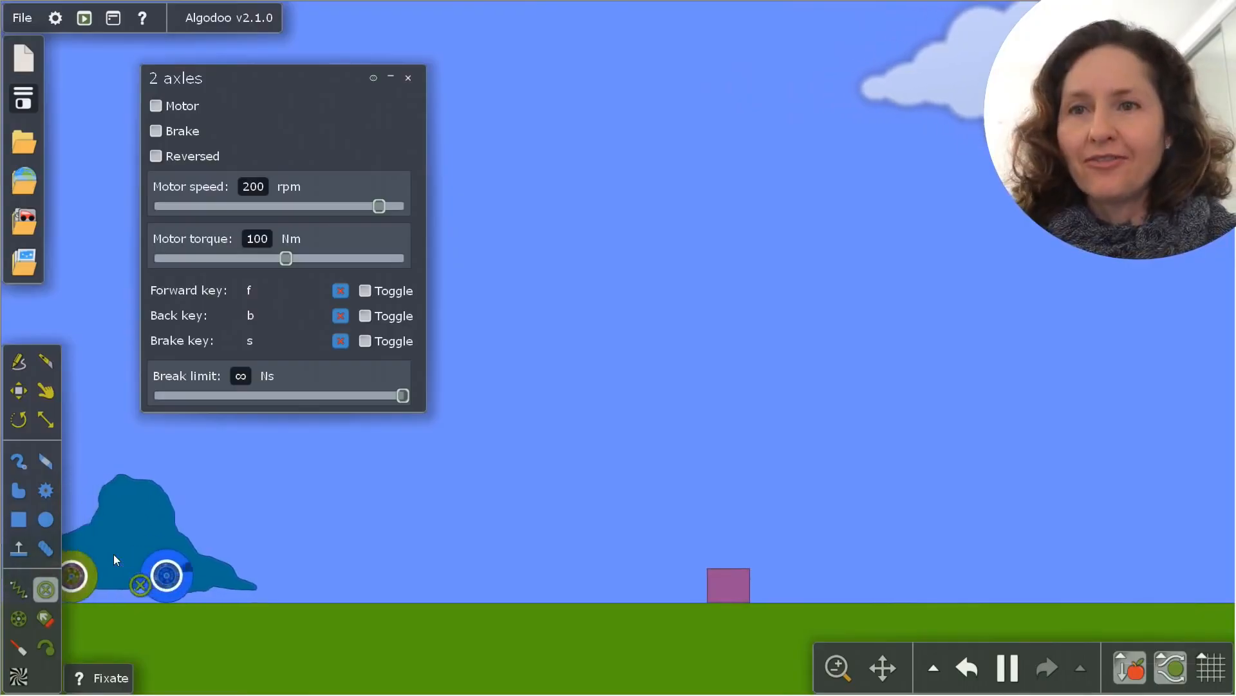
key("i")
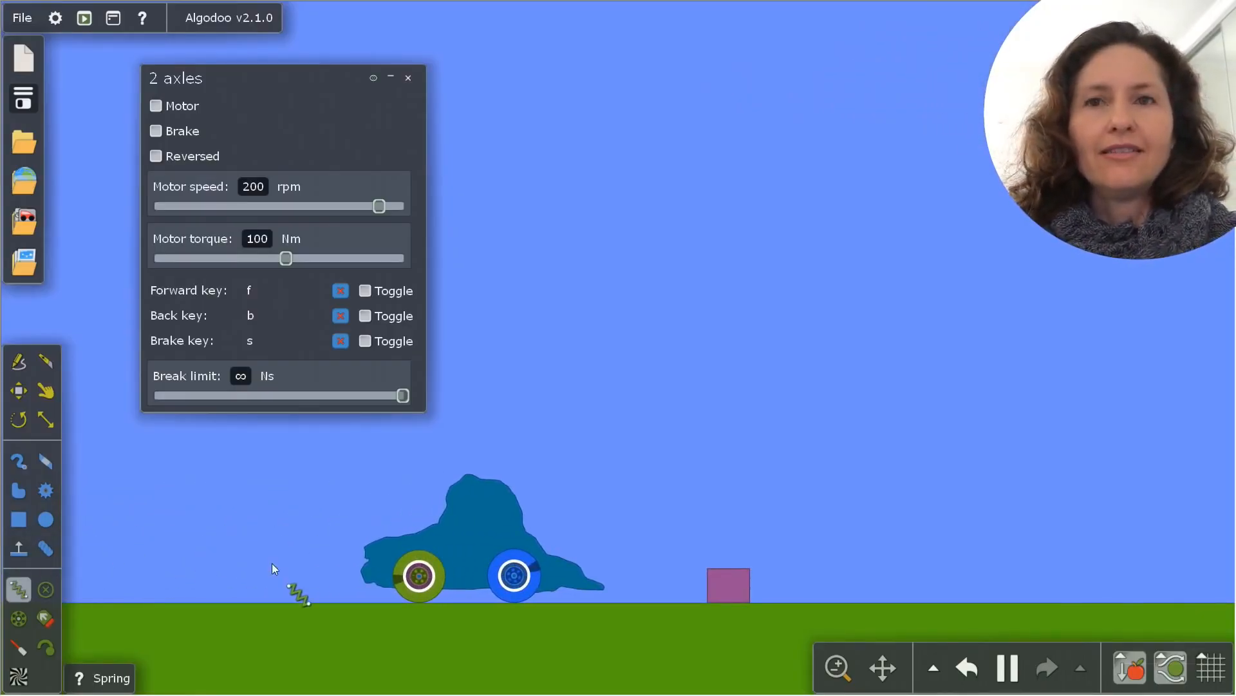
Pause the simulation, draw a small box on the car's cab, and fixate it to the car body
left_click(1008, 668)
key("b")
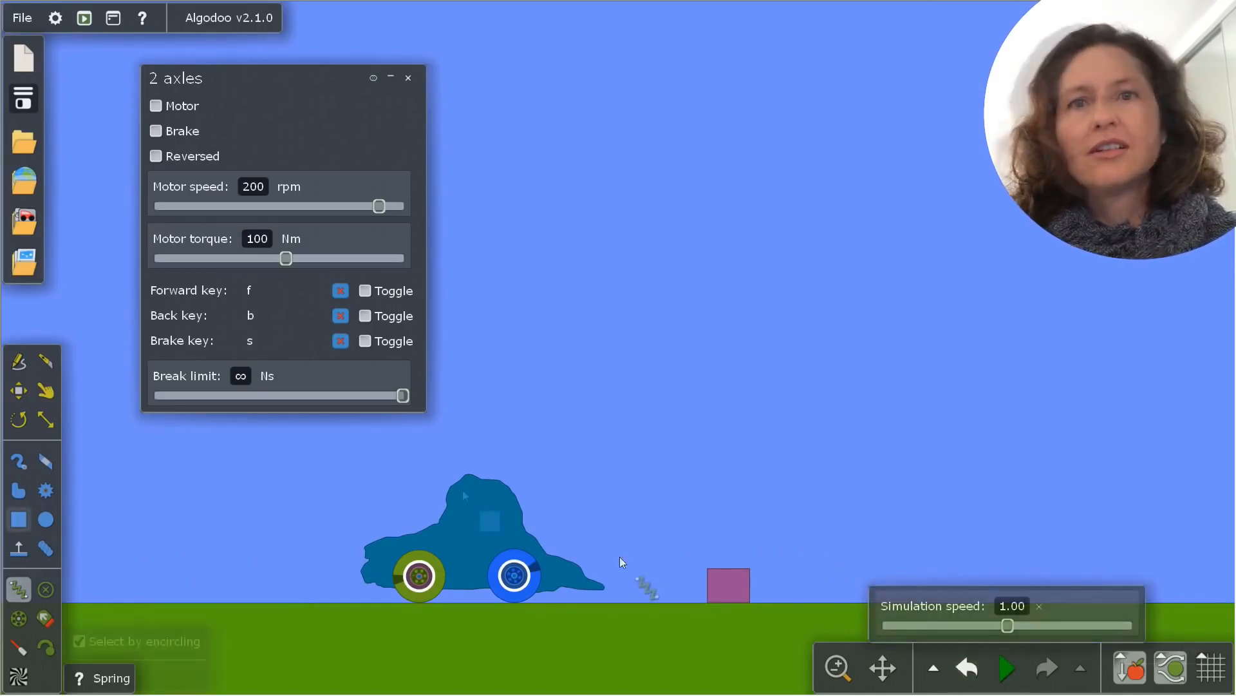
left_click_drag(489, 511, 506, 529)
key("f")
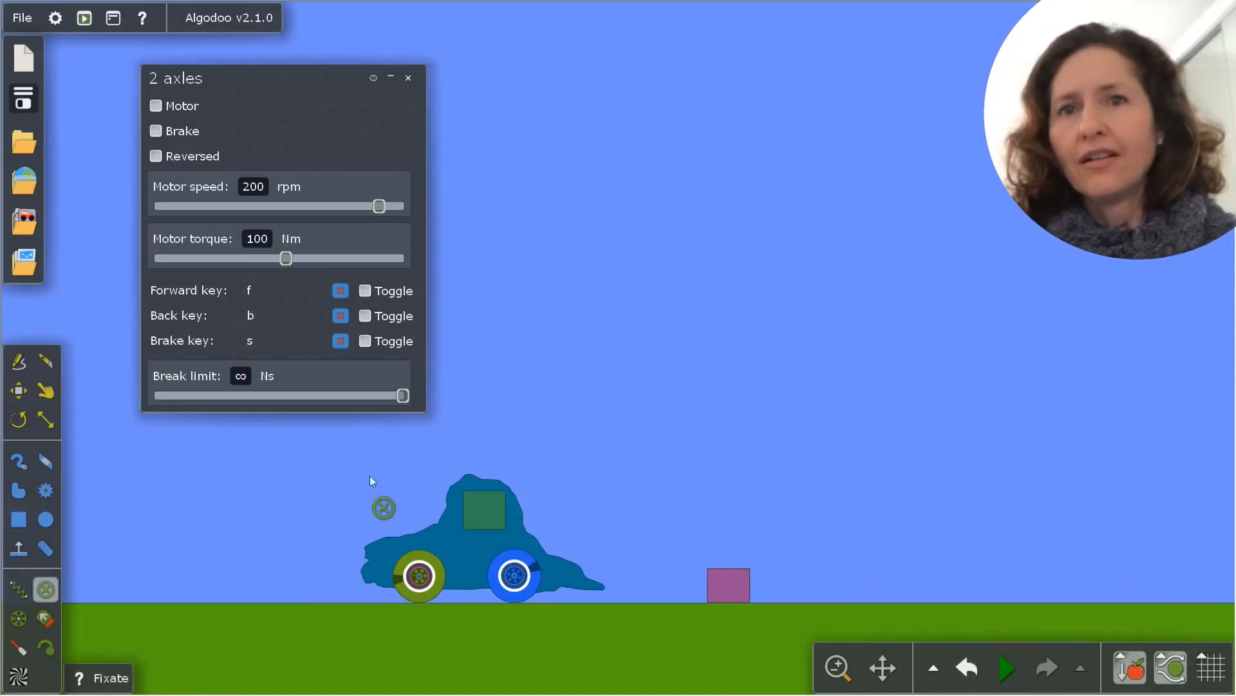
left_click(489, 510)
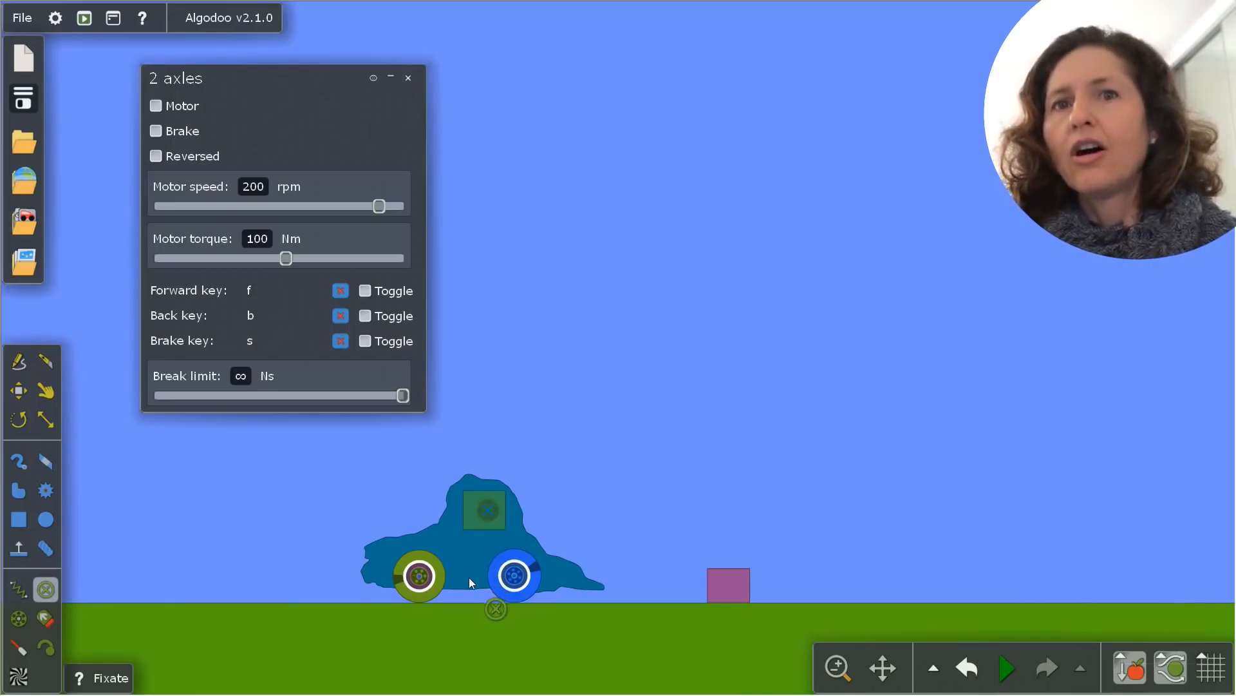
Change the car body's material to Gold and set its colour hue to 300°
right_click(462, 512)
left_click(742, 282)
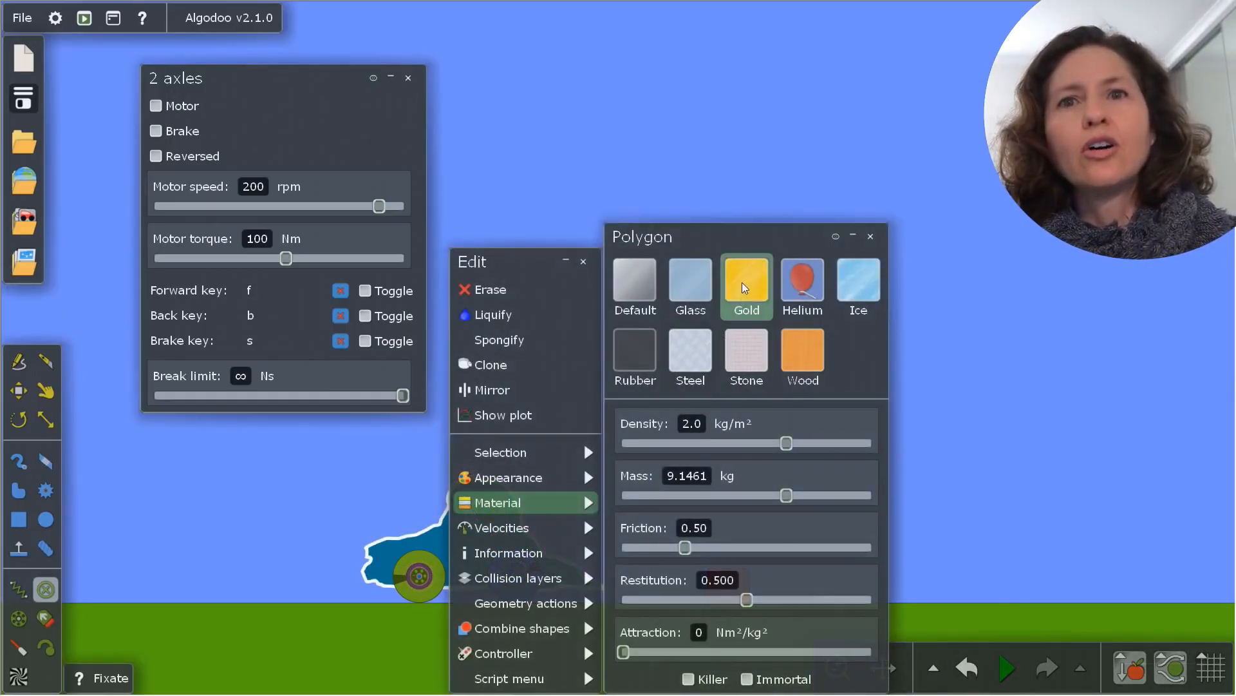
mouse_move(573, 476)
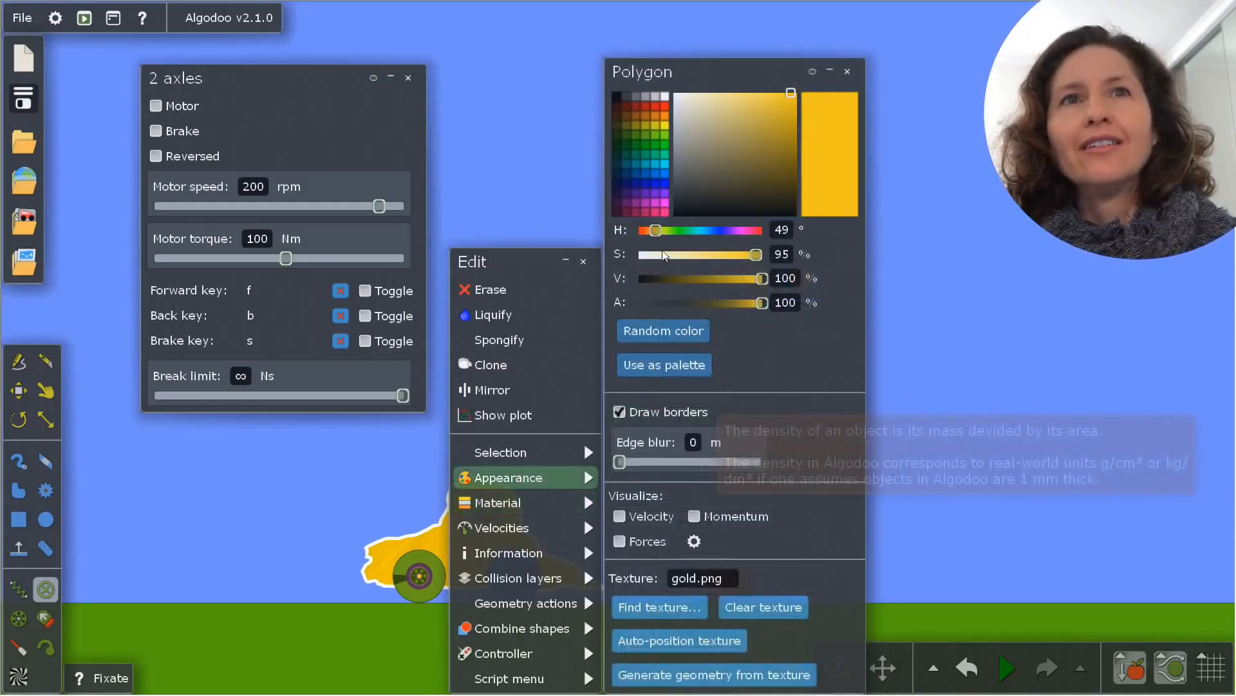
left_click_drag(657, 232, 743, 240)
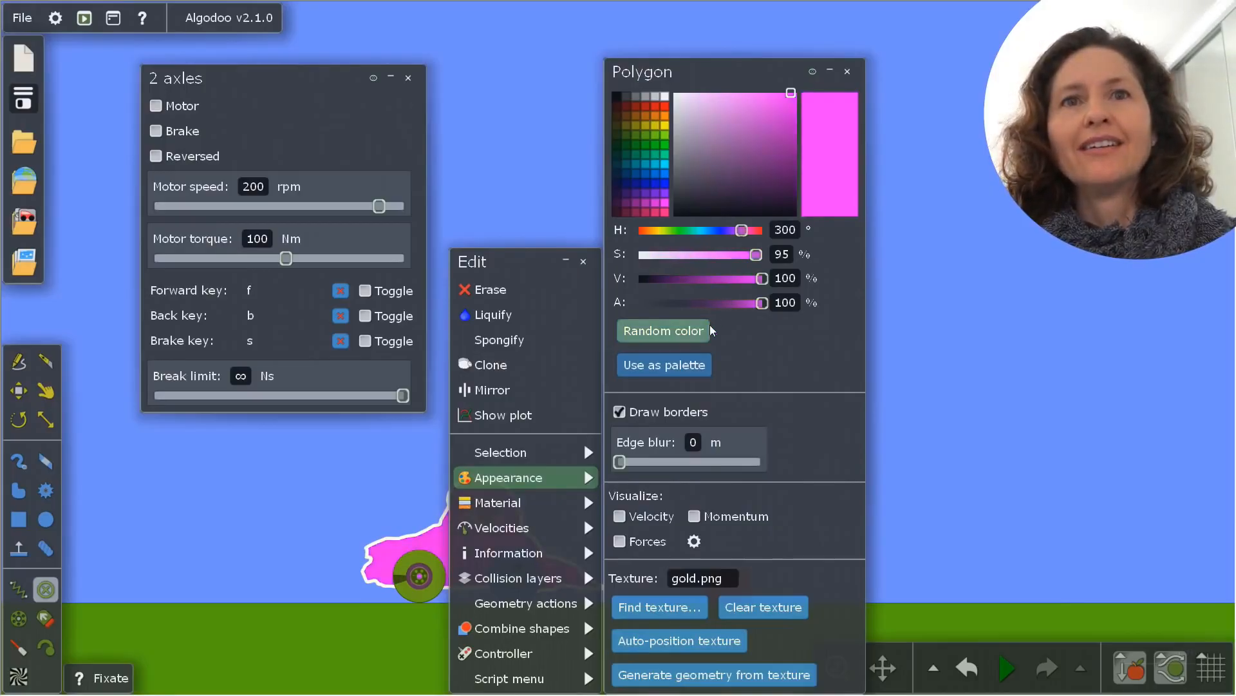
mouse_move(530, 528)
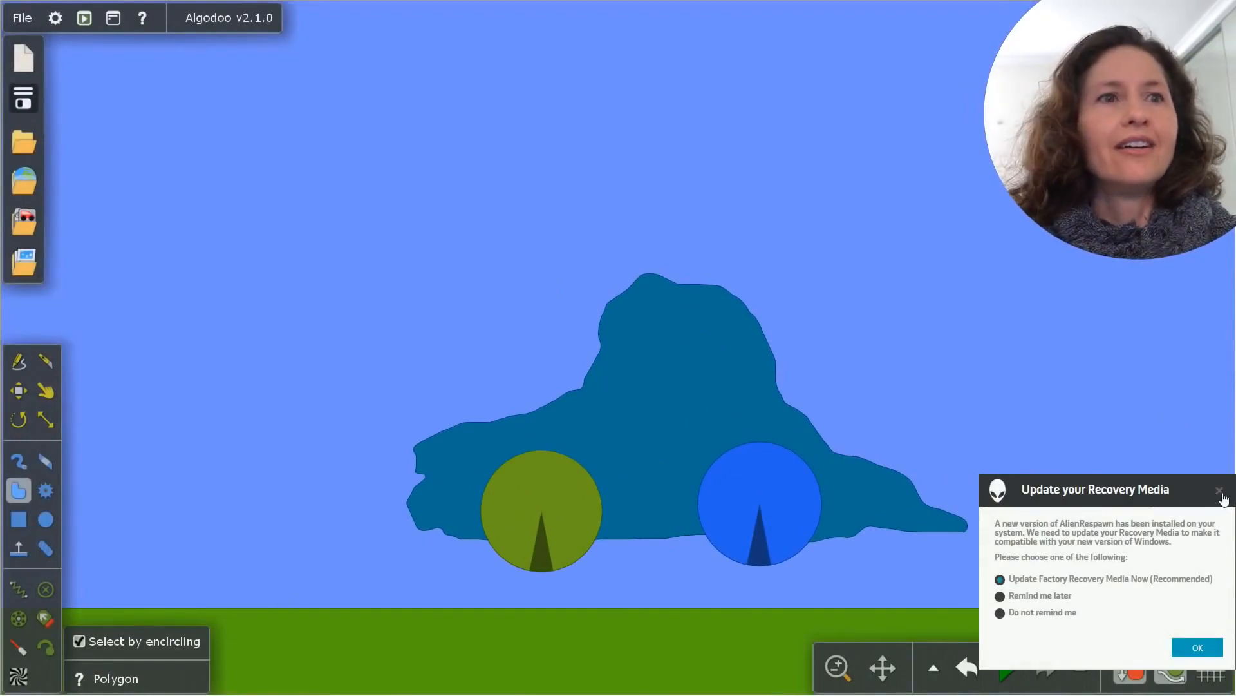
Dismiss the recovery media update notice, and briefly run the simulation of the wheeled car before undoing the run
left_click(1219, 491)
scroll(896, 501, "down", 5)
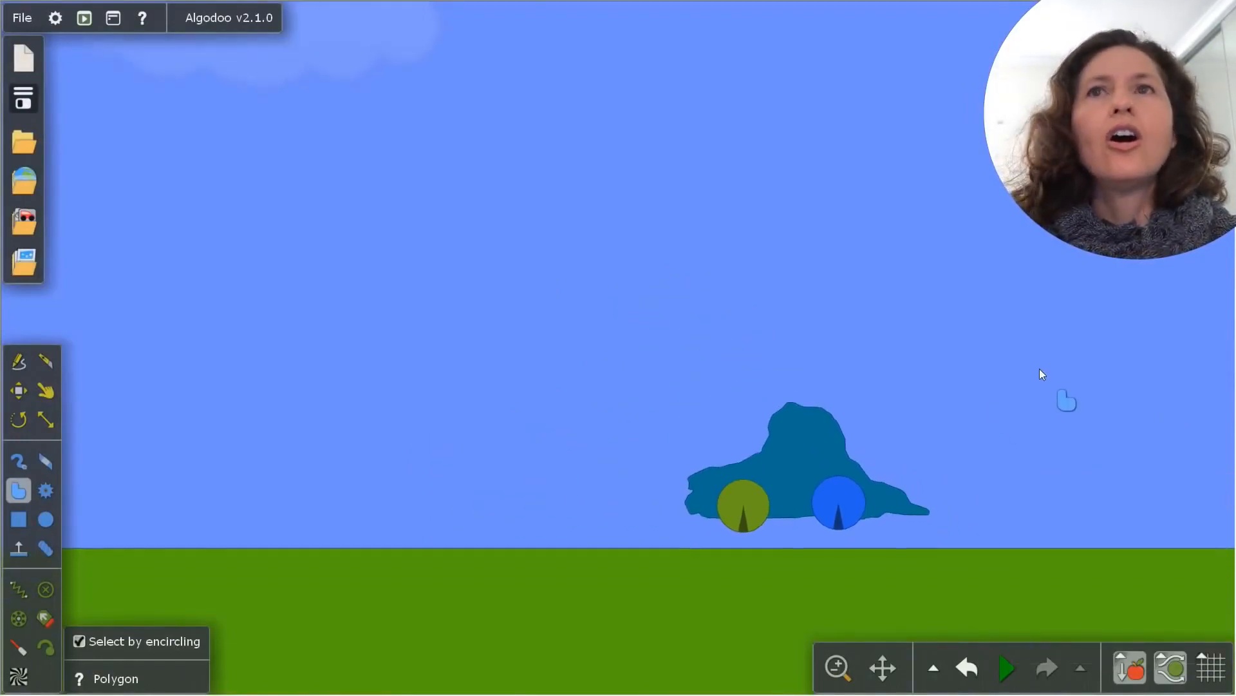
scroll(721, 434, "down", 1)
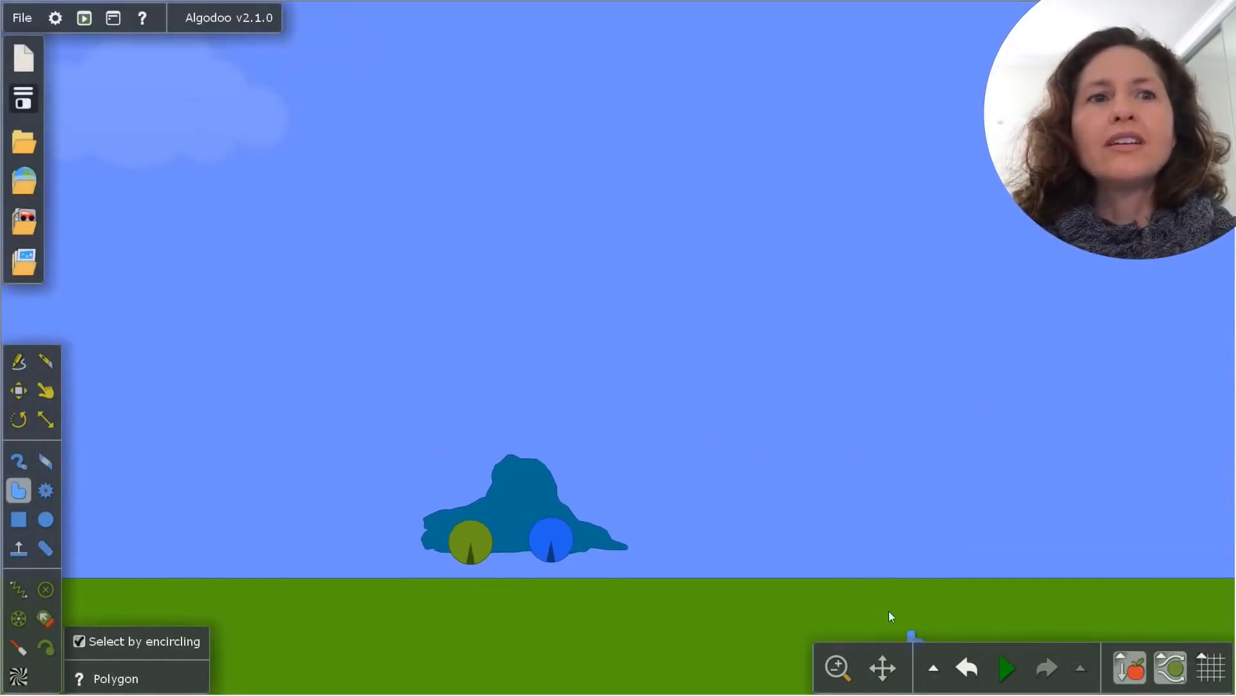
left_click(996, 666)
key("ctrl+z")
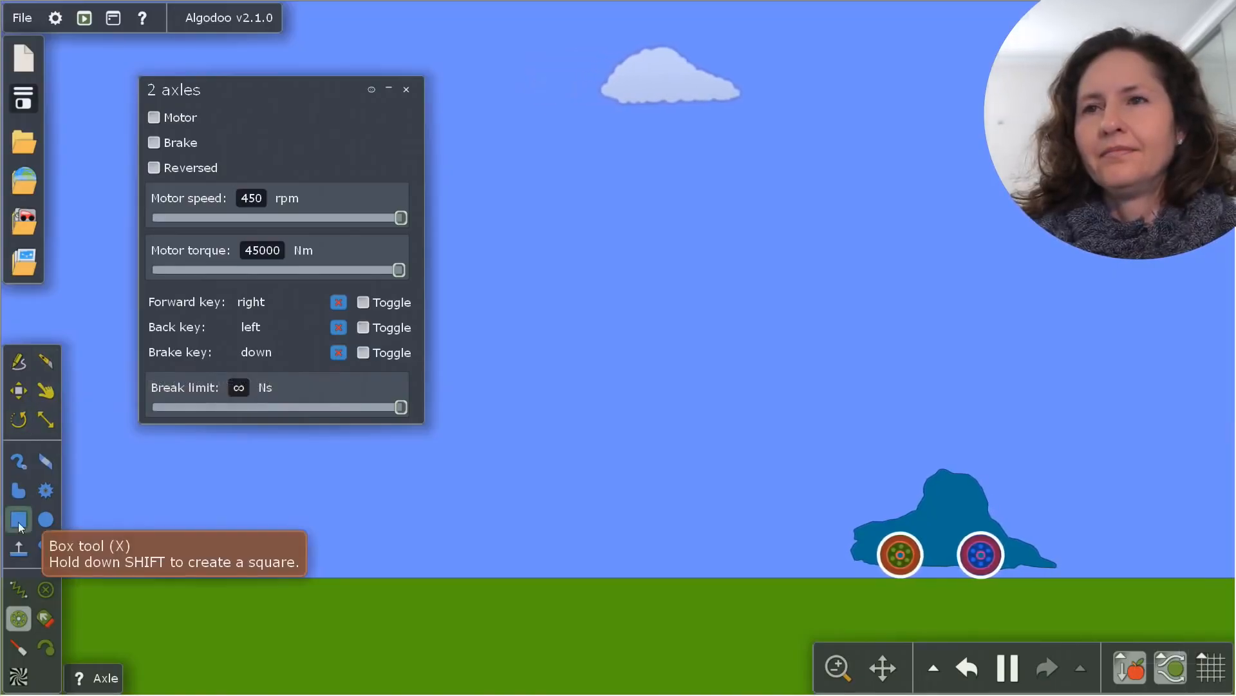
Close the axle settings window and try to draw a freehand polygon ramp behind the car while the simulation runs
left_click(21, 492)
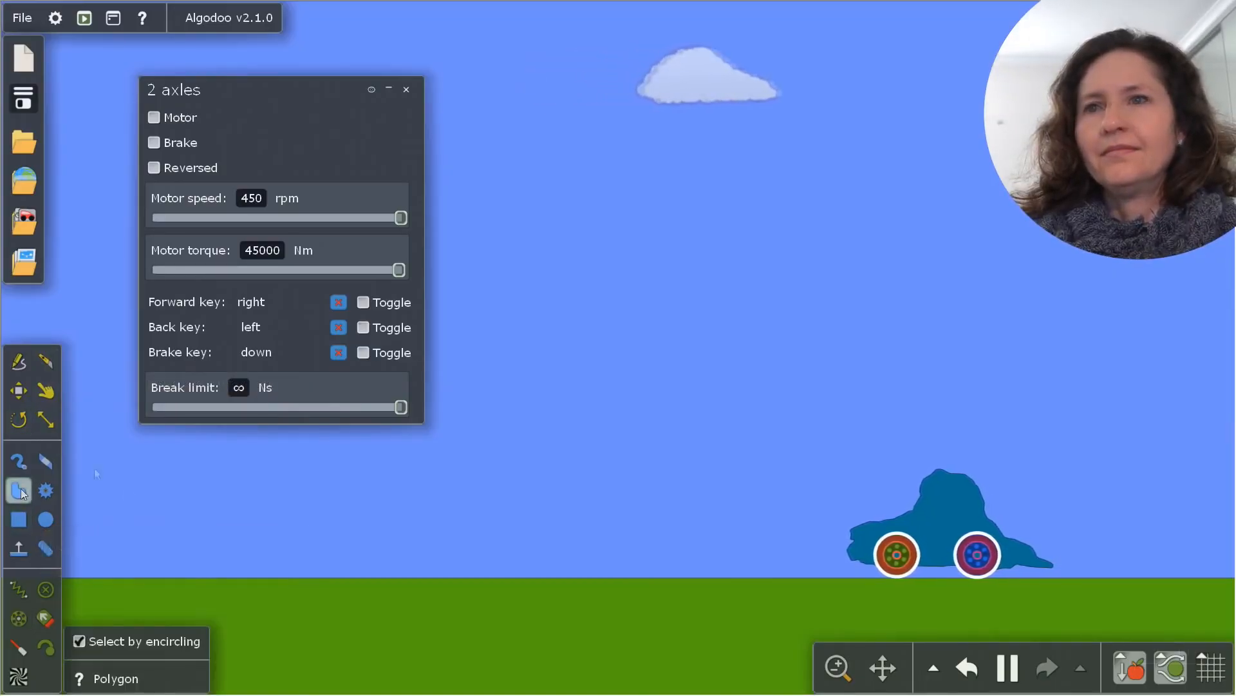
left_click(402, 88)
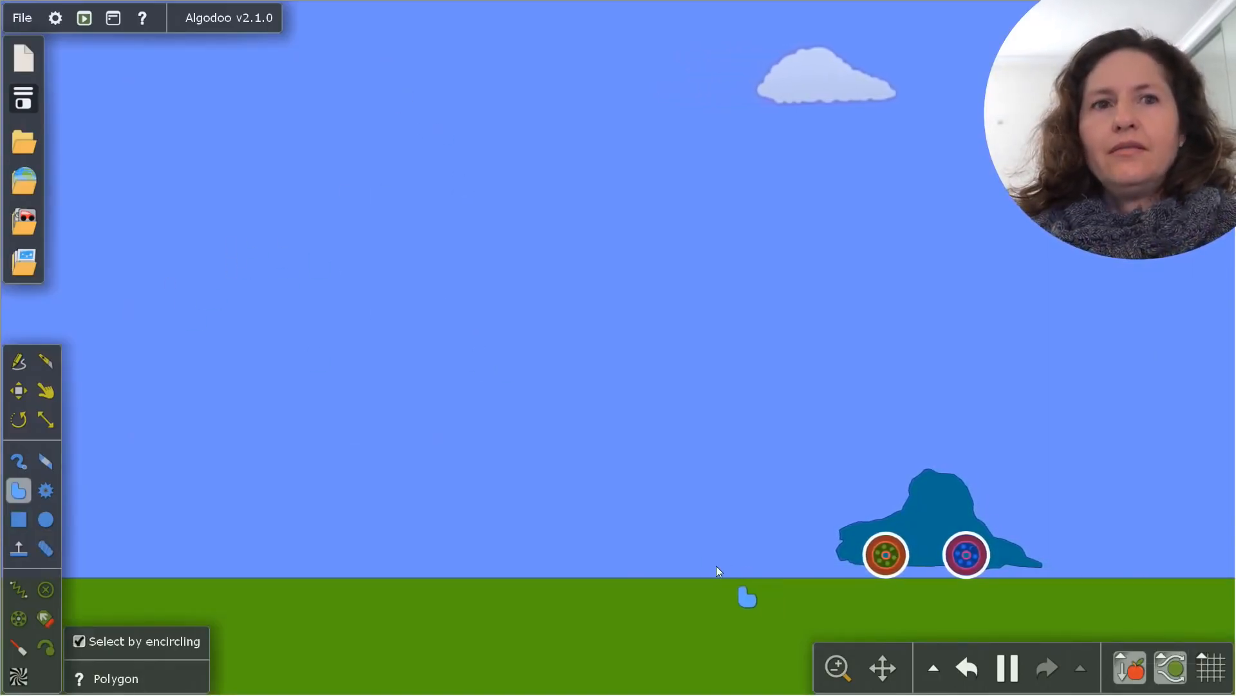
mouse_move(726, 570)
left_mouse_down()
mouse_move(700, 571)
mouse_move(519, 437)
left_mouse_up()
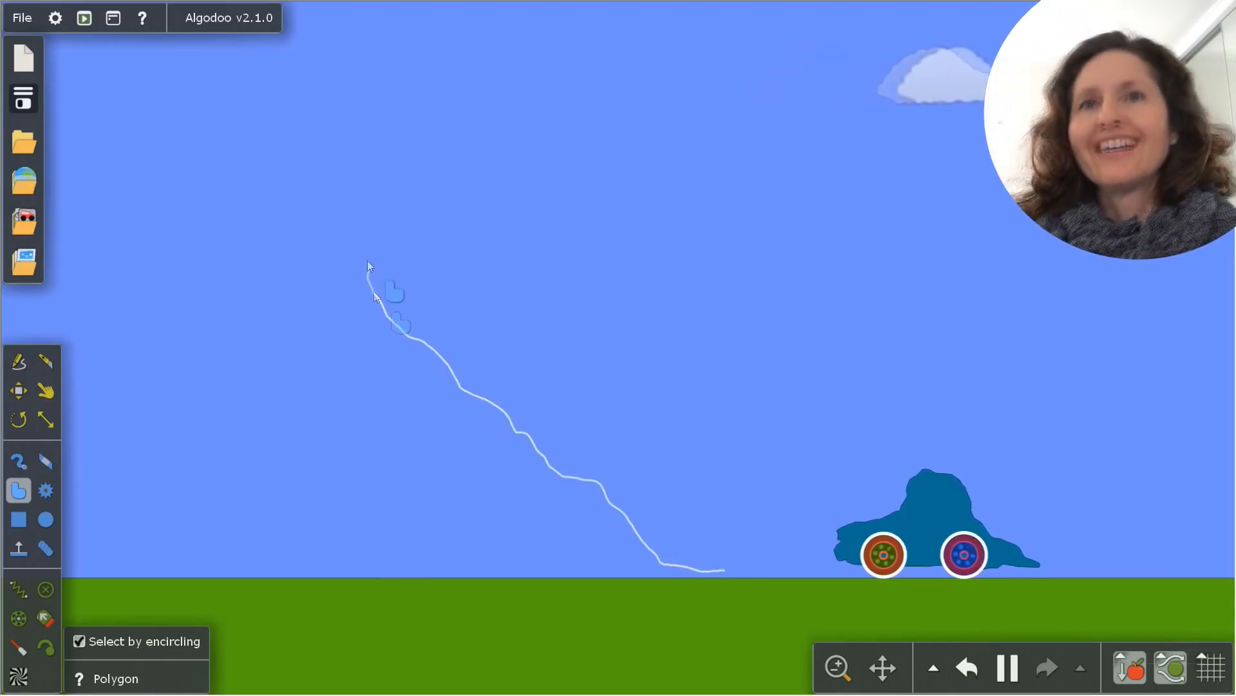
mouse_move(367, 260)
left_mouse_down()
mouse_move(370, 332)
mouse_move(447, 504)
mouse_move(459, 506)
left_mouse_up()
With the simulation paused, draw a long sloping polygon ramp behind the car and a tall narrow box supporting its upper end
key("space")
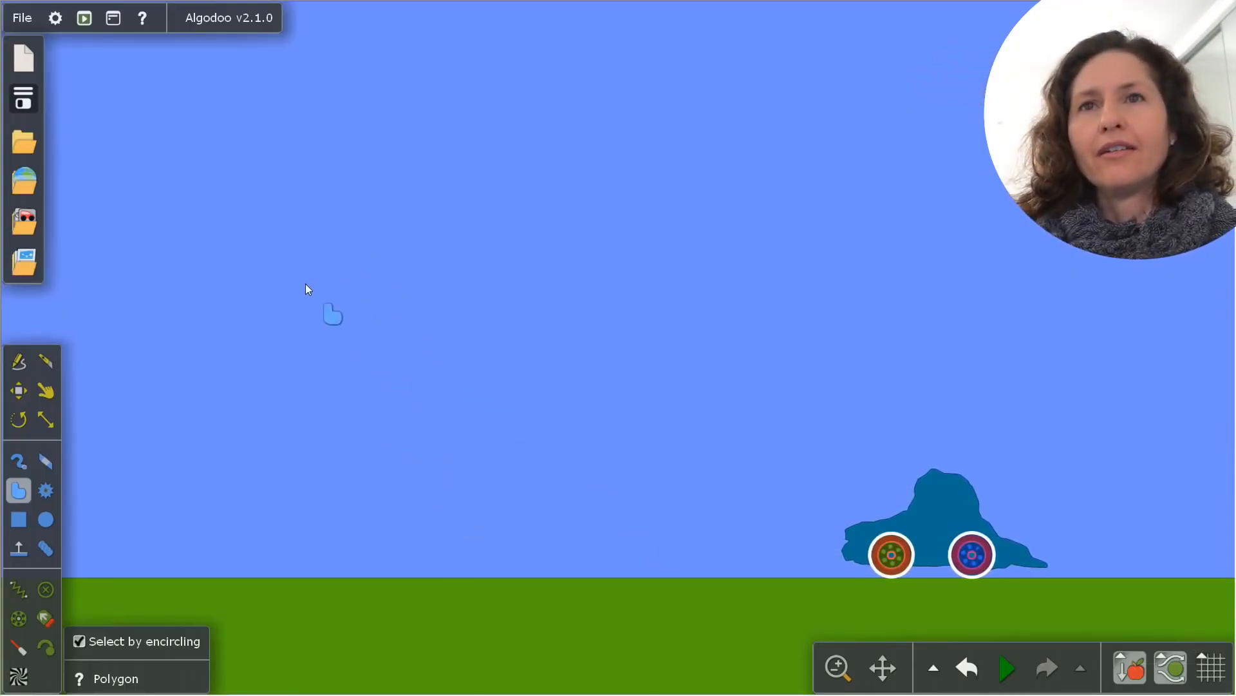
mouse_move(307, 287)
left_mouse_down()
mouse_move(417, 407)
mouse_move(303, 273)
mouse_move(313, 300)
left_mouse_up()
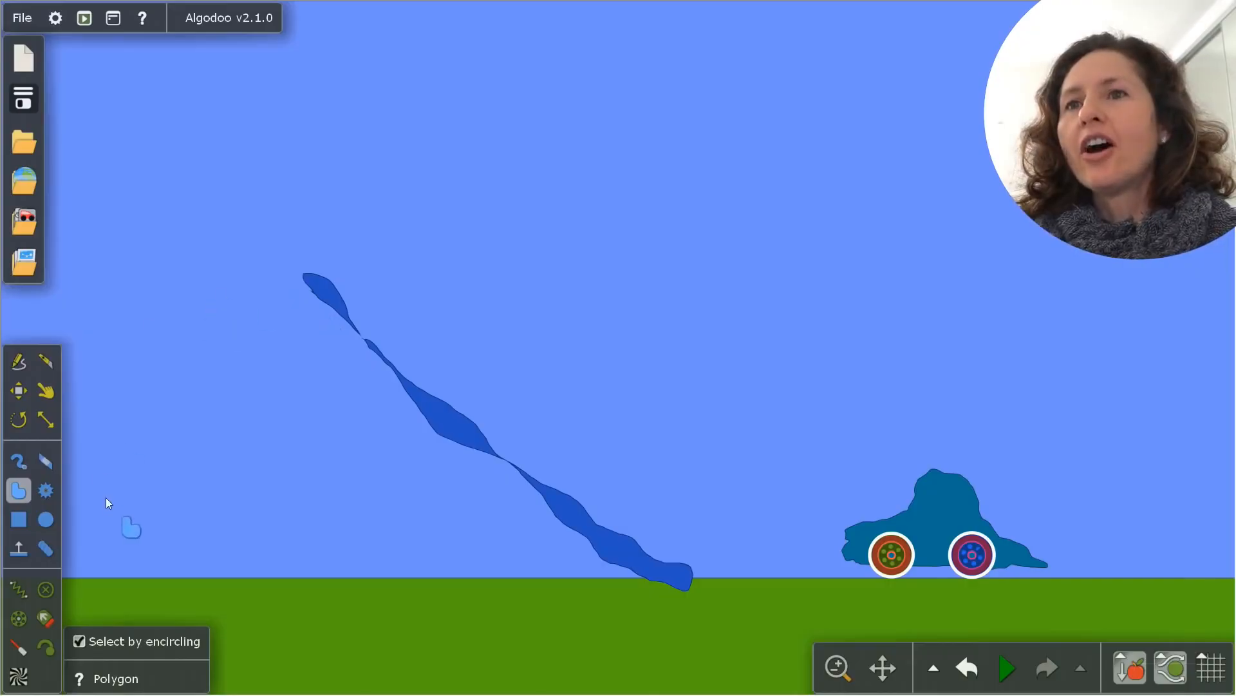
left_click_drag(306, 572, 335, 307)
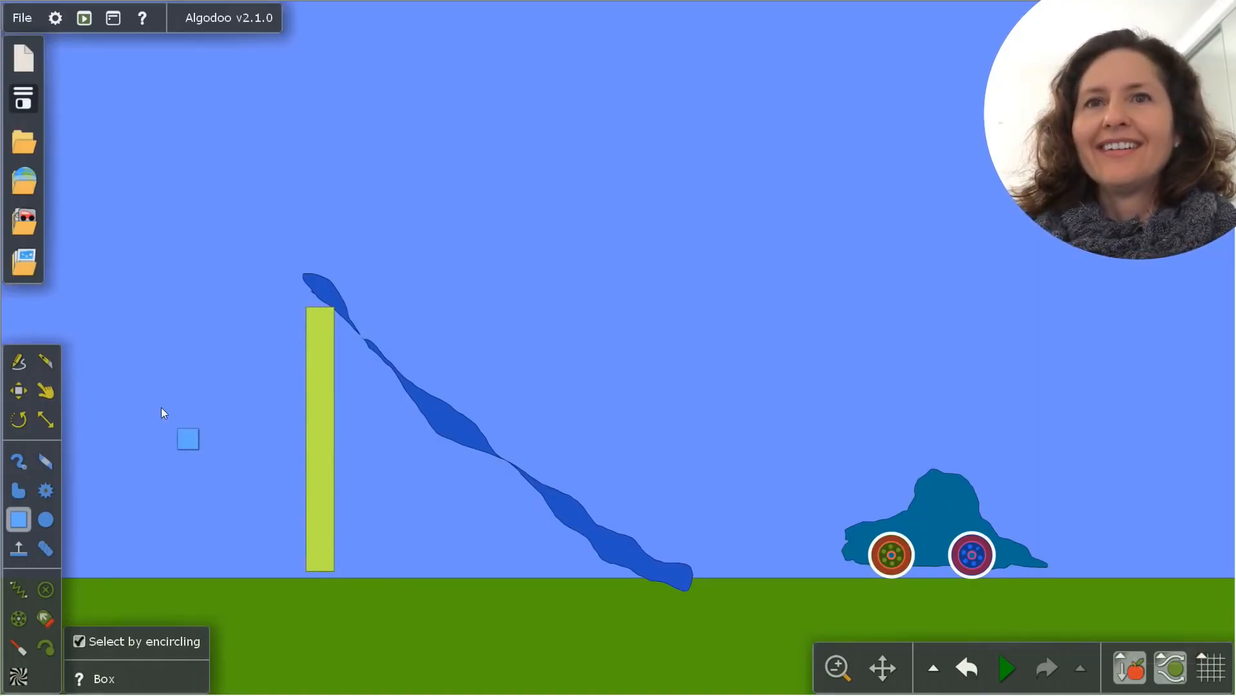
left_click_drag(161, 407, 179, 591)
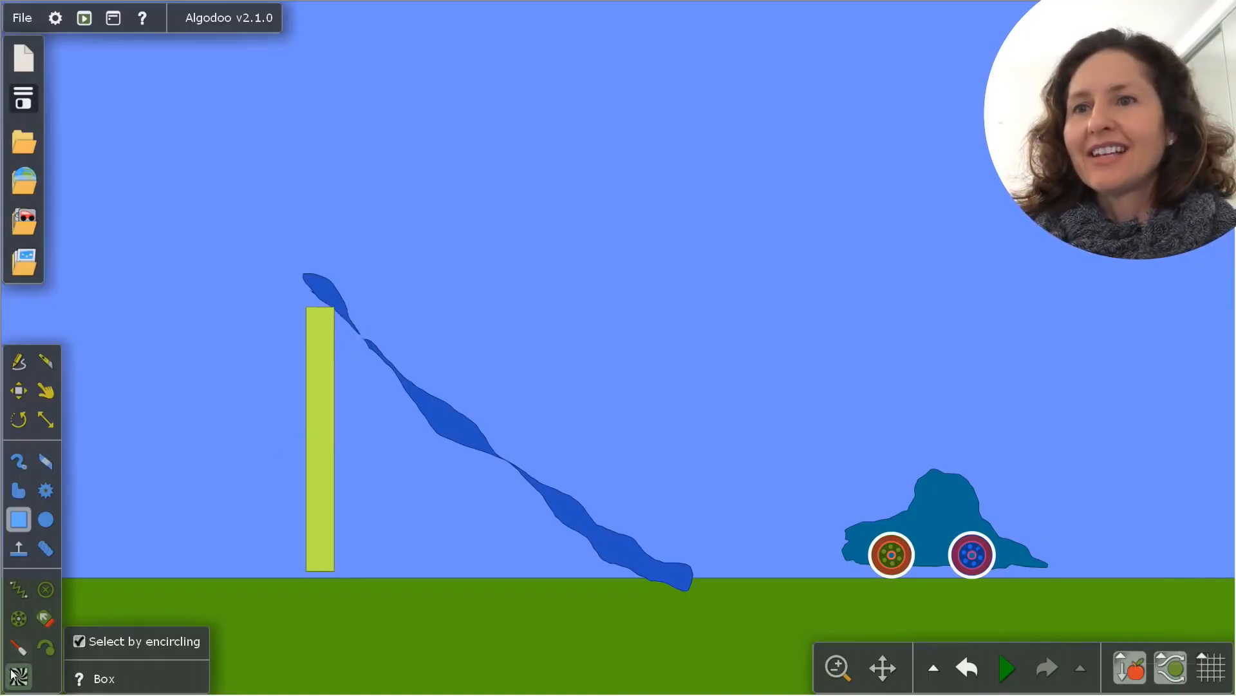
Add axles joining the ramp to the pillar's top and anchoring the pillar's base and the ramp's lower end
left_click(17, 621)
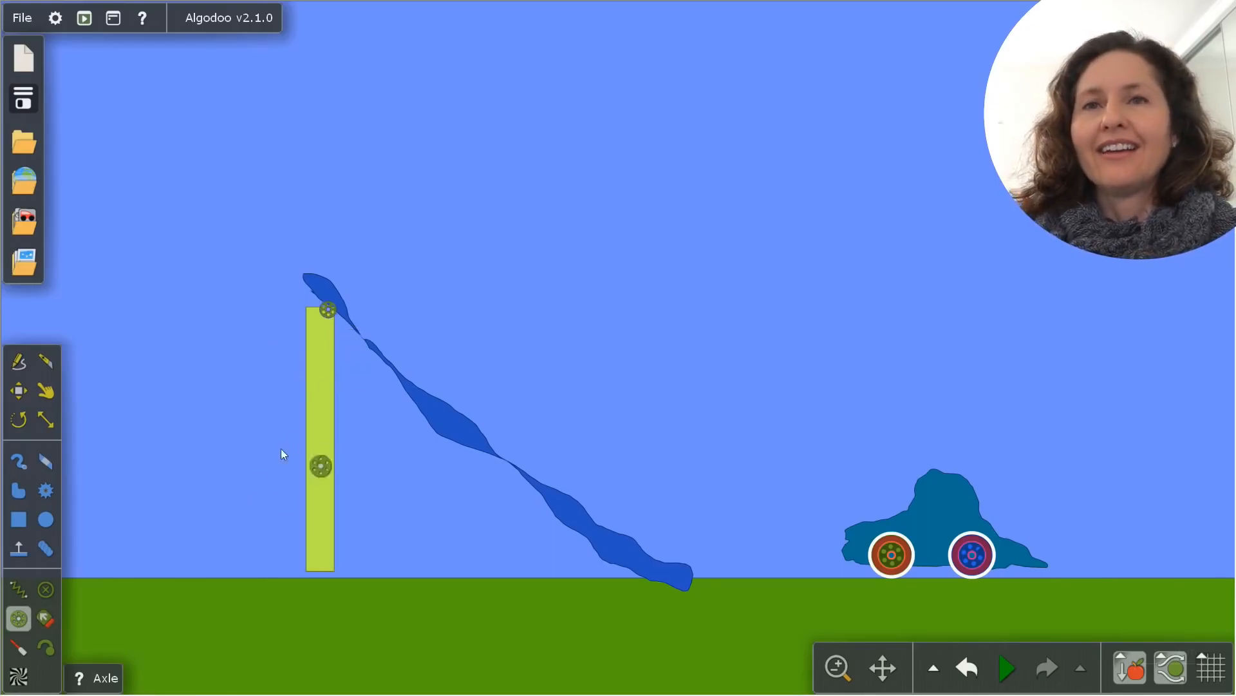
scroll(329, 577, "down", 1)
left_click(314, 561)
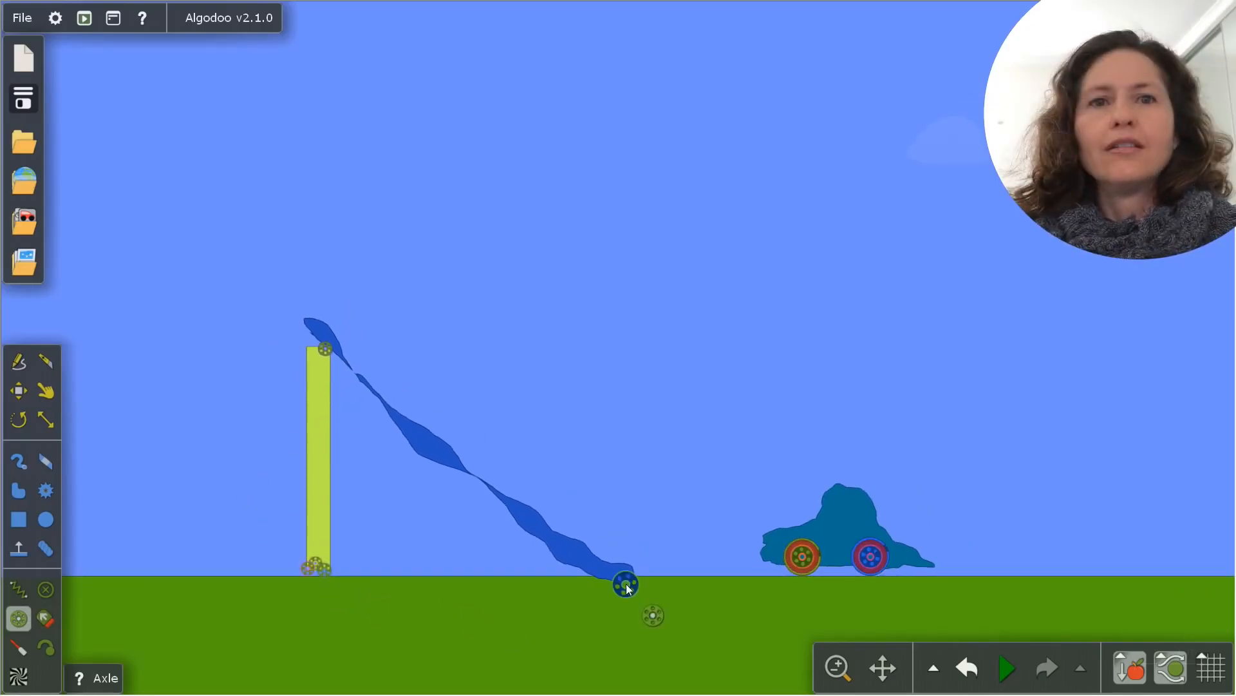
left_click(605, 575)
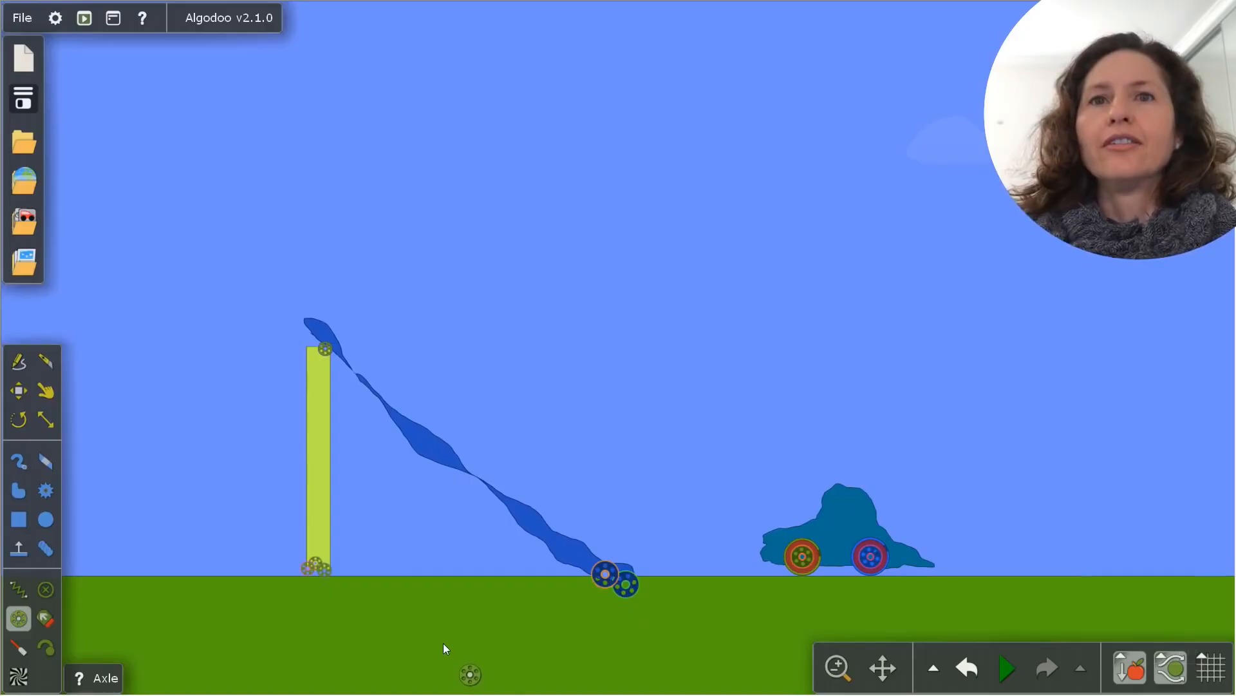
Start the simulation and cut the ramp's support pillar in two with the Knife tool
left_click(1003, 666)
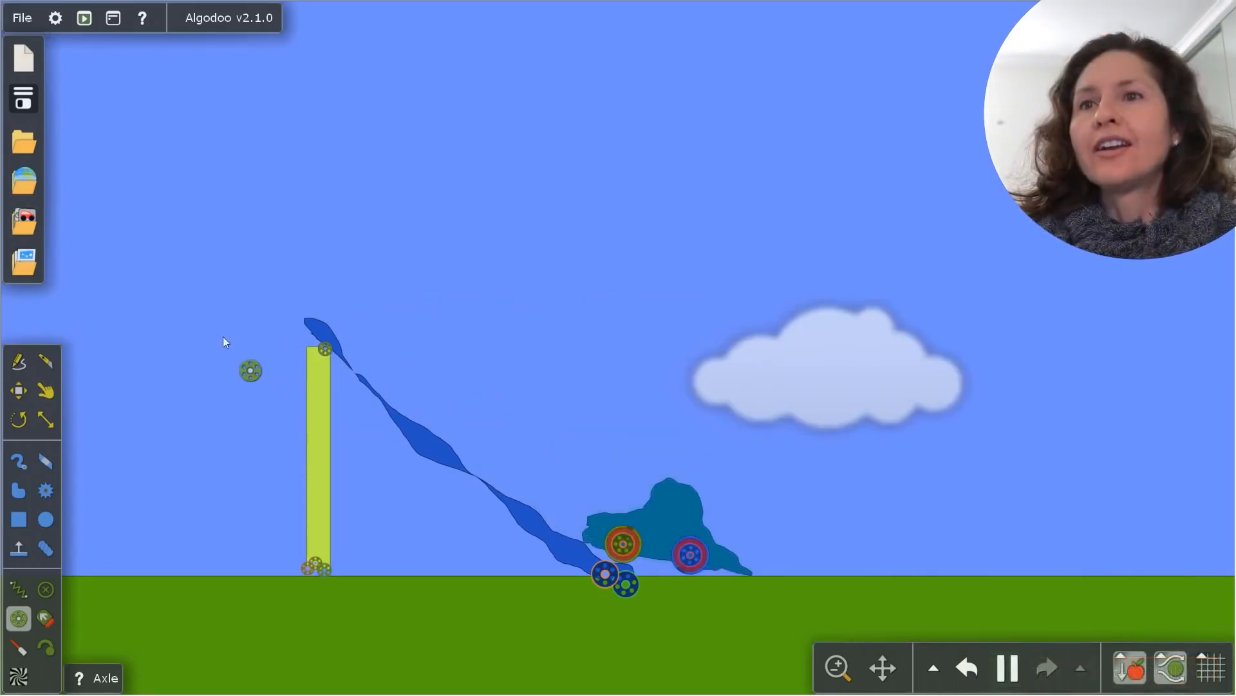
key("k")
mouse_move(219, 456)
left_mouse_down()
mouse_move(341, 493)
mouse_move(217, 510)
mouse_move(66, 495)
mouse_move(28, 594)
mouse_move(26, 650)
left_mouse_up()
Liquify the pillar's lower piece, and use the Drag tool to pull the upper piece down and tug the ramp's upper end
key("g")
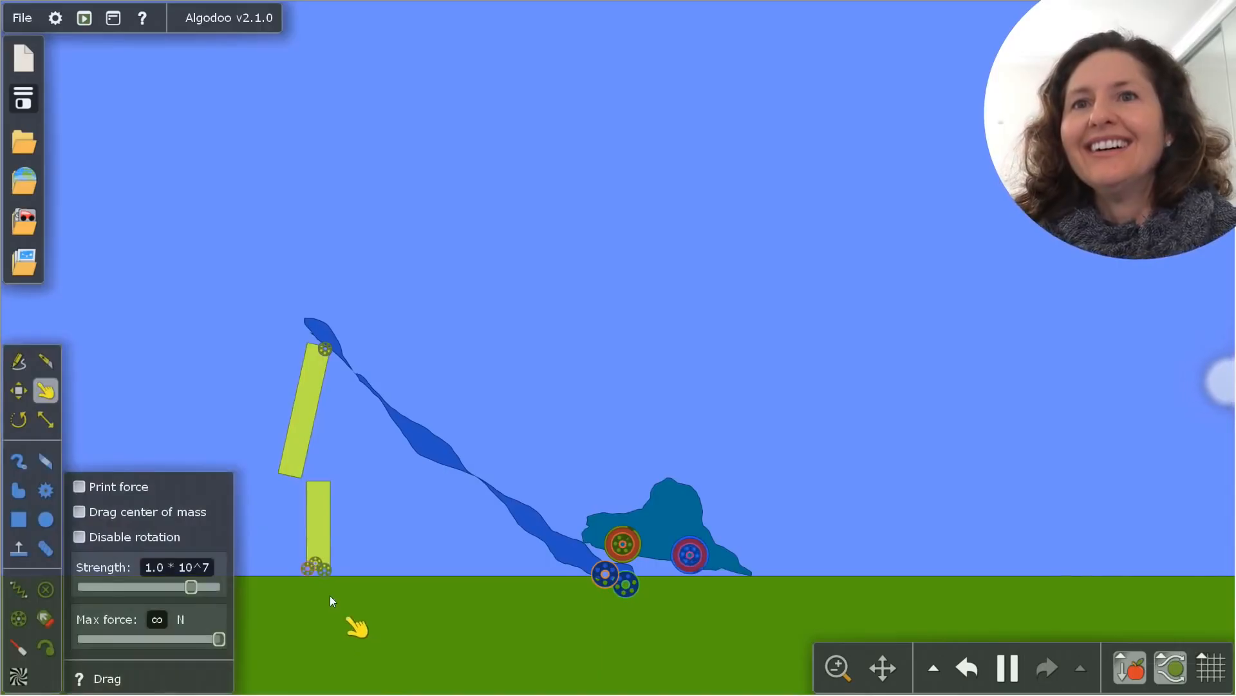
left_click_drag(324, 510, 1235, 694)
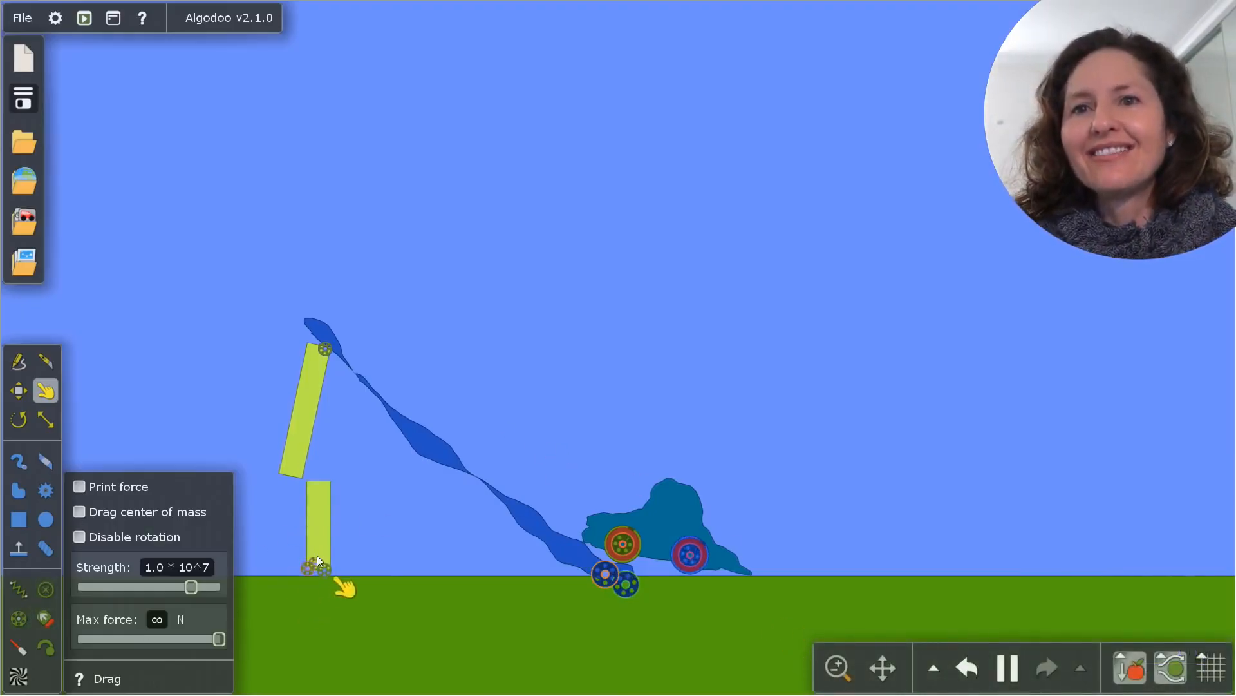
right_click(320, 521)
left_click(372, 312)
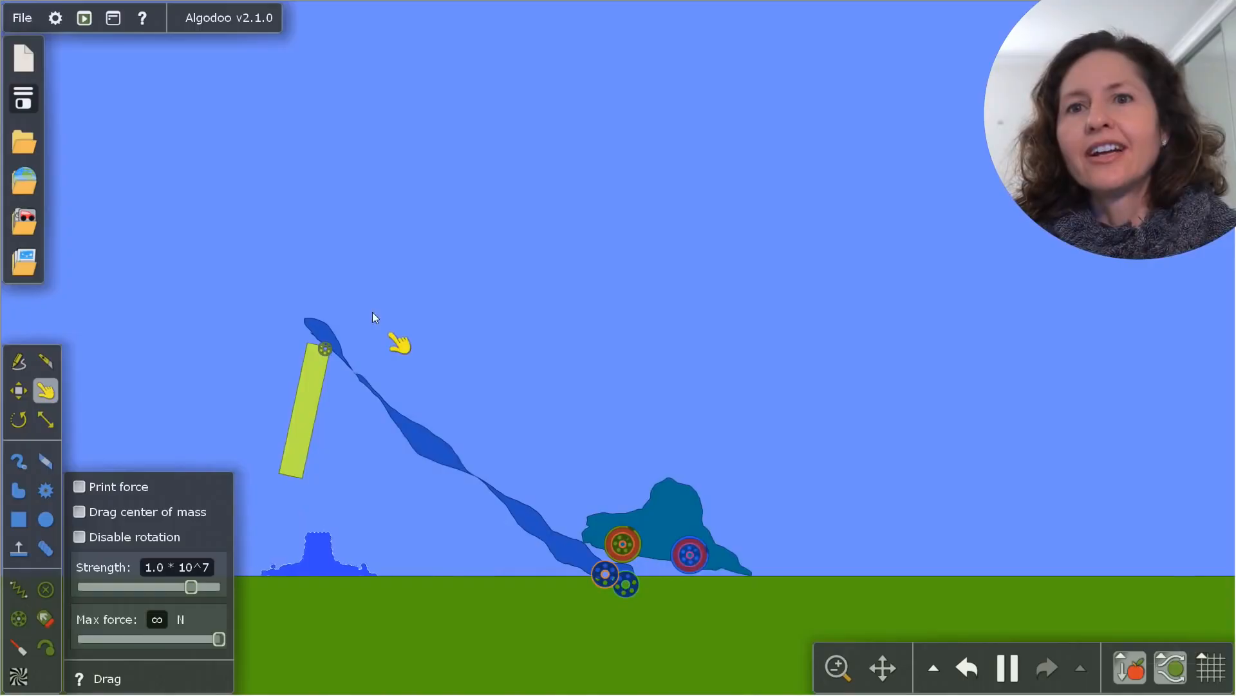
left_click_drag(277, 399, 217, 520)
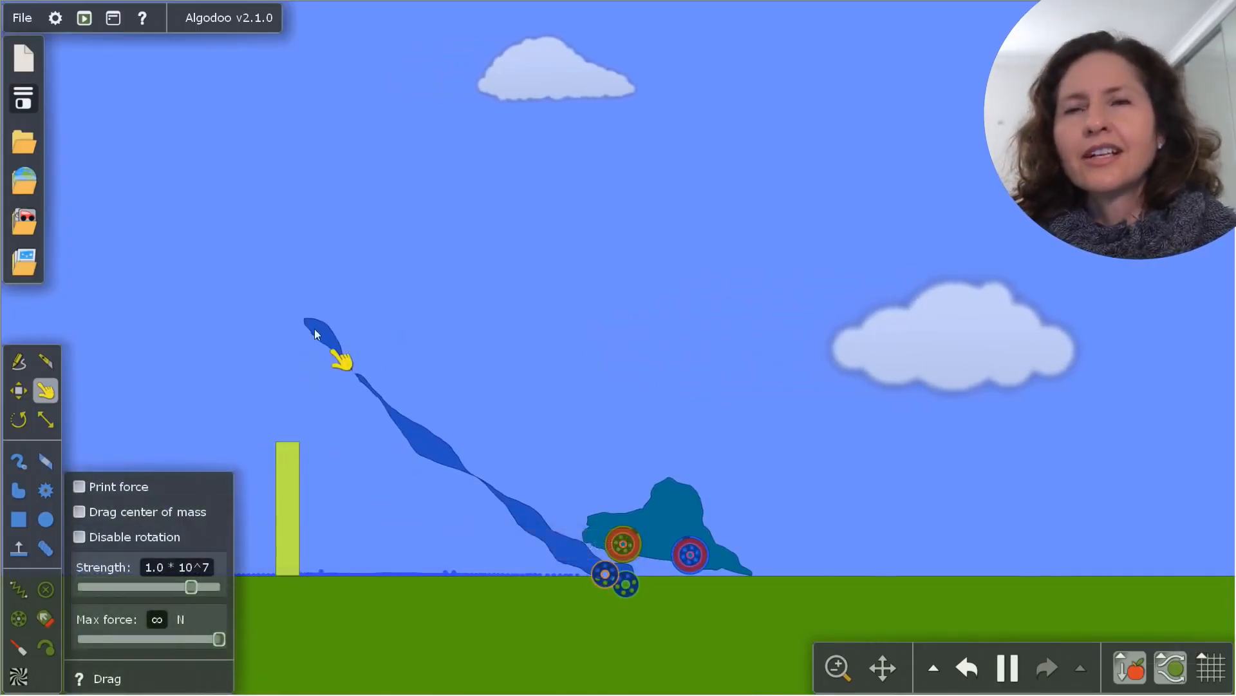
left_click_drag(314, 329, 240, 576)
Draw a large external gear centred on the ramp's upper end, and turn on the motor of its axle
left_click(45, 490)
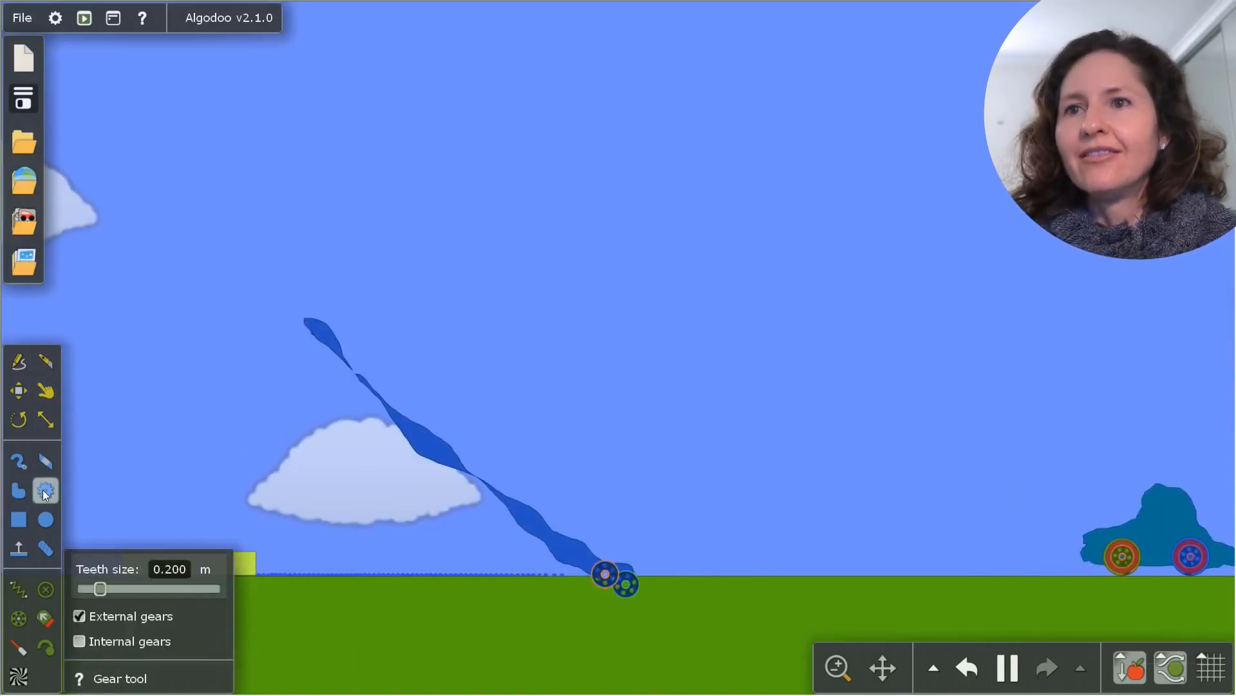
left_click_drag(316, 325, 268, 434)
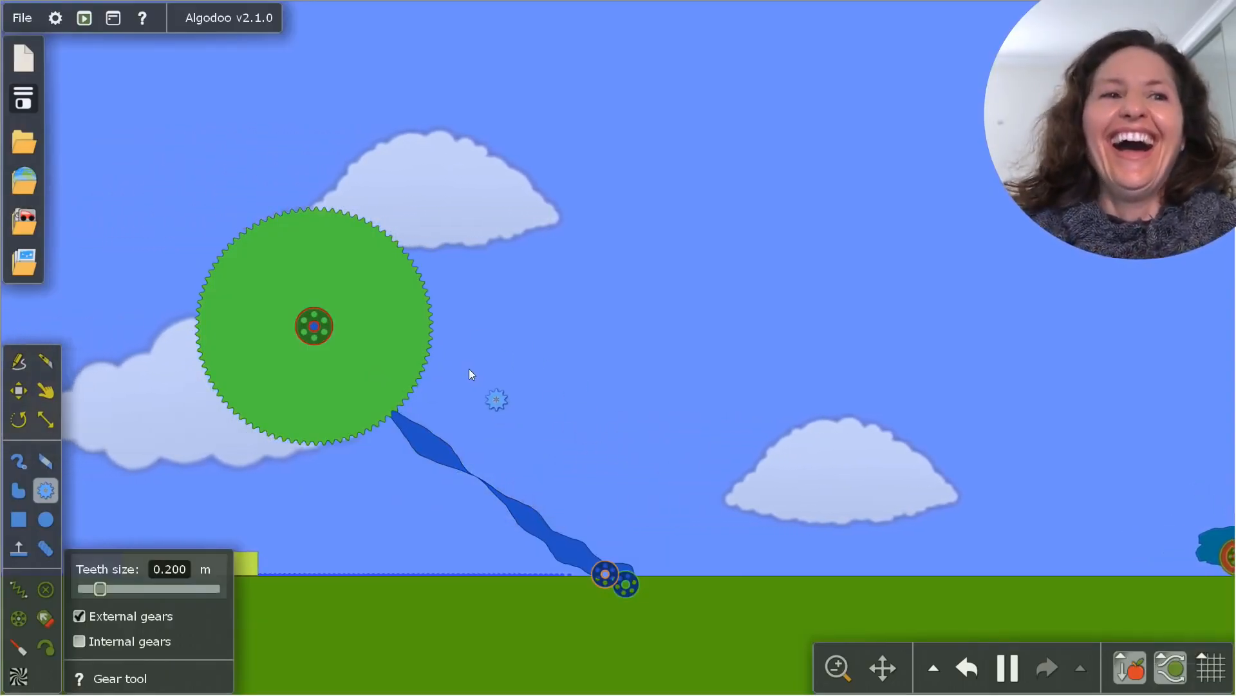
left_click(934, 671)
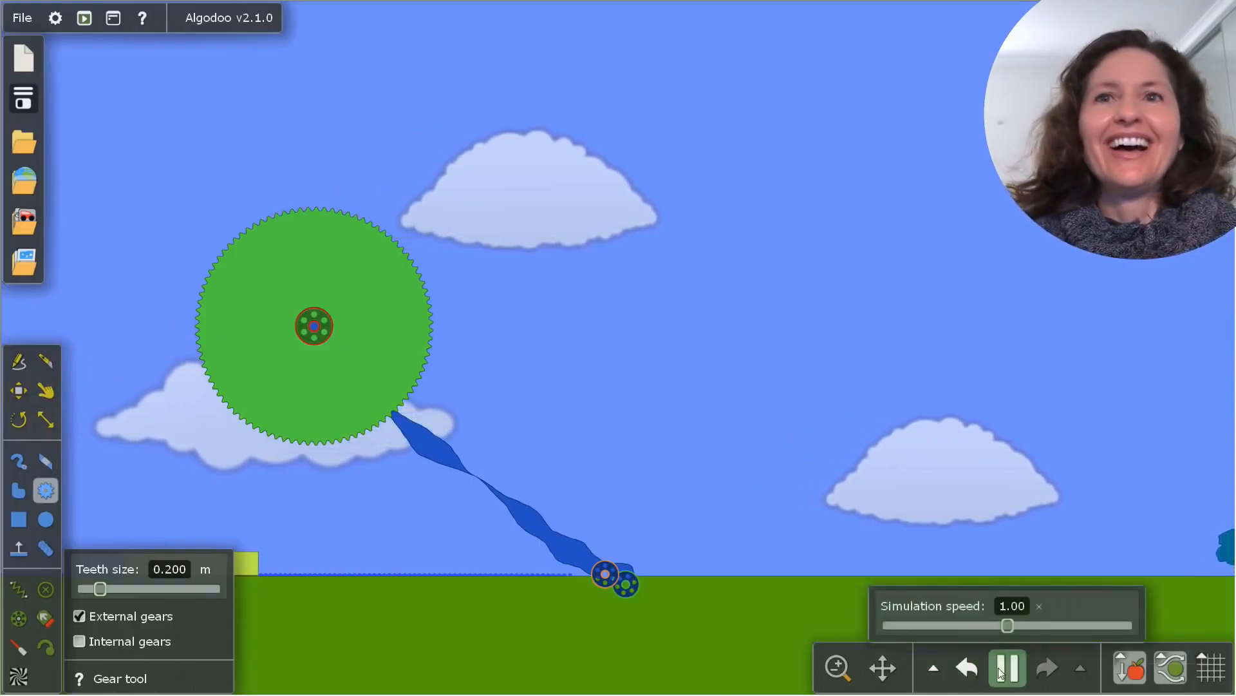
right_click(309, 322)
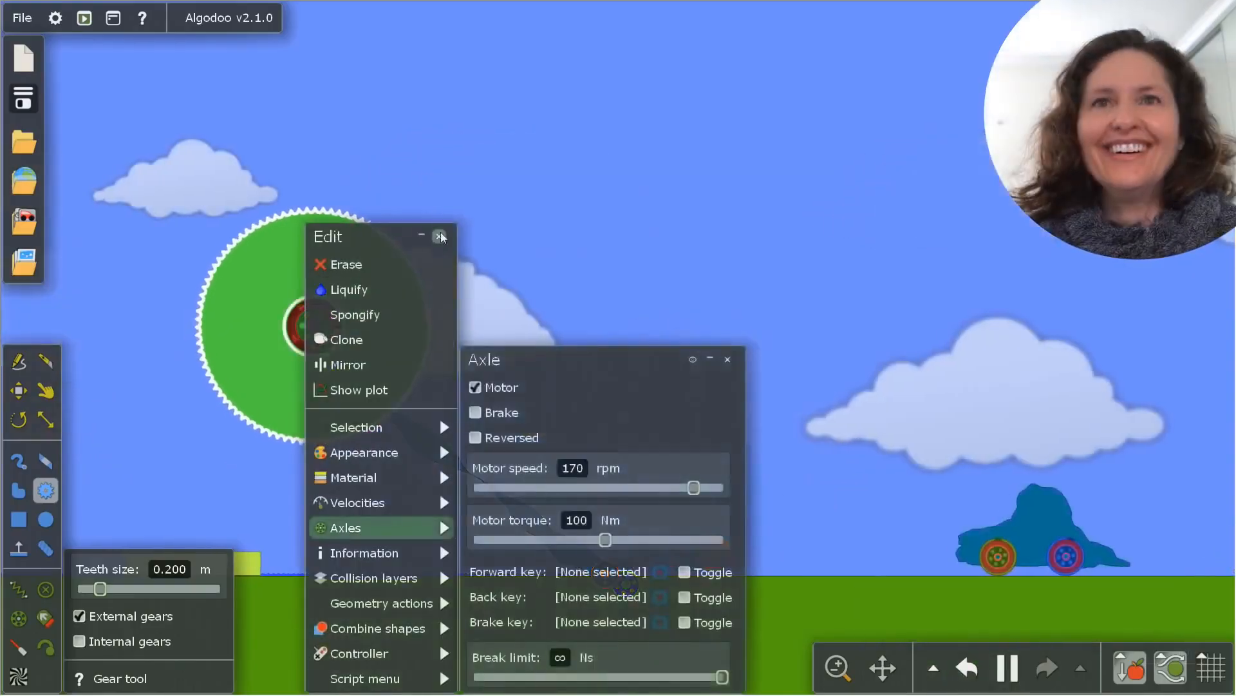
left_click(439, 237)
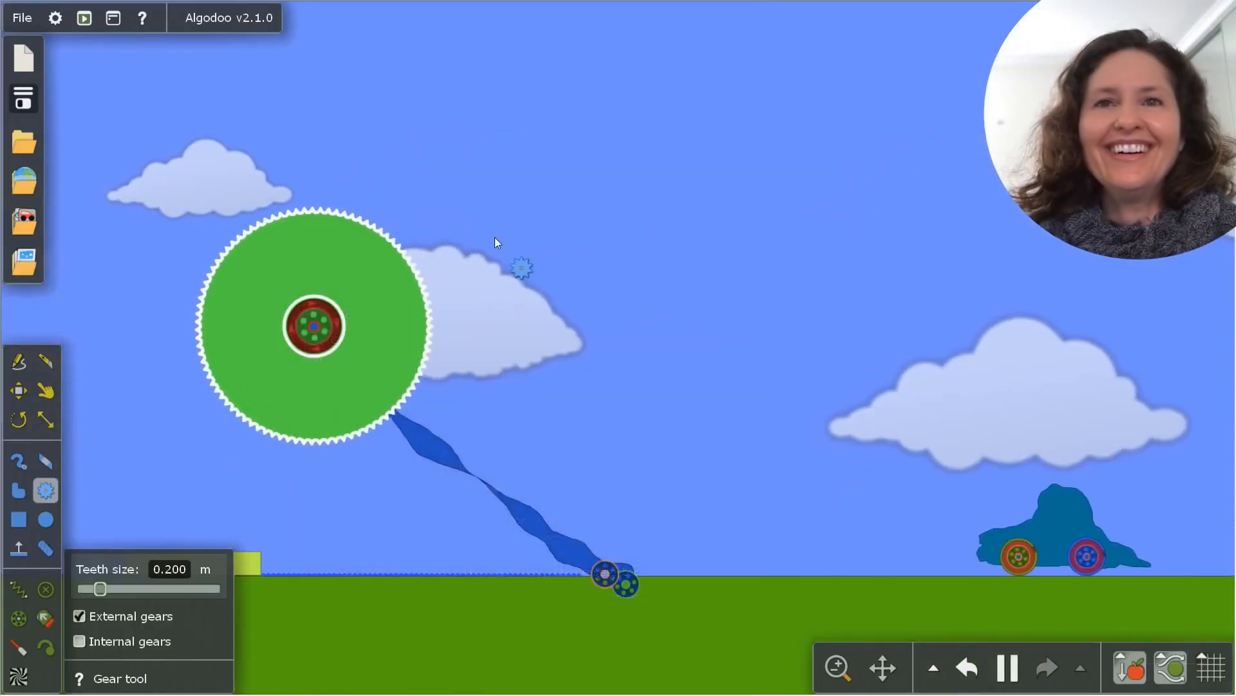
left_click(496, 242)
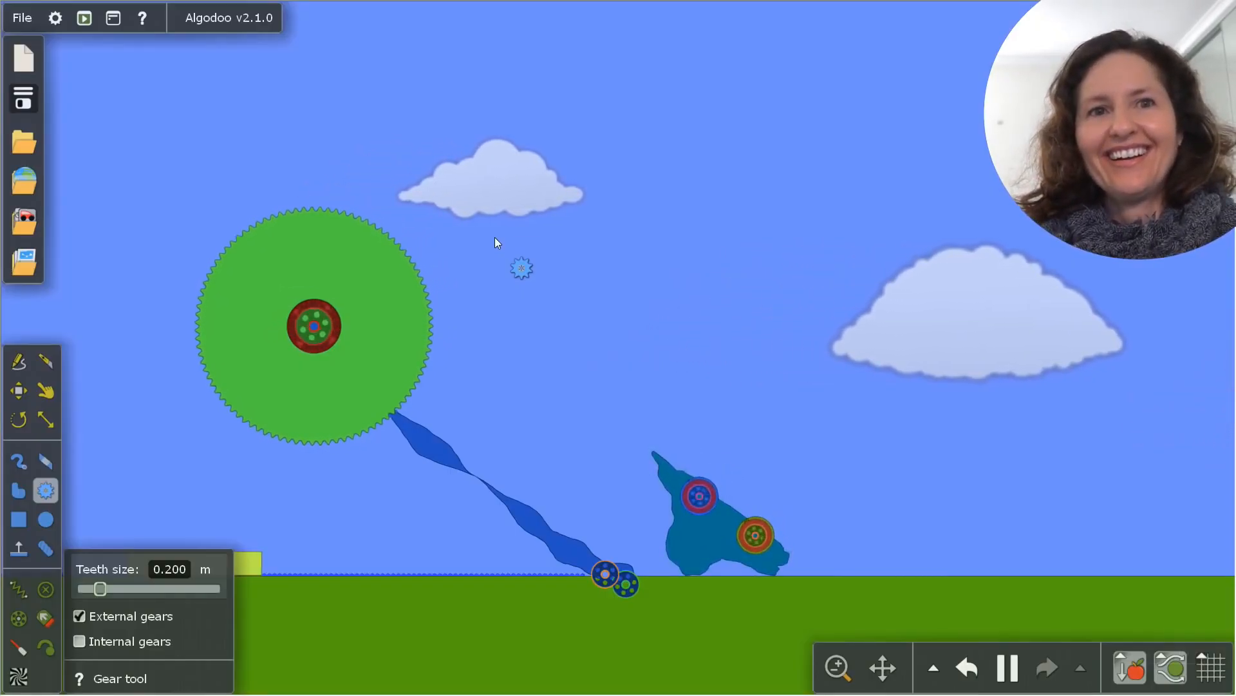
Try to lift the overturned car upright with the Drag tool
left_click(45, 390)
left_click_drag(674, 527, 695, 366)
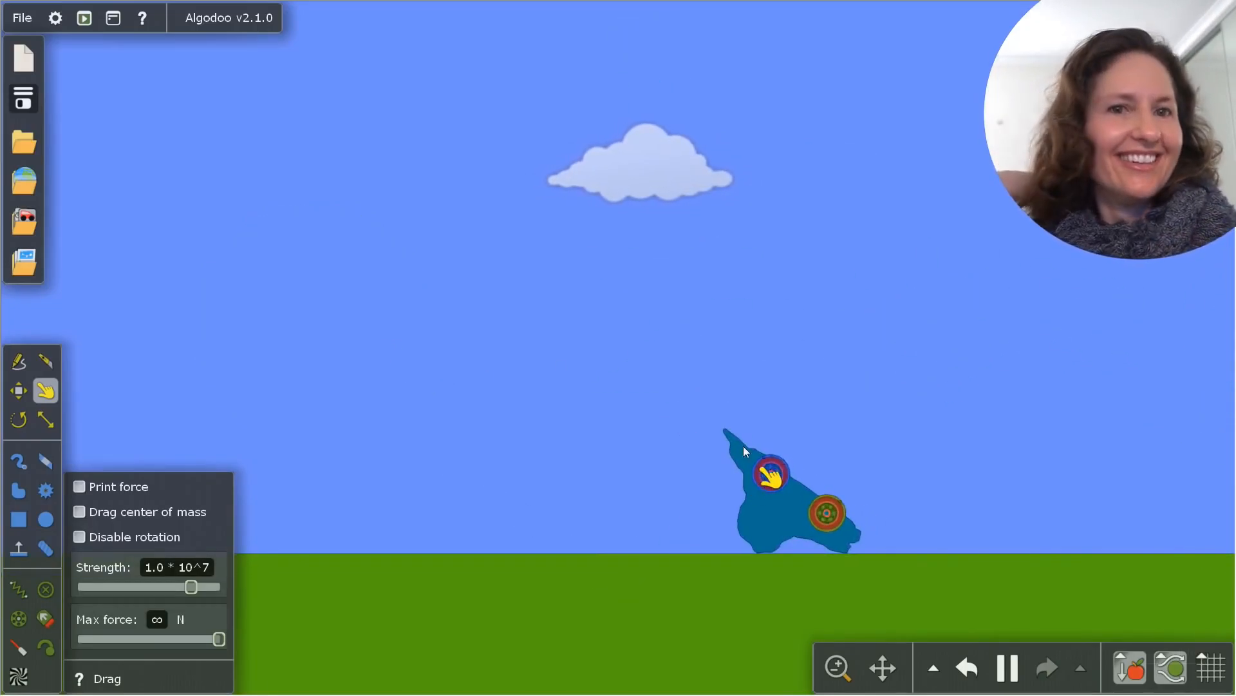
Turn the car onto its wheels with the Drag tool and slice off its pointed end with the Knife tool
left_click_drag(743, 445, 1027, 468)
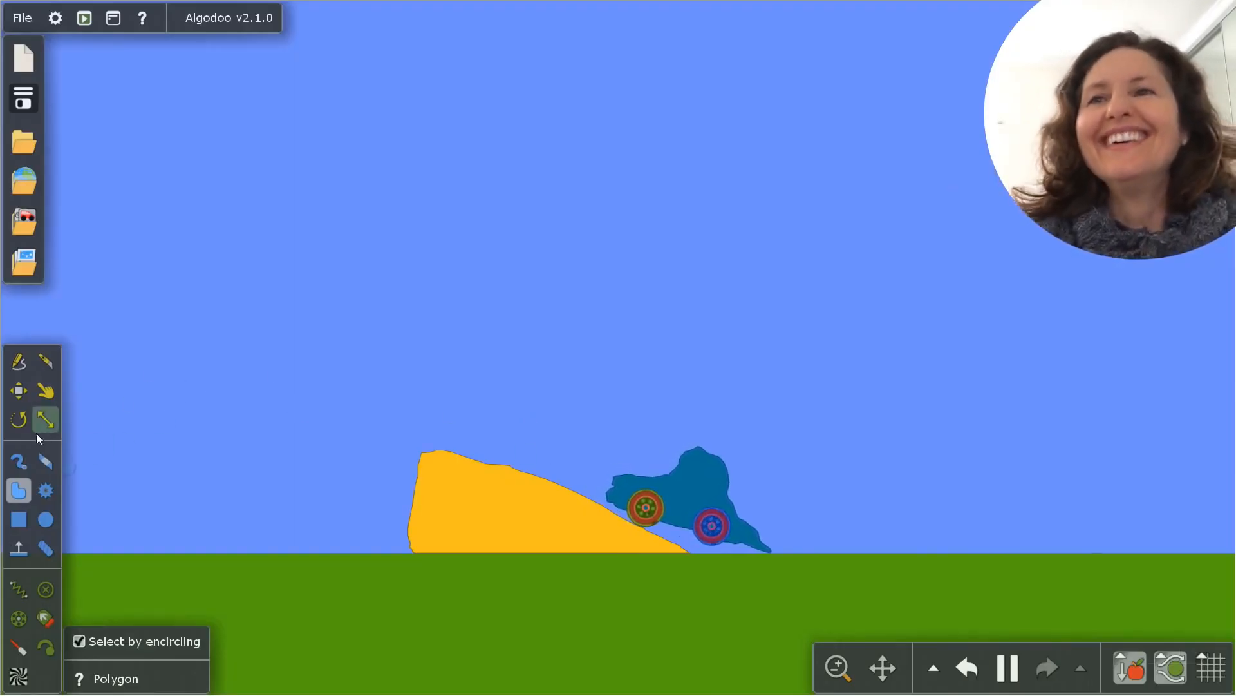
left_click(45, 360)
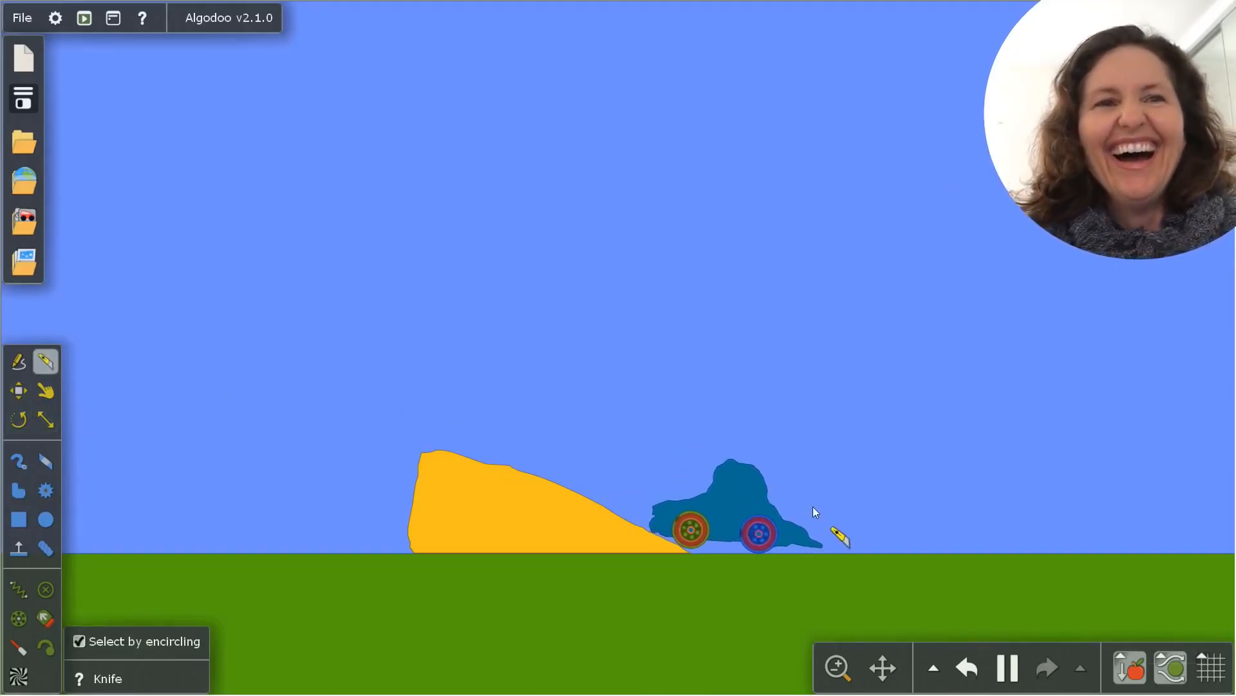
left_click_drag(811, 496, 822, 568)
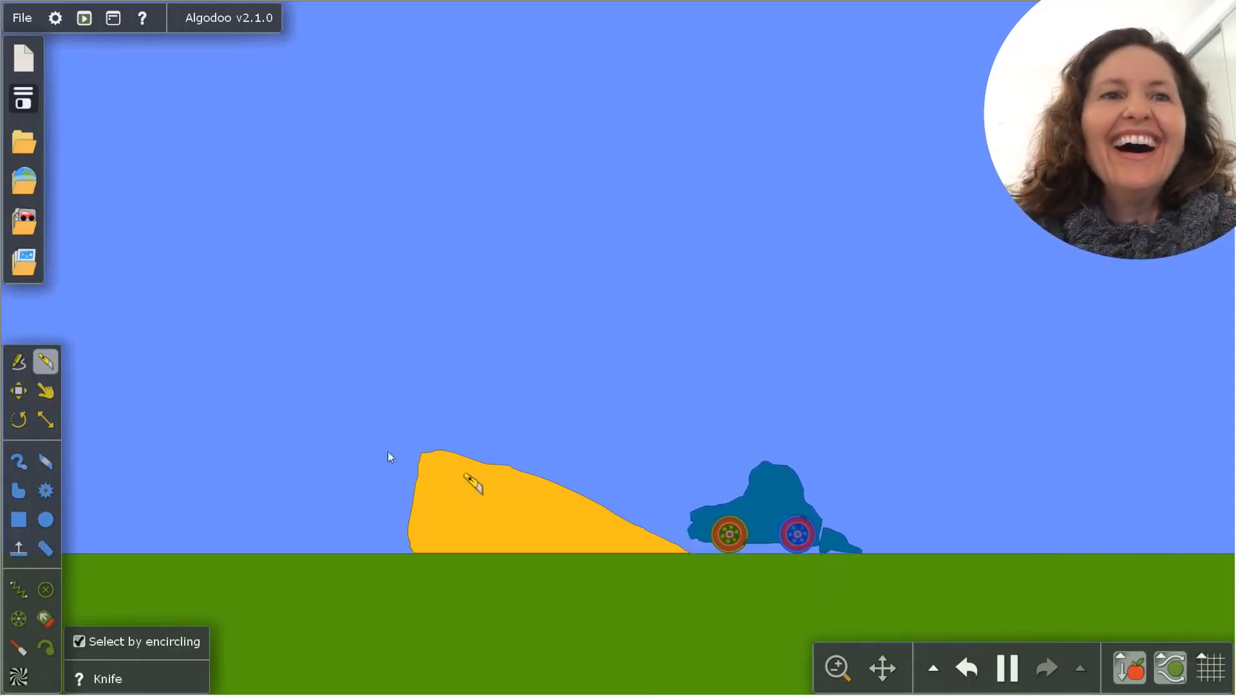
Pull the overturned car back across the ramp and the olive box with the Drag tool and drive it in reverse
left_click(46, 390)
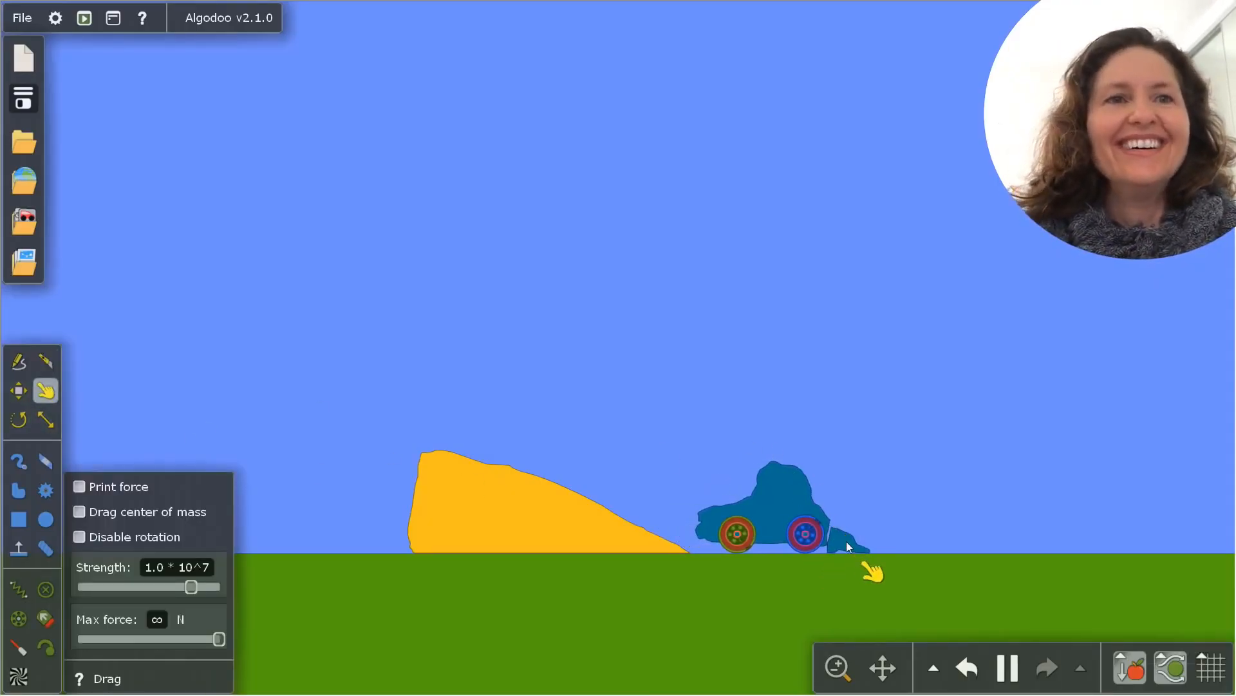
left_click(19, 490)
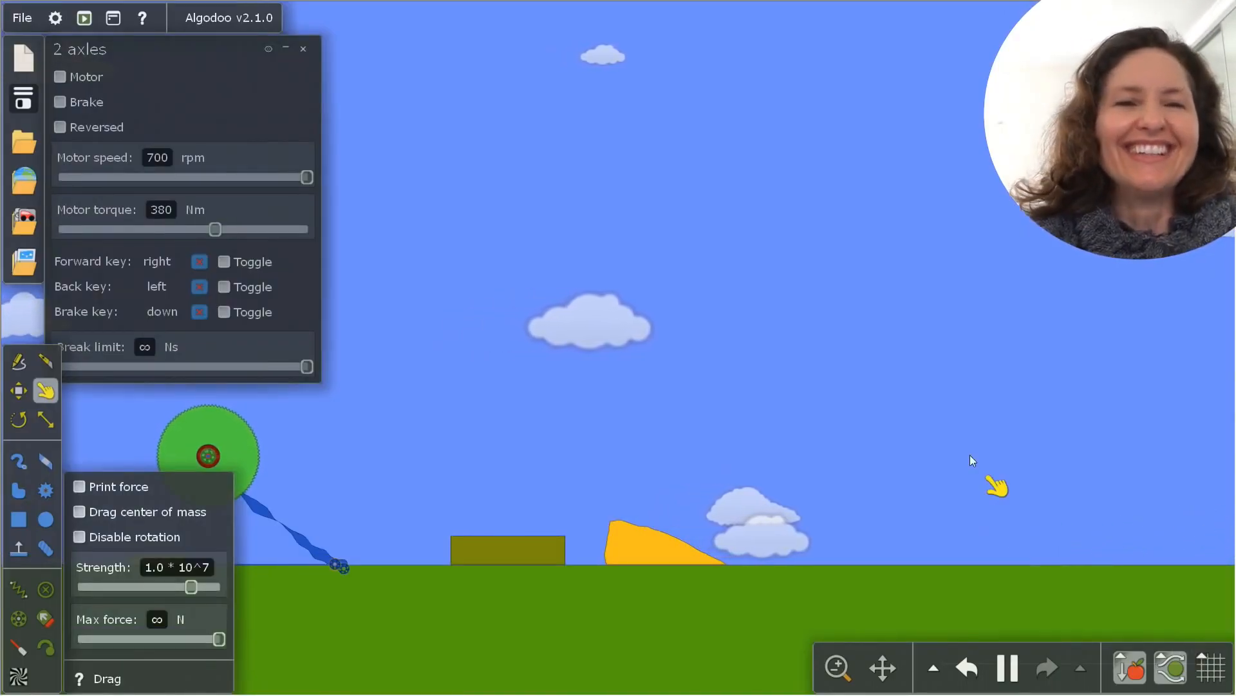
scroll(971, 487, "down", 3)
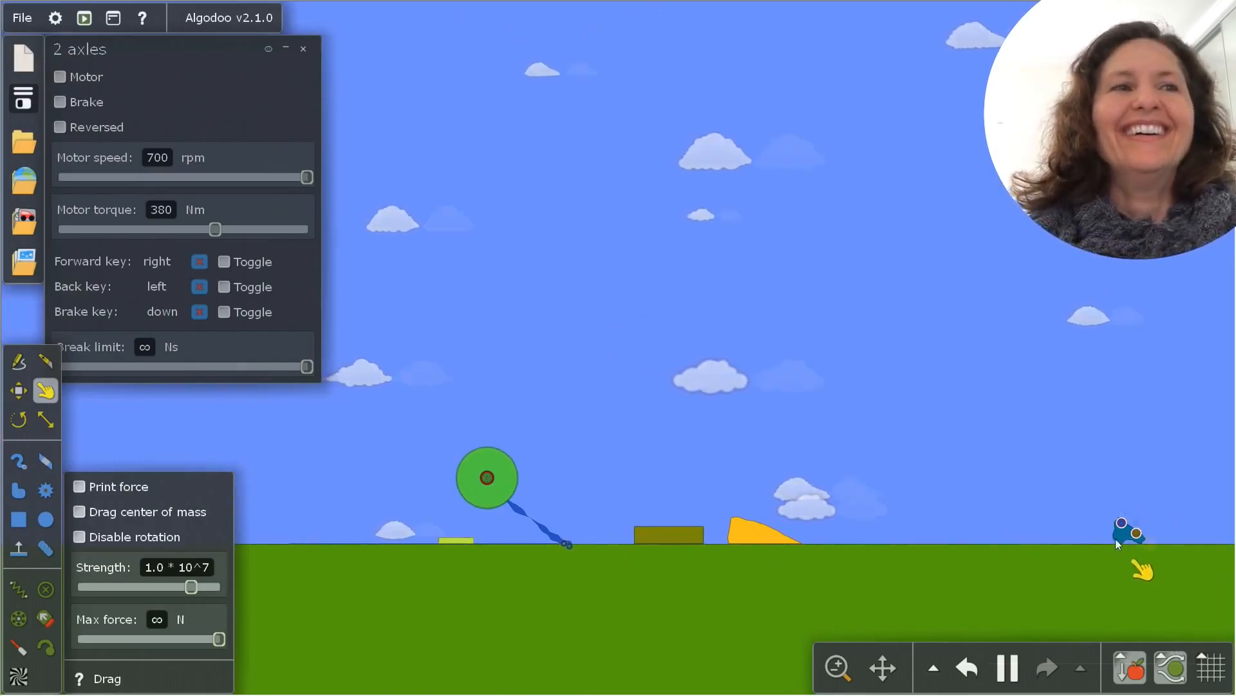
left_click_drag(1116, 540, 1120, 507)
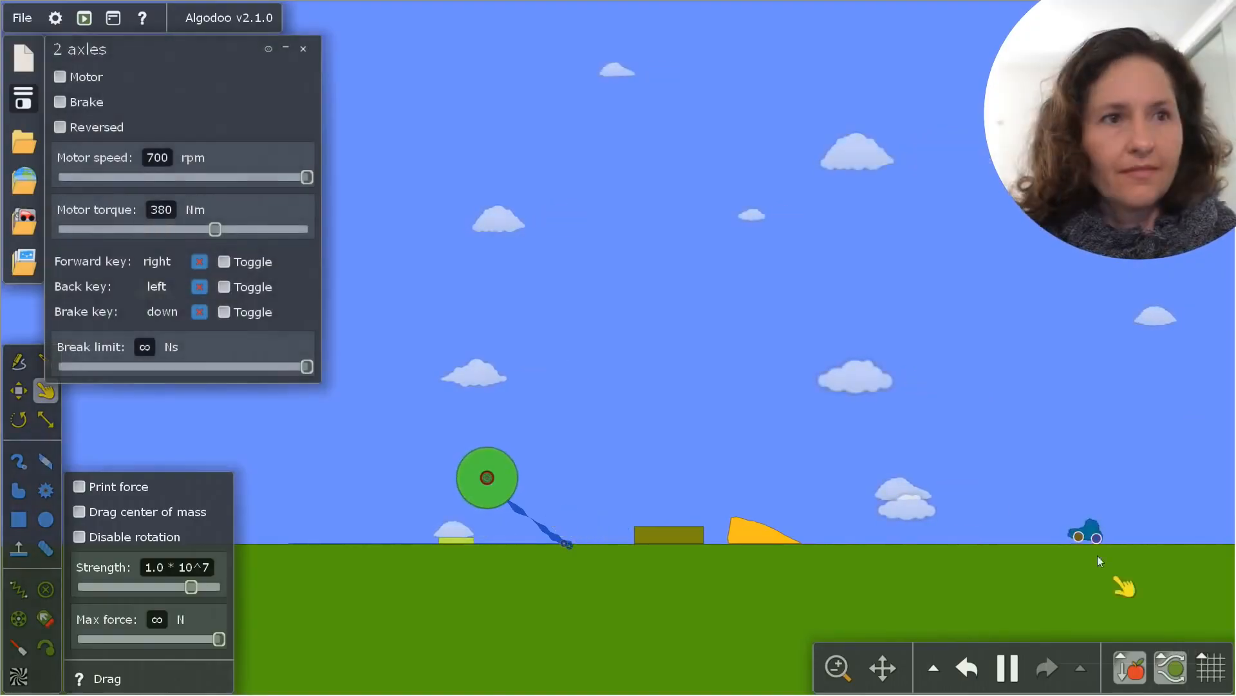
key("Left")
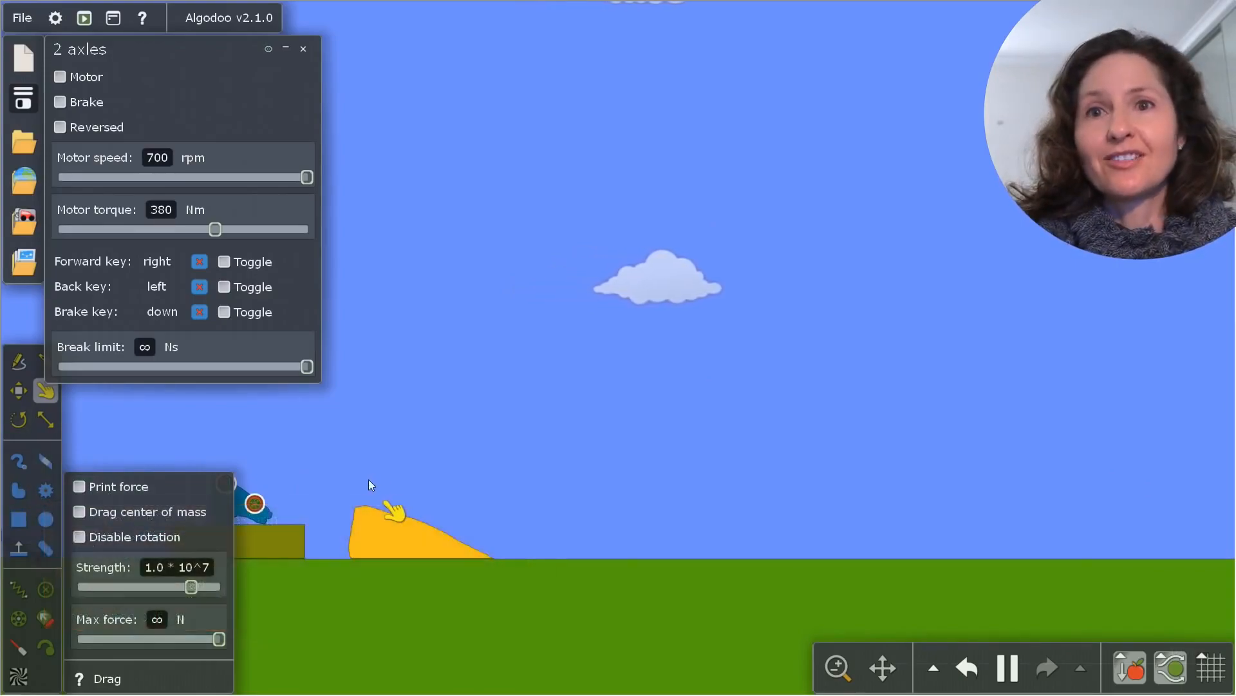
Spongify the olive box that the car is resting on
left_click_drag(392, 473, 605, 409)
right_click(485, 476)
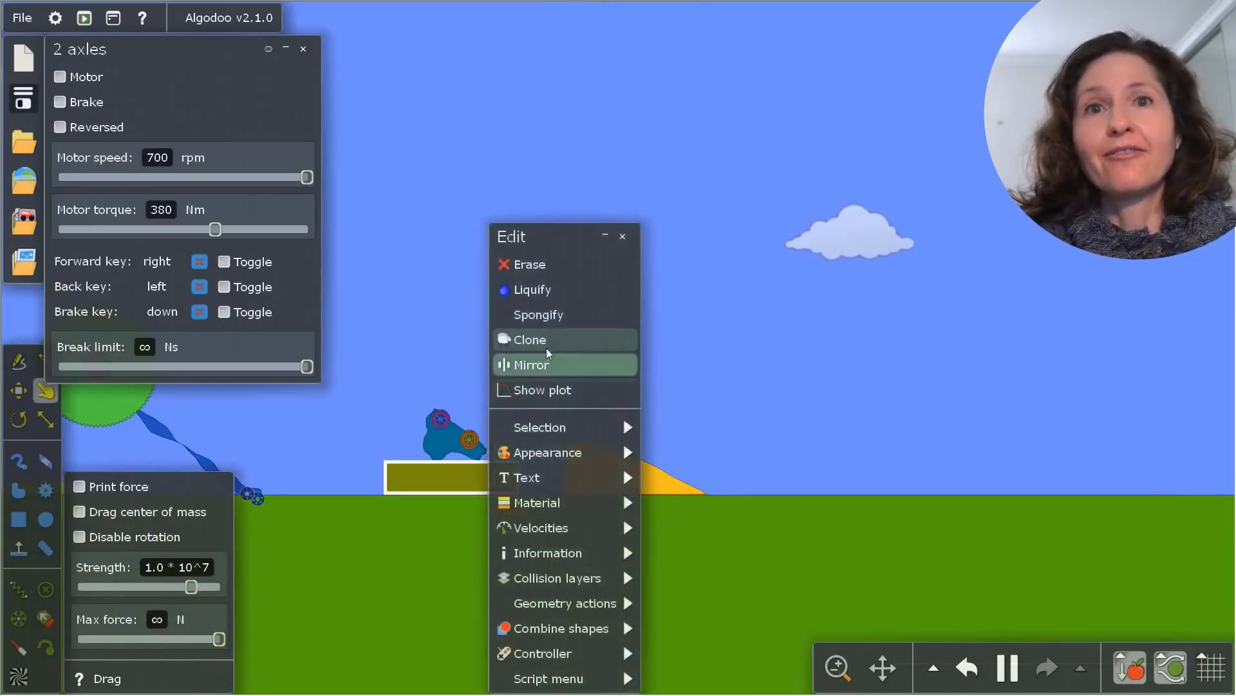
left_click(535, 312)
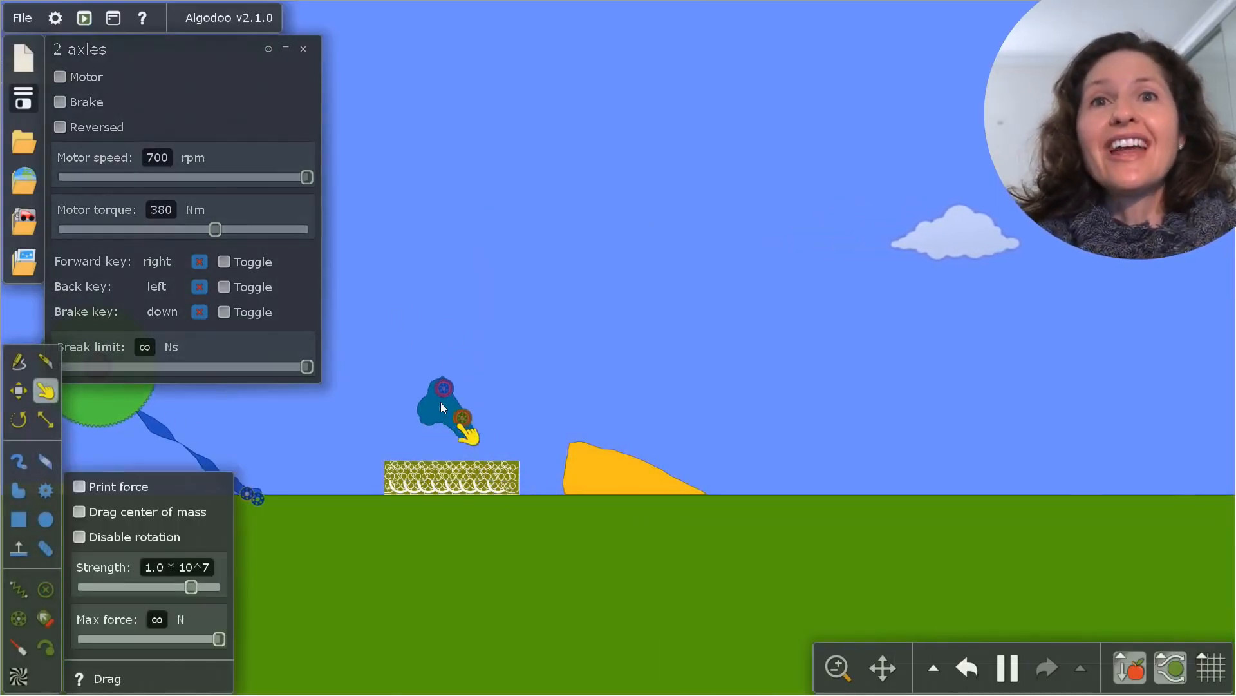
Drop the car onto the sponge box, and drag the box against the ramp and back down to the ground
left_click_drag(439, 371, 439, 371)
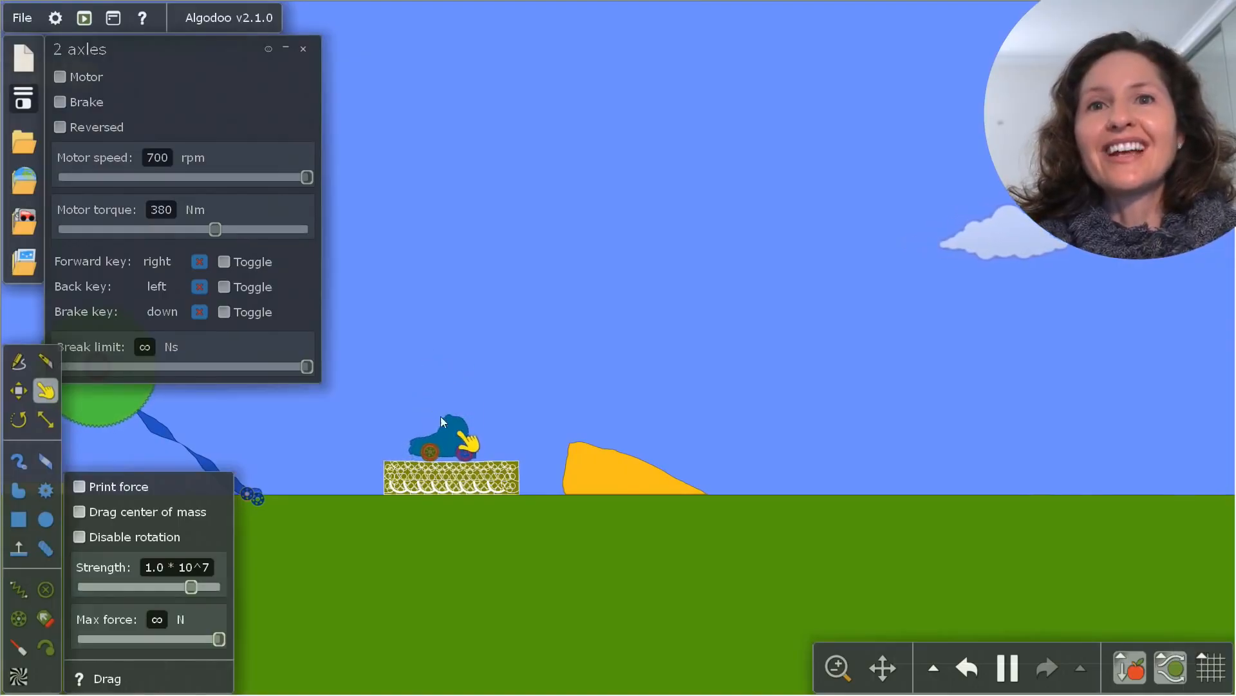
left_click_drag(433, 470, 507, 499)
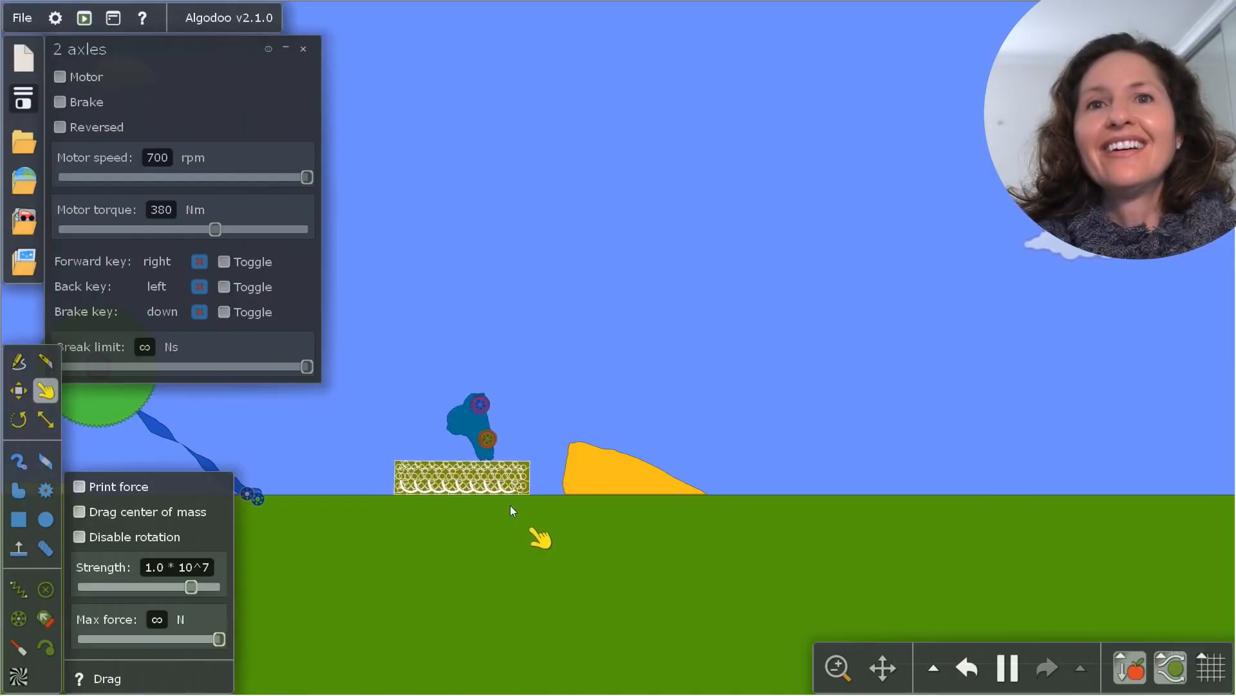
left_click_drag(395, 486, 506, 345)
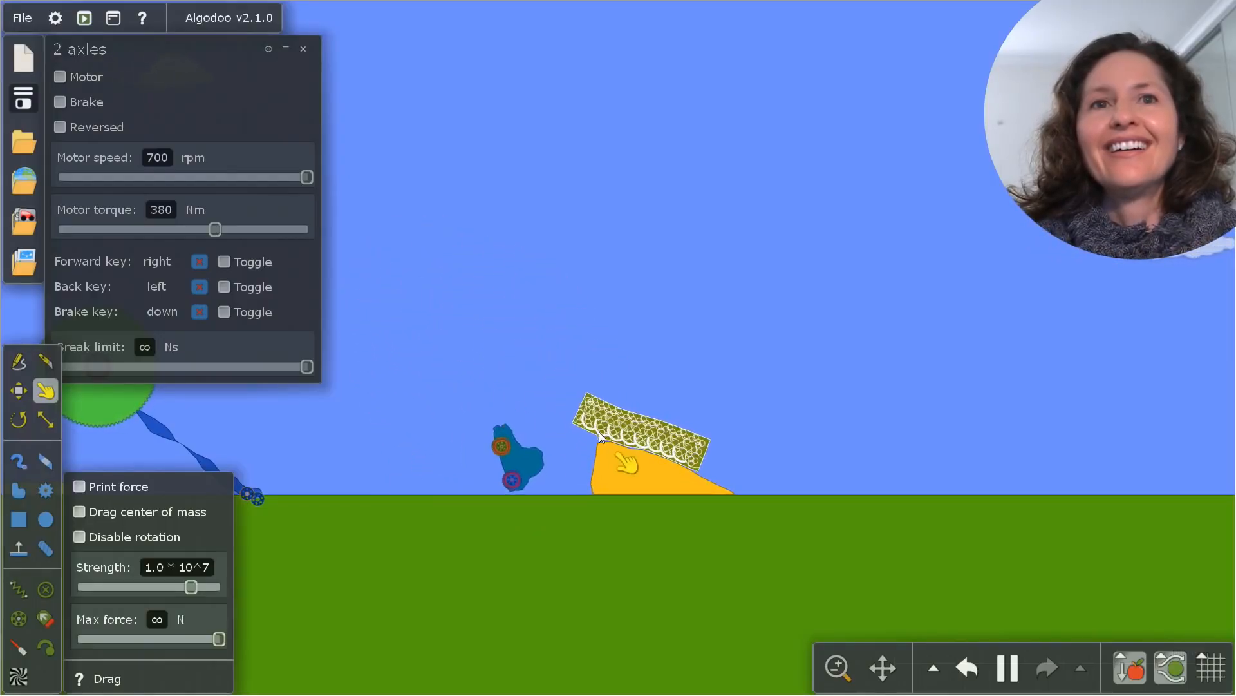
left_click_drag(613, 434, 622, 300)
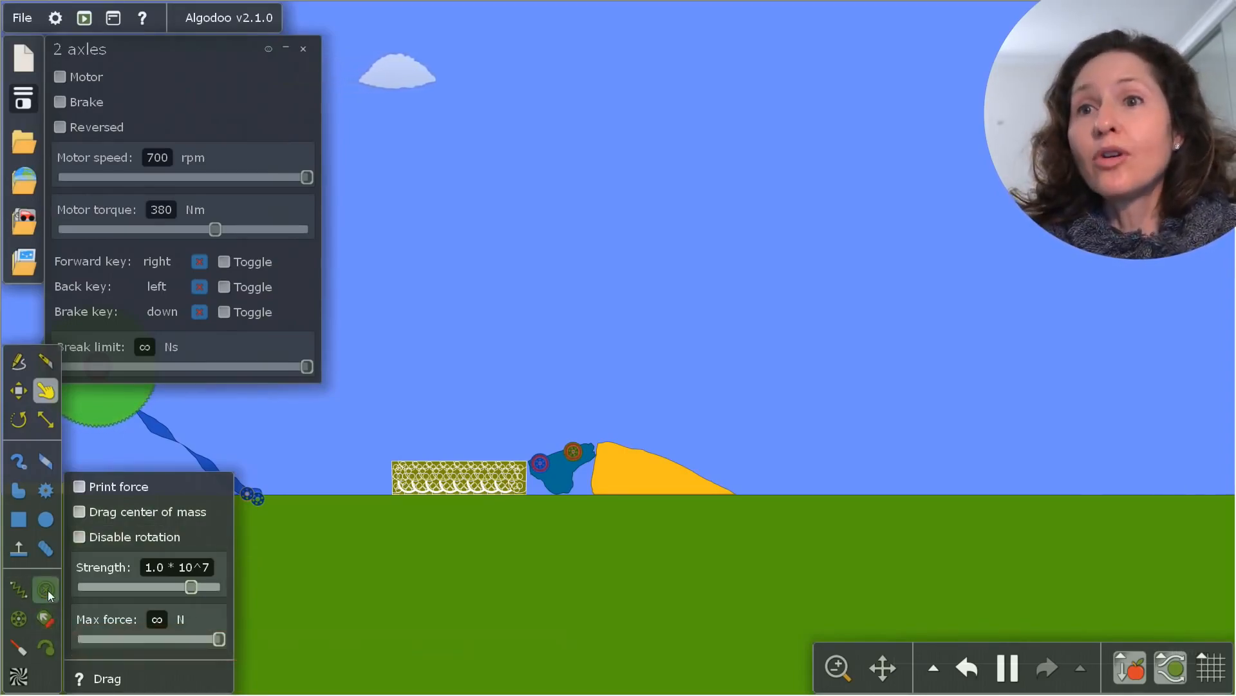
Attach a tracer to the car's body and drag the car through the air and onto the sponge box
left_click(54, 650)
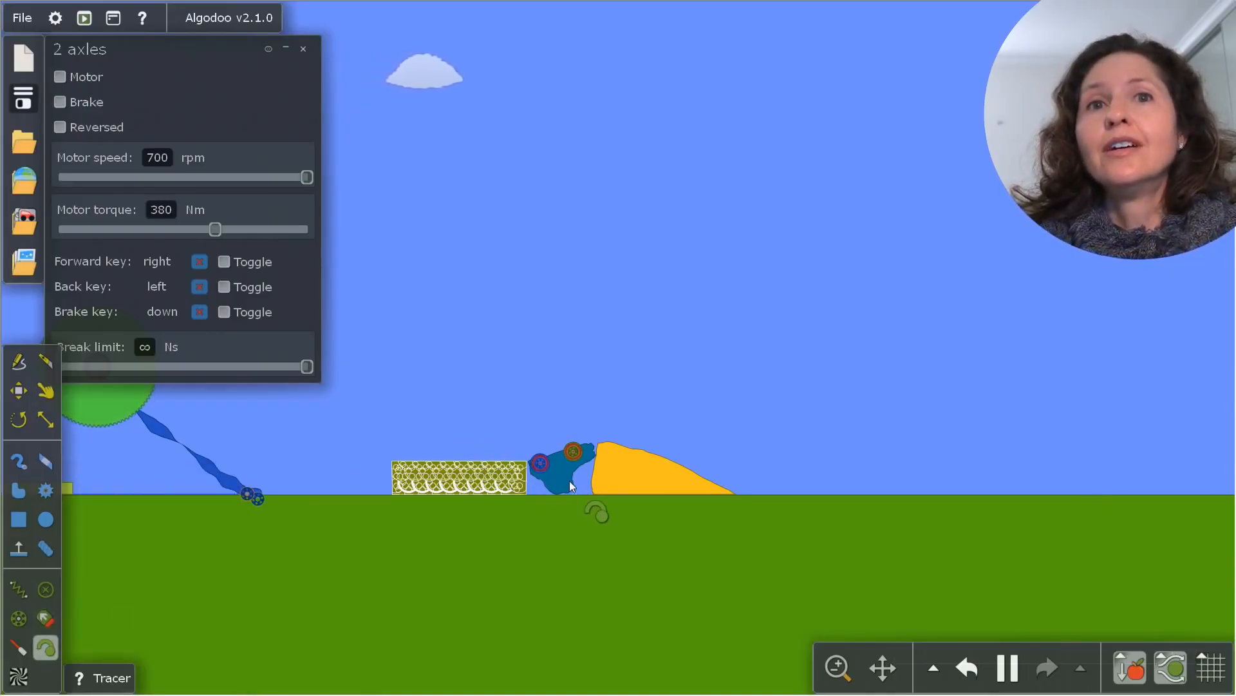
scroll(384, 398, "up", 2)
left_click(45, 390)
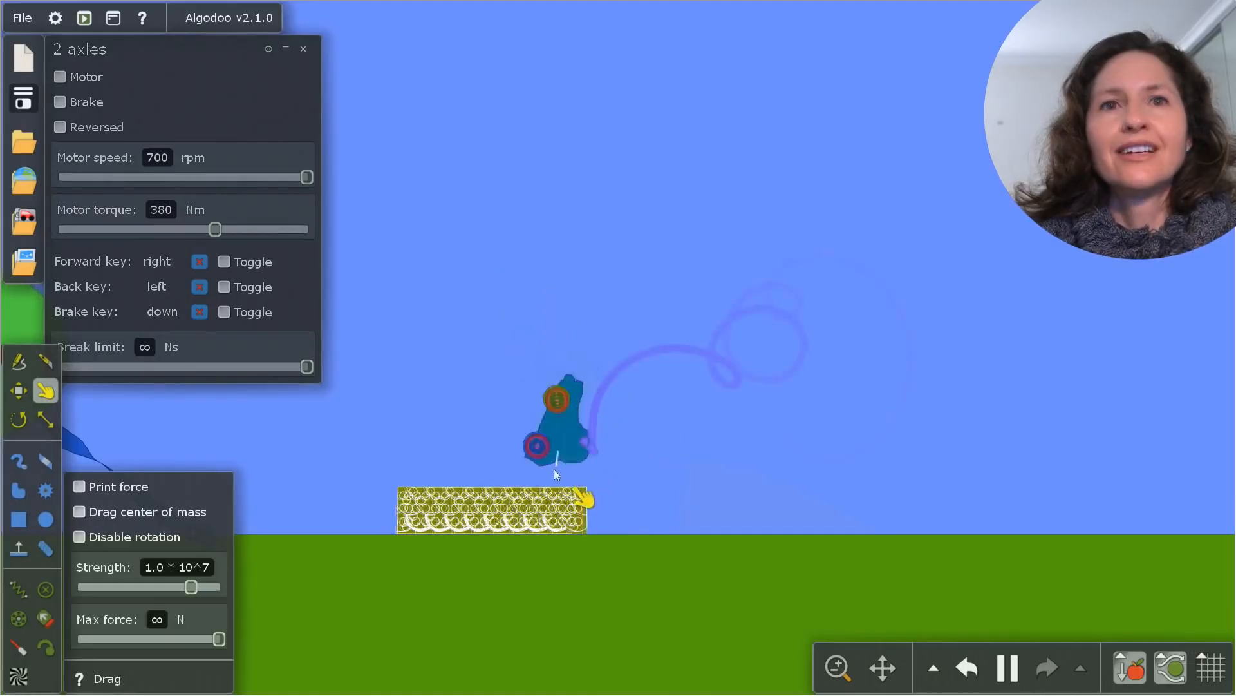
left_click_drag(554, 469, 540, 488)
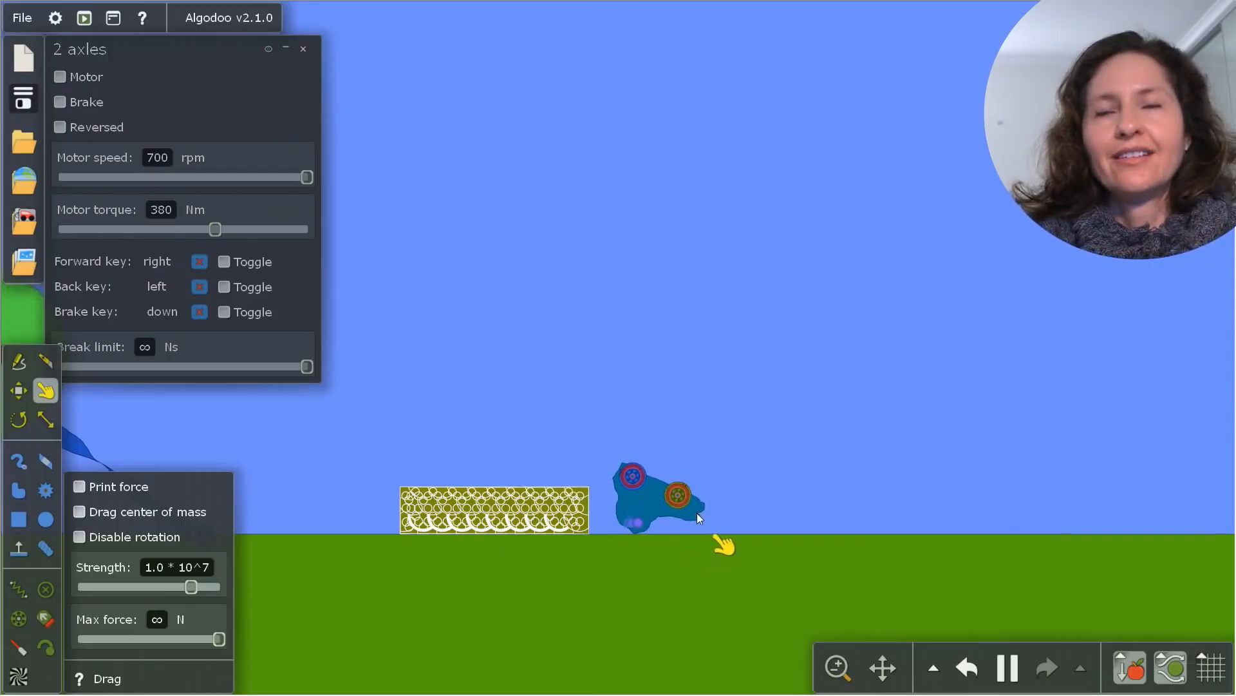
mouse_move(696, 513)
left_mouse_down()
mouse_move(668, 444)
mouse_move(603, 378)
mouse_move(559, 399)
mouse_move(491, 368)
mouse_move(491, 394)
mouse_move(508, 410)
mouse_move(490, 383)
mouse_move(479, 459)
left_mouse_up()
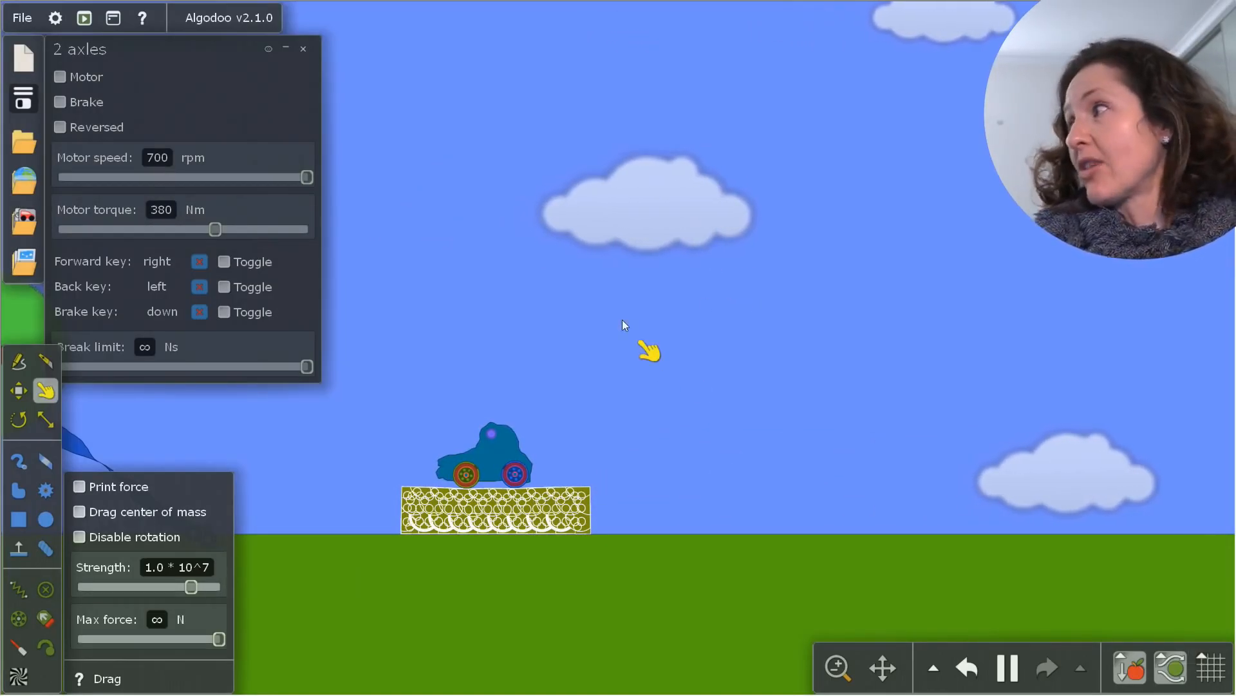
Draw a very large circle next to the sponge box and return to the Drag tool
key("c")
left_click_drag(506, 308, 478, 485)
key("d")
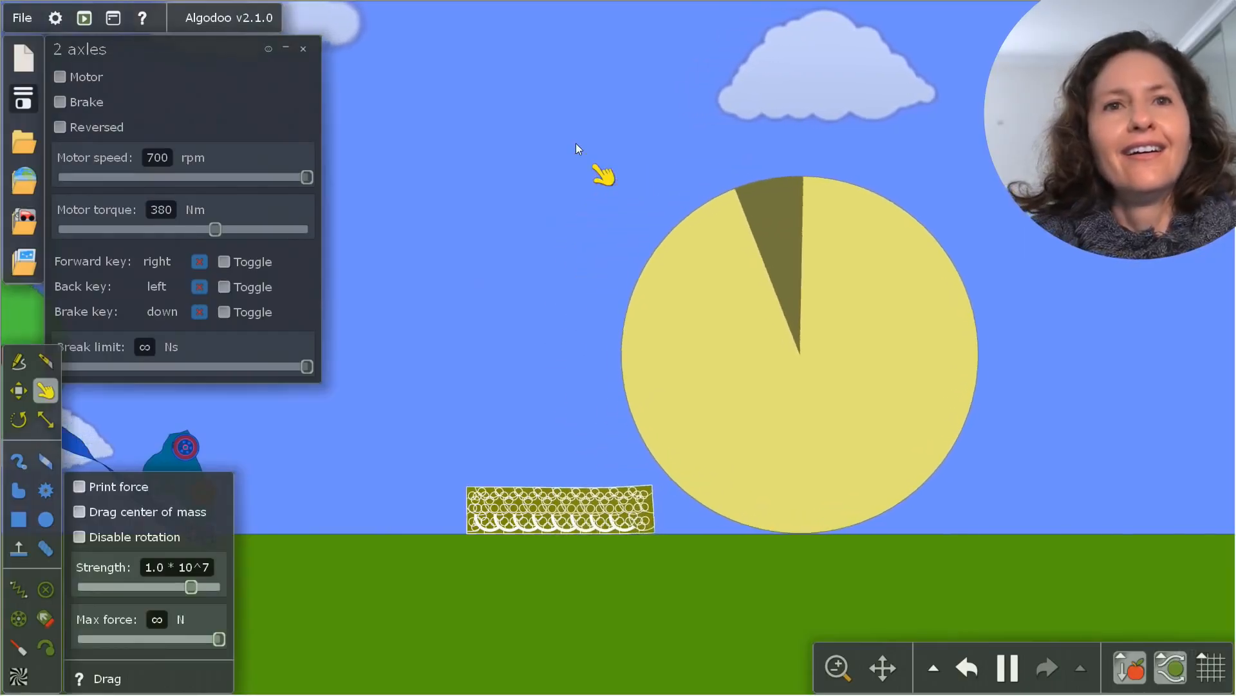
Drag the car between the green gear and the olive box, leaving it on top of the box
scroll(559, 400, "down", 3)
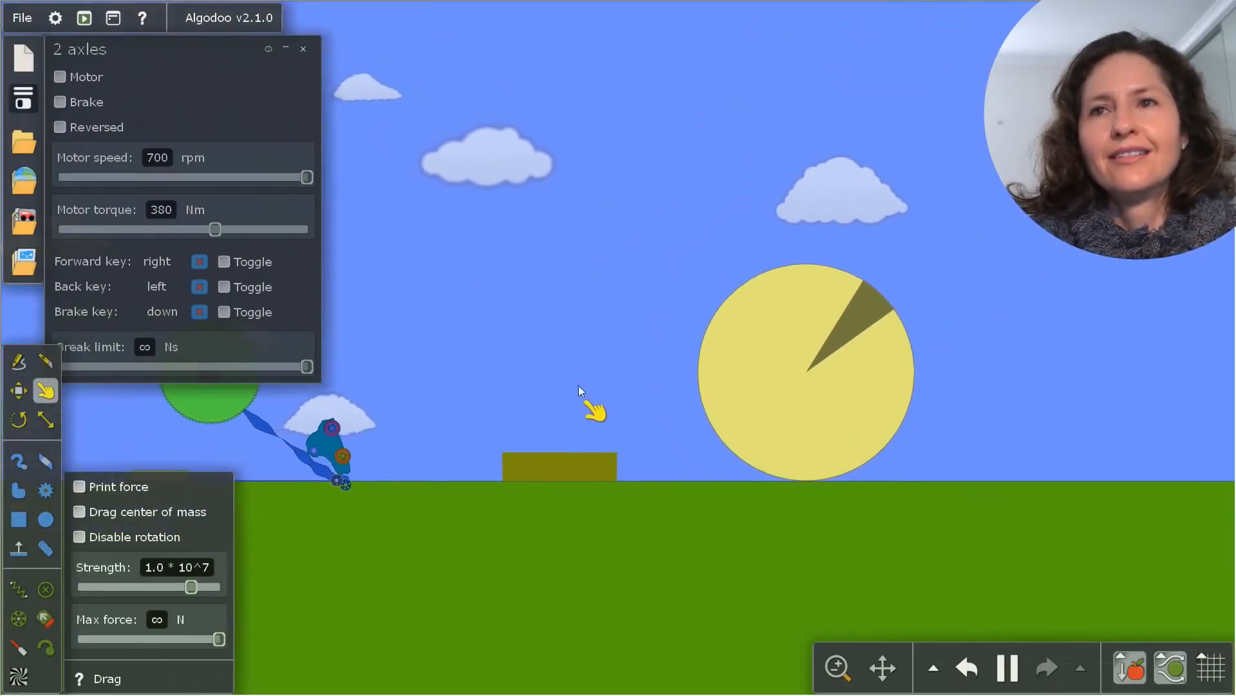
right_click(215, 405)
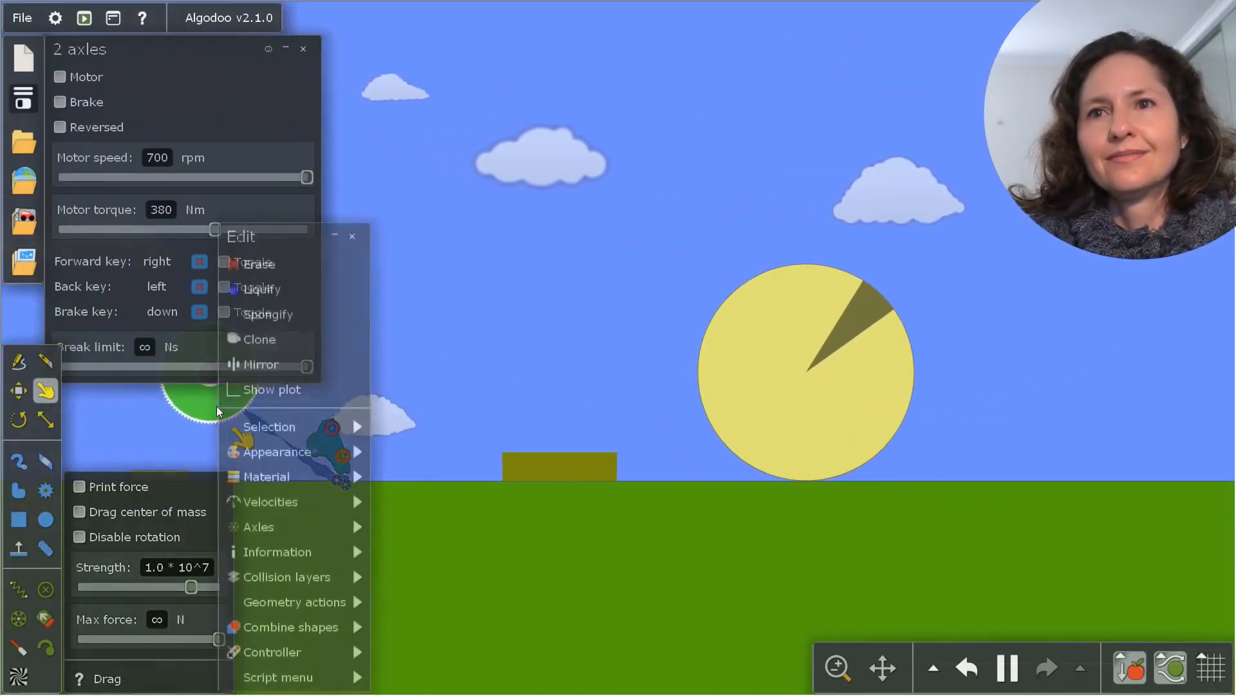
mouse_move(309, 477)
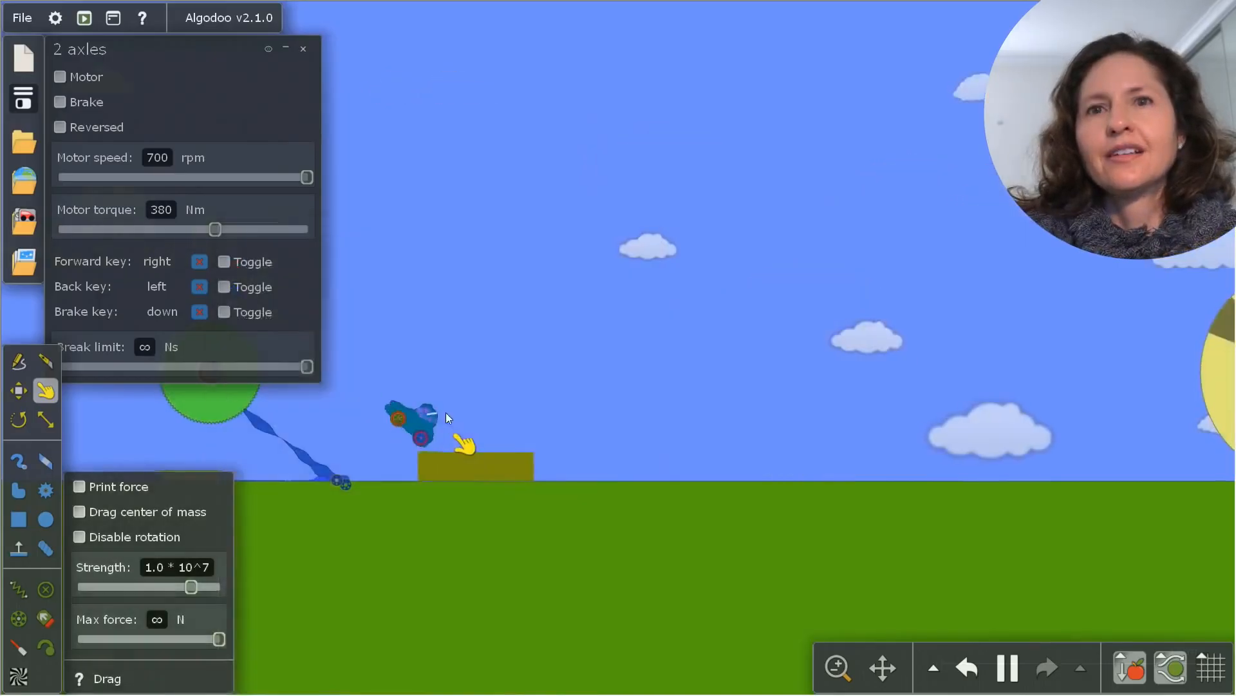
left_click_drag(446, 412, 1098, 516)
left_click_drag(1188, 474, 781, 478)
scroll(1190, 433, "down", 3)
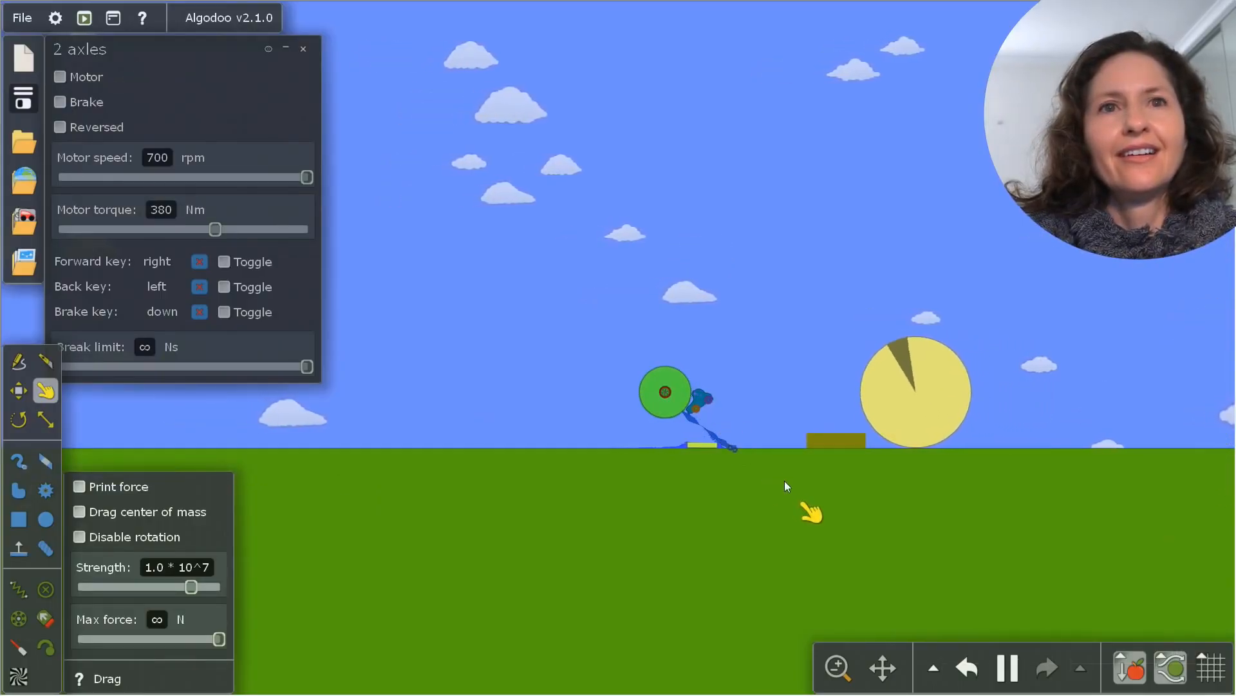
scroll(840, 404, "up", 2)
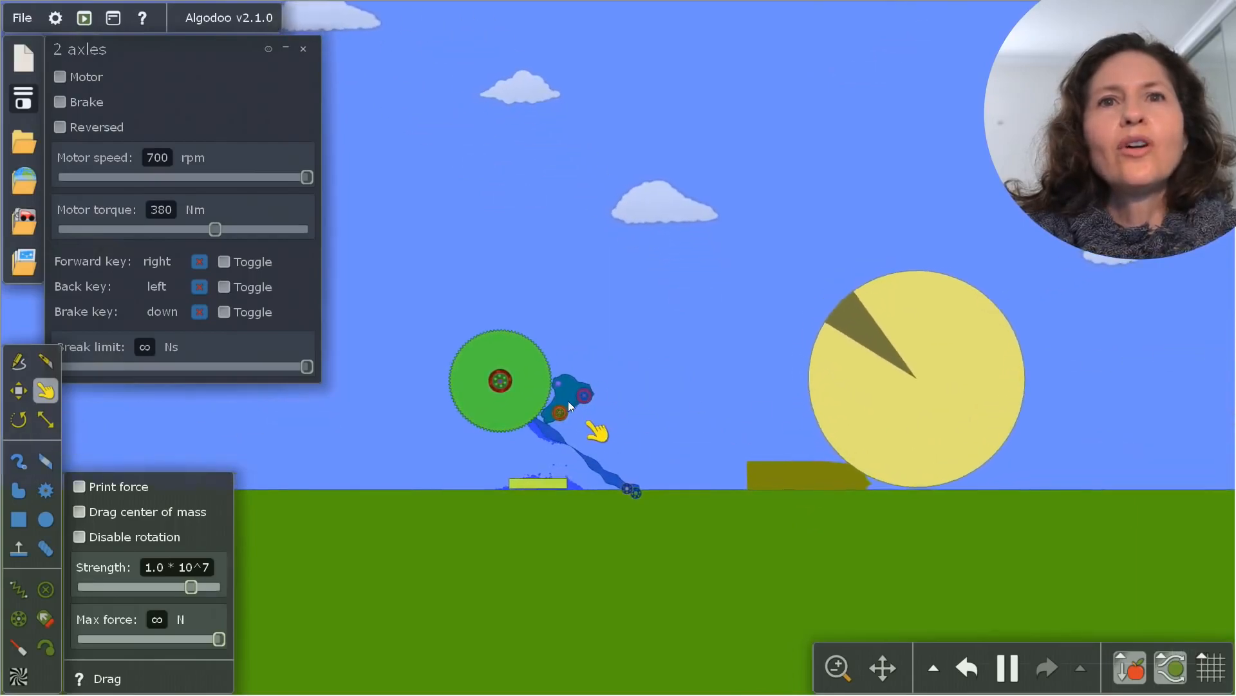
left_click_drag(568, 401, 768, 431)
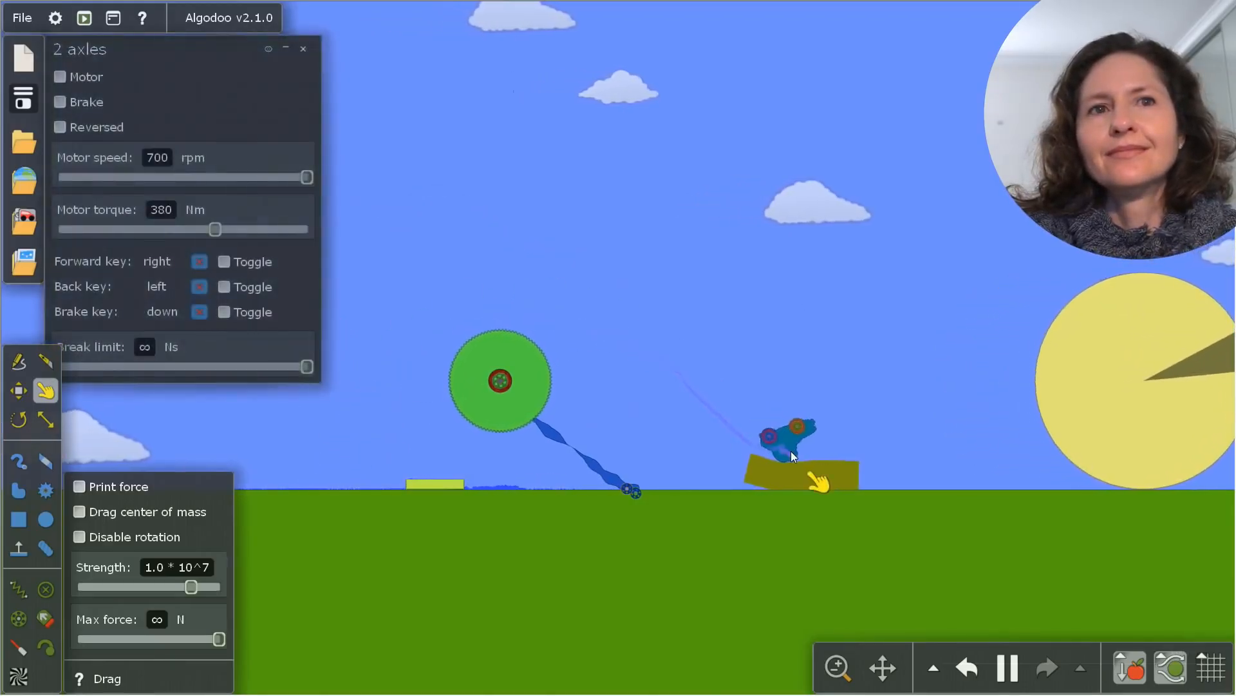
Connect the large green gear to the big yellow circle with a spring
left_click(18, 589)
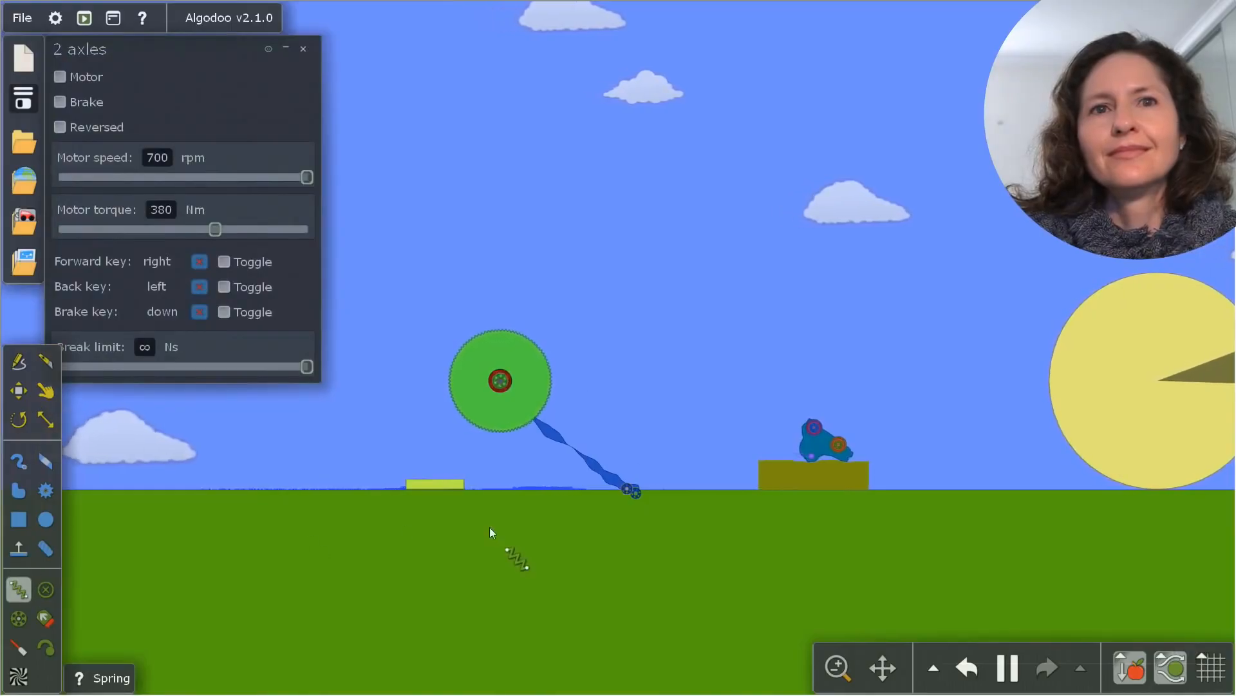
left_click_drag(540, 389, 1060, 369)
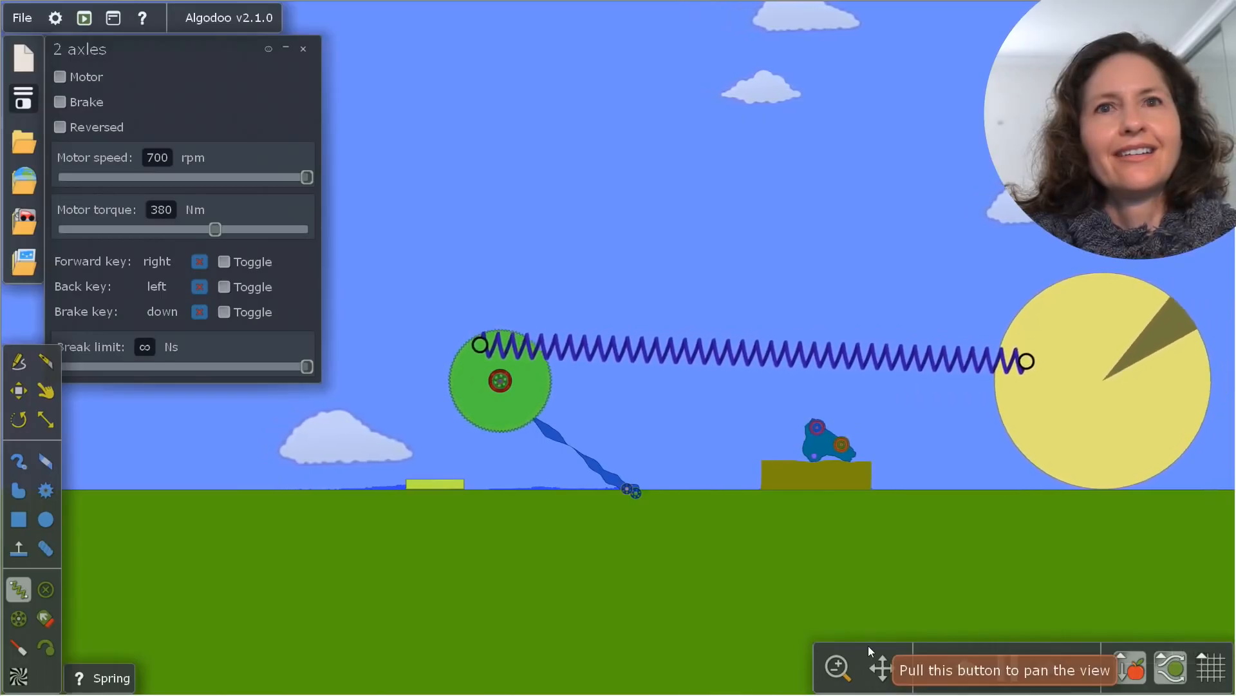
Draw a train of four meshing external gears in the sky and turn on the red gear's axle motor at 65 rpm
left_click(43, 492)
left_click_drag(496, 107, 528, 138)
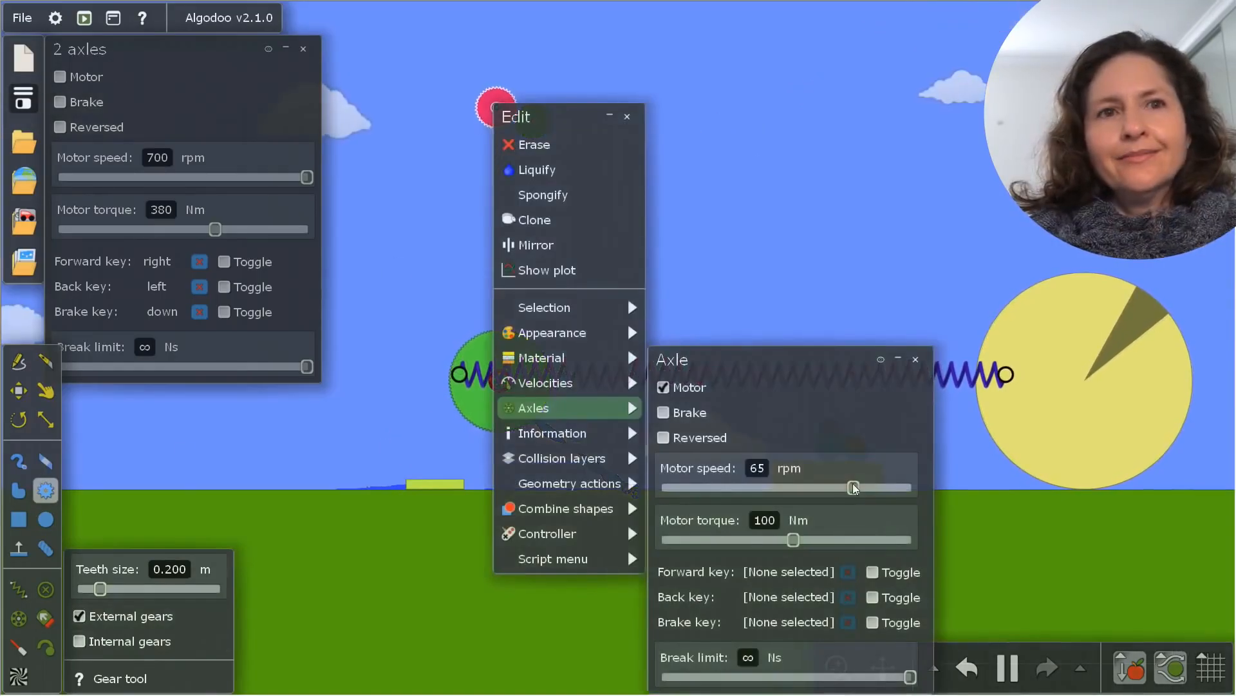
left_click(628, 116)
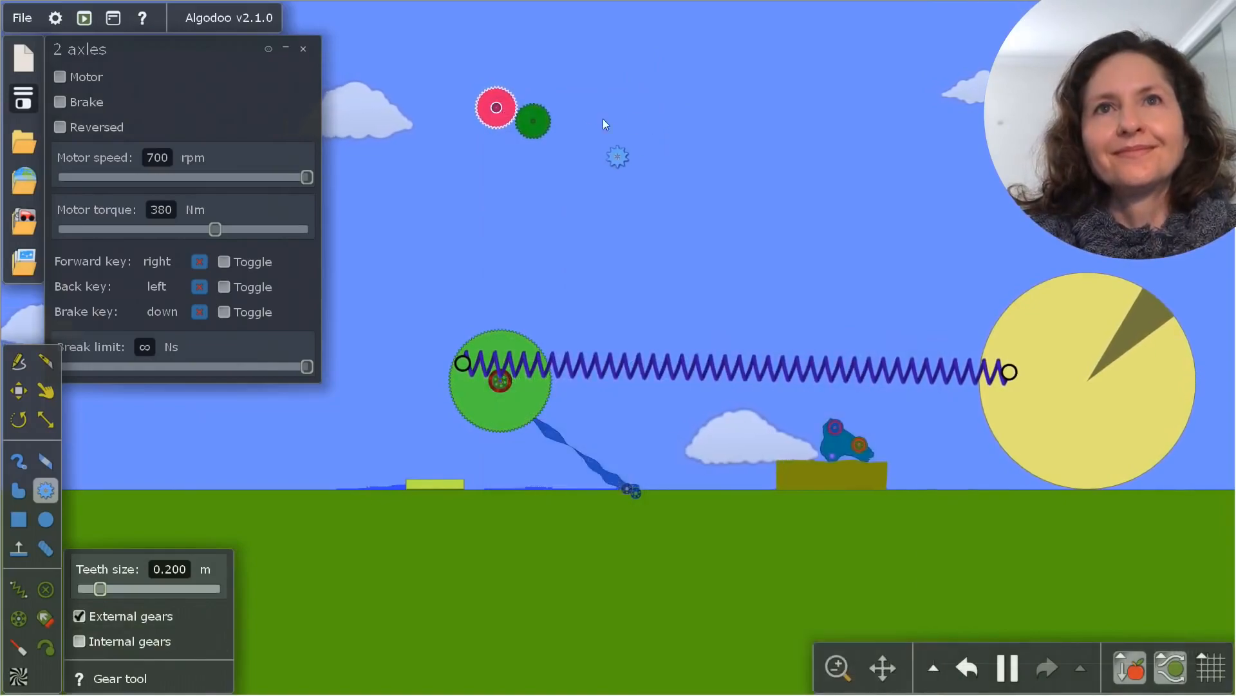
left_click_drag(615, 101, 637, 164)
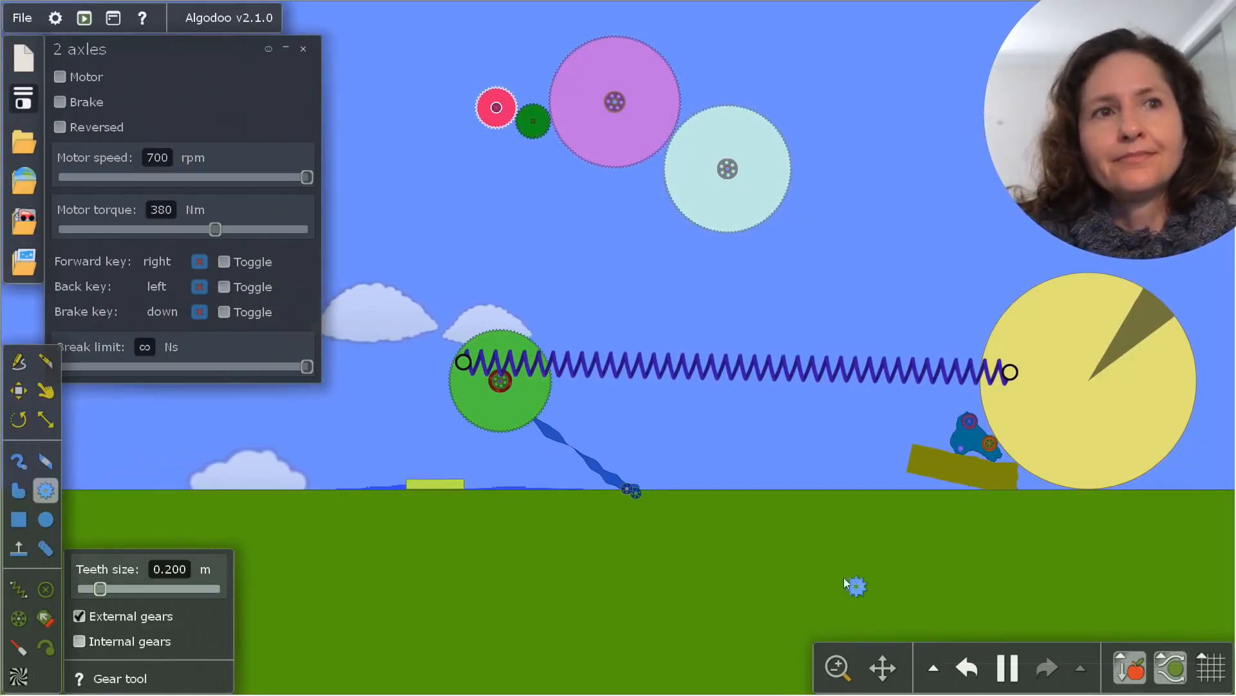
Place two lasers, one aimed at the ramp below the green gear and one at the olive box
key("l")
left_click_drag(403, 461, 452, 453)
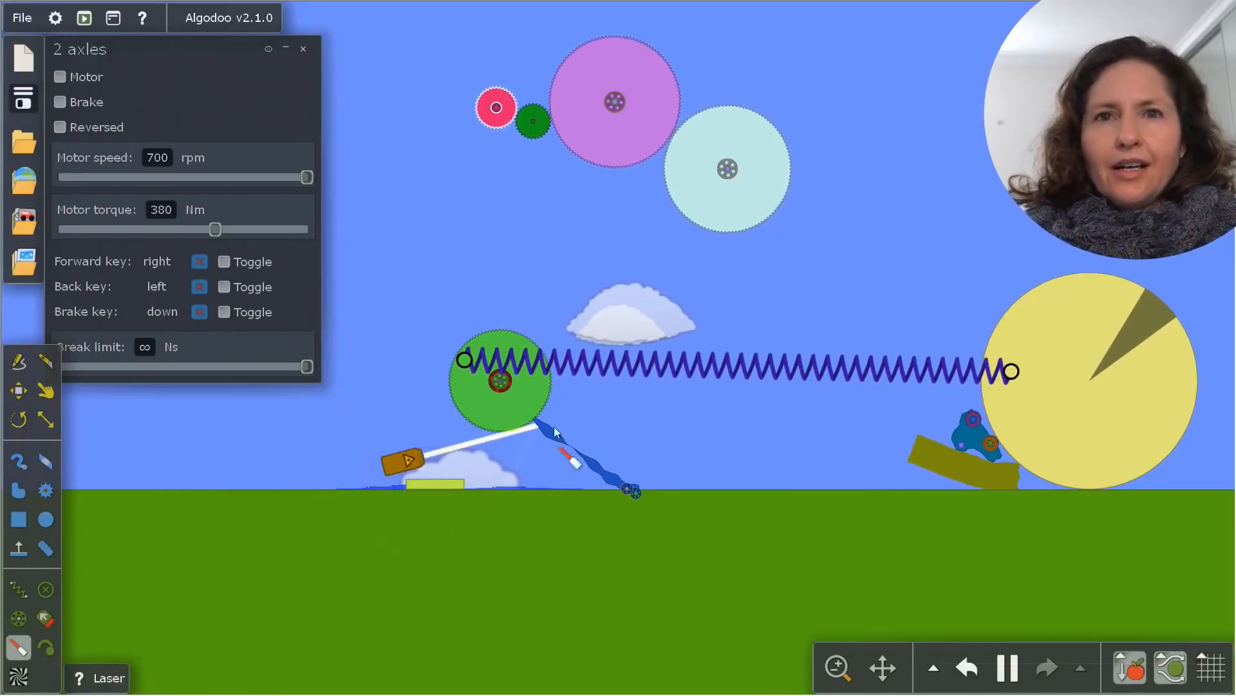
left_click_drag(700, 419, 742, 421)
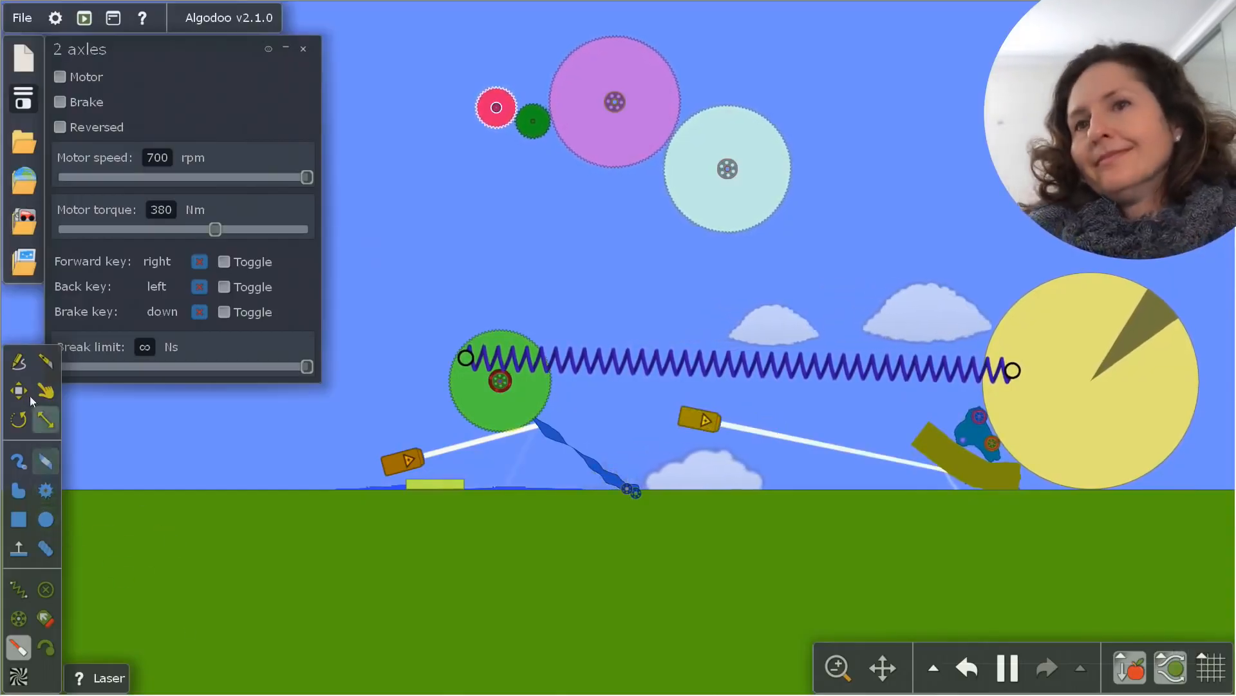
Slice through the gear train, the green gear, the big circle and the objects on the ground with the Knife tool
left_click(45, 362)
left_click_drag(849, 187, 618, 233)
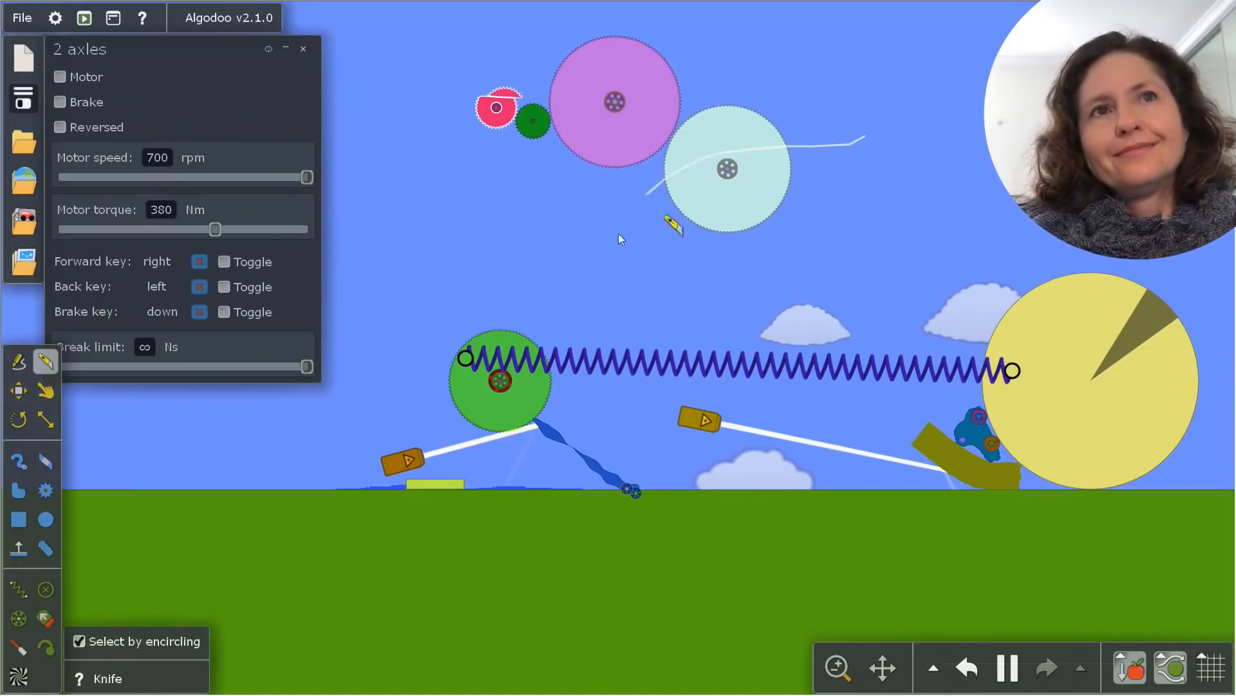
left_click_drag(734, 75, 547, 227)
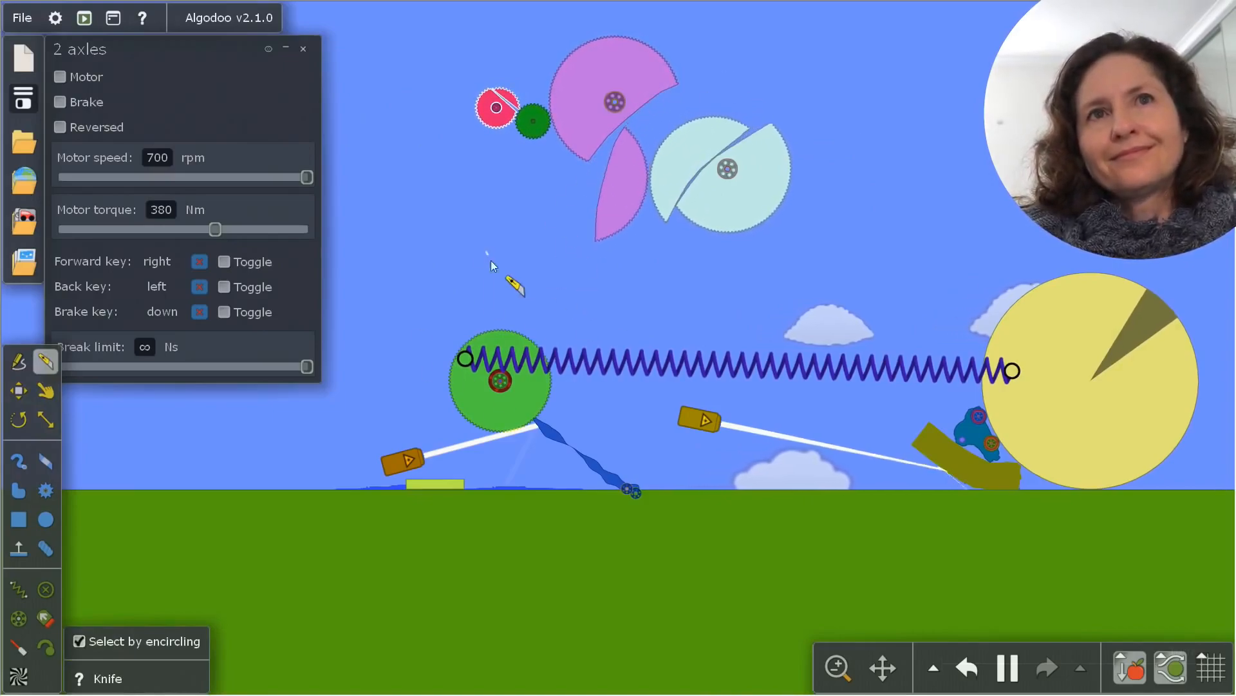
left_click_drag(490, 259, 571, 425)
left_click_drag(1070, 250, 1042, 507)
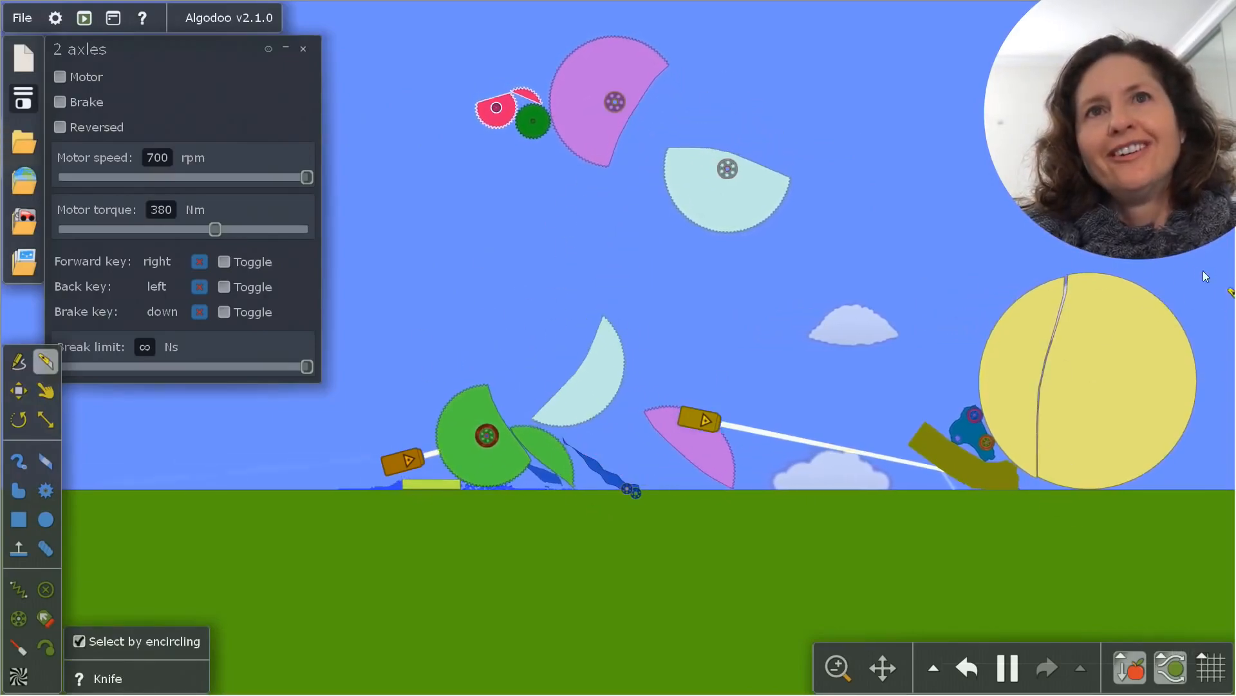
left_click_drag(1203, 275, 484, 694)
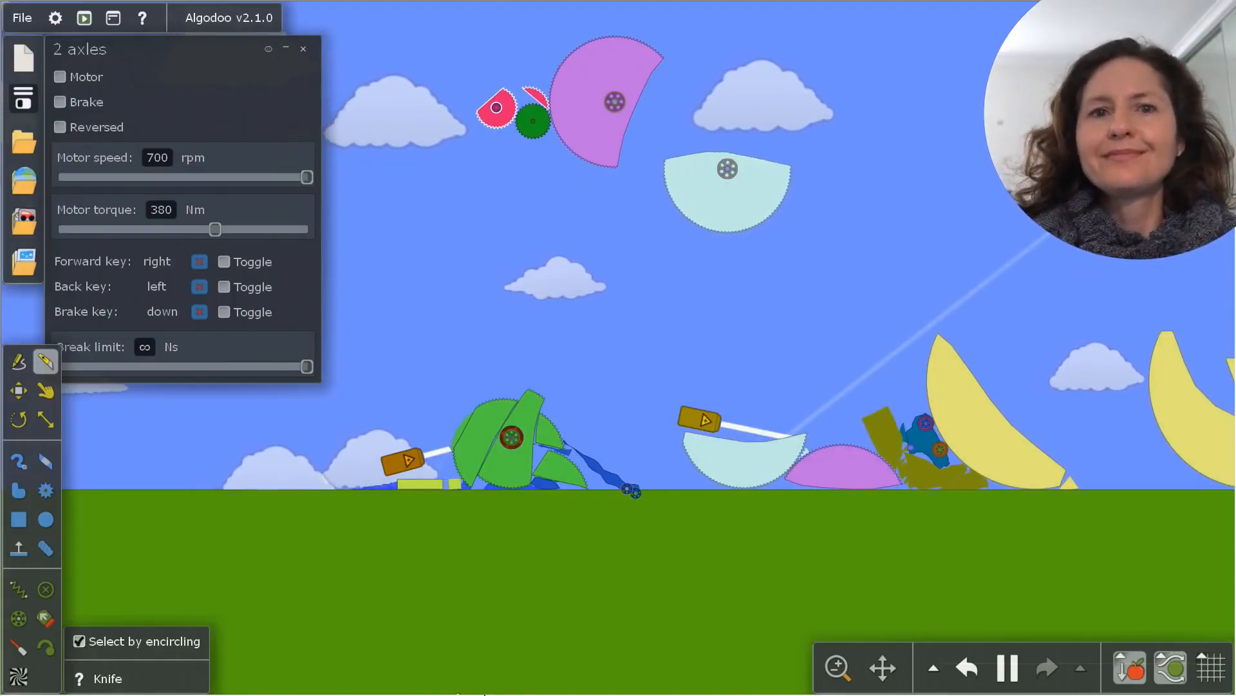